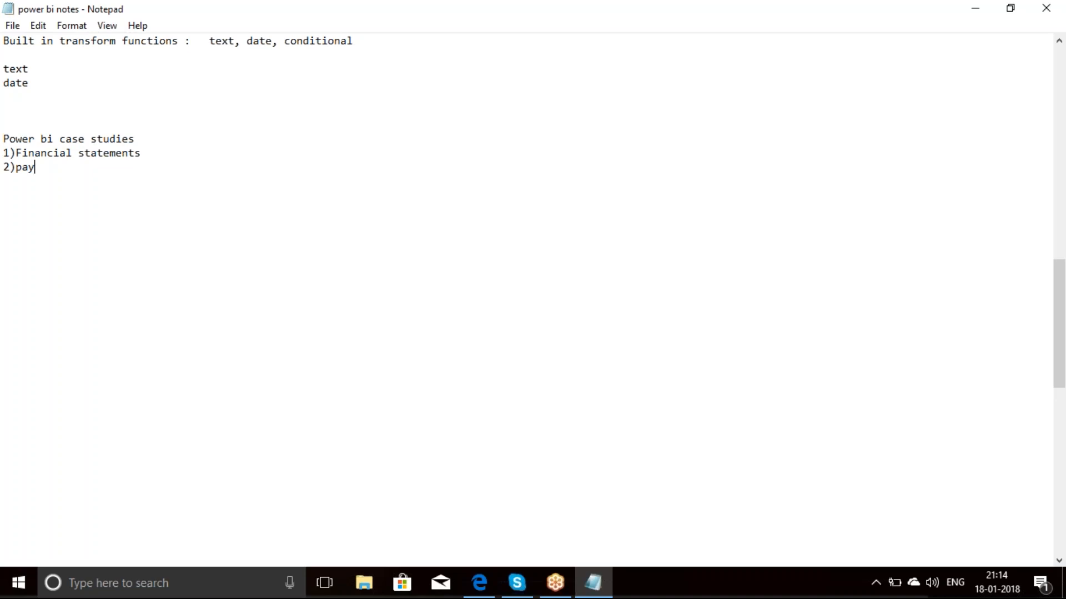
Step: Complete the second case study entry in the notes as "2)payroll data"
{"action": "type", "text": "roll data"}
{"action": "key", "text": "Return"}
Step: Add the third case study entry "3)stacked data to column data---address book" to the notes
{"action": "type", "text": "3)"}
{"action": "type", "text": "s"}
{"action": "key", "text": "BackSpace"}
{"action": "key", "text": "BackSpace"}
{"action": "type", "text": "stacked data to "}
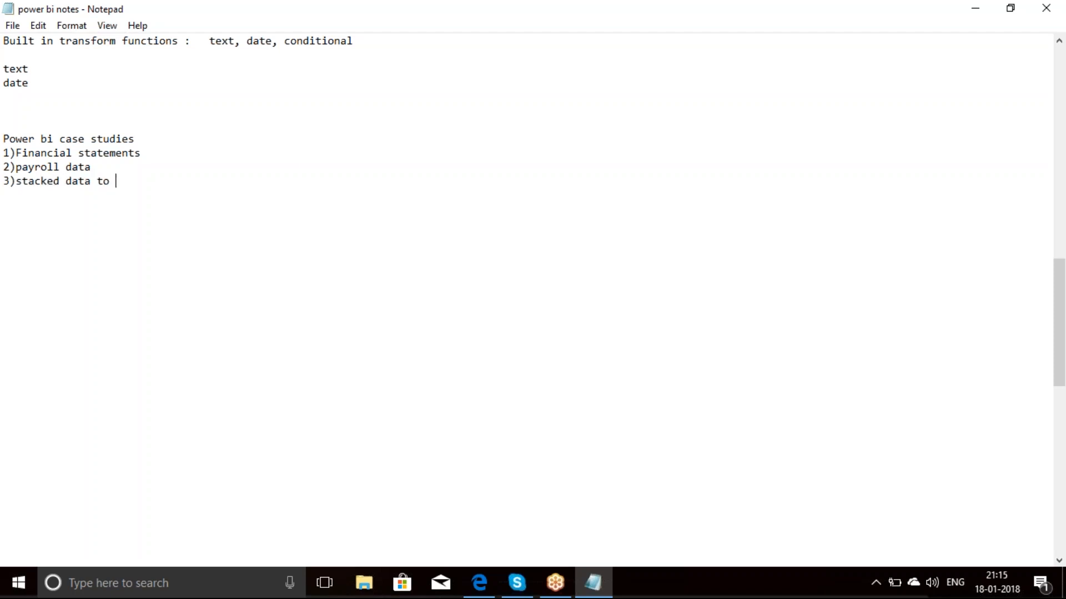
{"action": "type", "text": "column data---address book"}
{"action": "key", "text": "Return"}
Step: Add the fourth case study entry "4)Multiple filters on single column" to the notes
{"action": "type", "text": "4)"}
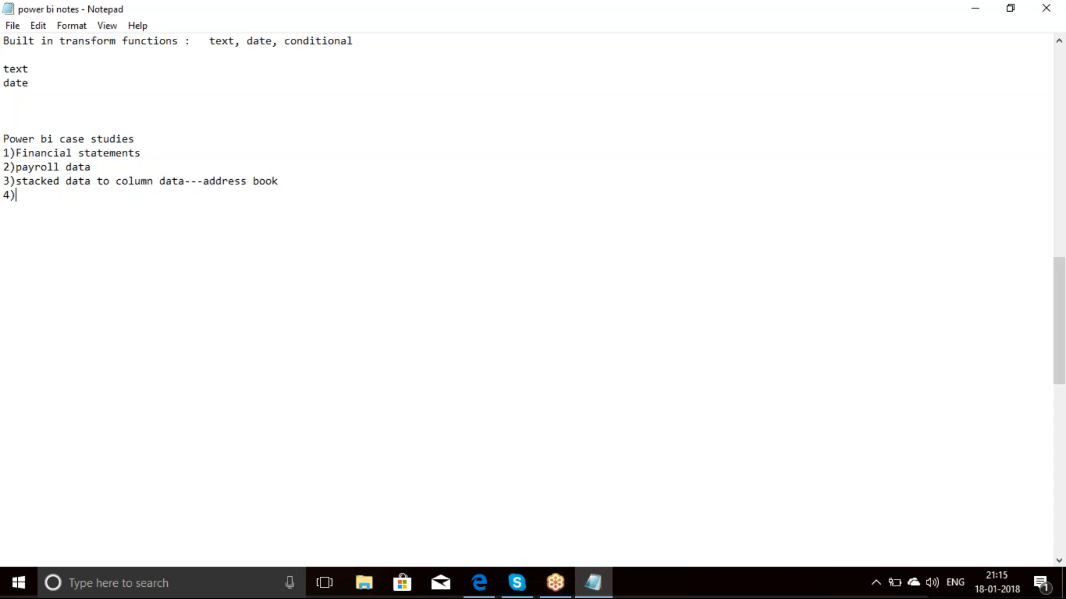
{"action": "type", "text": "Multiple file"}
{"action": "key", "text": "BackSpace"}
{"action": "type", "text": "ters on "}
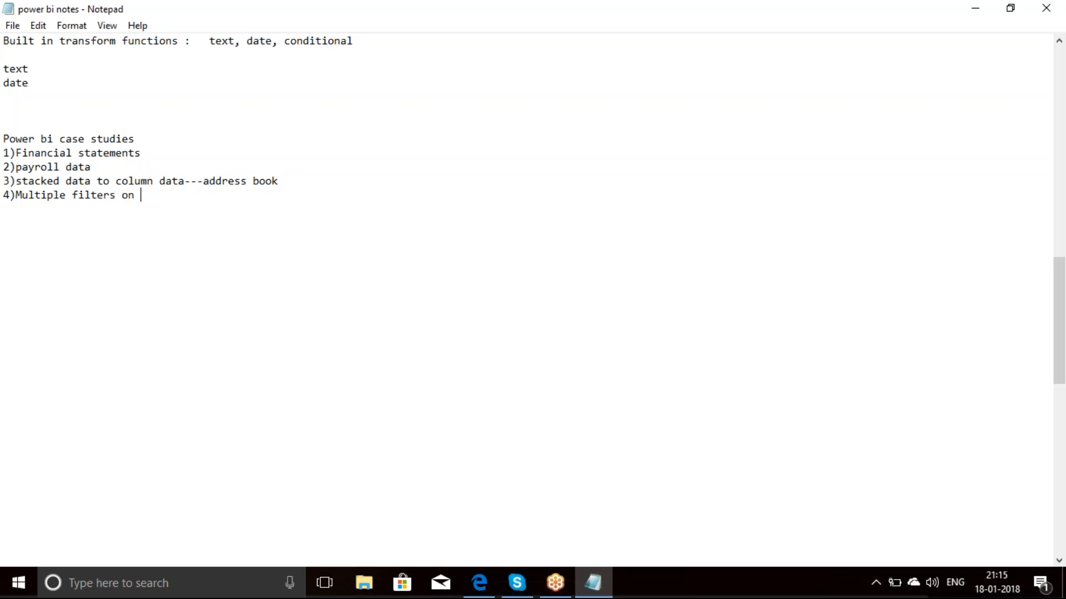
{"action": "type", "text": "single column"}
{"action": "key", "text": "Return"}
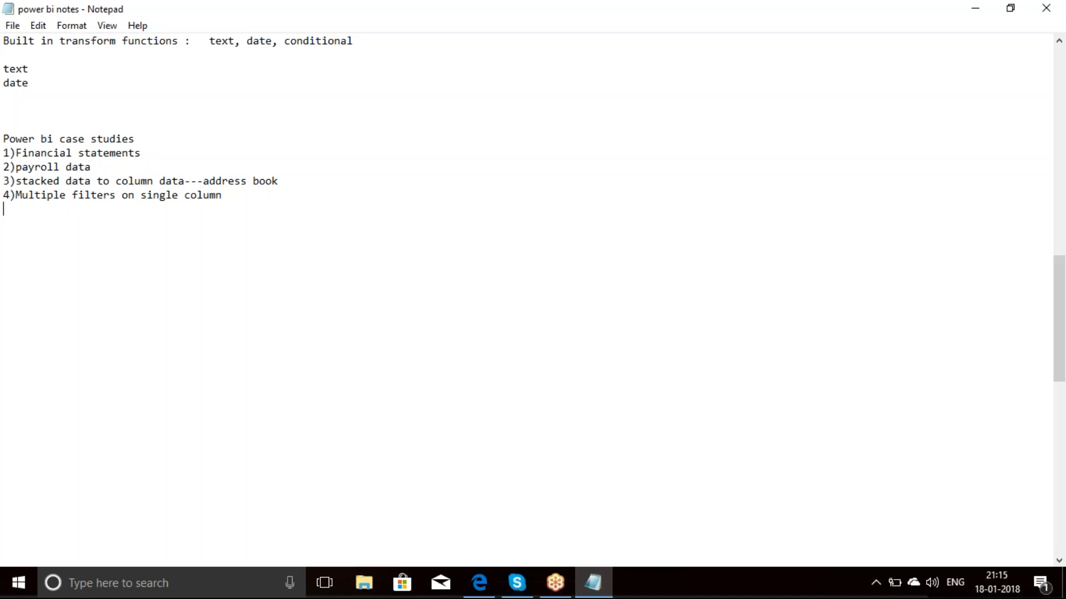
Step: Add the fifth case study entry "5)Rows to column data set" to the notes
{"action": "type", "text": "5)Rows to column data set"}
{"action": "key", "text": "Return"}
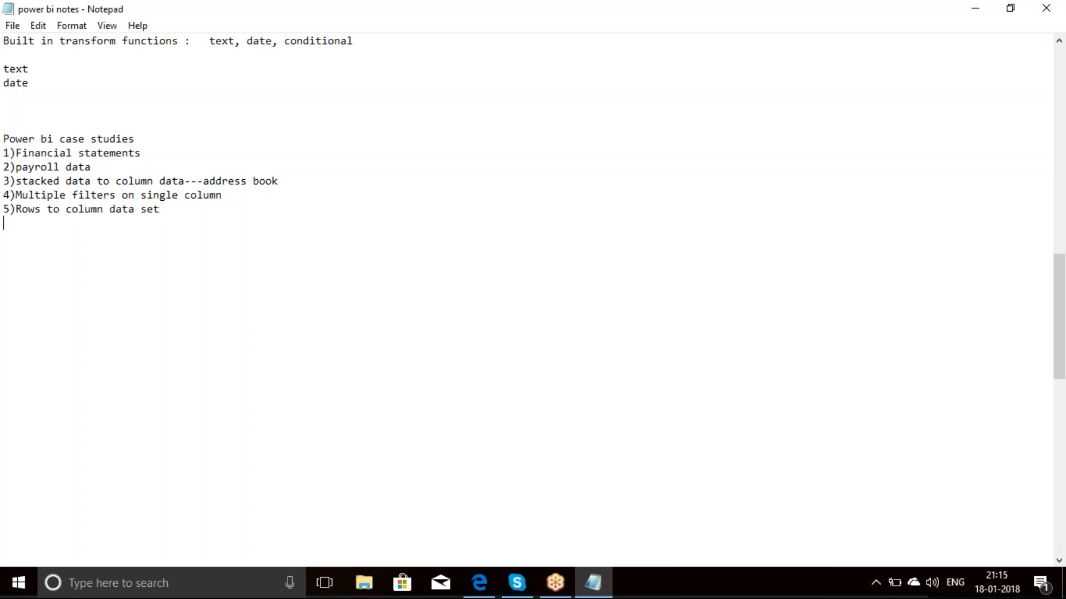
Step: Add the sixth case study entry "6)Invoice data" to the notes, followed by a blank line
{"action": "type", "text": "6)Invoice data"}
{"action": "key", "text": "Return"}
{"action": "key", "text": "Return"}
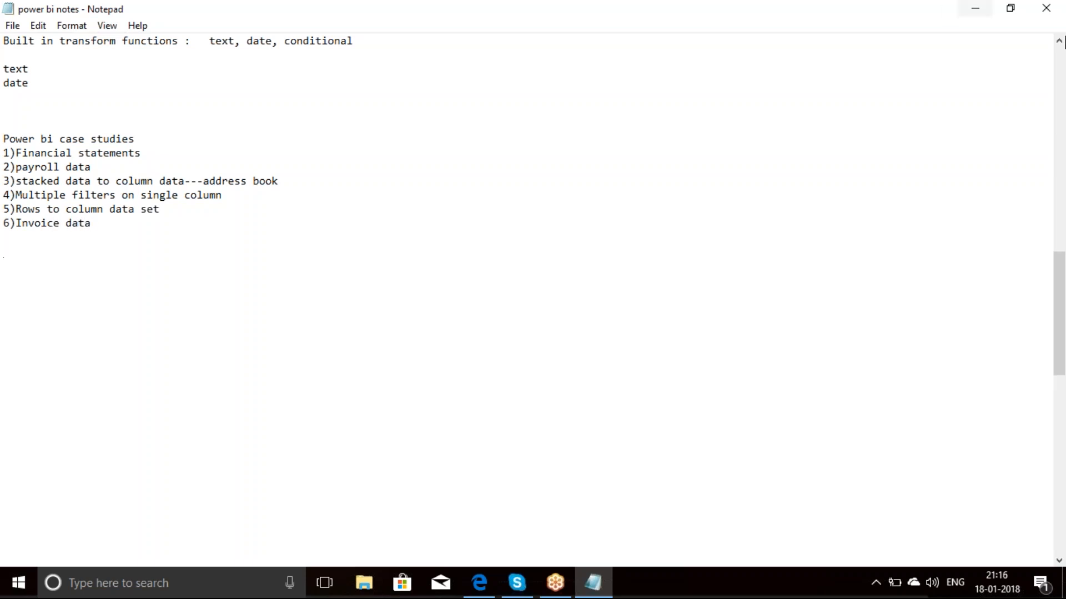
Step: Minimize the notes and launch Power BI Desktop from the desktop
{"action": "left_click", "coordinate": [976, 10]}
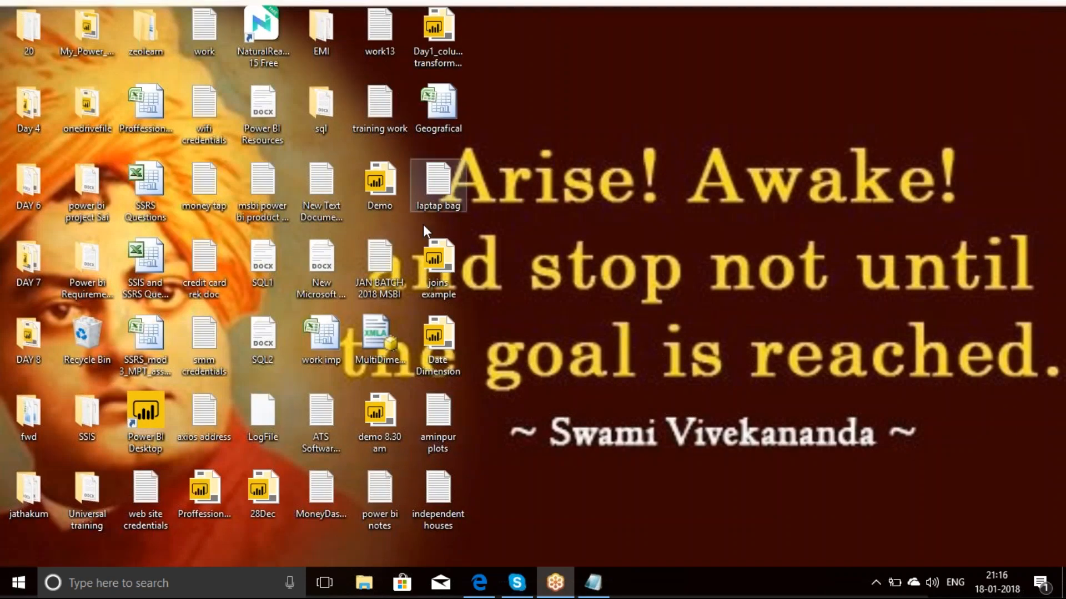
{"action": "left_click", "coordinate": [150, 413]}
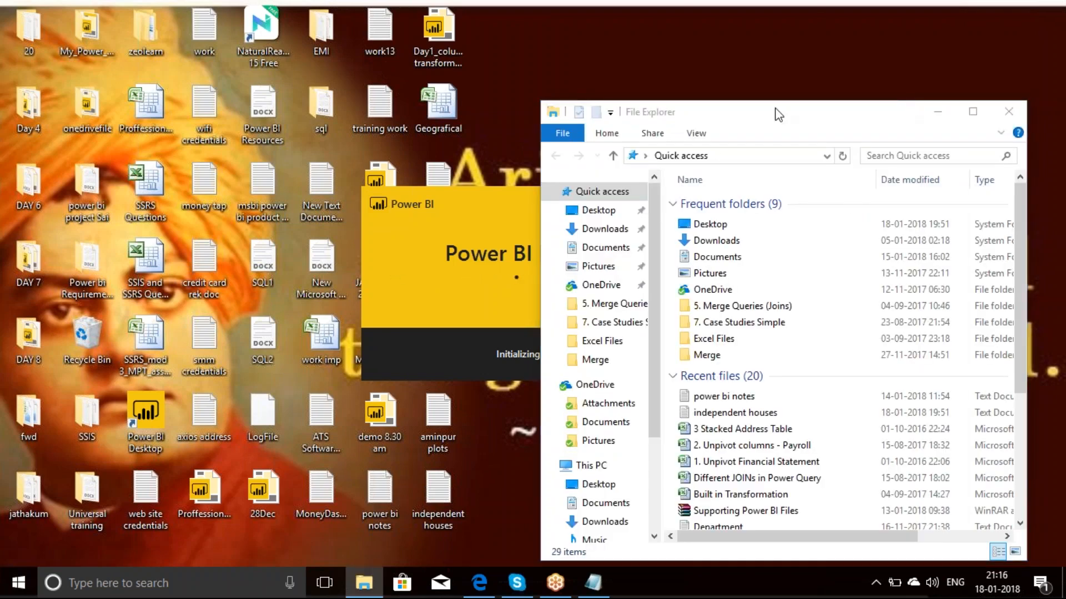
Step: Open the "1. Unpivot Financial Statement" Excel workbook from the "7. Case Studies Simple" folder and review its financial statement table
{"action": "double_click", "coordinate": [704, 110]}
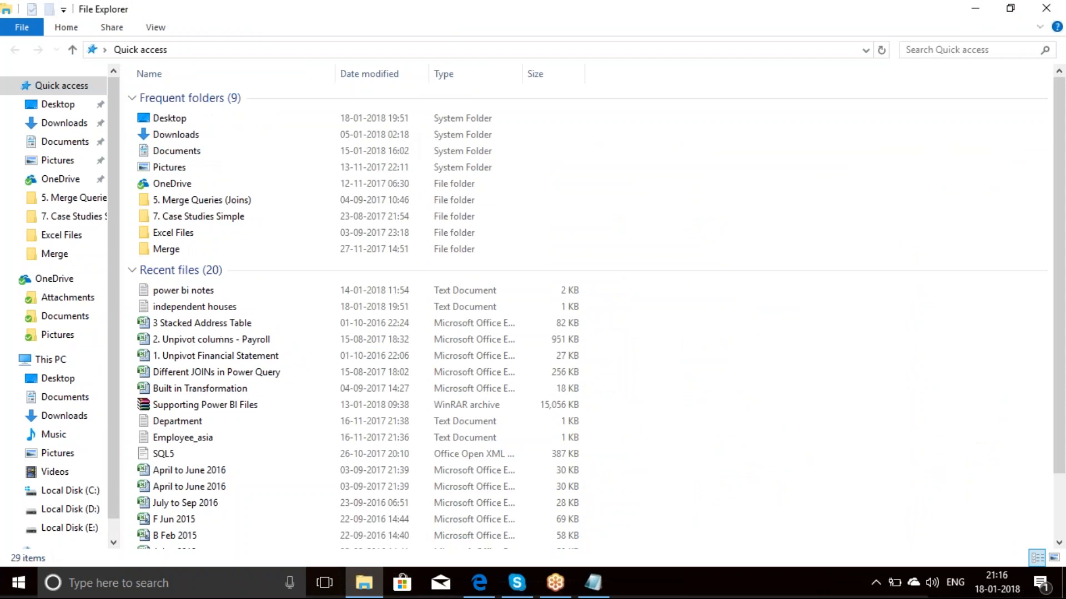
{"action": "left_click", "coordinate": [60, 218]}
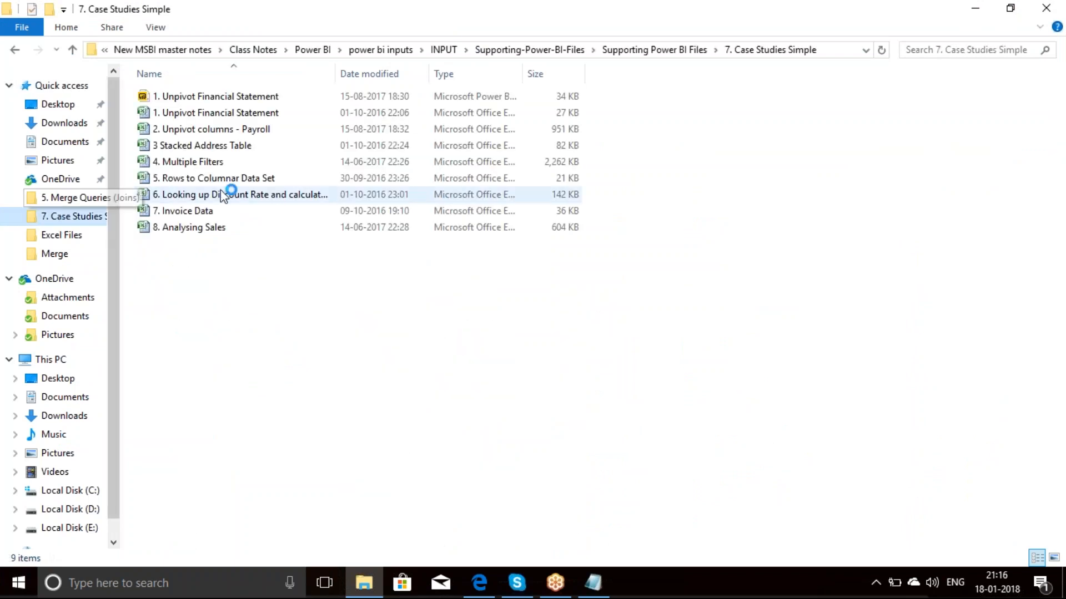
{"action": "double_click", "coordinate": [228, 113]}
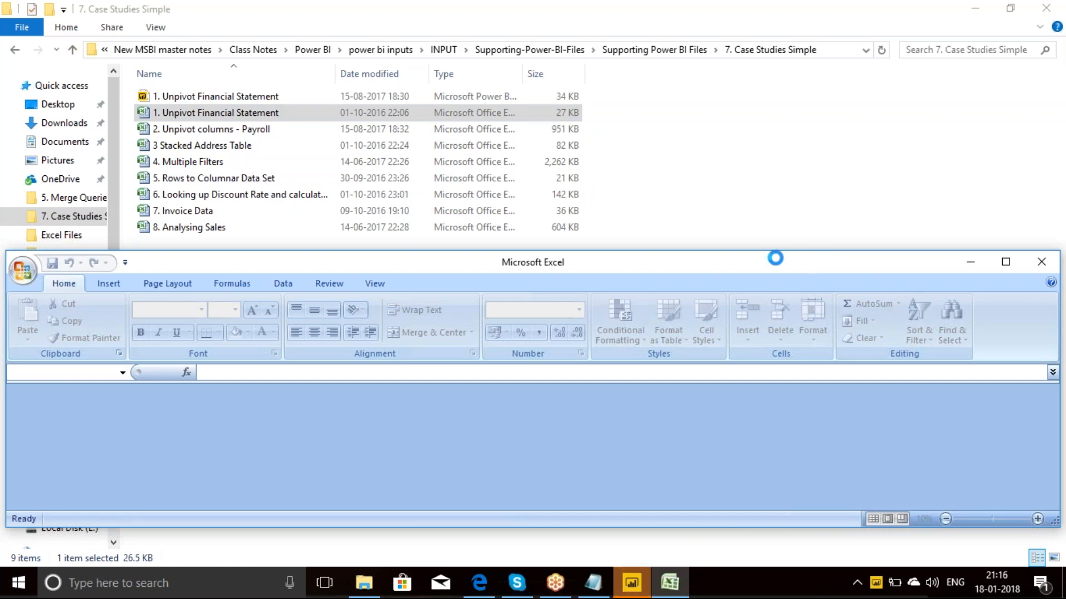
{"action": "double_click", "coordinate": [776, 258]}
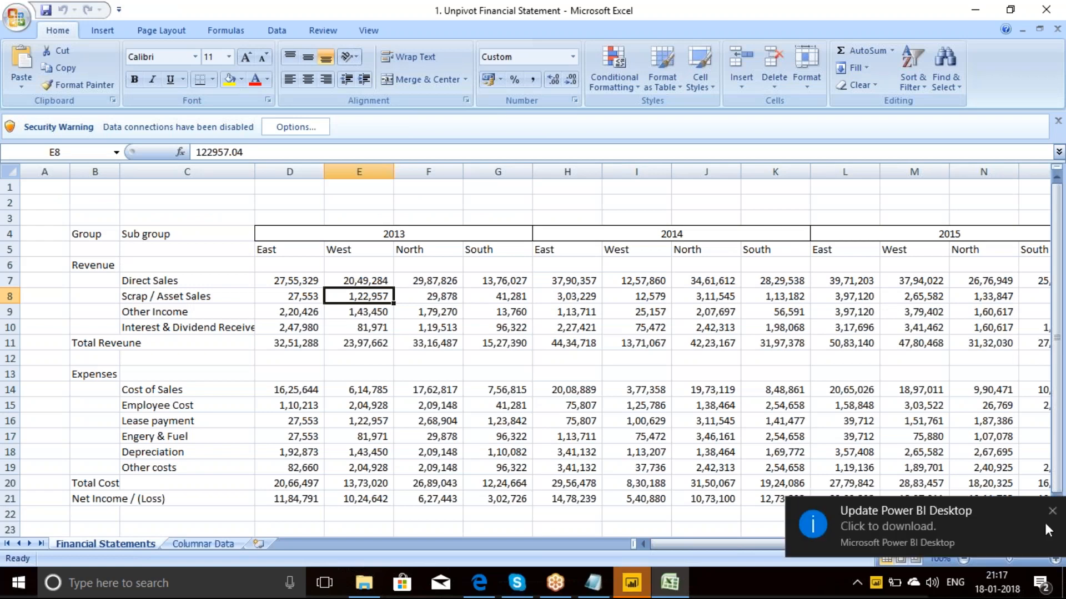
{"action": "left_click", "coordinate": [1051, 514]}
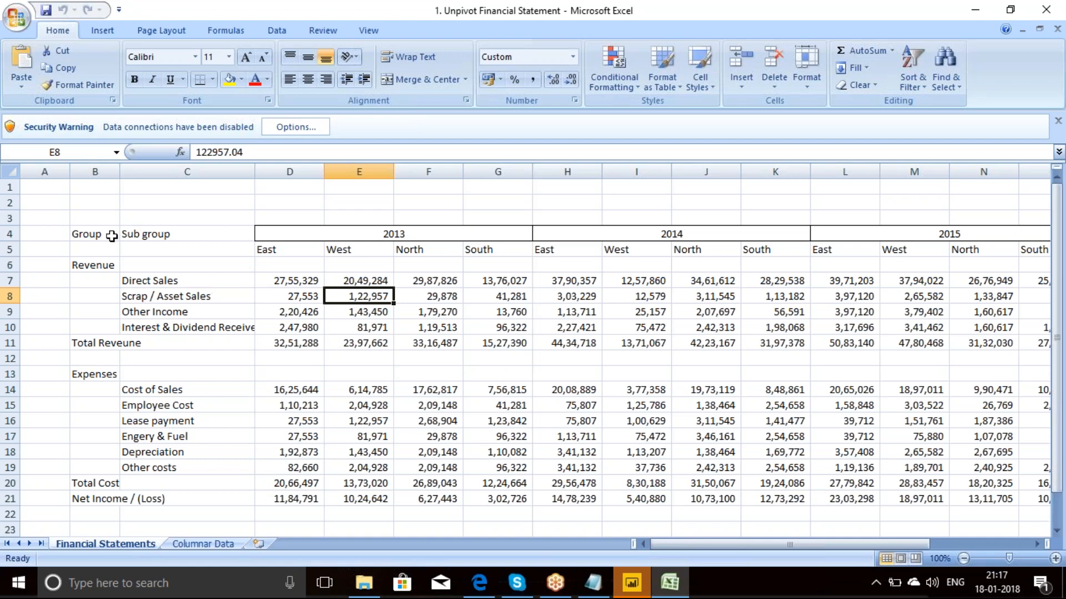
{"action": "left_click_drag", "start_coordinate": [64, 207], "coordinate": [844, 514]}
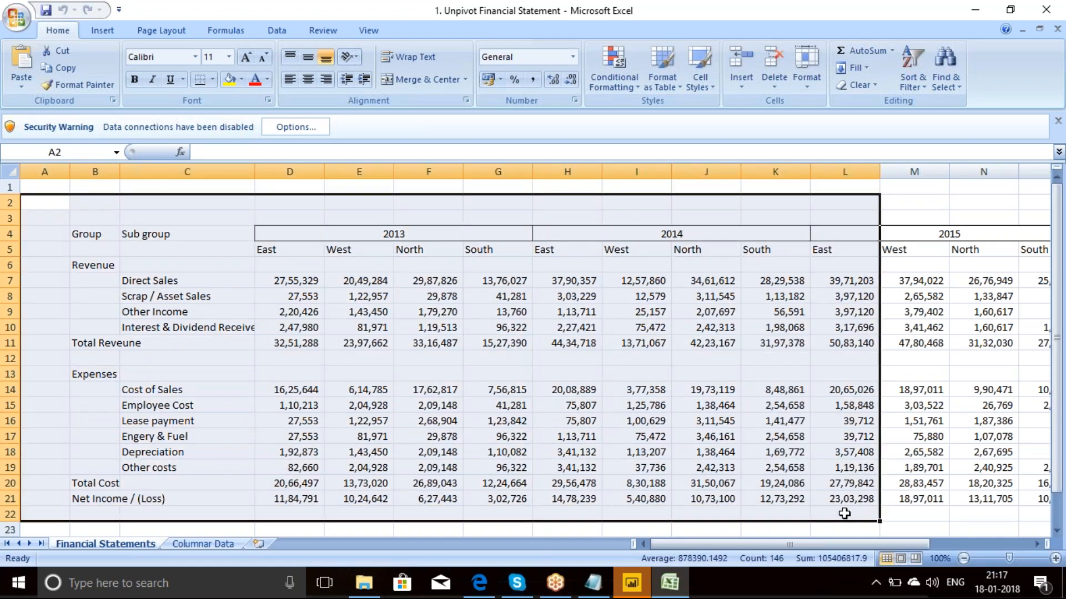
{"action": "left_click", "coordinate": [506, 267]}
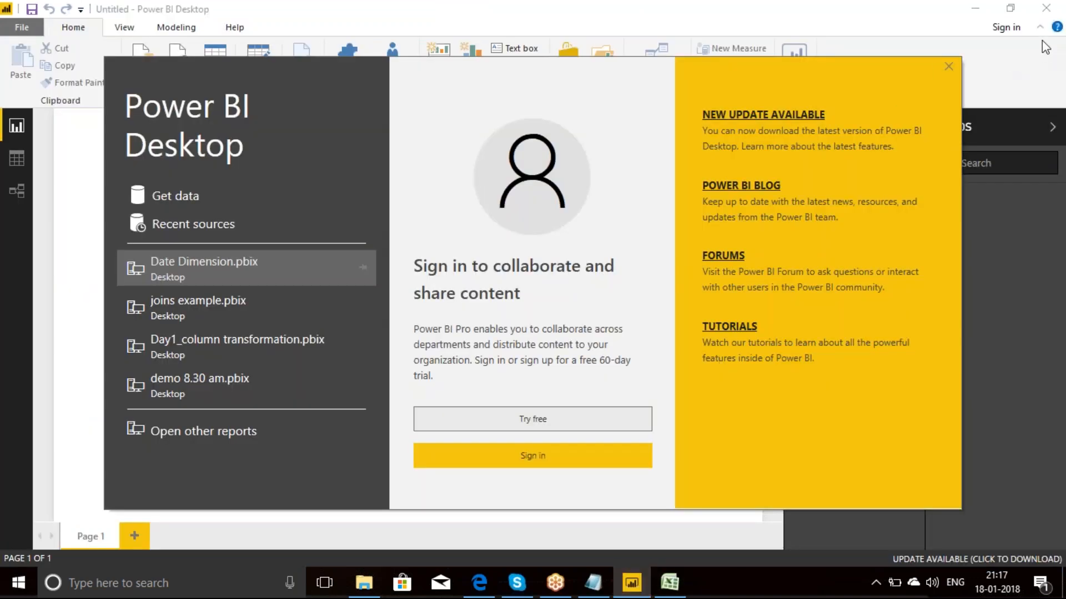
Step: Dismiss the Power BI Desktop start screen, connect to the "1. Unpivot Financial Statement" Excel workbook and select its Raw_Data range
{"action": "left_click", "coordinate": [949, 65]}
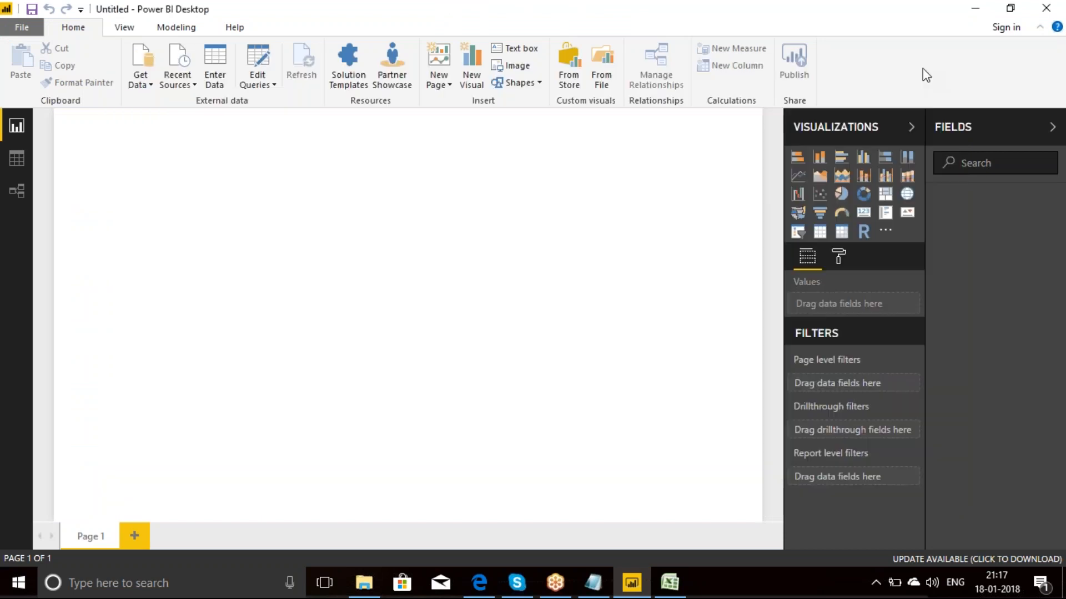
{"action": "left_click", "coordinate": [155, 87]}
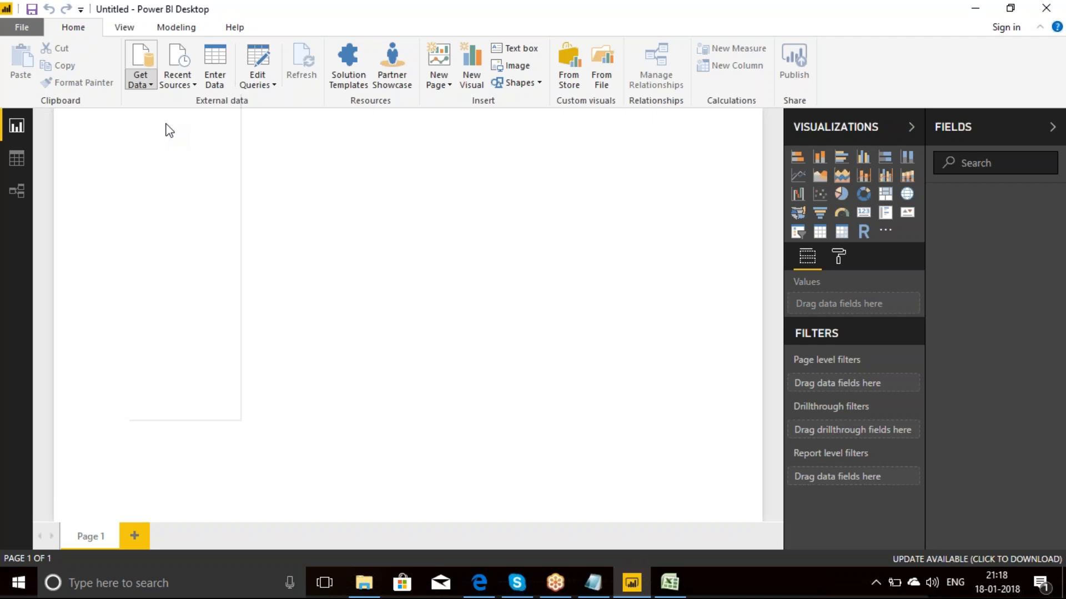
{"action": "key", "text": "XF86AudioRaiseVolume"}
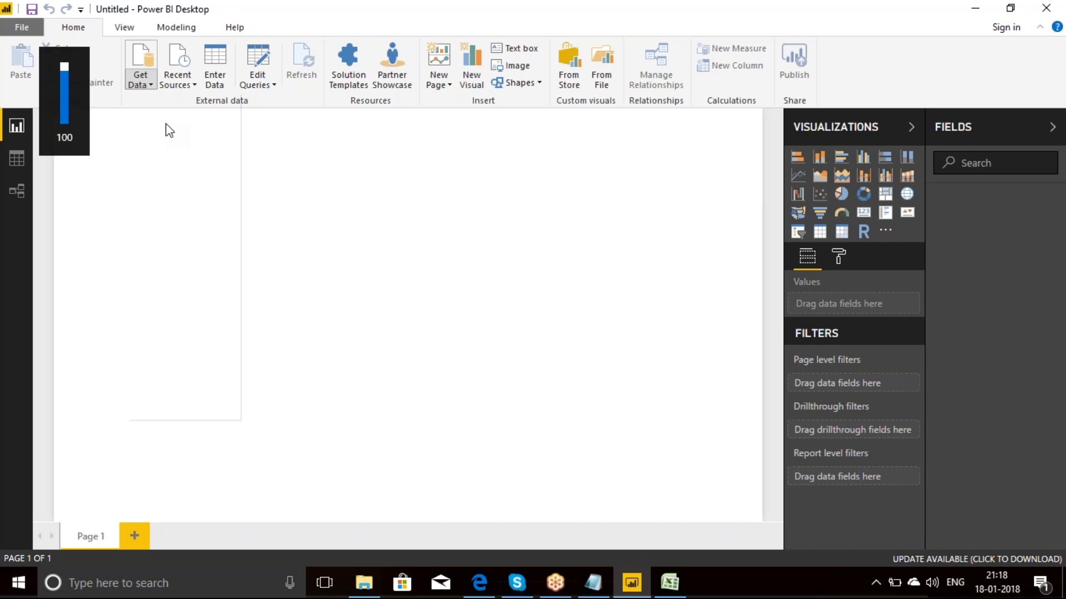
{"action": "left_click", "coordinate": [150, 85]}
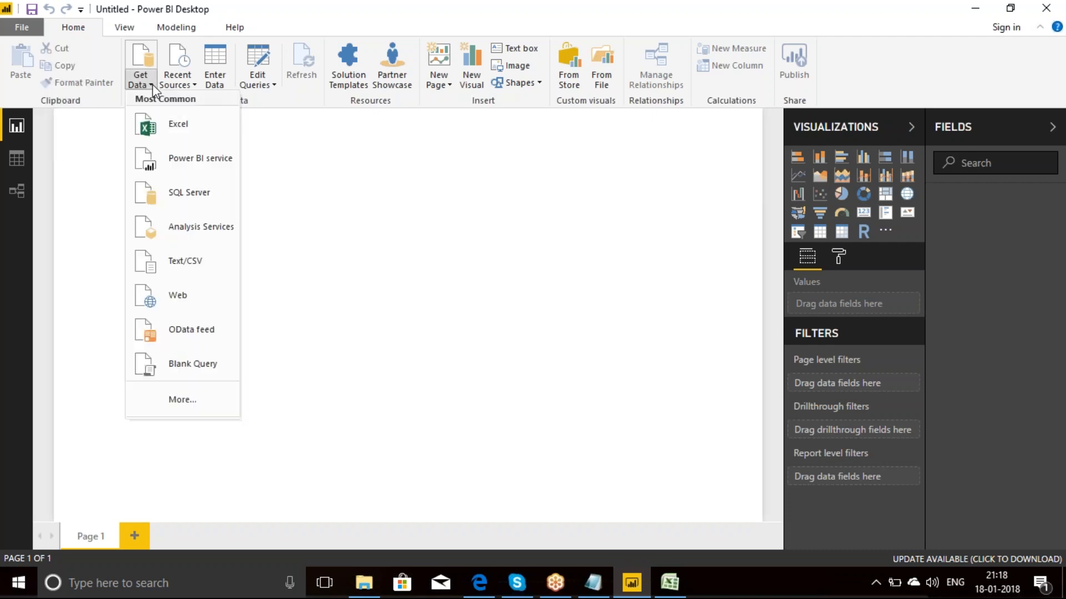
{"action": "left_click", "coordinate": [182, 128]}
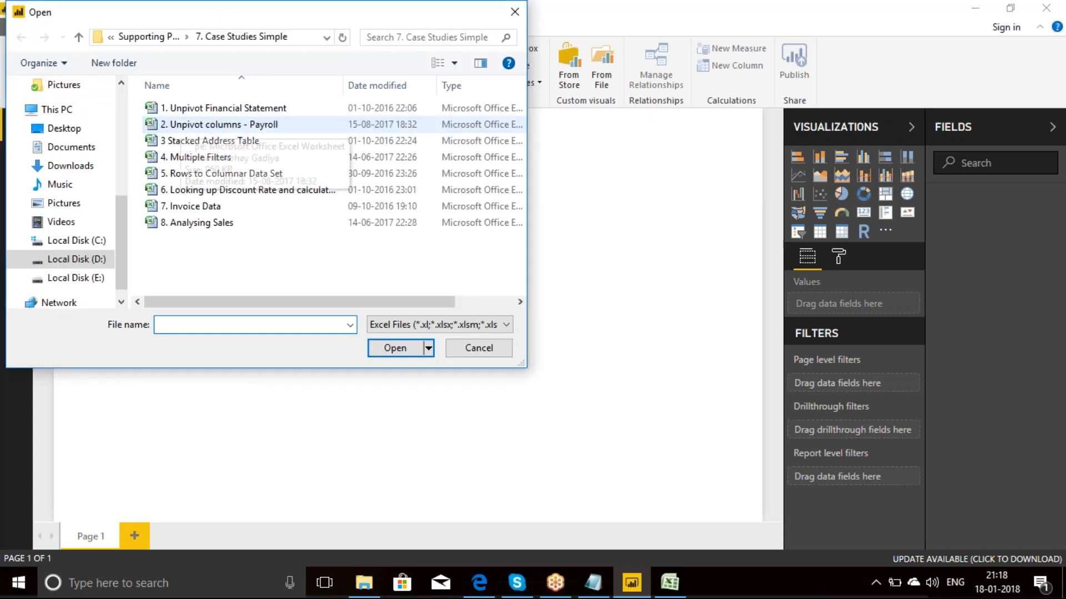
{"action": "left_click", "coordinate": [213, 109]}
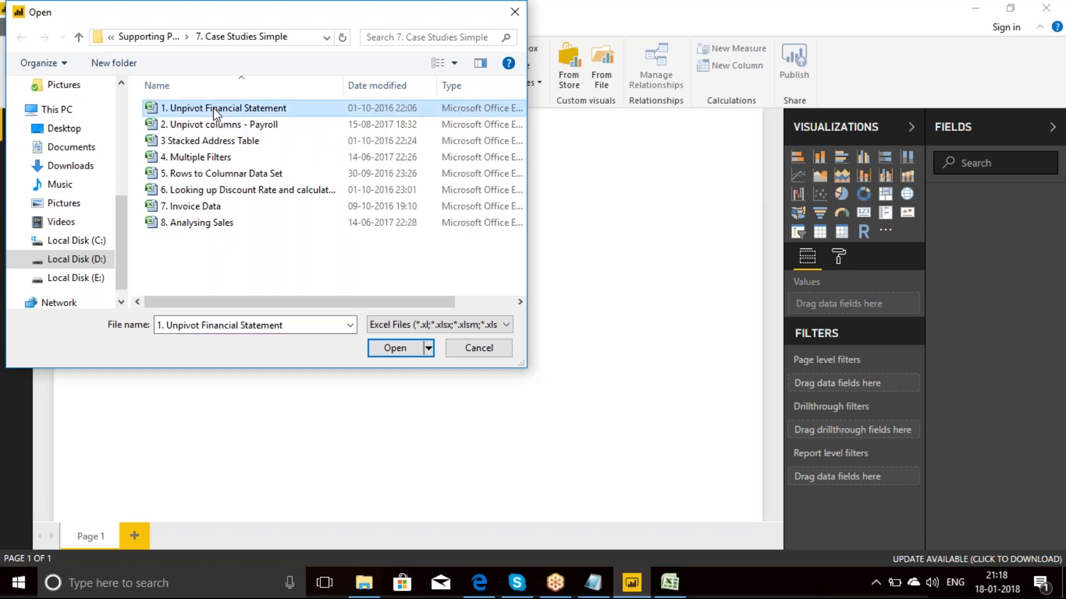
{"action": "left_click", "coordinate": [394, 349]}
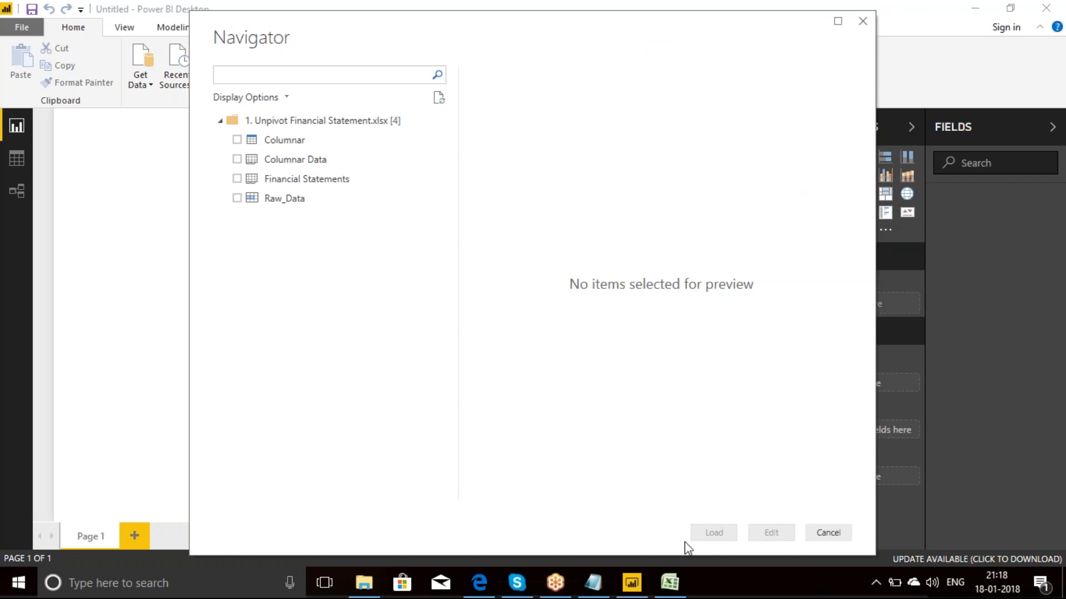
{"action": "mouse_move", "coordinate": [638, 586]}
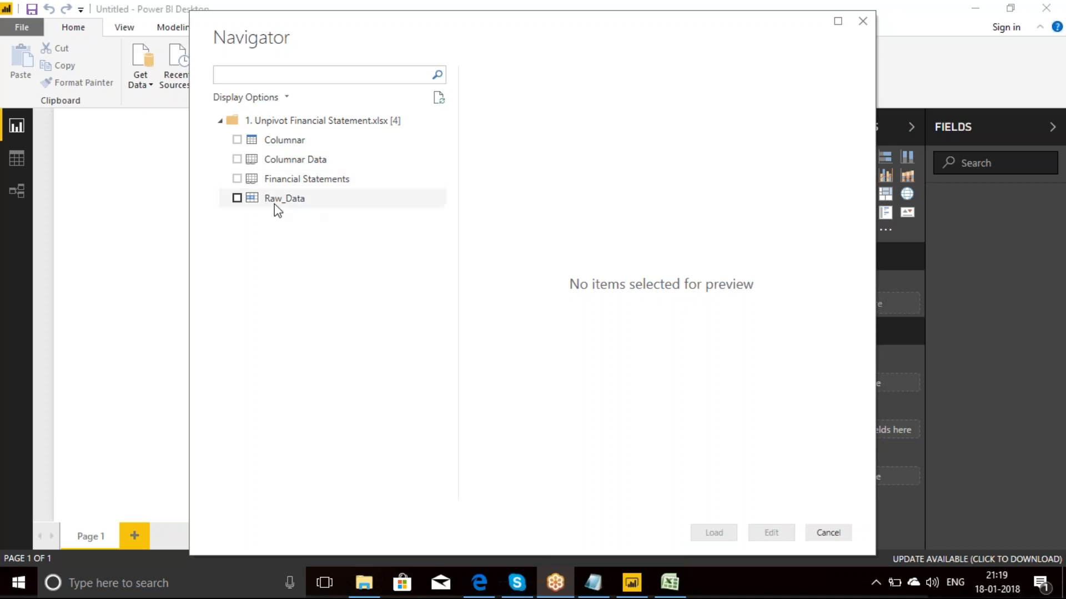
{"action": "left_click", "coordinate": [237, 198]}
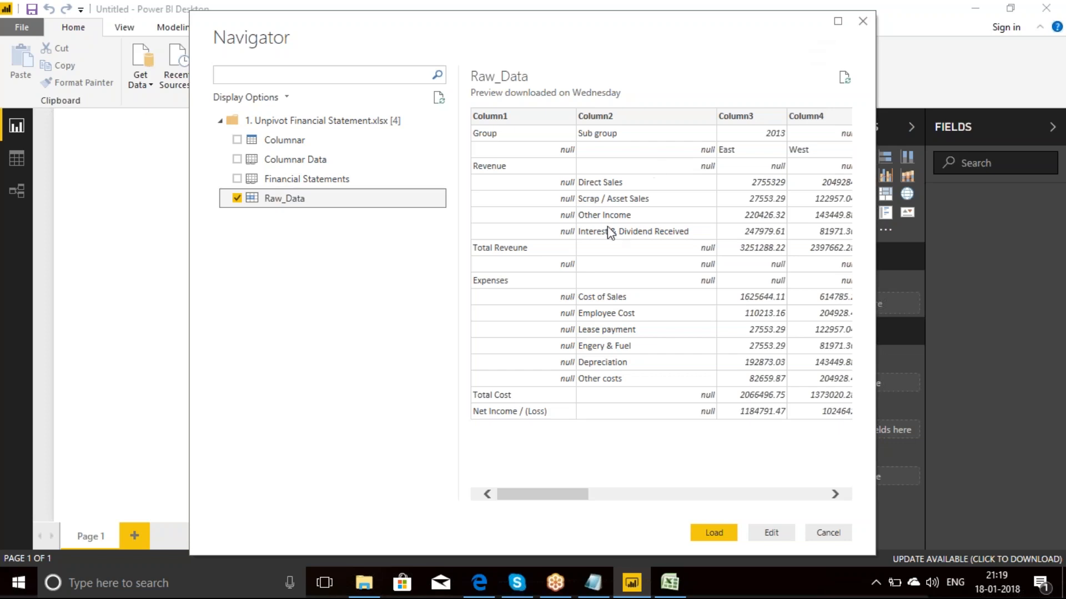
Step: Switch to Gmail in the browser, open the sent "power bi case studies meeting link" email and copy the first recipient's e-mail address
{"action": "left_click", "coordinate": [480, 580]}
{"action": "left_click", "coordinate": [268, 13]}
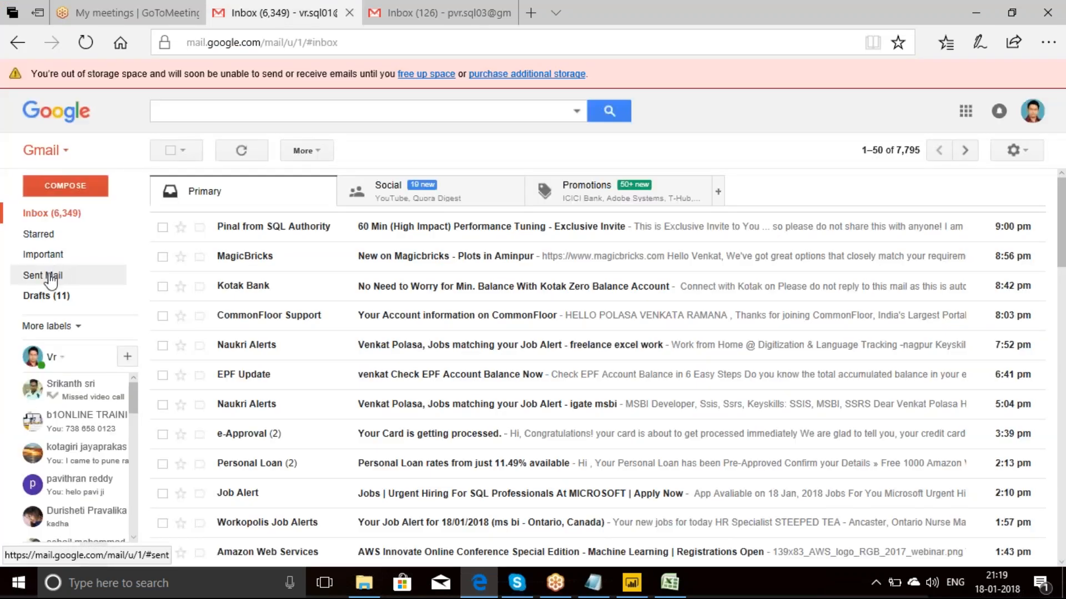
{"action": "left_click", "coordinate": [51, 277]}
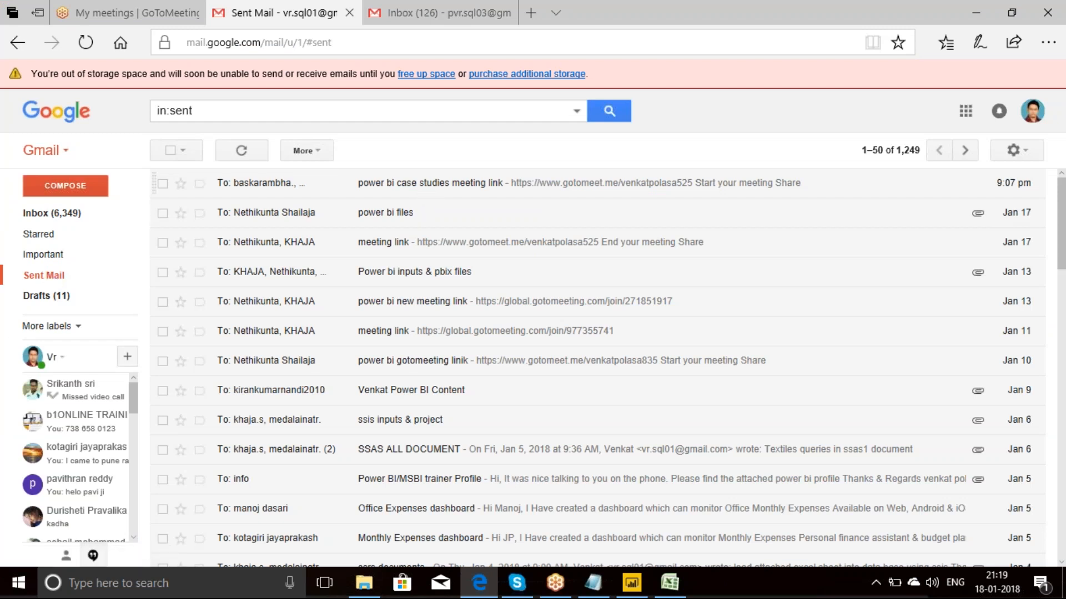
{"action": "left_click", "coordinate": [356, 184]}
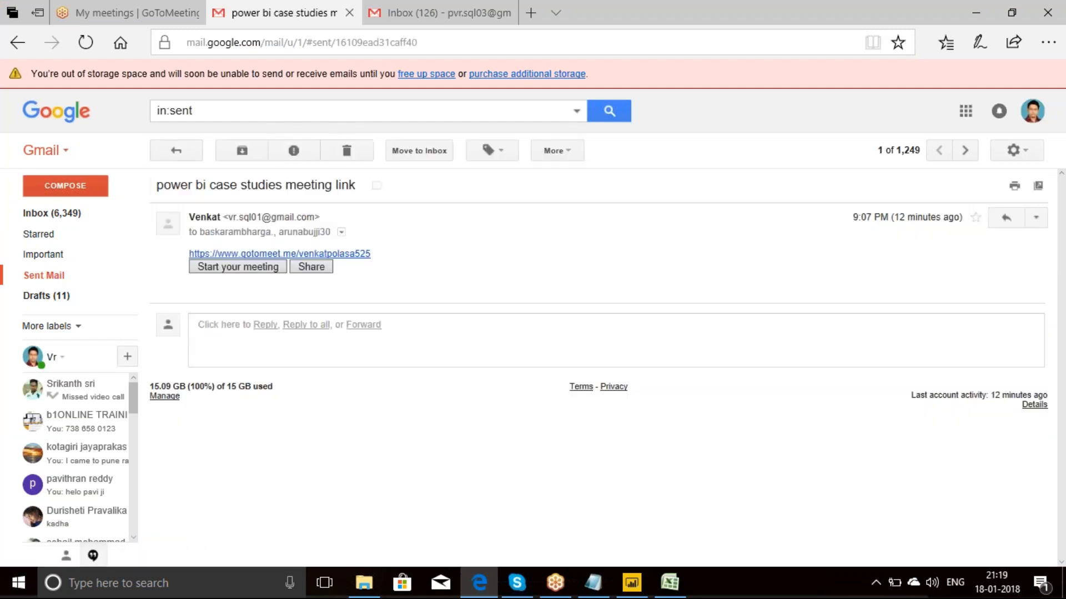
{"action": "left_click", "coordinate": [341, 233]}
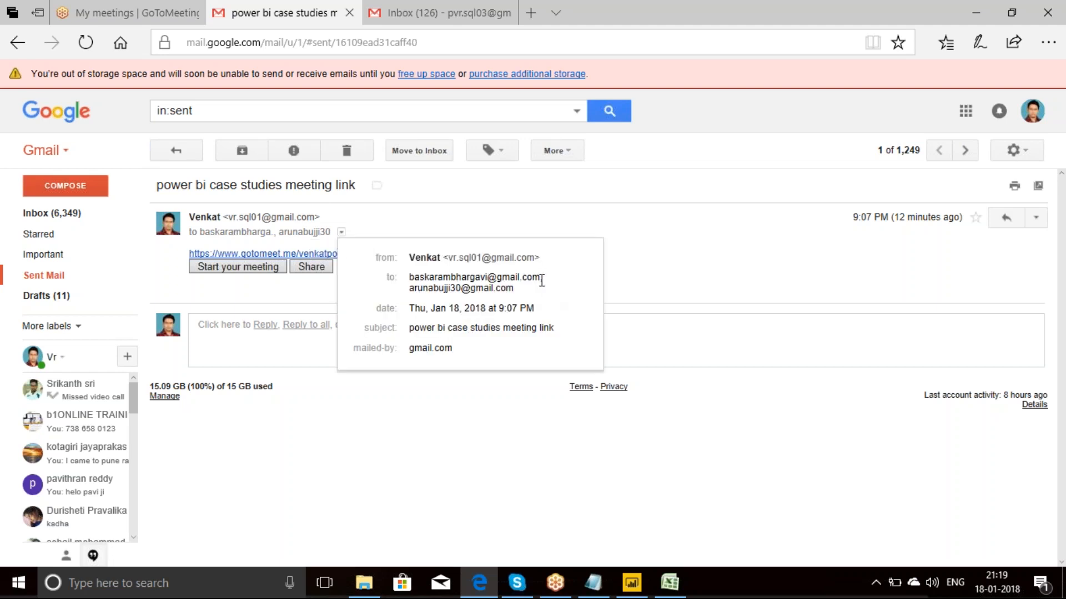
{"action": "left_click_drag", "start_coordinate": [542, 281], "coordinate": [430, 273]}
{"action": "key", "text": "ctrl+c"}
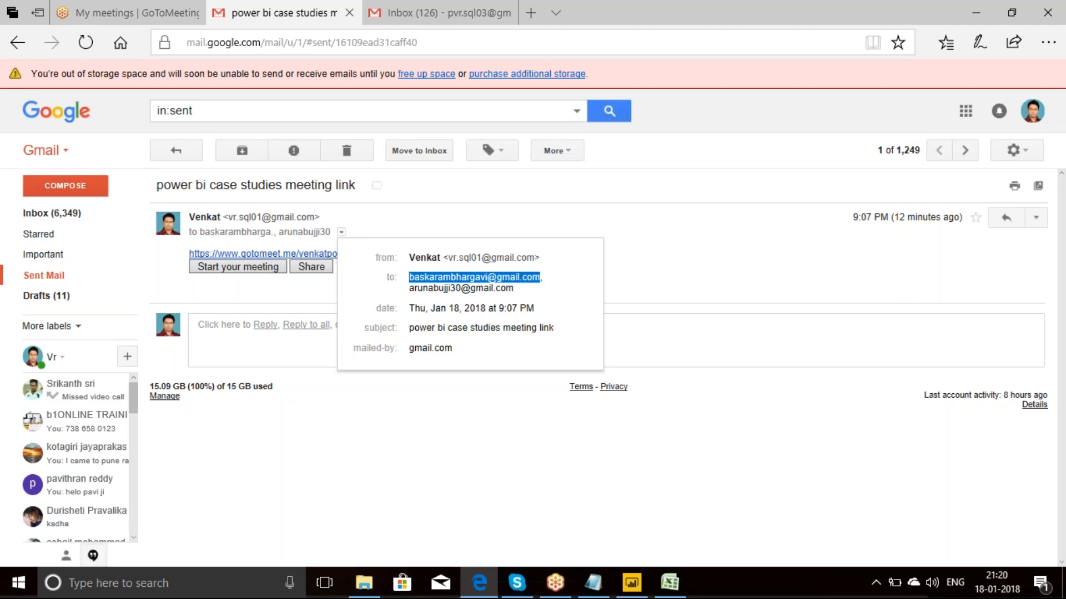
{"action": "left_click", "coordinate": [304, 292]}
Step: Forward the "power bi case studies meeting link" email to the copied recipient's address and return to Power BI Desktop
{"action": "left_click", "coordinate": [406, 324]}
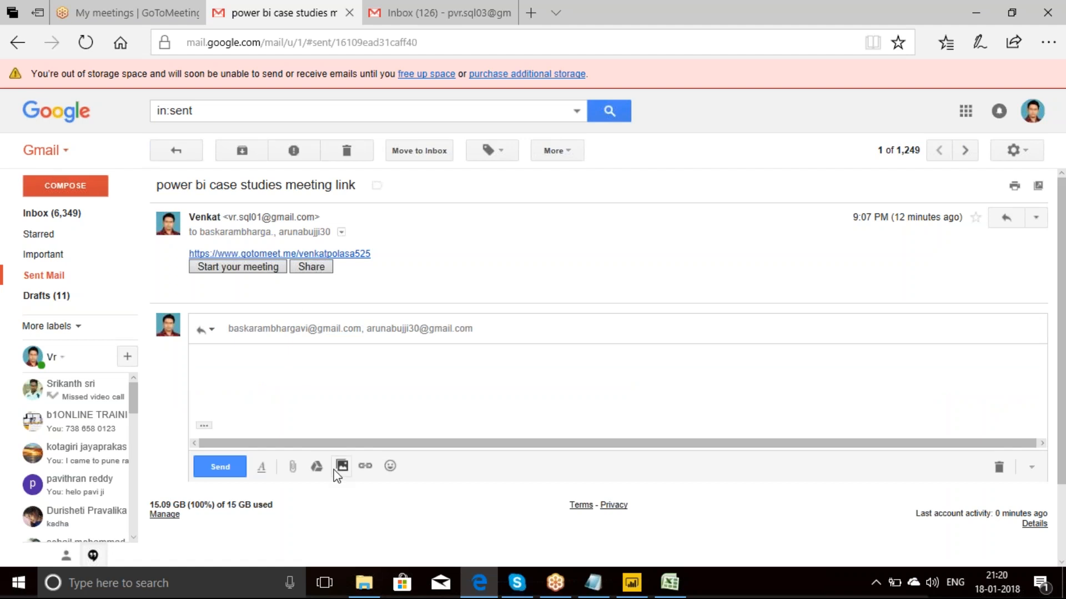
{"action": "left_click", "coordinate": [998, 467]}
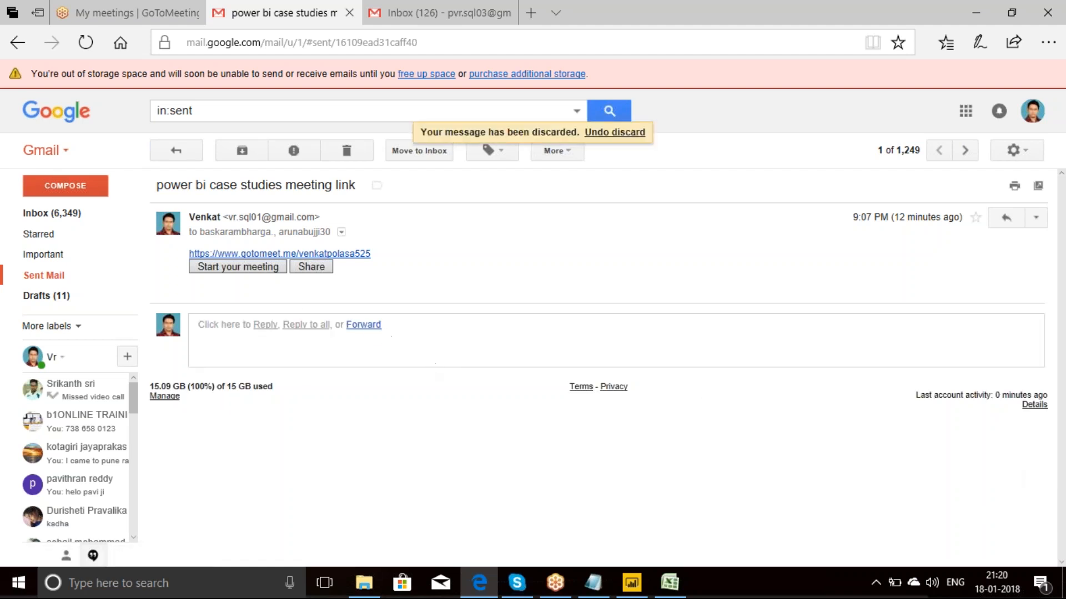
{"action": "left_click", "coordinate": [366, 325]}
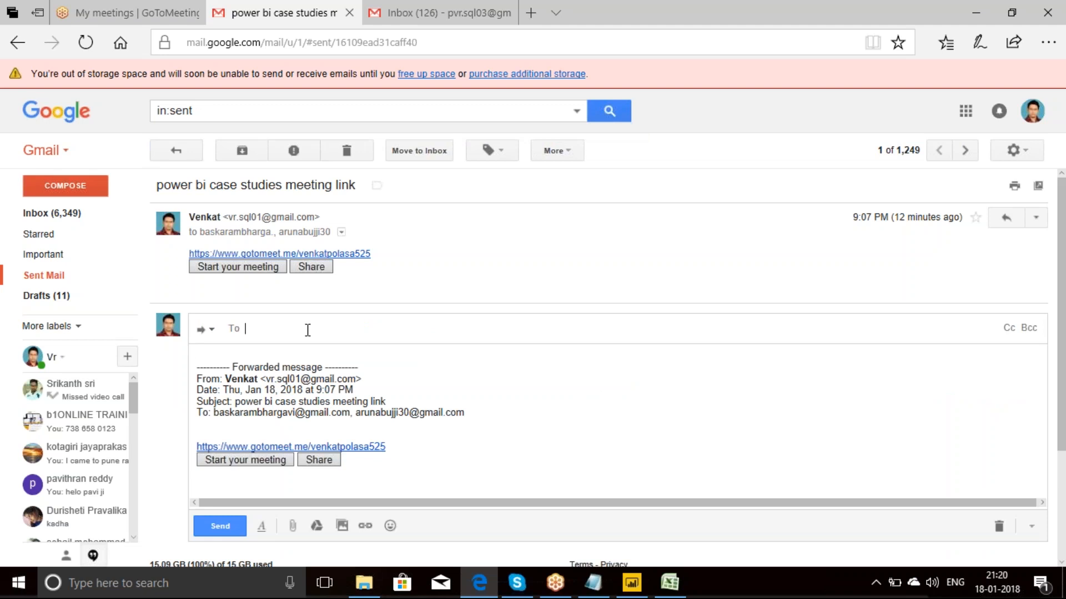
{"action": "key", "text": "ctrl+v"}
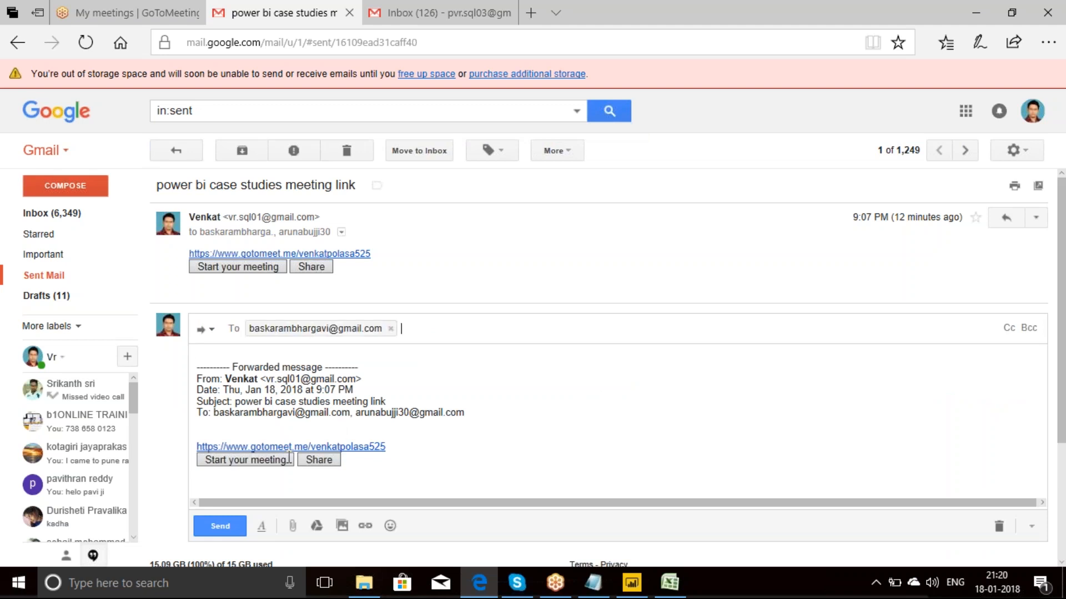
{"action": "left_click", "coordinate": [221, 532]}
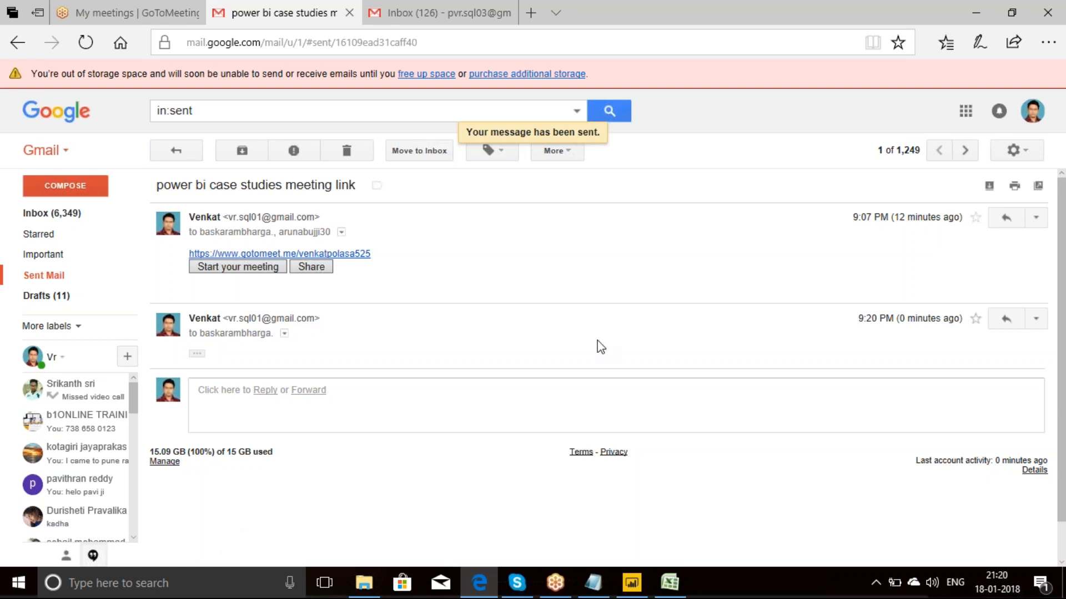
{"action": "left_click", "coordinate": [975, 5]}
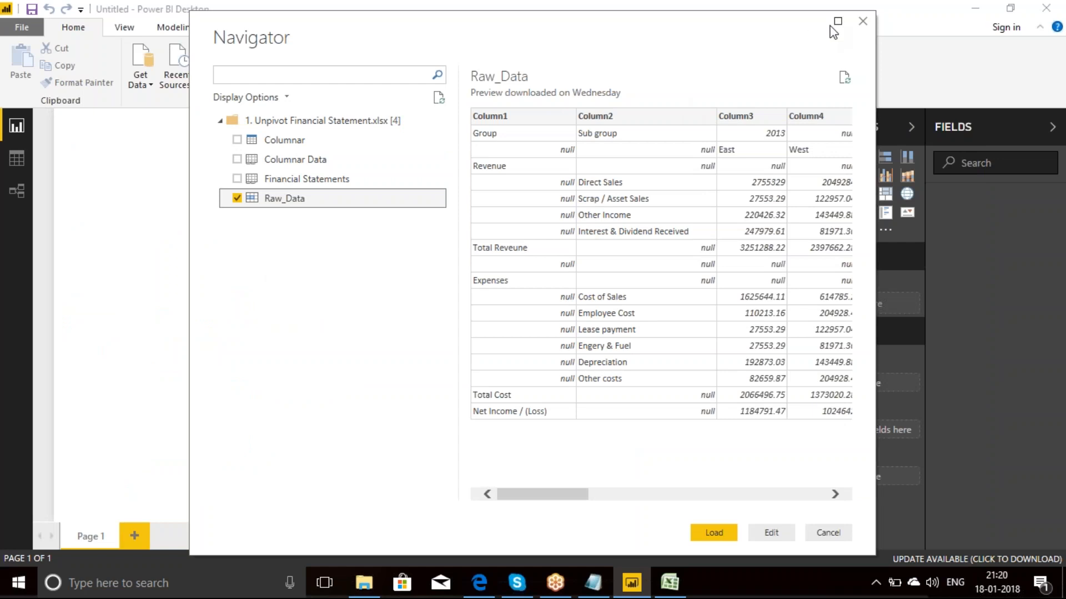
Step: Enlarge the Navigator preview and open the selected Raw_Data range for editing in Query Editor
{"action": "left_click", "coordinate": [848, 24]}
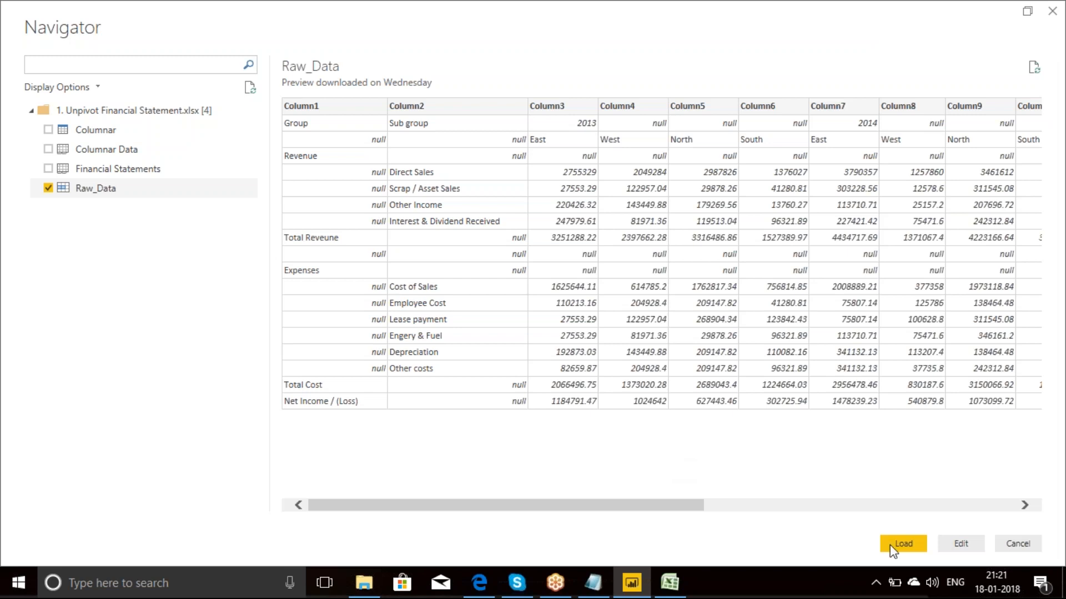
{"action": "left_click", "coordinate": [960, 545]}
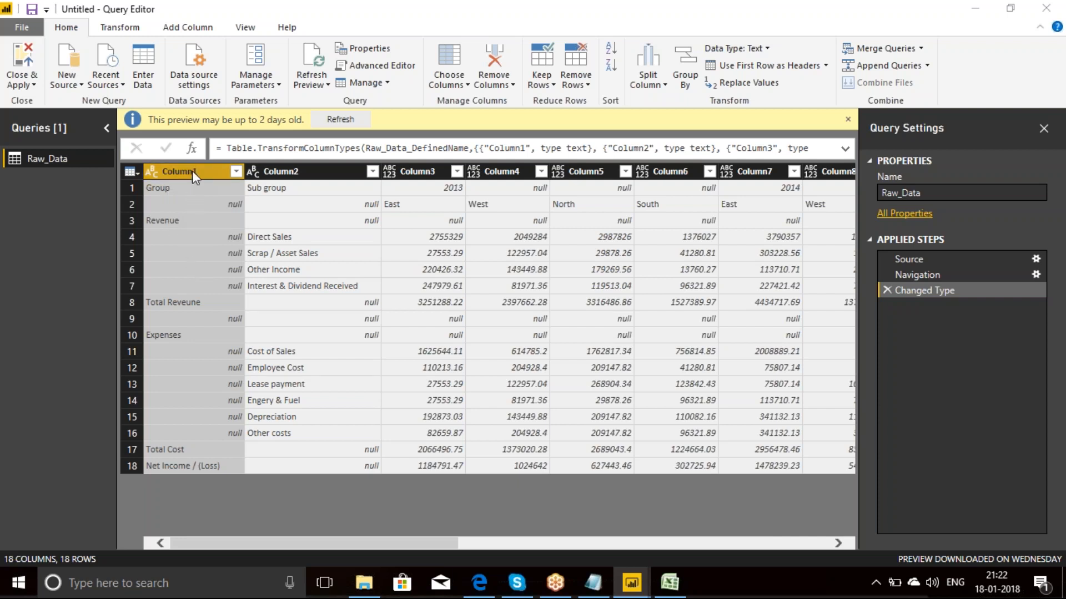
Step: Fill Column1's values down into its empty cells
{"action": "left_click", "coordinate": [121, 30]}
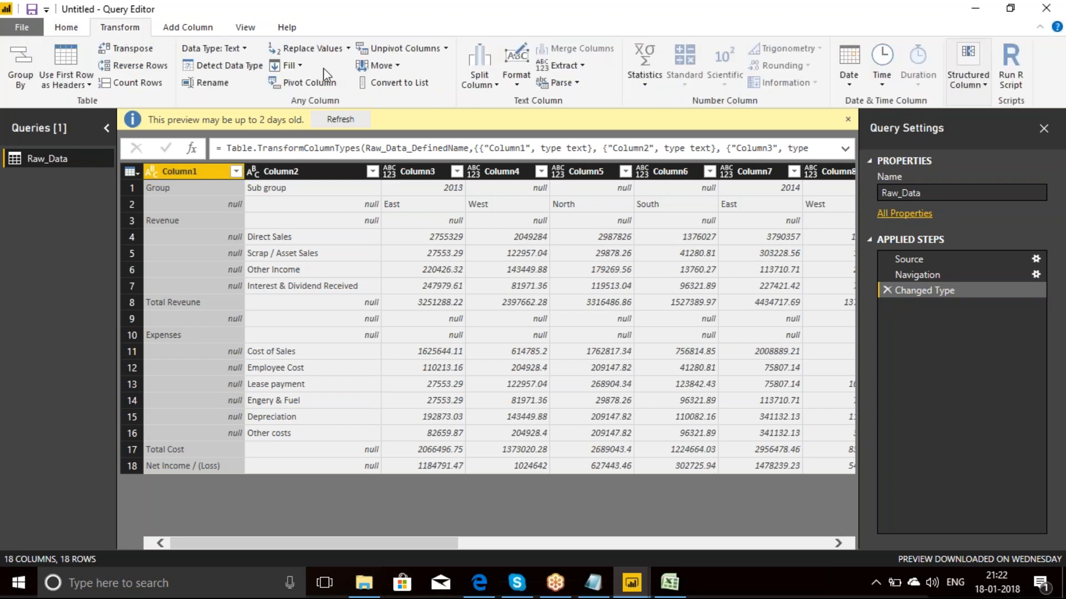
{"action": "left_click", "coordinate": [304, 66]}
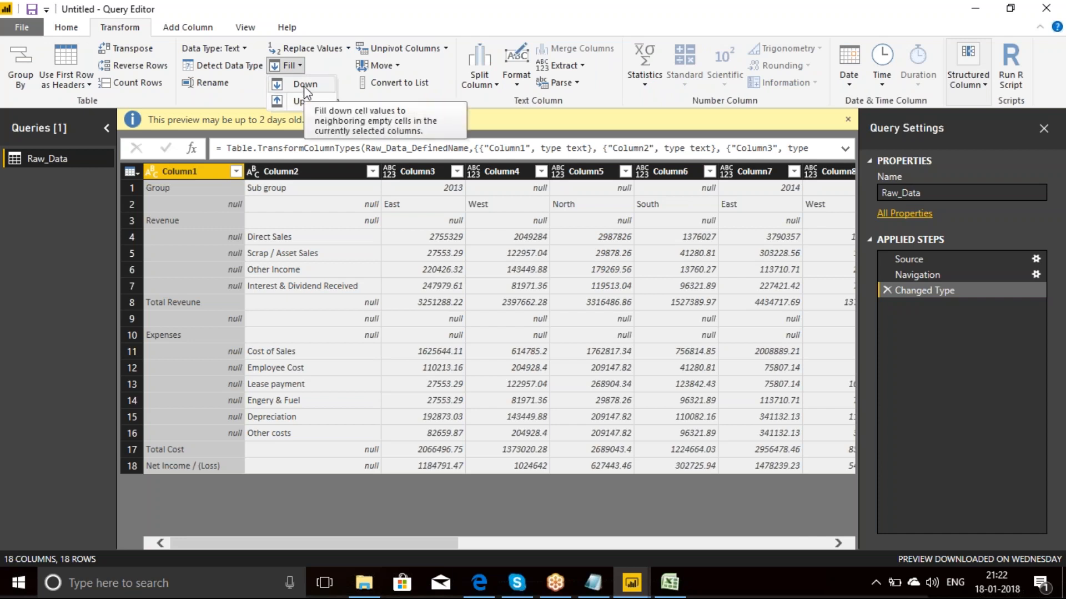
{"action": "left_click", "coordinate": [304, 91]}
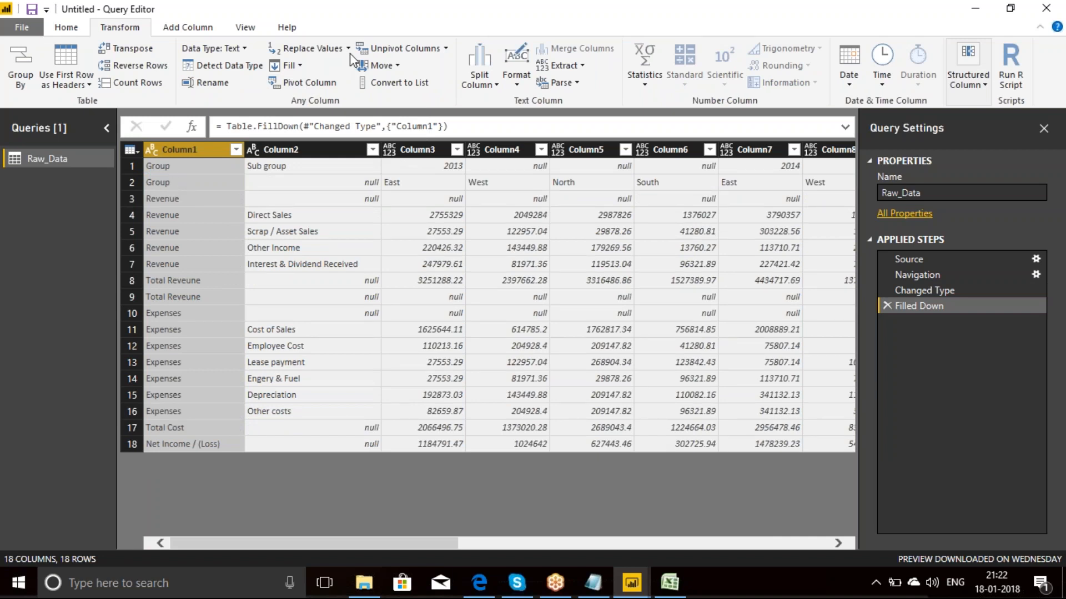
{"action": "left_click", "coordinate": [466, 18]}
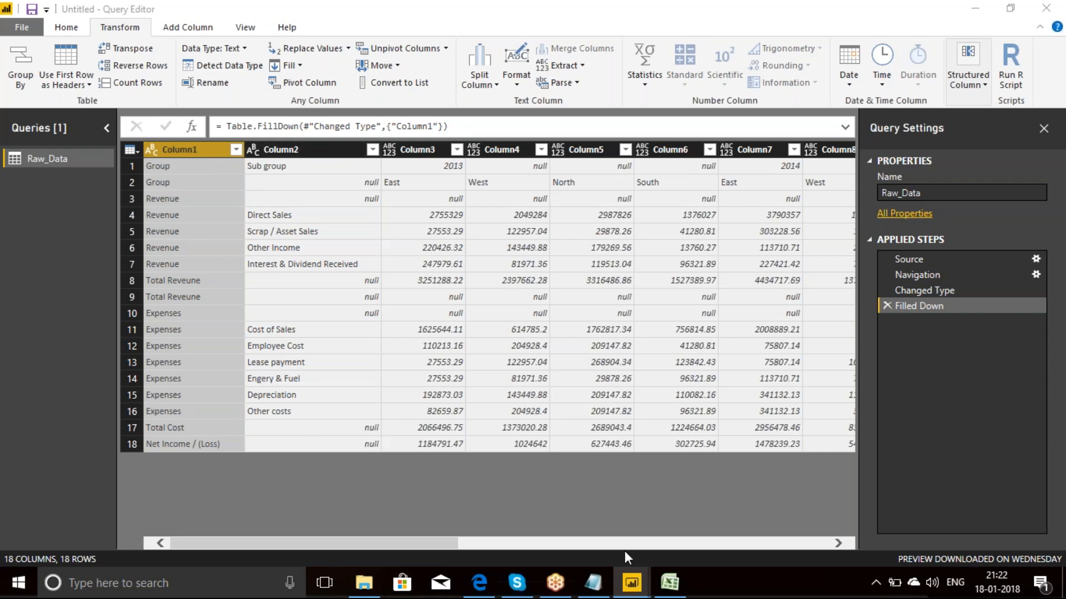
{"action": "mouse_move", "coordinate": [633, 587]}
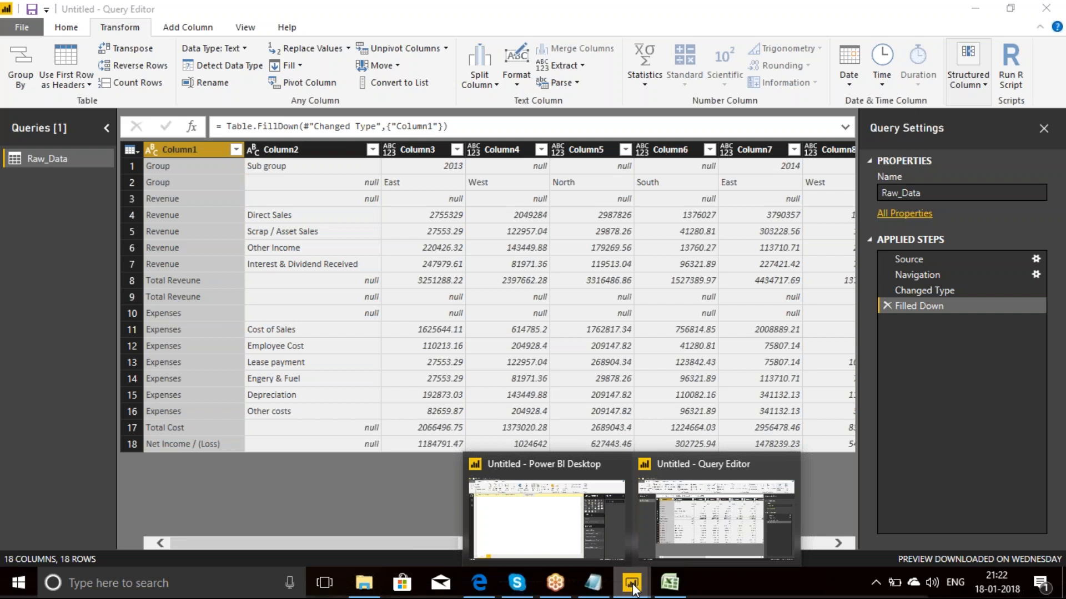
{"action": "mouse_move", "coordinate": [565, 528]}
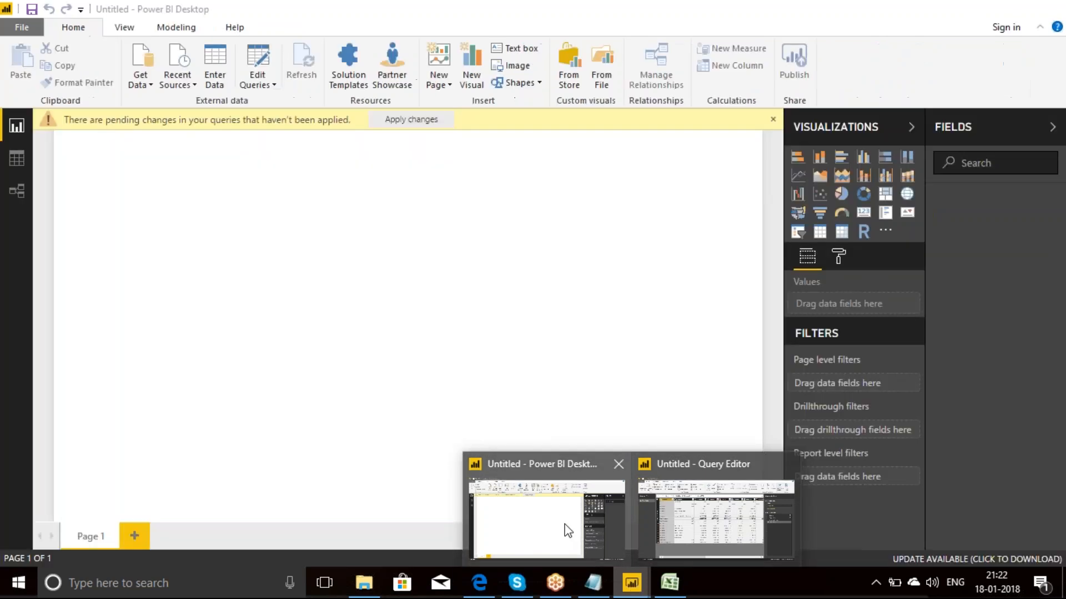
{"action": "left_click", "coordinate": [566, 528]}
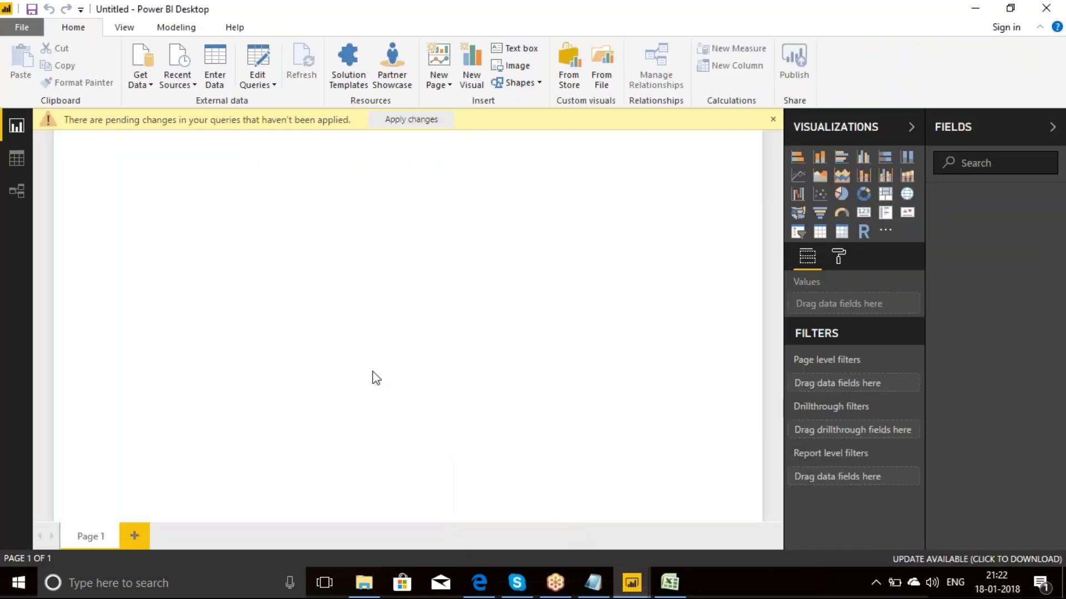
{"action": "left_click", "coordinate": [565, 584]}
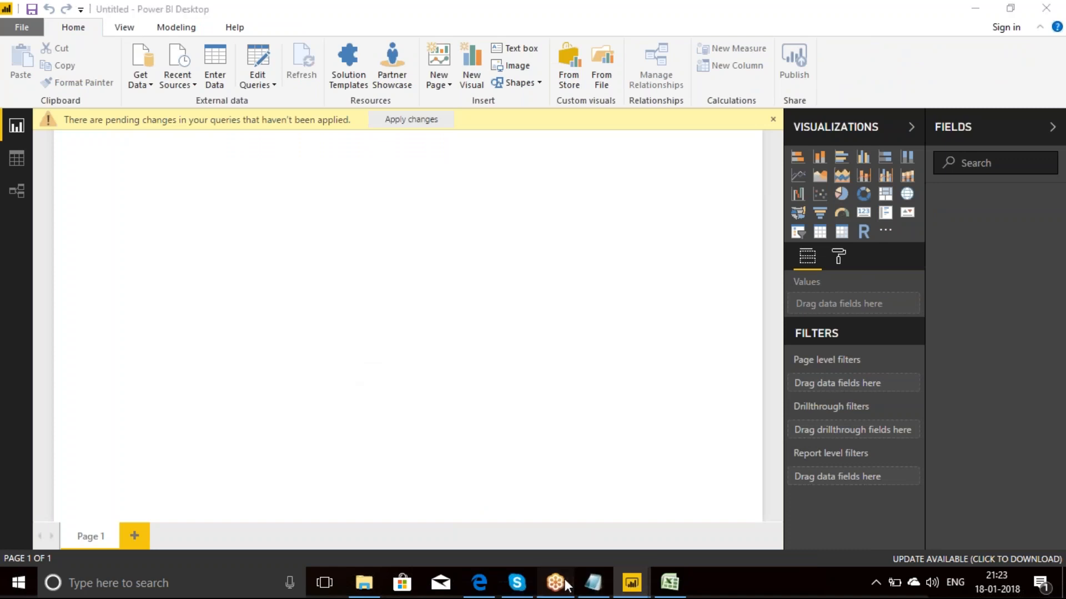
{"action": "mouse_move", "coordinate": [631, 582]}
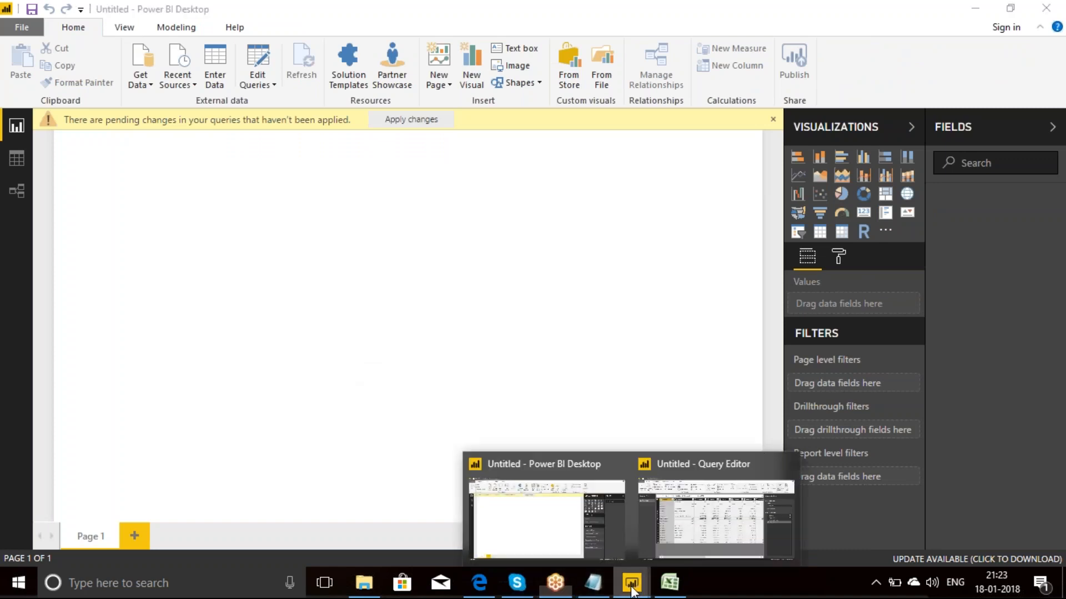
{"action": "left_click", "coordinate": [695, 538]}
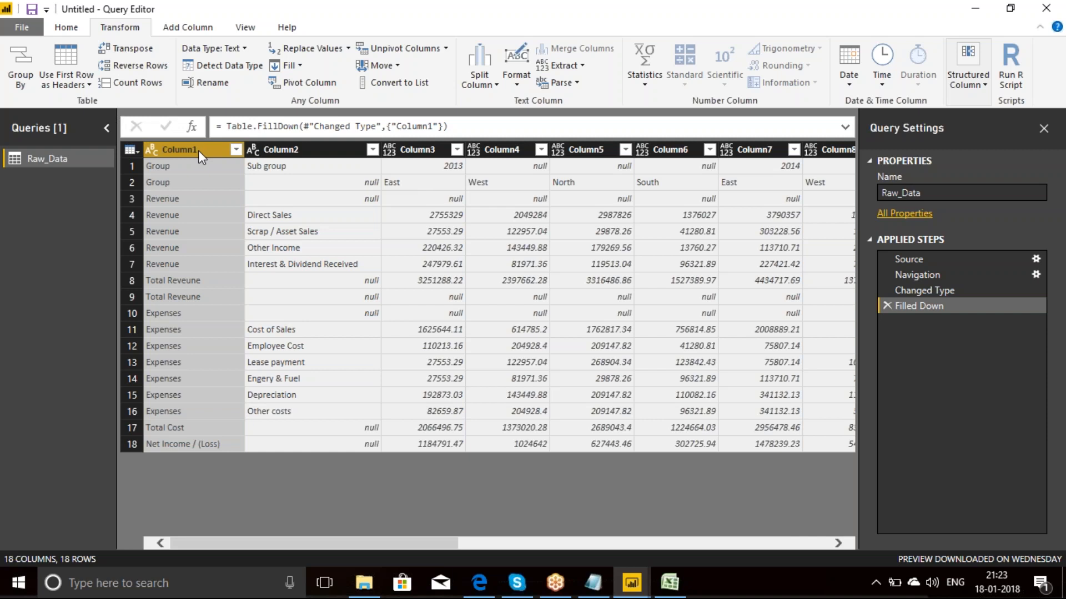
Step: Transpose the Raw_Data table and fill the years in Column1 down into the empty cells
{"action": "left_click", "coordinate": [137, 55]}
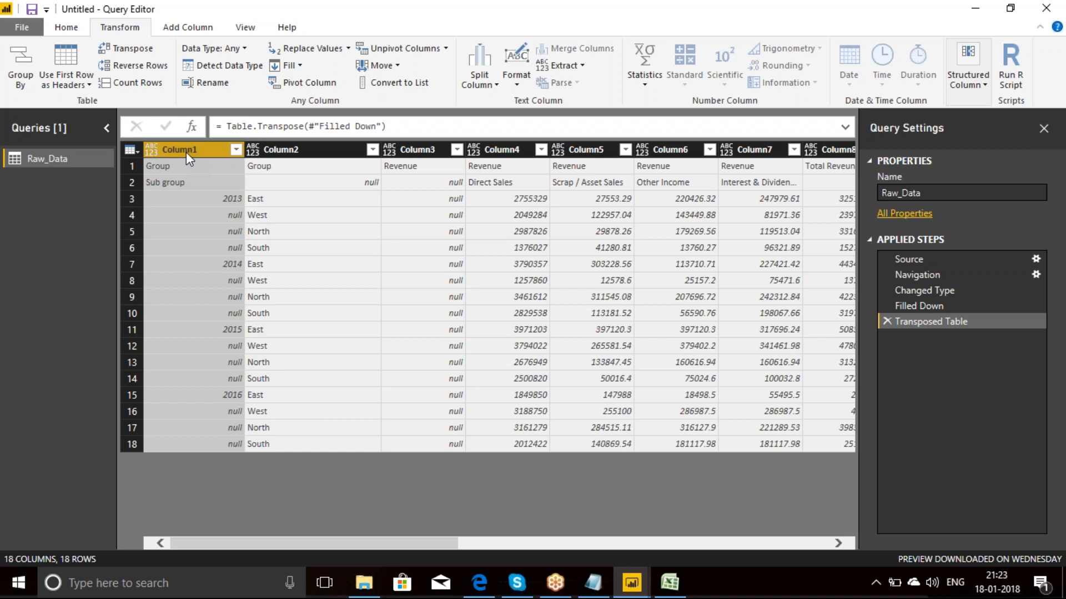
{"action": "left_click", "coordinate": [300, 65]}
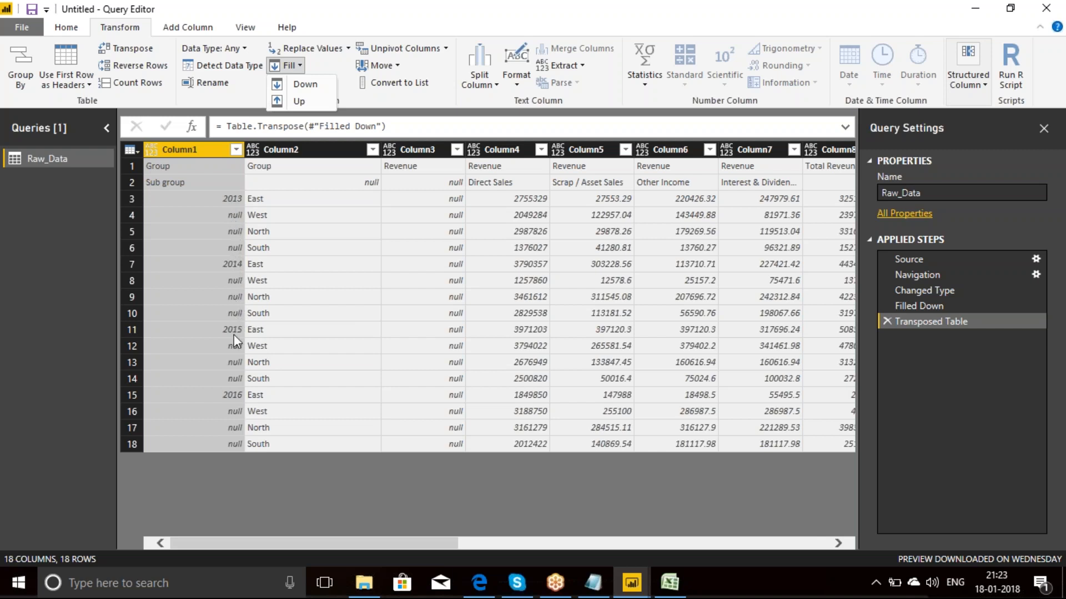
{"action": "left_click", "coordinate": [305, 86]}
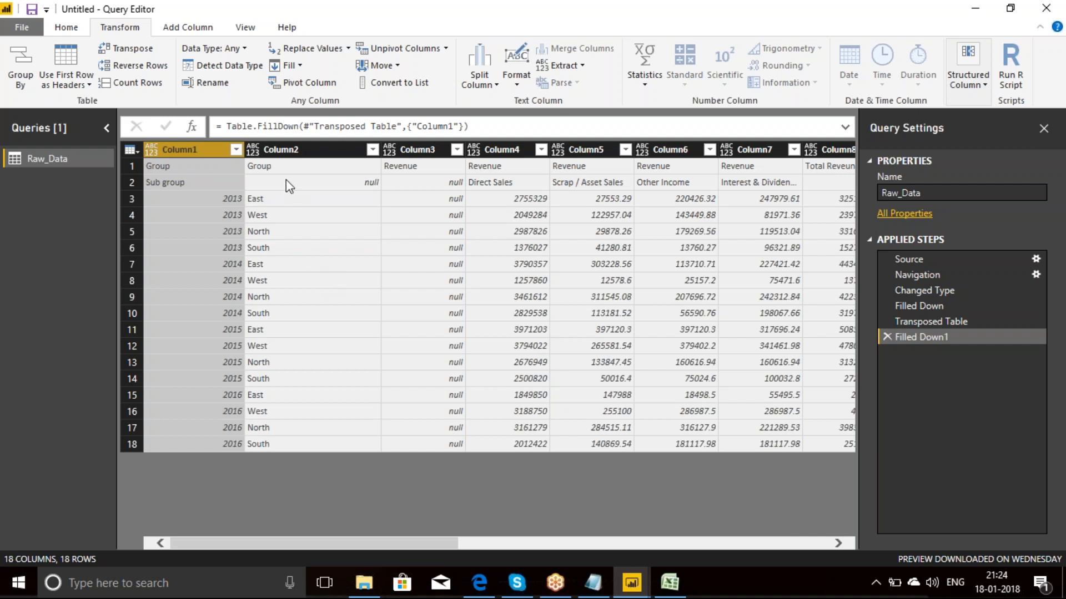
Step: Merge Column1 and Column2 with the custom separator "|" and transpose the table back
{"action": "left_click", "coordinate": [284, 151], "text": "ctrl"}
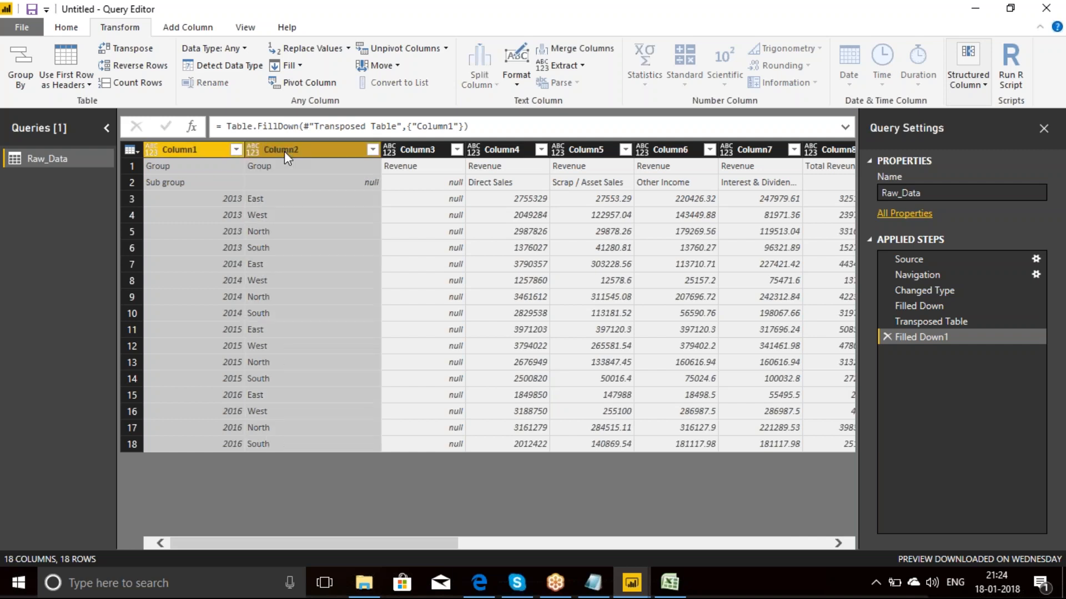
{"action": "left_click", "coordinate": [572, 51]}
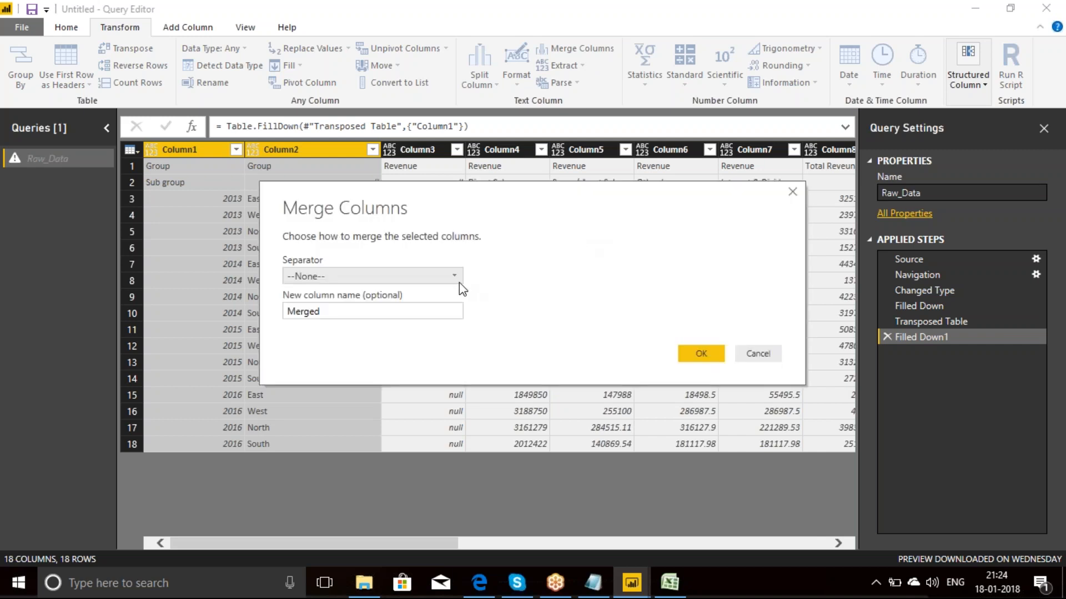
{"action": "left_click", "coordinate": [452, 277]}
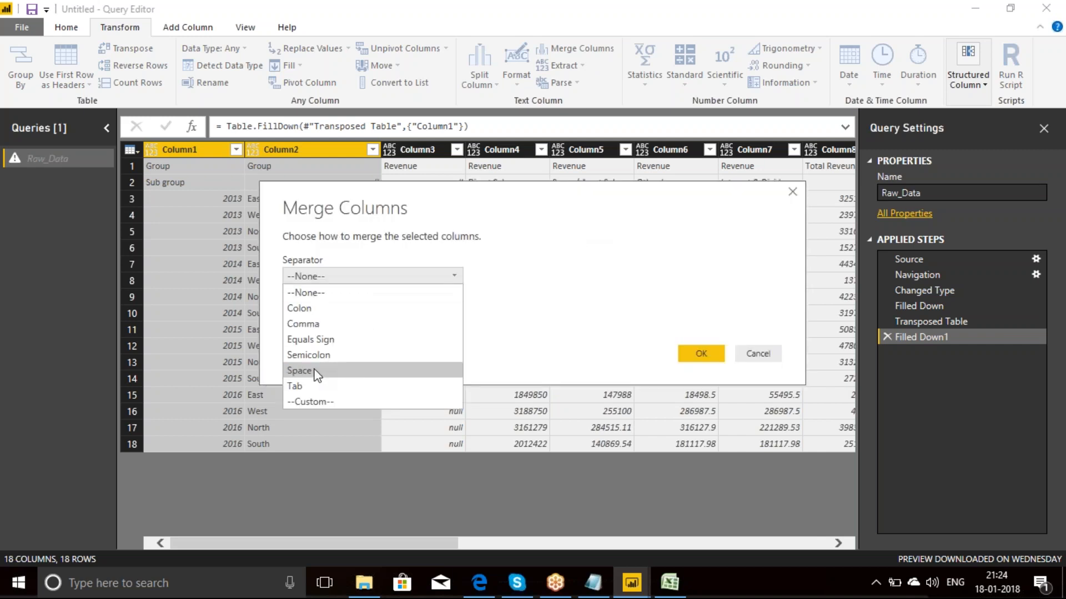
{"action": "left_click", "coordinate": [307, 403]}
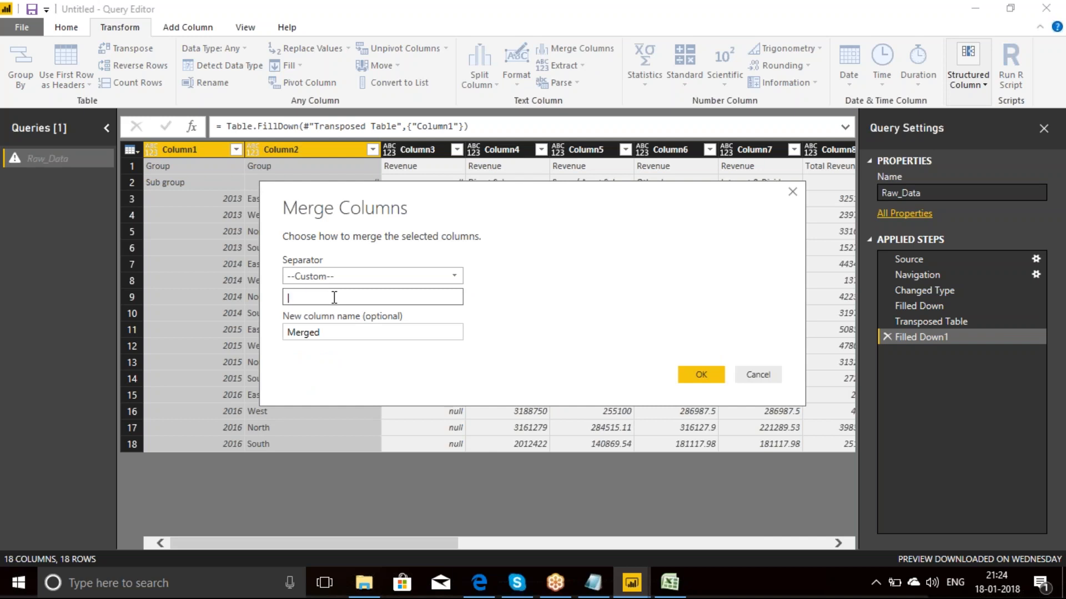
{"action": "type", "text": "|"}
{"action": "left_click", "coordinate": [696, 373]}
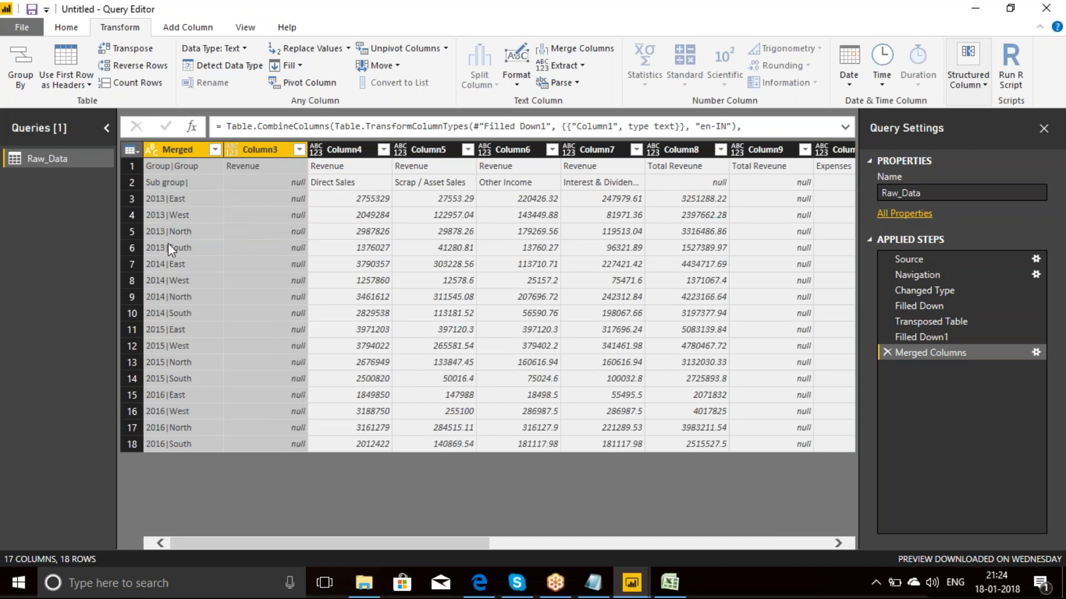
{"action": "left_click", "coordinate": [134, 55]}
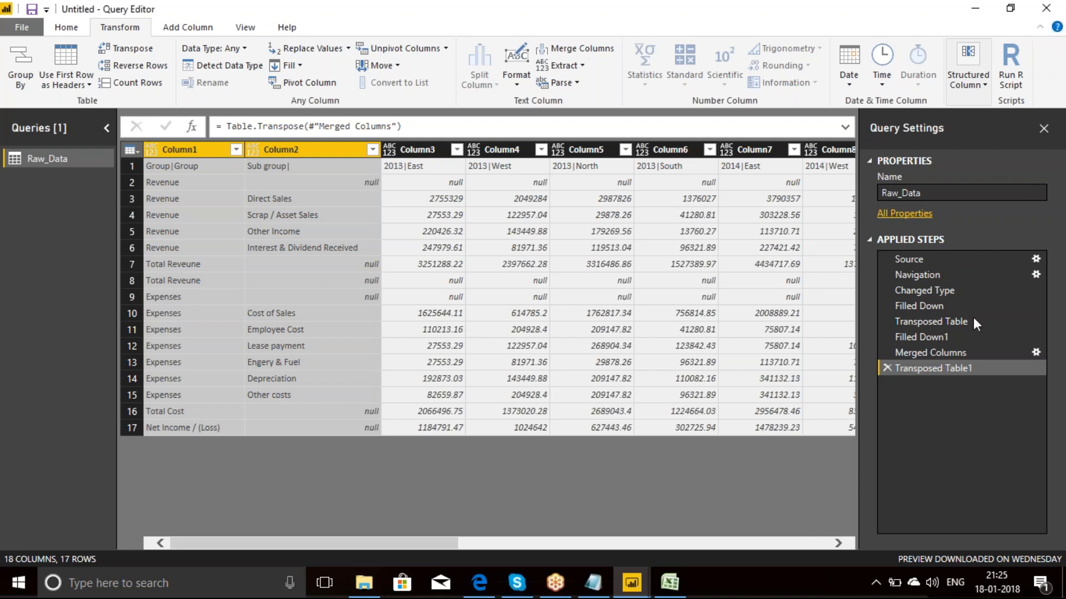
Step: Delete the applied steps one by one from Transposed Table1 back through the first Filled Down
{"action": "left_click", "coordinate": [887, 367]}
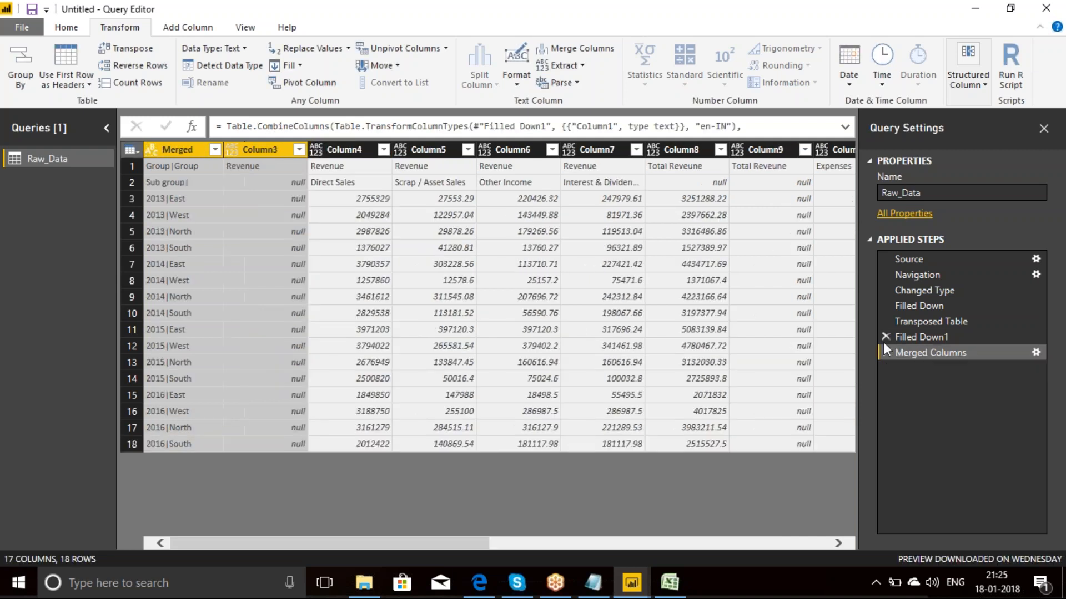
{"action": "left_click", "coordinate": [885, 351]}
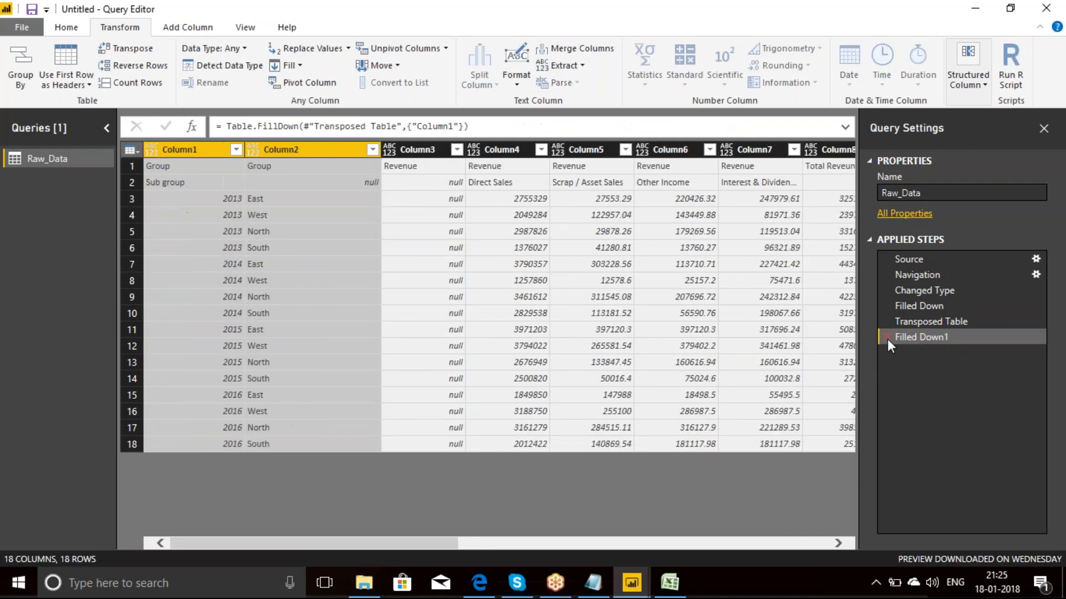
{"action": "left_click", "coordinate": [887, 338]}
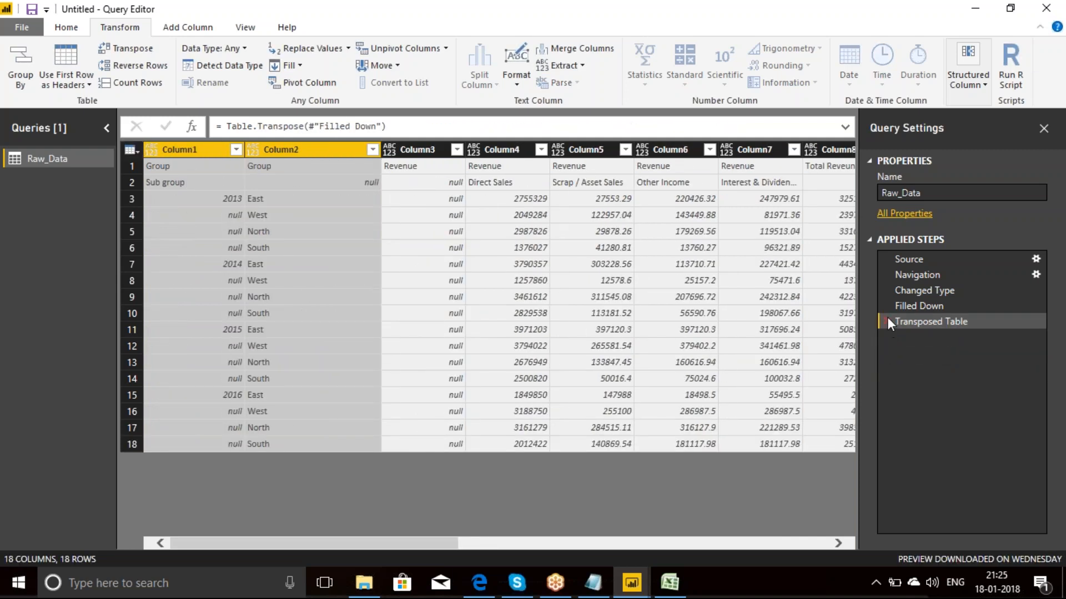
{"action": "left_click", "coordinate": [887, 321]}
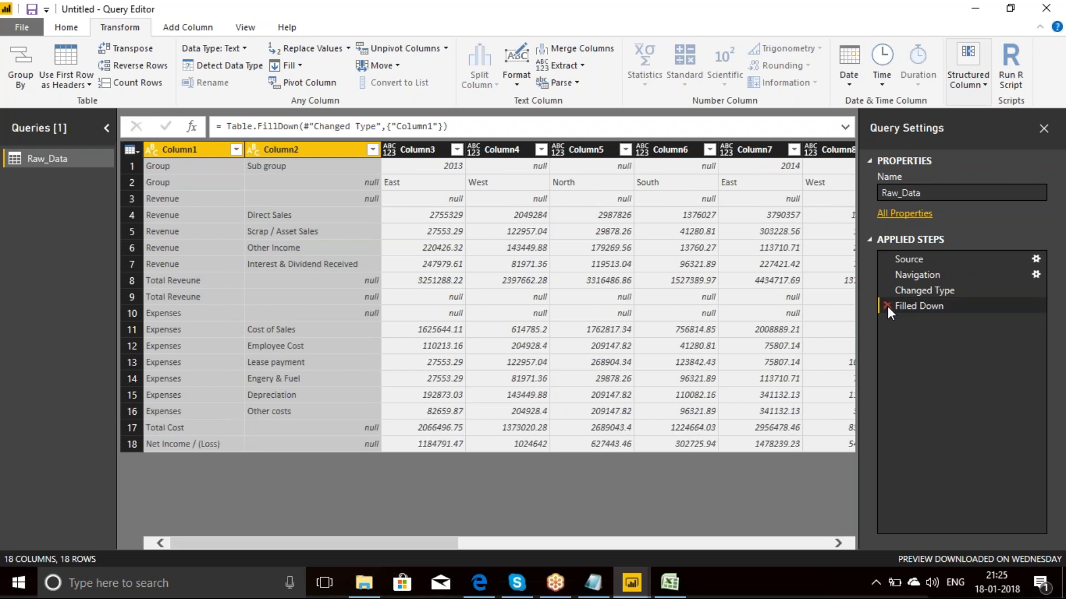
{"action": "left_click", "coordinate": [887, 306]}
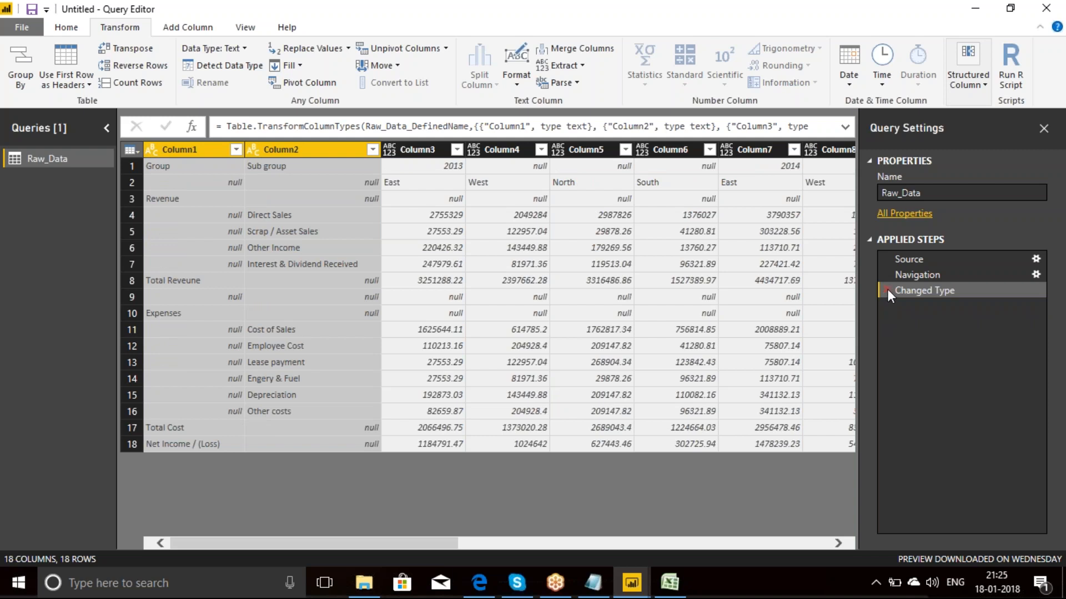
Step: Delete the Changed Type applied step and fill Column1's values down into its empty cells
{"action": "left_click", "coordinate": [887, 290]}
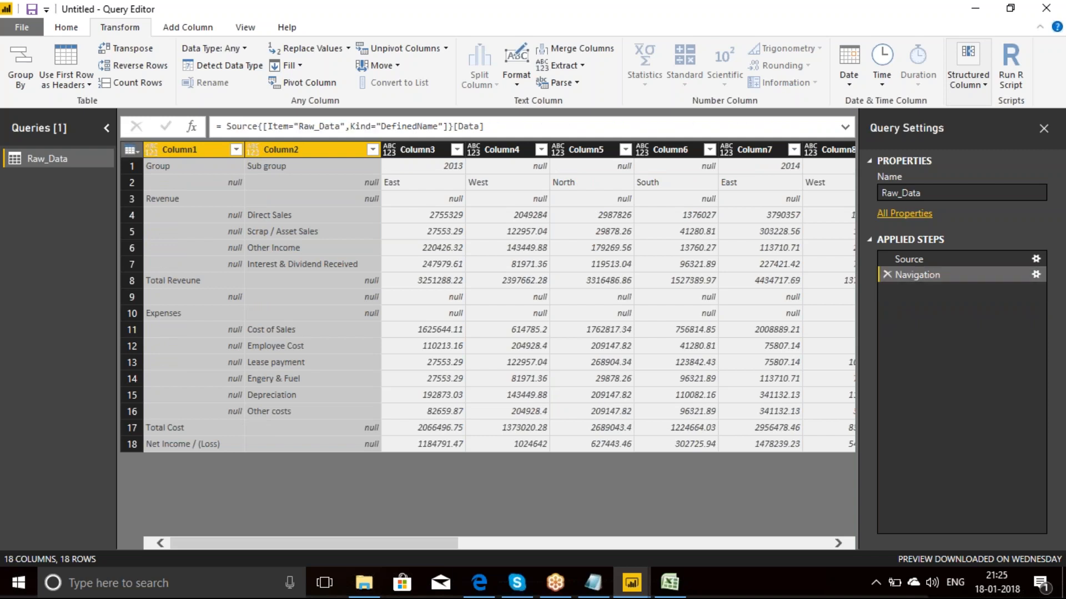
{"action": "left_click", "coordinate": [195, 149]}
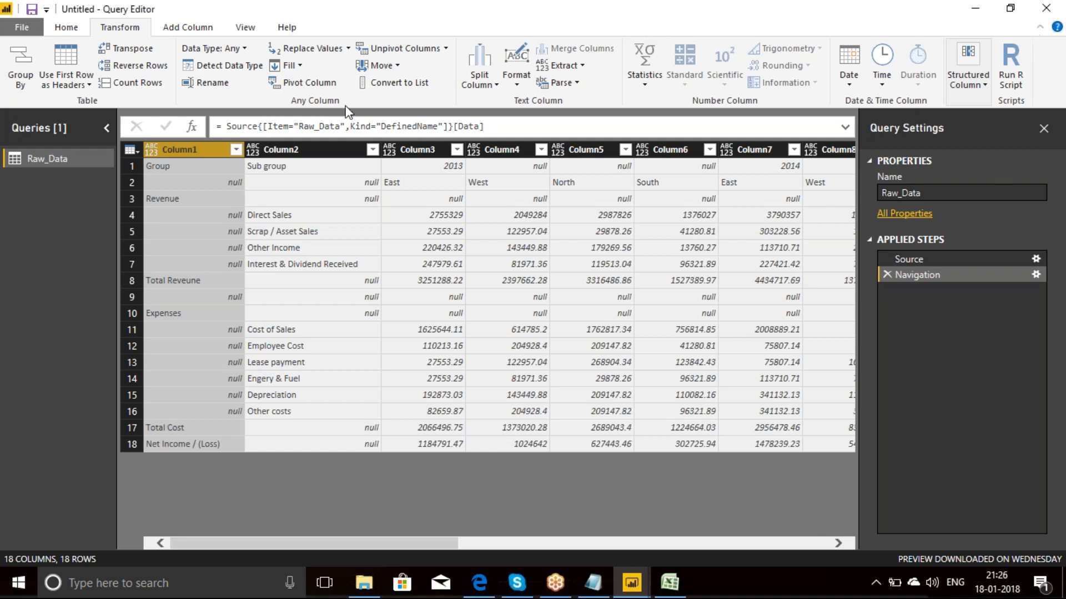
{"action": "left_click", "coordinate": [300, 65]}
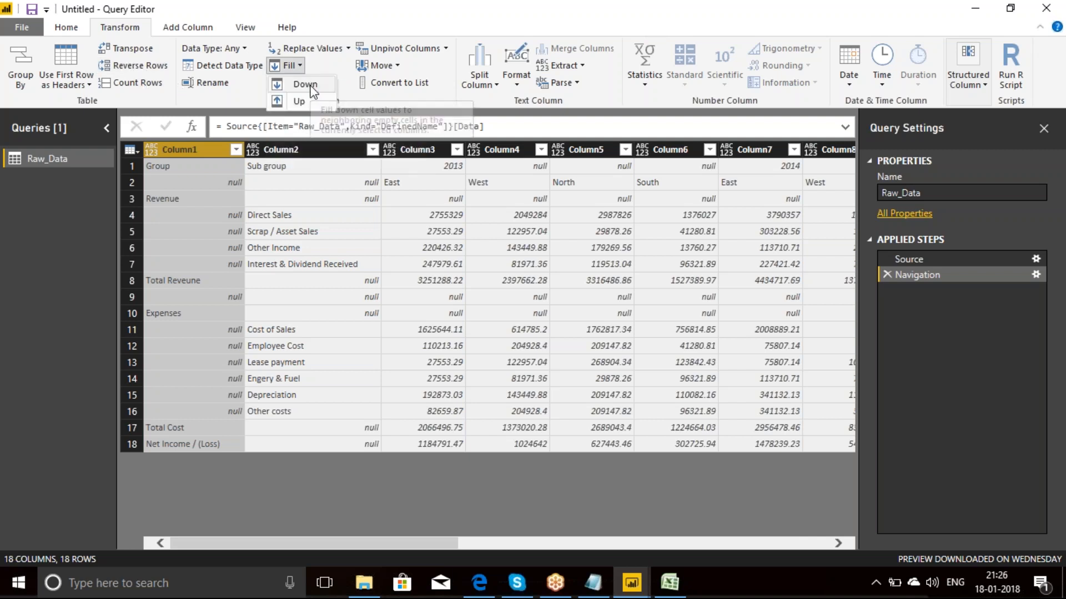
{"action": "left_click", "coordinate": [309, 85]}
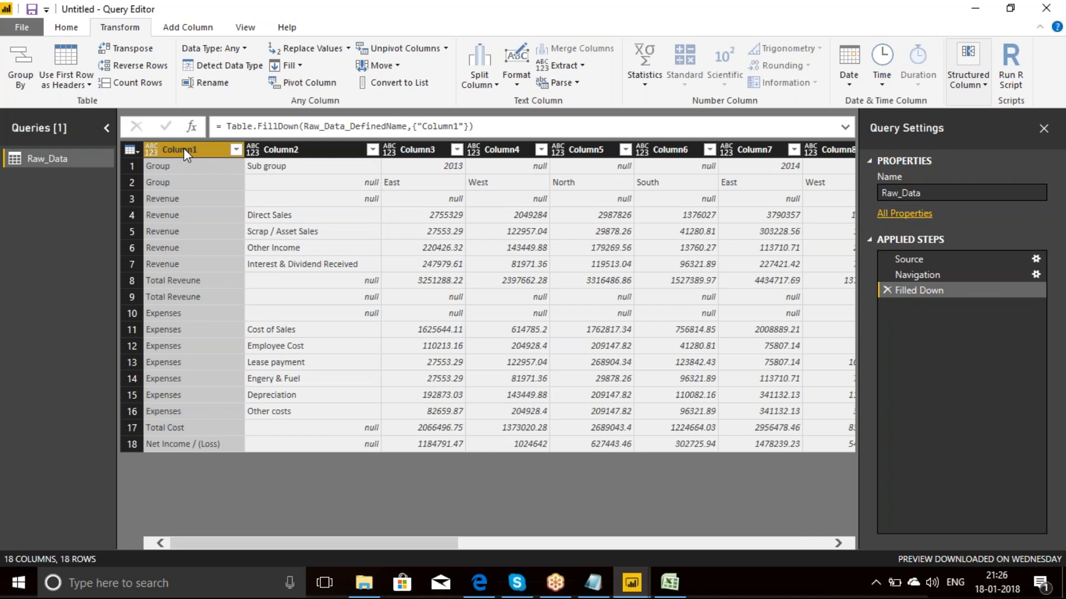
Step: Switch to the power bi notes in Notepad and add sample rows aaaaa, bbbbb and ccccc below the case studies list
{"action": "left_click", "coordinate": [593, 582]}
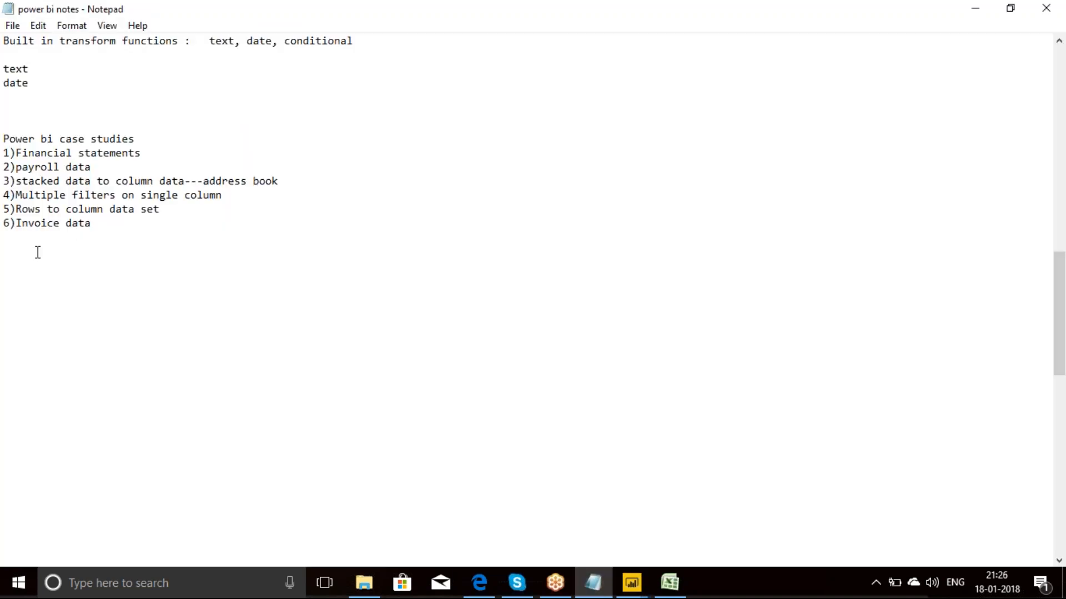
{"action": "key", "text": "Return"}
{"action": "type", "text": "aaaaa"}
{"action": "key", "text": "Return"}
{"action": "type", "text": "bbbbb"}
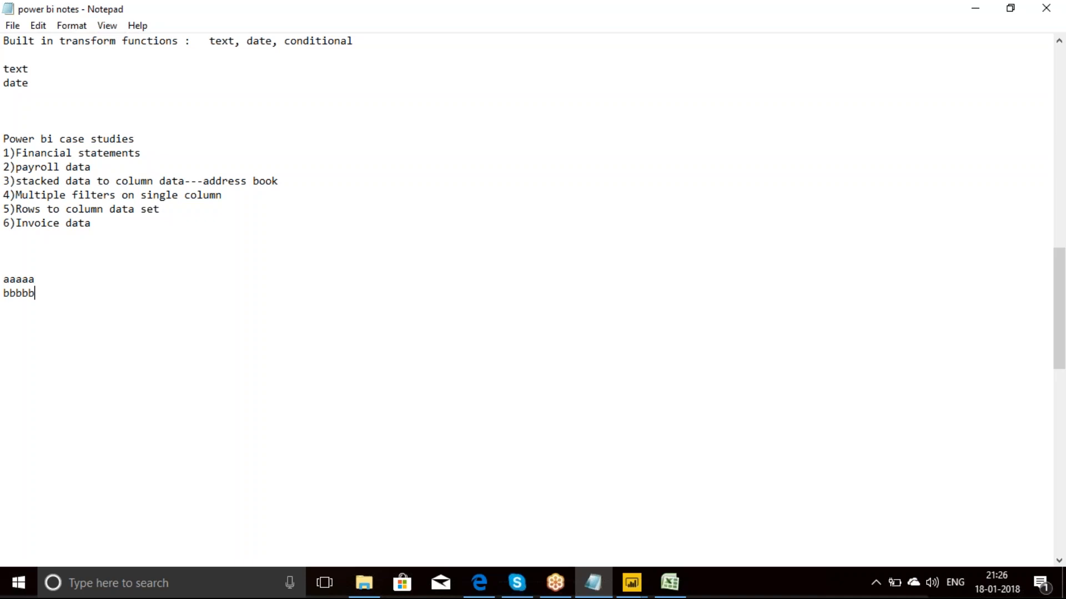
{"action": "key", "text": "Return"}
{"action": "type", "text": "ccccc"}
Step: Add the column headings 2013, 2014 and 2015 on the line above the sample rows
{"action": "key", "text": "Up"}
{"action": "key", "text": "Up"}
{"action": "key", "text": "Up"}
{"action": "type", "text": "2013  201"}
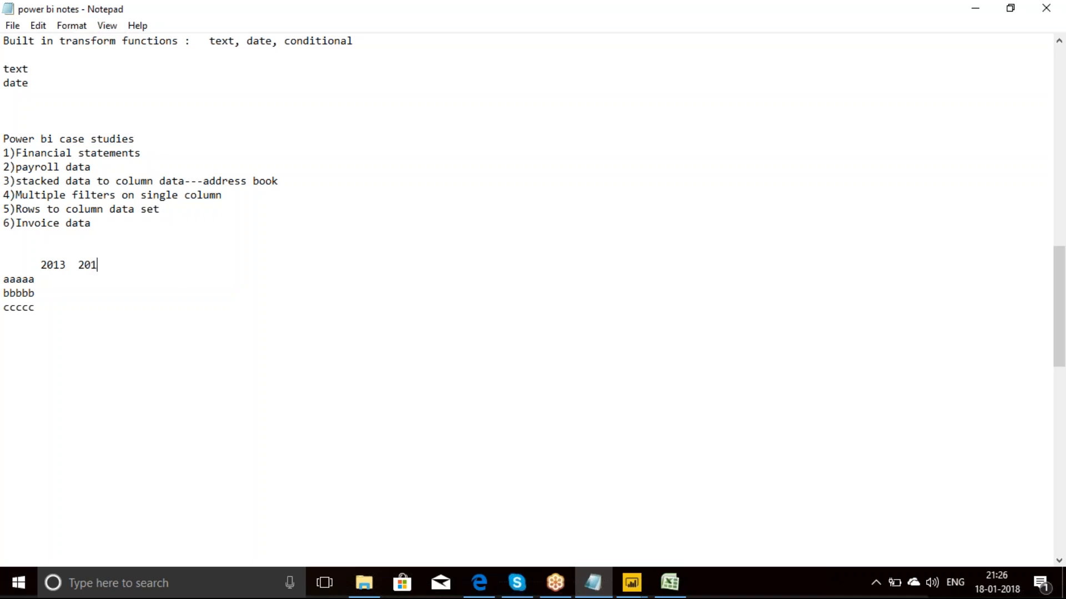
{"action": "type", "text": "4  2015"}
Step: Add the heading "transpose" below the sample table, separated by a blank line
{"action": "key", "text": "Down"}
{"action": "key", "text": "Down"}
{"action": "key", "text": "Down"}
{"action": "key", "text": "Return"}
{"action": "key", "text": "Return"}
{"action": "type", "text": "transpose"}
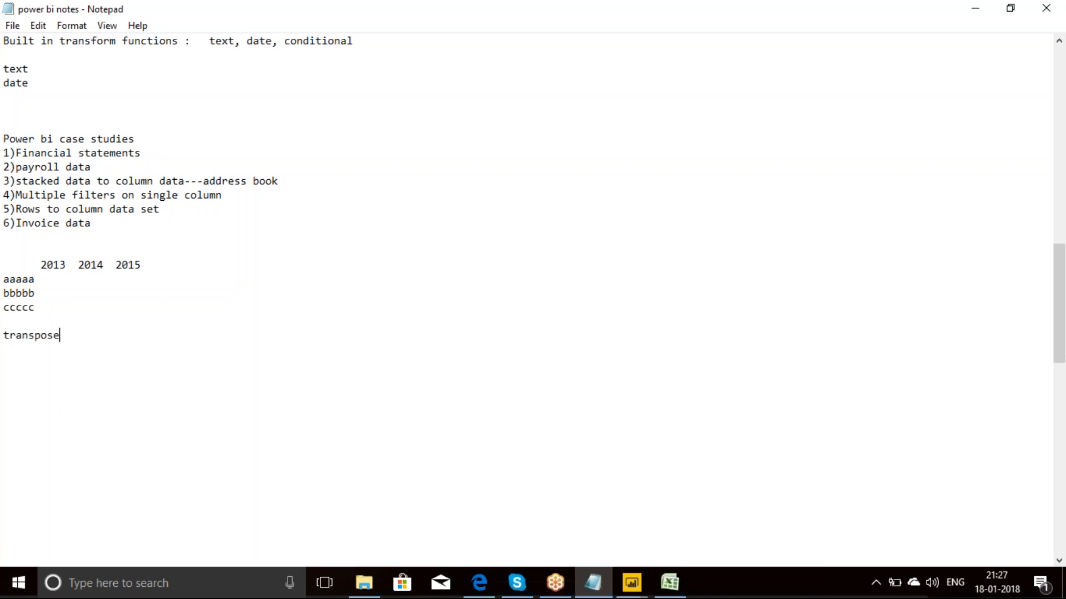
Step: Add the column headings aaaaa, bbbbb and cccccc below the "transpose" heading, separated by a blank line
{"action": "key", "text": "Return"}
{"action": "key", "text": "Return"}
{"action": "type", "text": "aaaaa    bbbbb"}
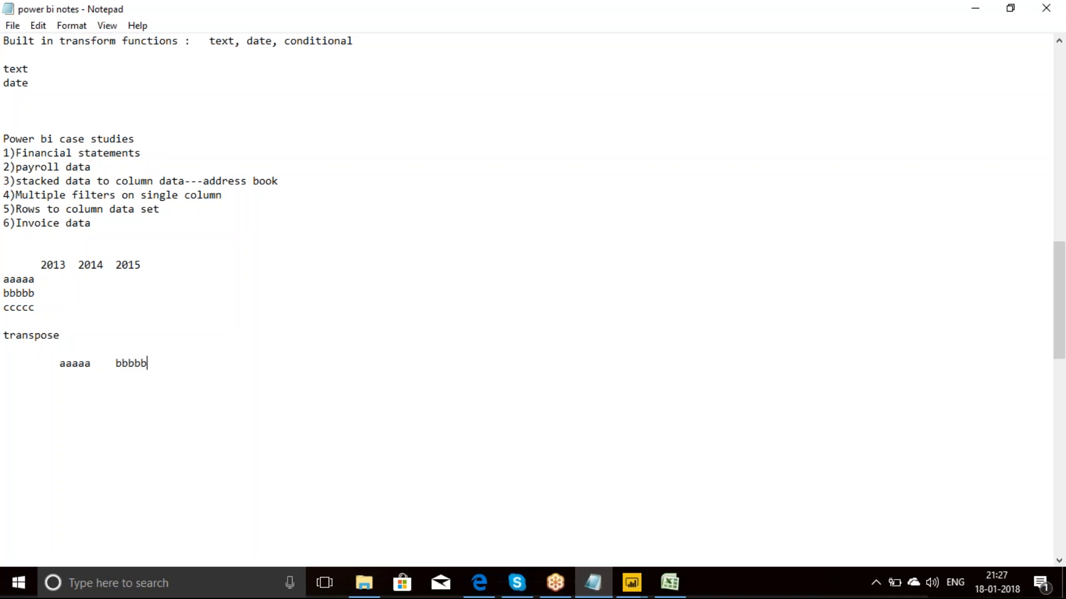
{"action": "type", "text": "   cccccc"}
Step: Add the row labels 2013, 2014 and 2015 on separate lines below the transposed column headings
{"action": "key", "text": "Return"}
{"action": "type", "text": "2013"}
{"action": "key", "text": "Return"}
{"action": "type", "text": "2014"}
{"action": "key", "text": "Return"}
{"action": "type", "text": "20"}
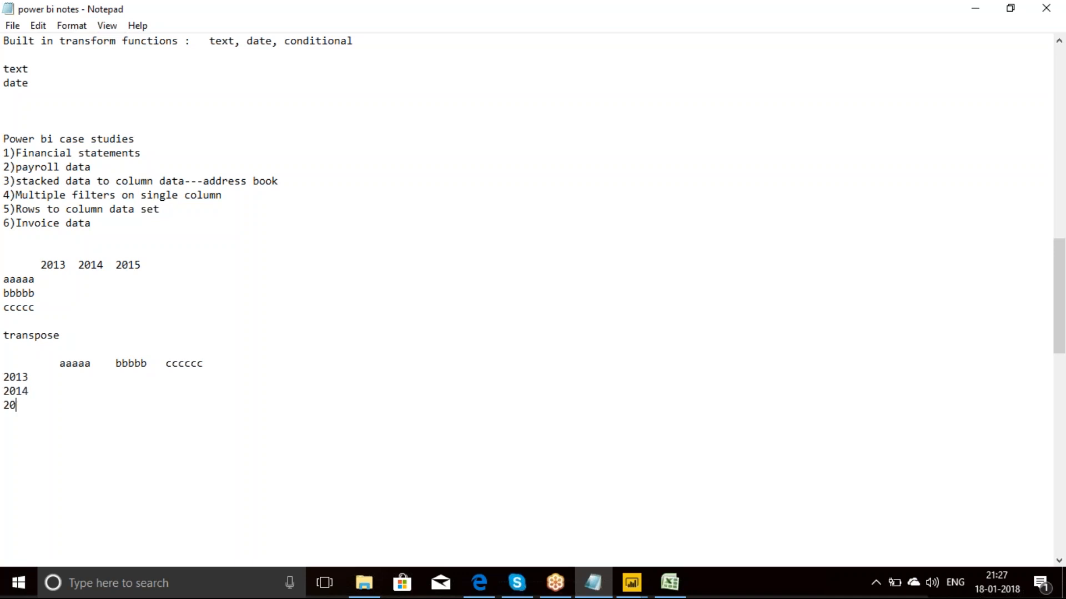
{"action": "type", "text": "15"}
Step: Switch back to the Power BI Query Editor, transpose the Raw_Data table and fill Column1's values down
{"action": "left_click", "coordinate": [975, 10]}
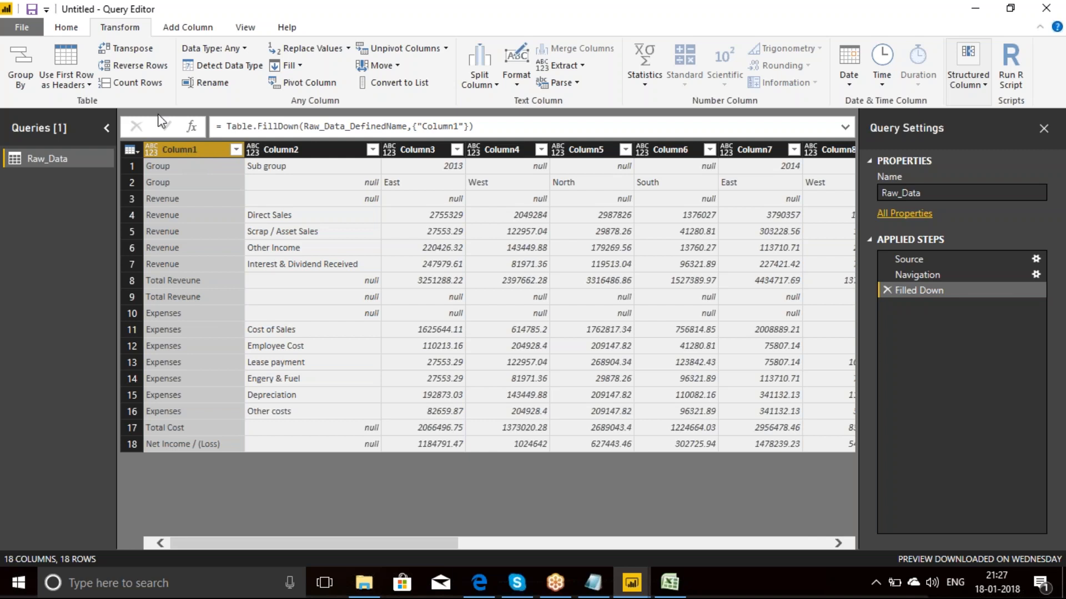
{"action": "left_click", "coordinate": [128, 53]}
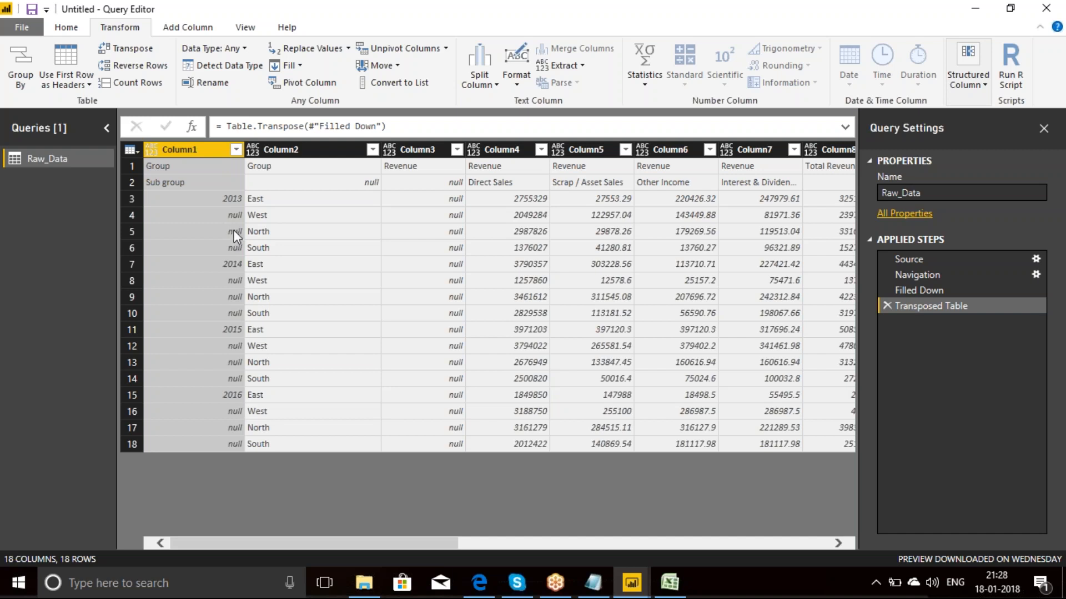
{"action": "left_click", "coordinate": [299, 66]}
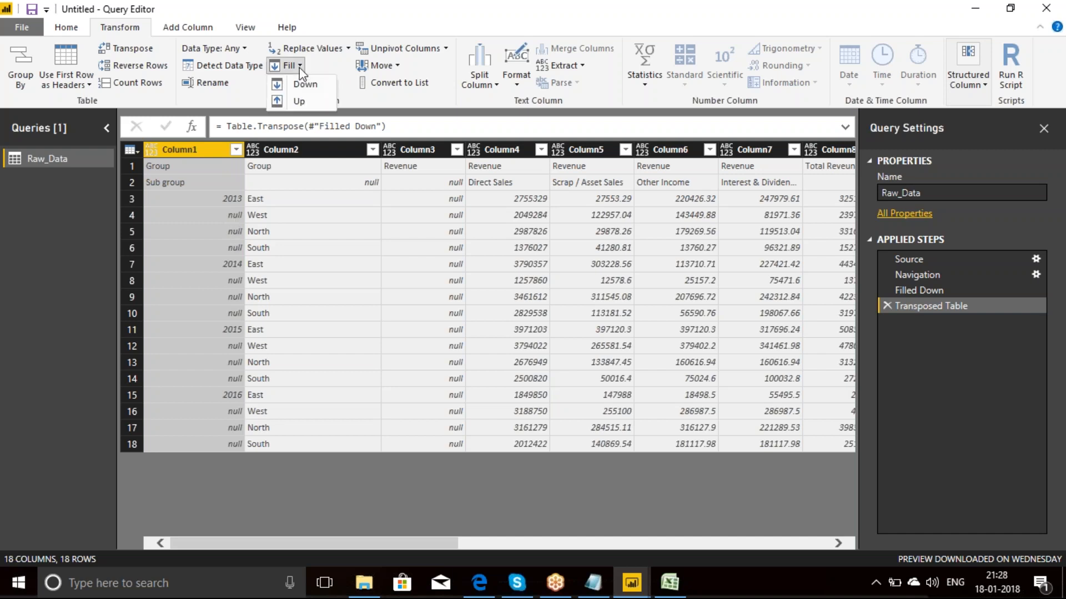
{"action": "left_click", "coordinate": [305, 85]}
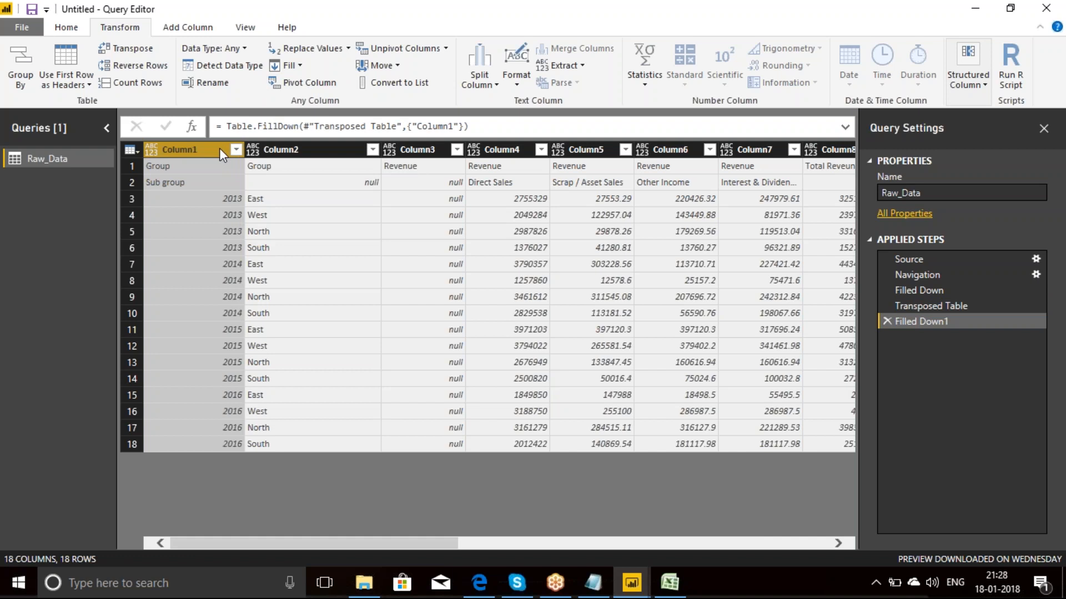
Step: Merge Column1 and Column2 into a column named Merged, using the custom separator "|"
{"action": "left_click", "coordinate": [274, 152], "text": "ctrl"}
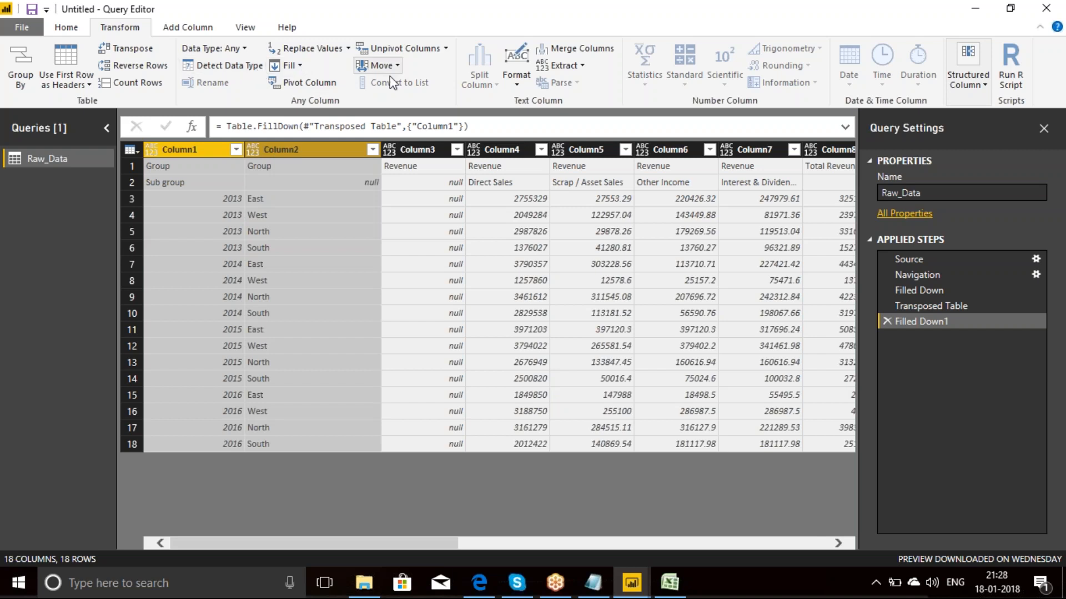
{"action": "left_click", "coordinate": [584, 49]}
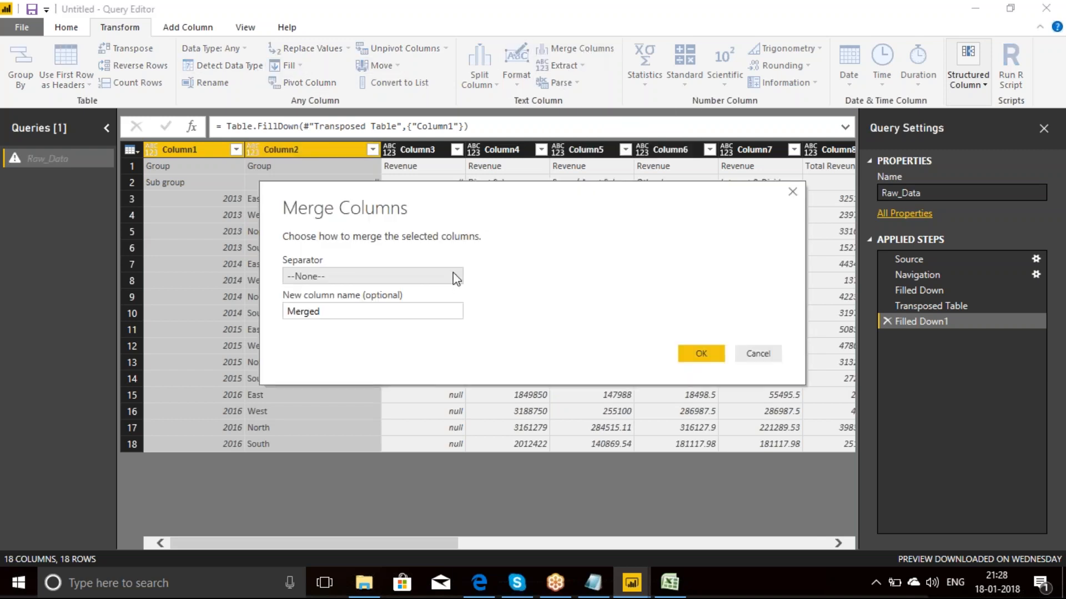
{"action": "left_click", "coordinate": [455, 278]}
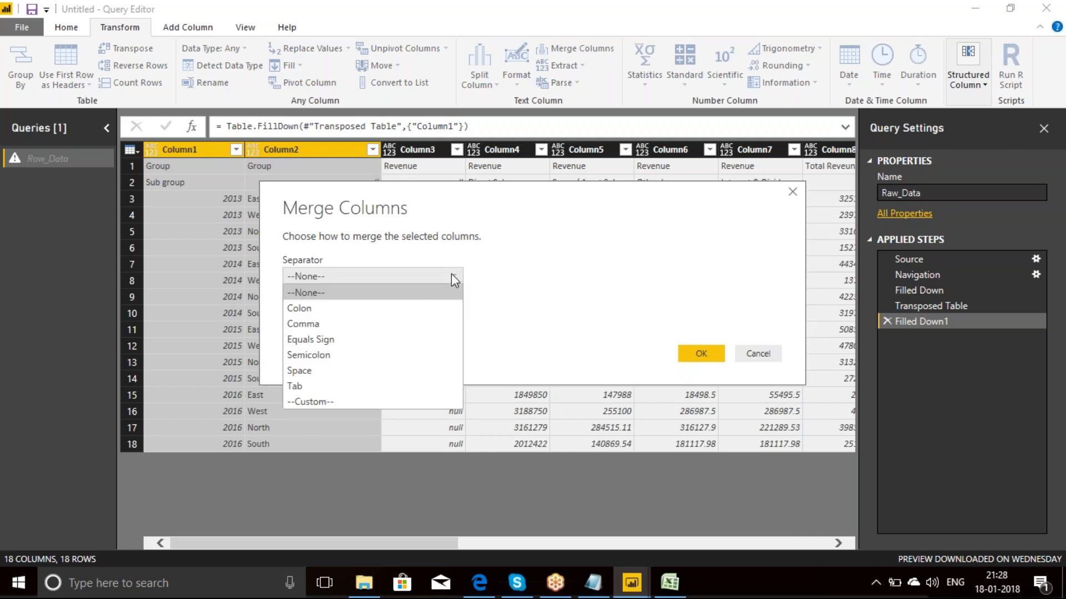
{"action": "left_click", "coordinate": [311, 400]}
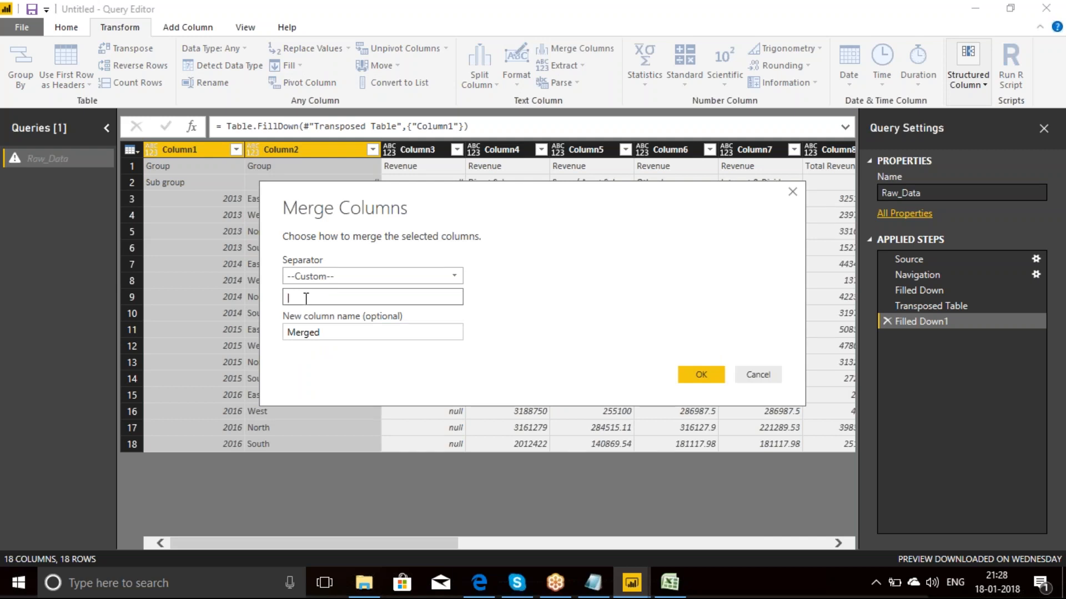
{"action": "left_click", "coordinate": [703, 375]}
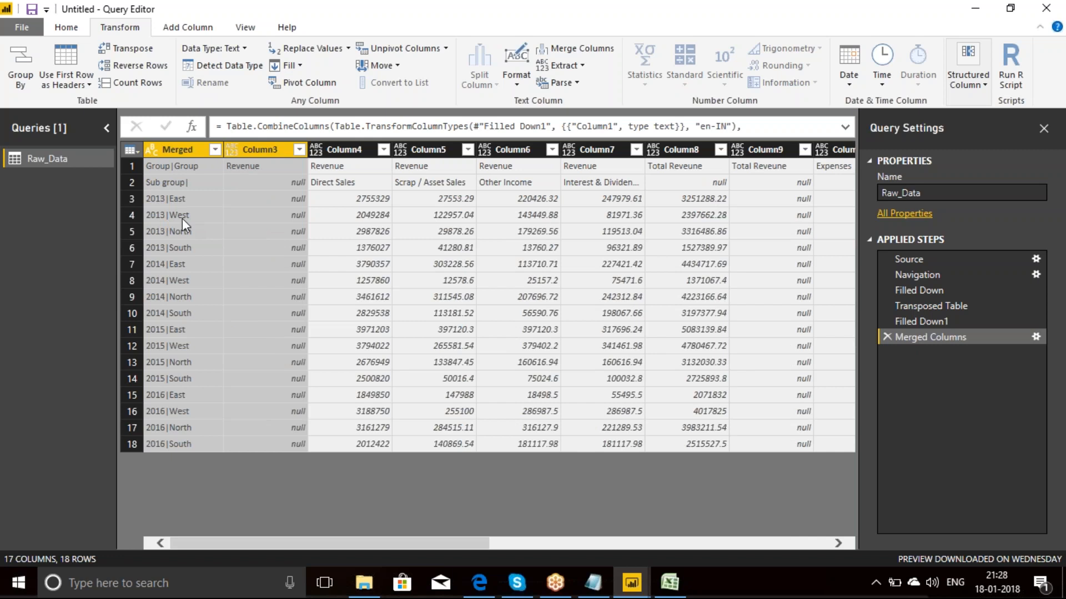
Step: Transpose the table with the merged year and region values back to its original orientation
{"action": "left_click", "coordinate": [556, 582]}
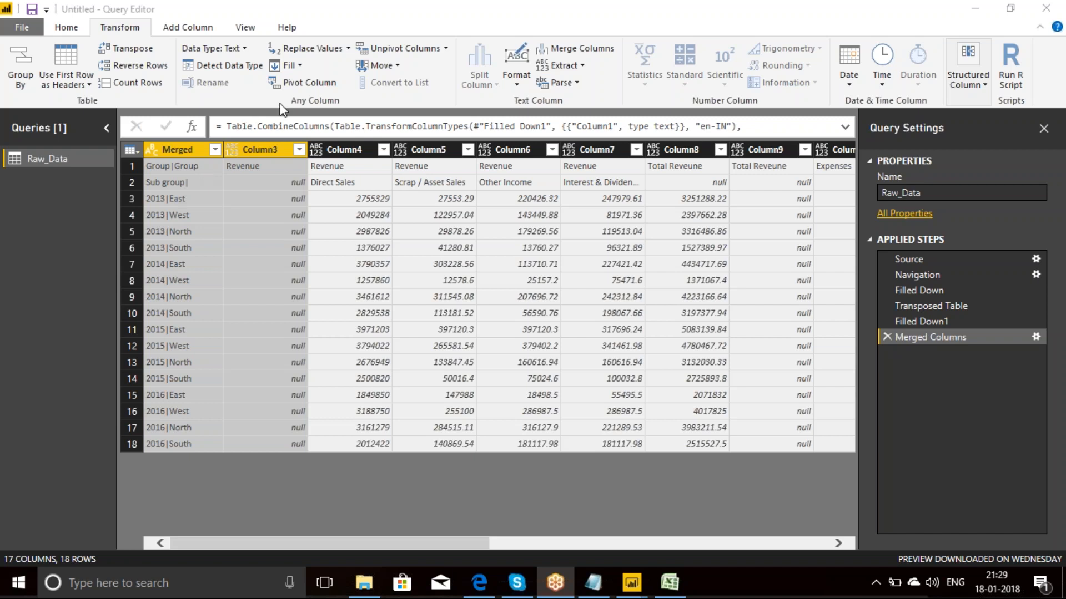
{"action": "left_click", "coordinate": [138, 48]}
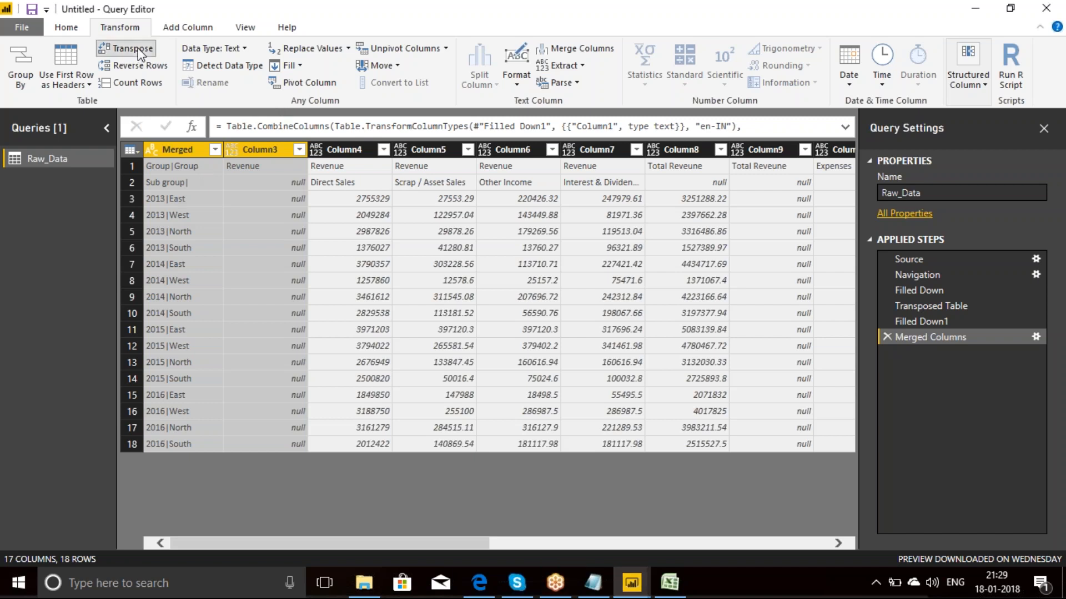
{"action": "left_click", "coordinate": [140, 51]}
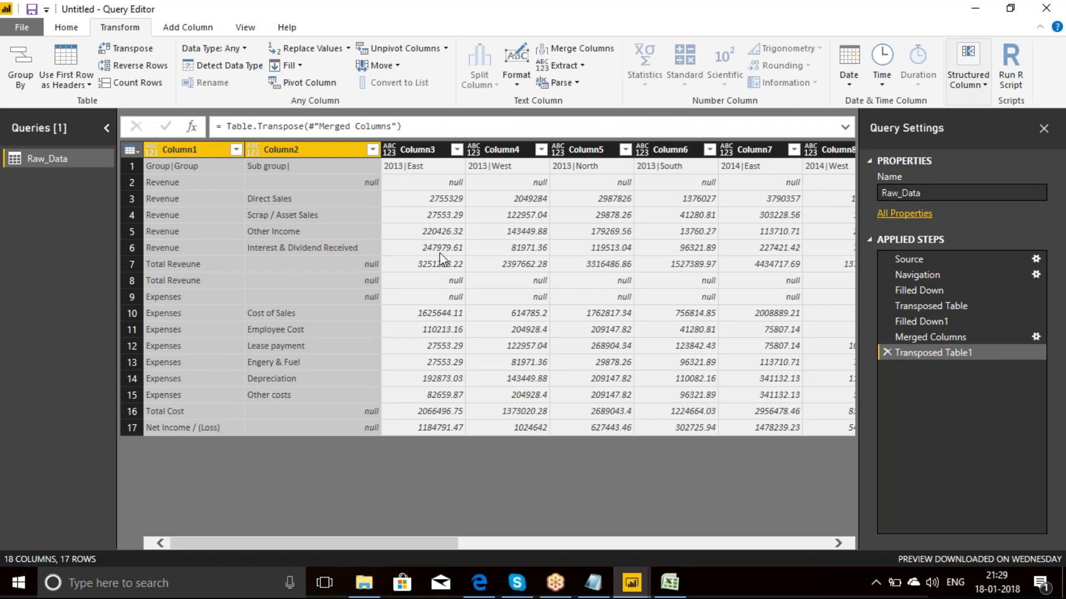
Step: Promote the first row, holding the group and year|region labels, to column headers
{"action": "left_click", "coordinate": [334, 231]}
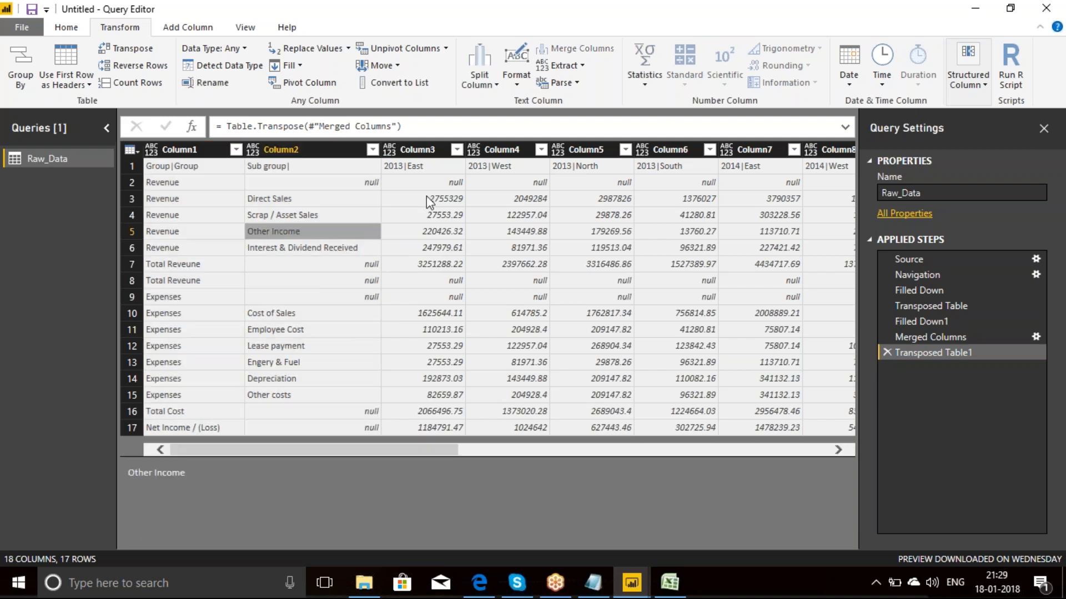
{"action": "left_click", "coordinate": [426, 168]}
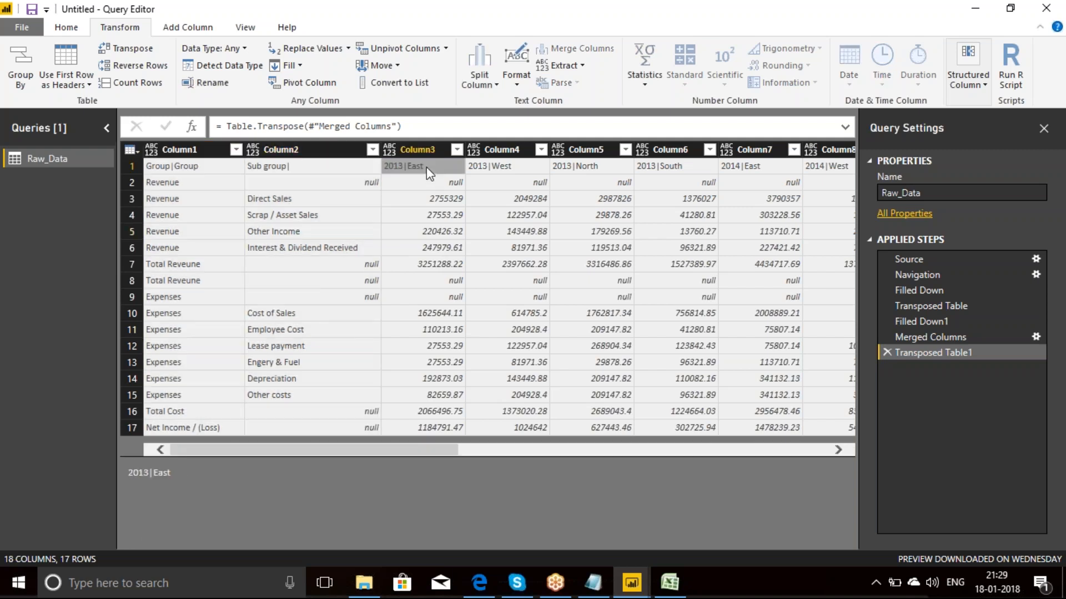
{"action": "left_click", "coordinate": [484, 168]}
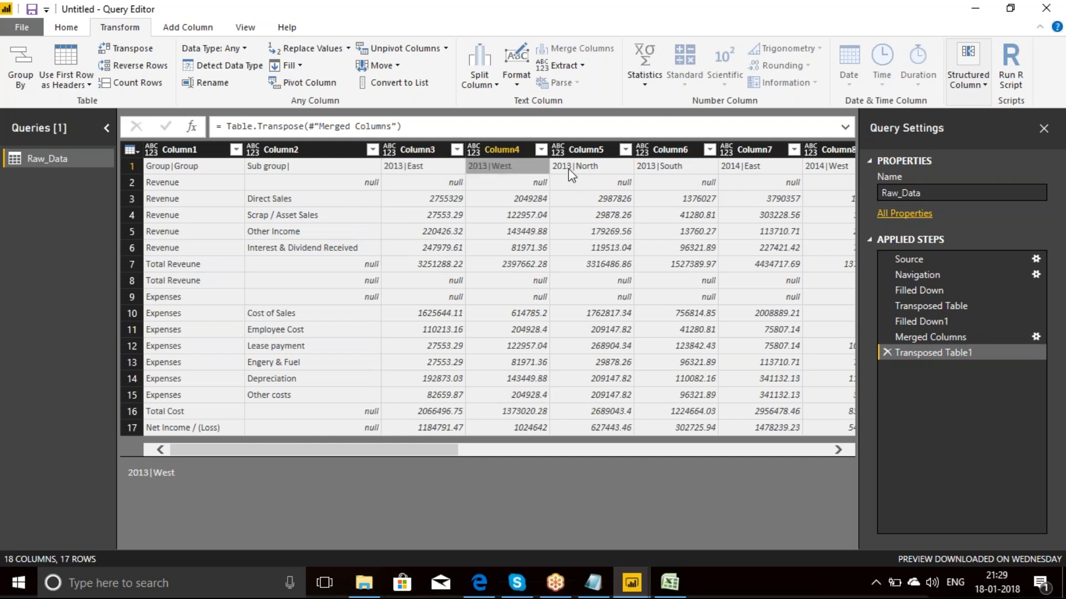
{"action": "left_click", "coordinate": [67, 28]}
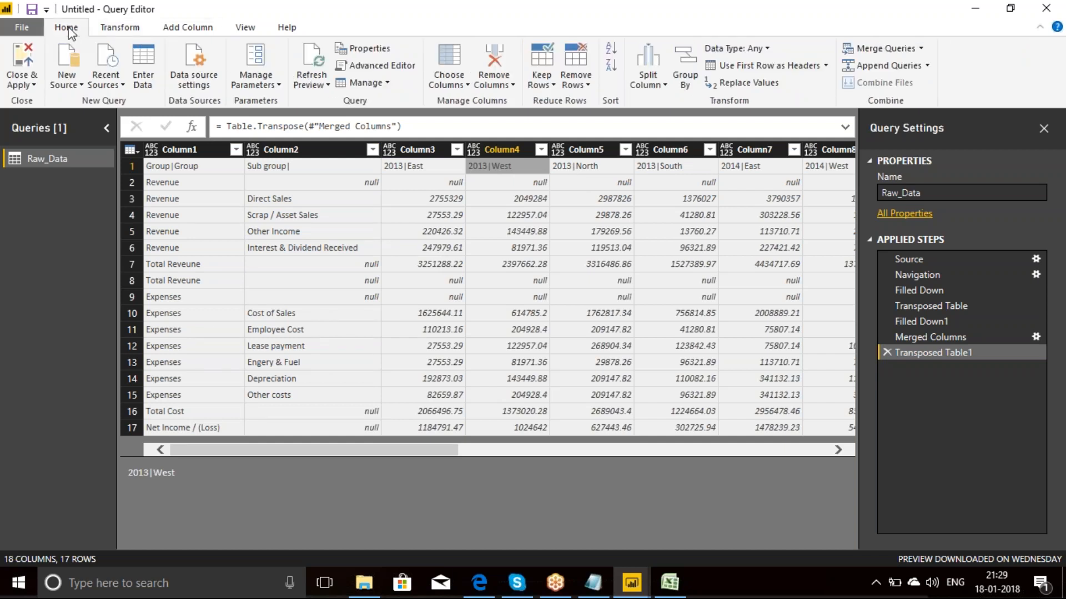
{"action": "left_click", "coordinate": [789, 70]}
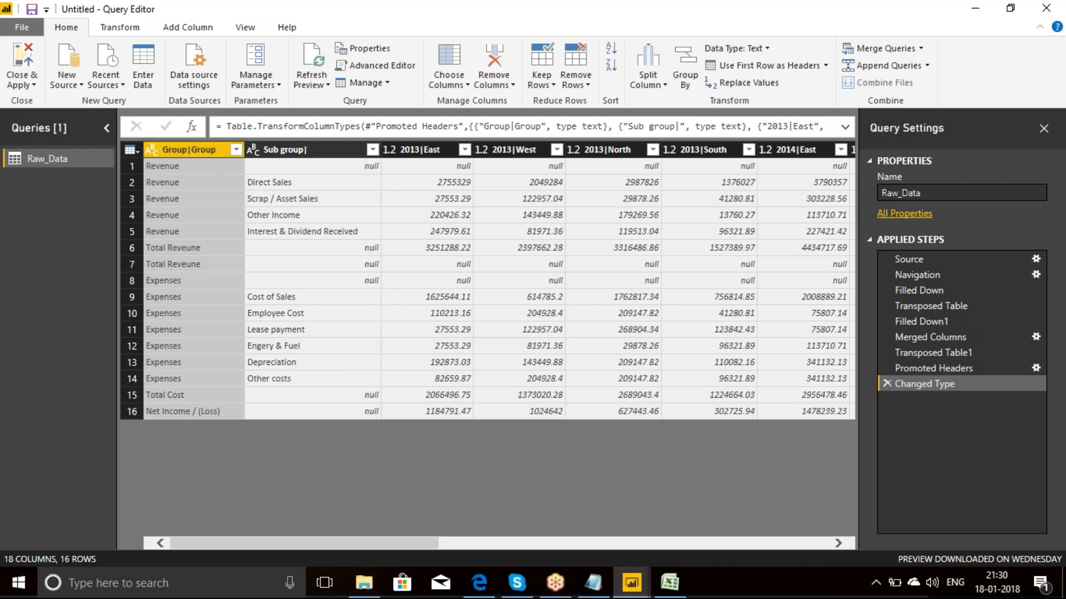
Step: Unpivot all columns other than Group|Group and Sub group|
{"action": "left_click", "coordinate": [295, 149], "text": "ctrl"}
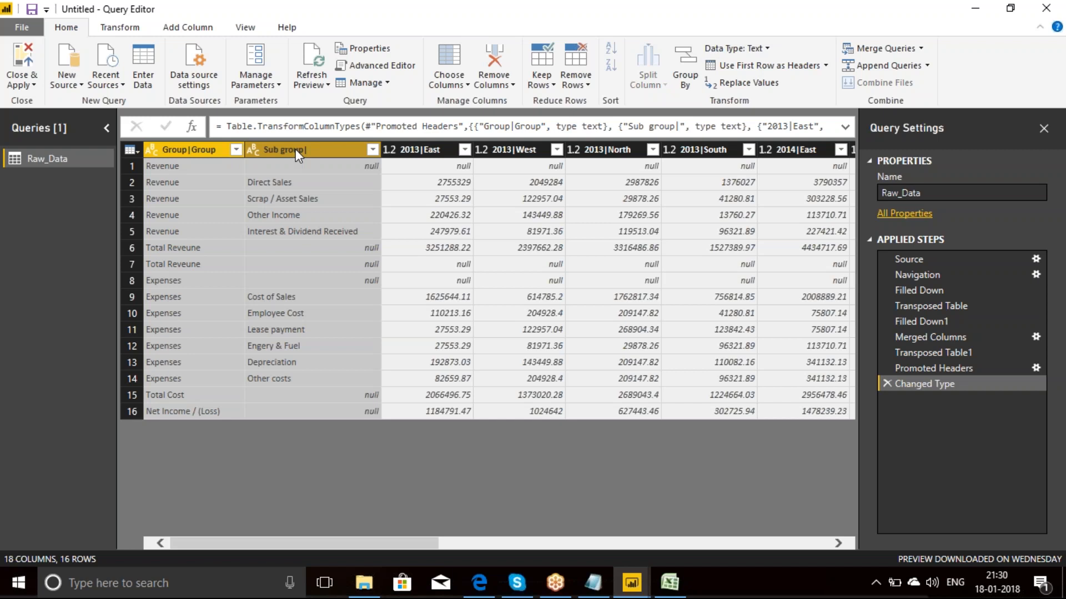
{"action": "right_click", "coordinate": [296, 149]}
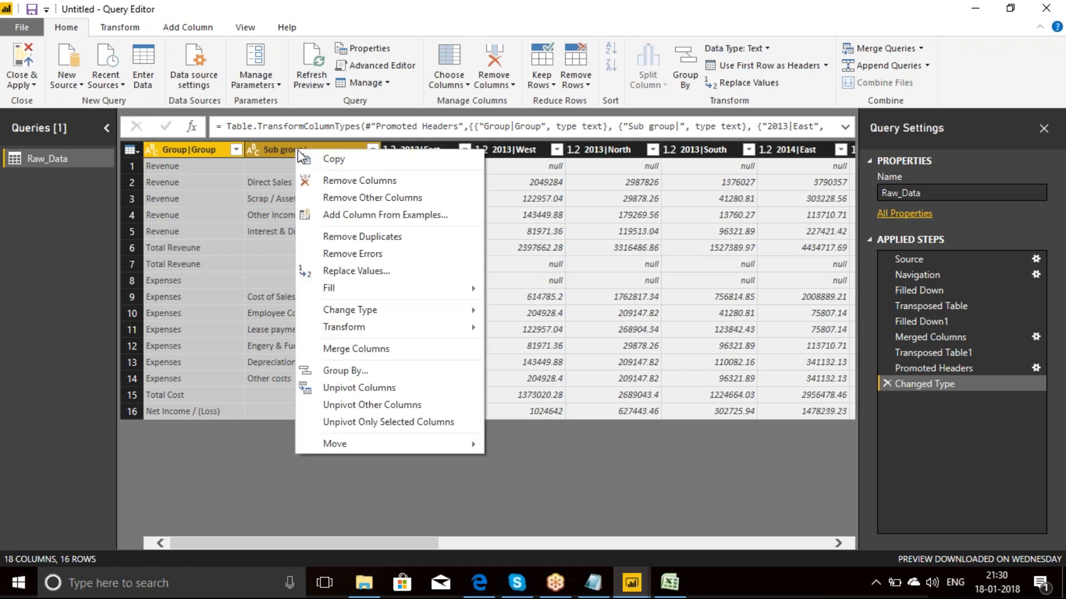
{"action": "left_click", "coordinate": [359, 406]}
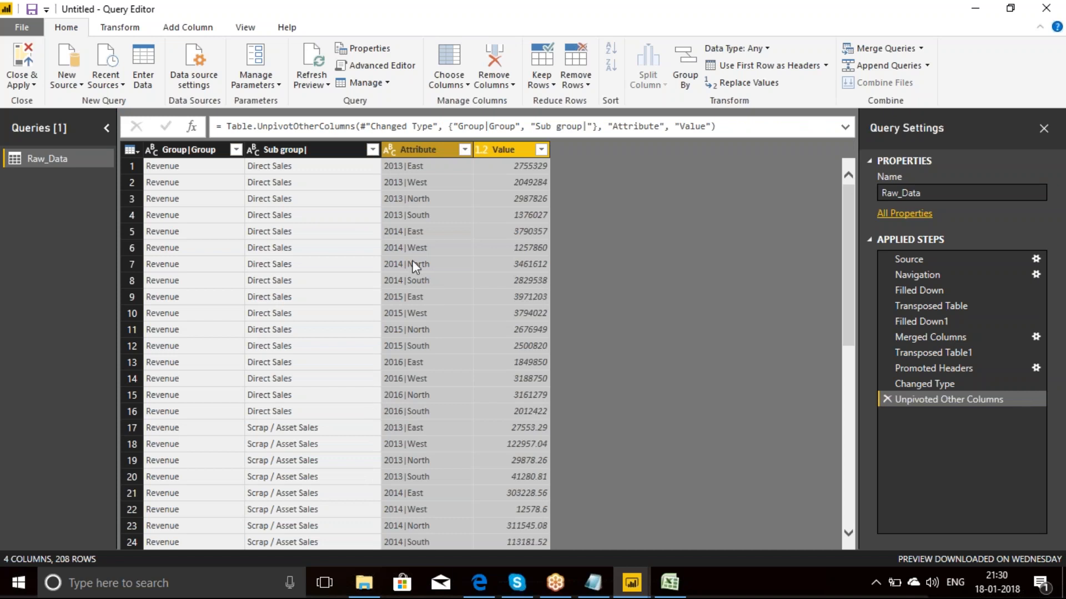
Step: Rename the Group|Group column as Group
{"action": "double_click", "coordinate": [200, 149]}
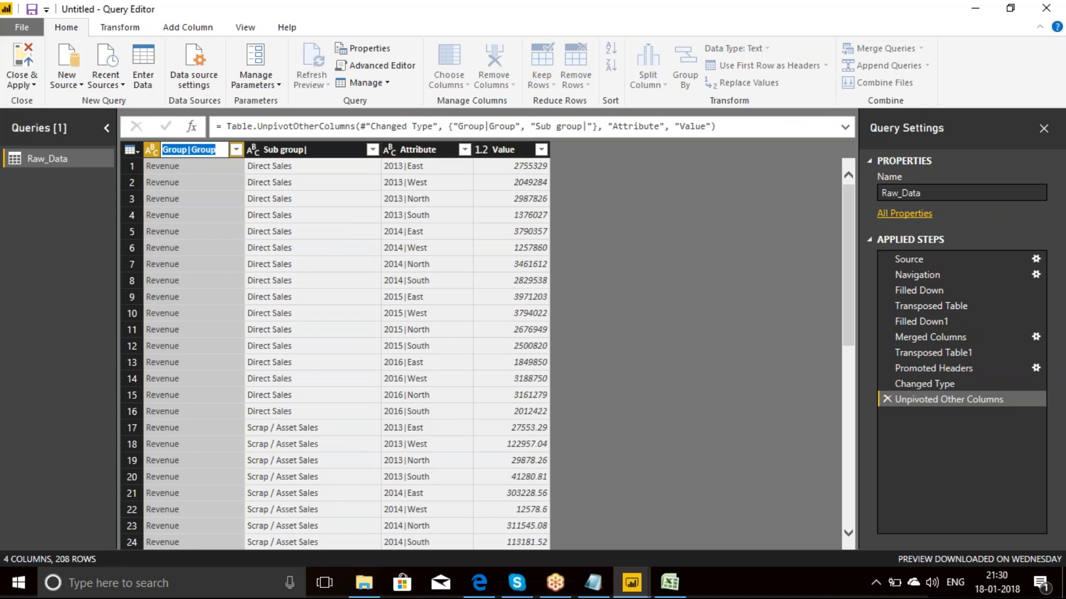
{"action": "type", "text": "Grop"}
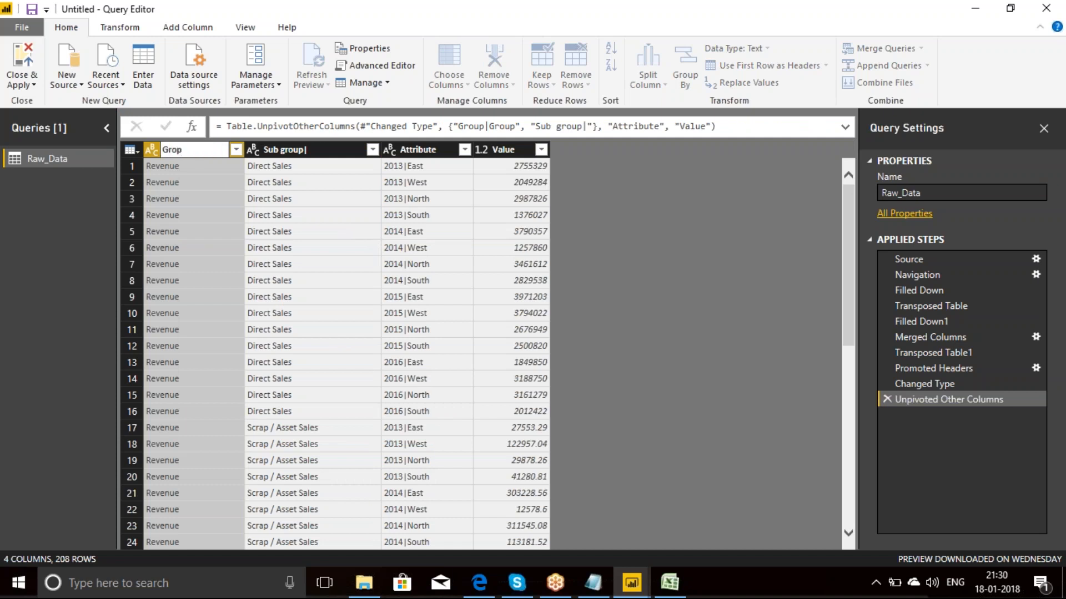
{"action": "key", "text": "BackSpace"}
{"action": "type", "text": "up"}
{"action": "key", "text": "Return"}
Step: Remove the trailing "|" from the second column's name so that it reads Sub group
{"action": "double_click", "coordinate": [280, 152]}
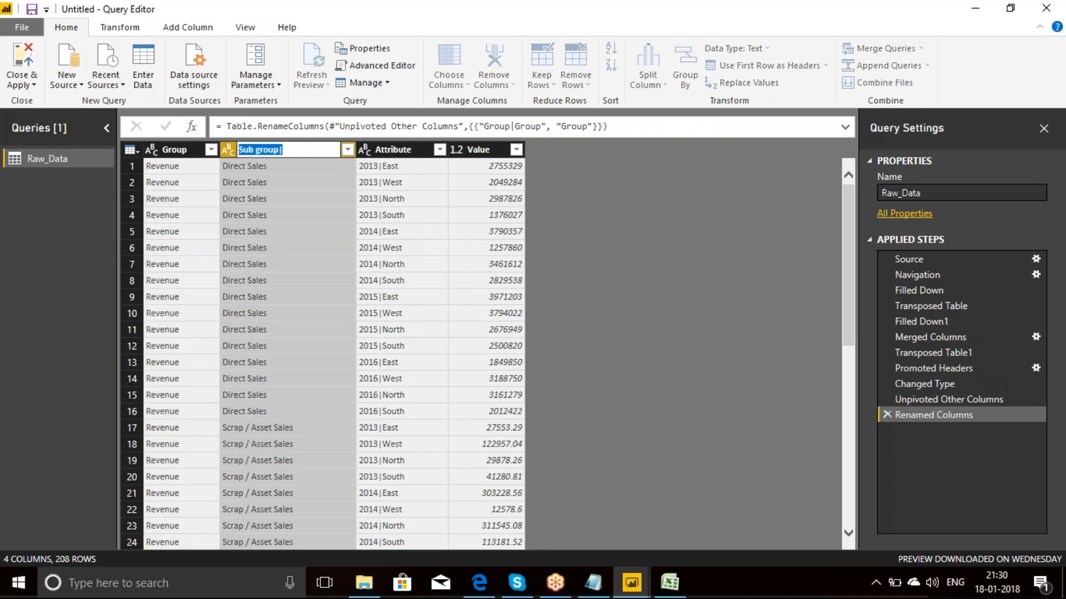
{"action": "left_click", "coordinate": [283, 151]}
{"action": "key", "text": "BackSpace"}
{"action": "key", "text": "Return"}
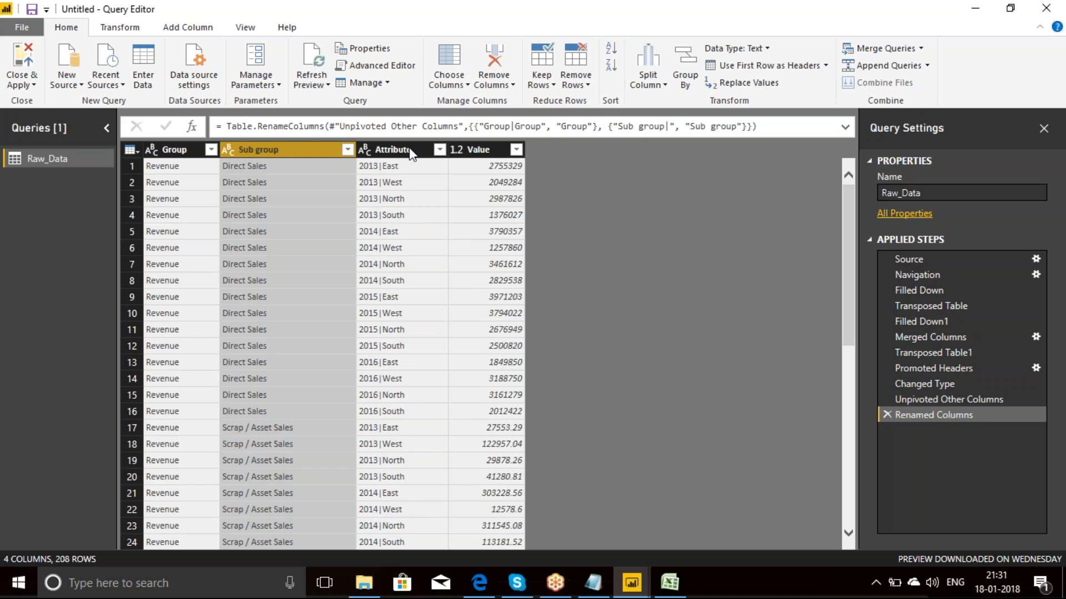
Step: Split the Attribute column by the custom delimiter "|" at each occurrence of the delimiter
{"action": "left_click", "coordinate": [411, 151]}
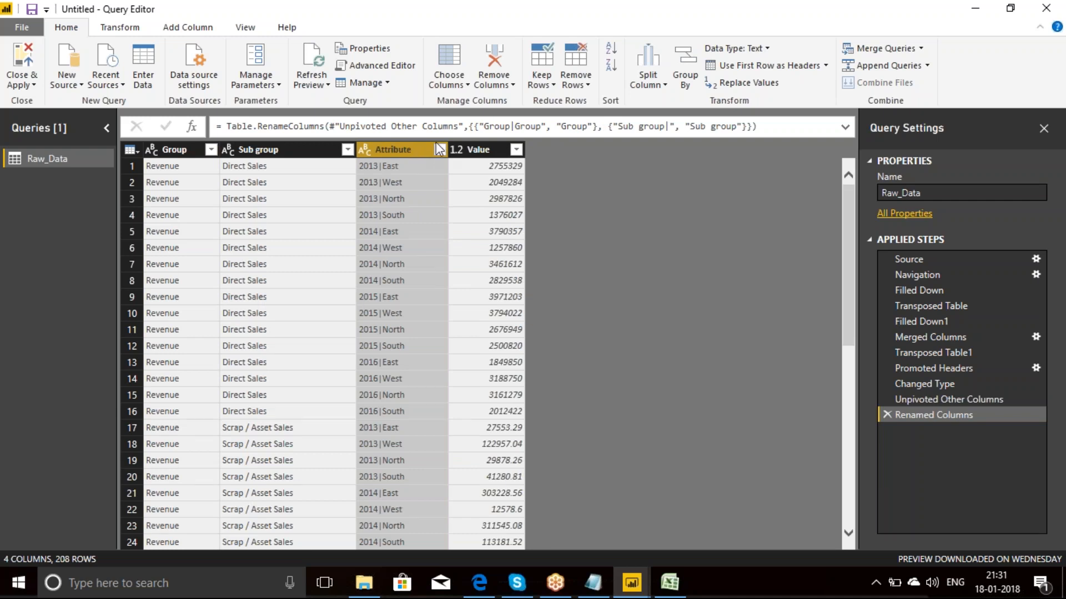
{"action": "left_click", "coordinate": [665, 85]}
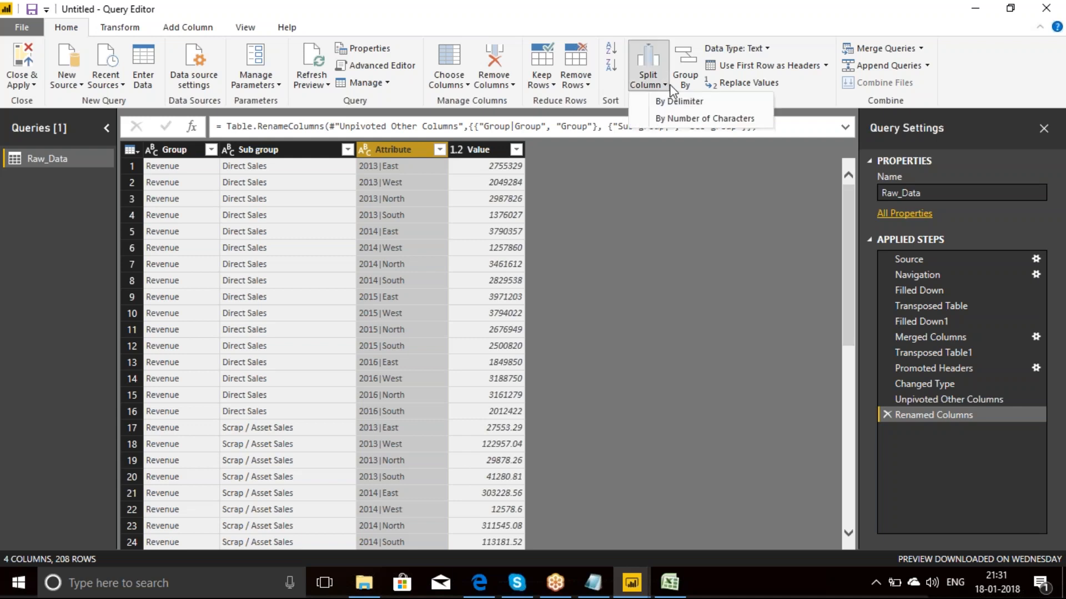
{"action": "left_click", "coordinate": [680, 102]}
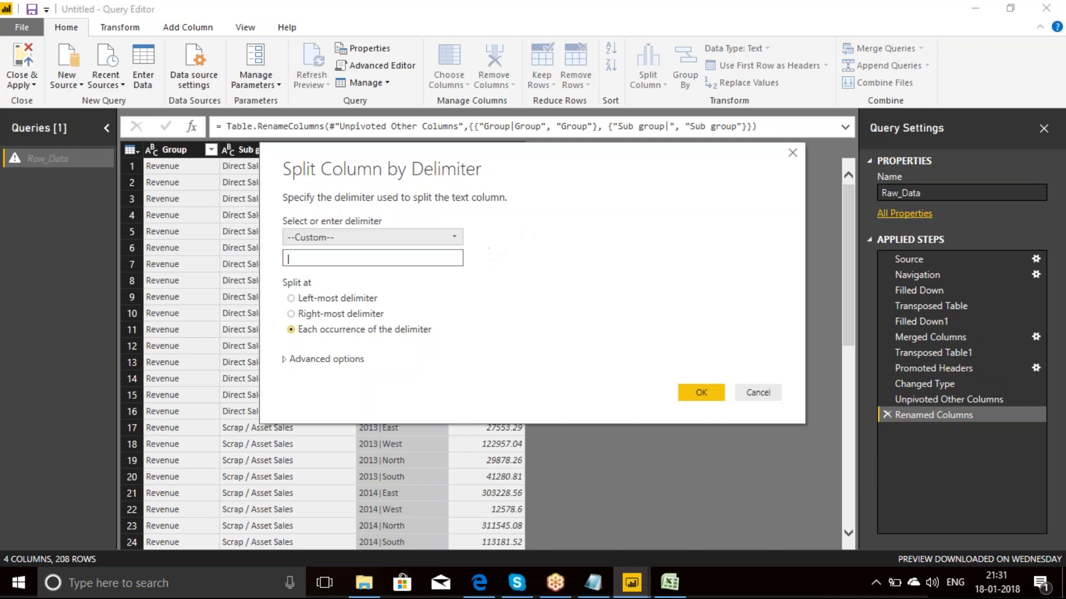
{"action": "left_click", "coordinate": [450, 259]}
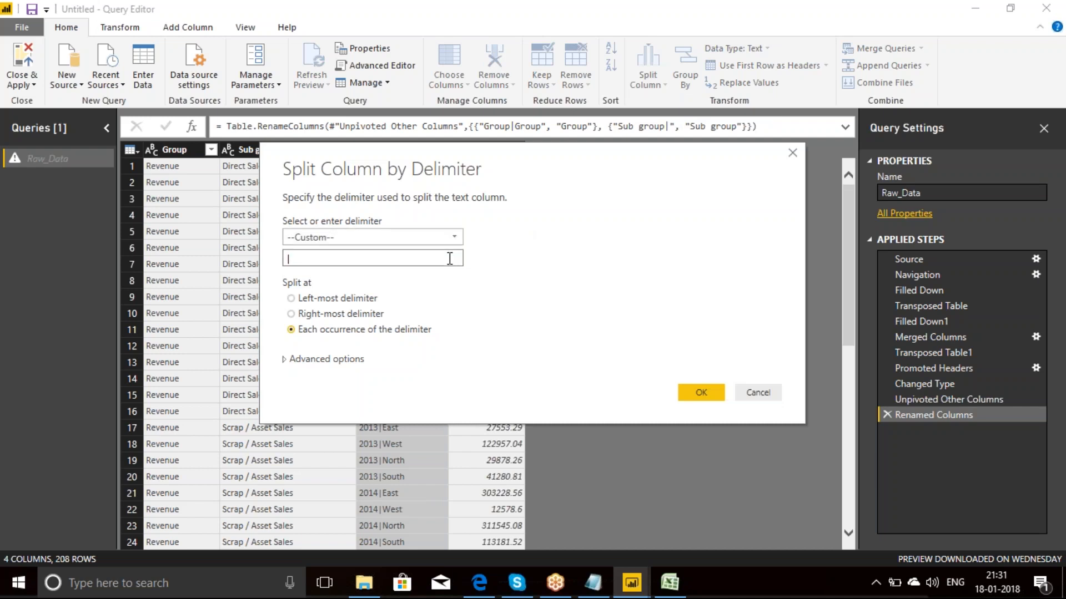
{"action": "left_click", "coordinate": [291, 313]}
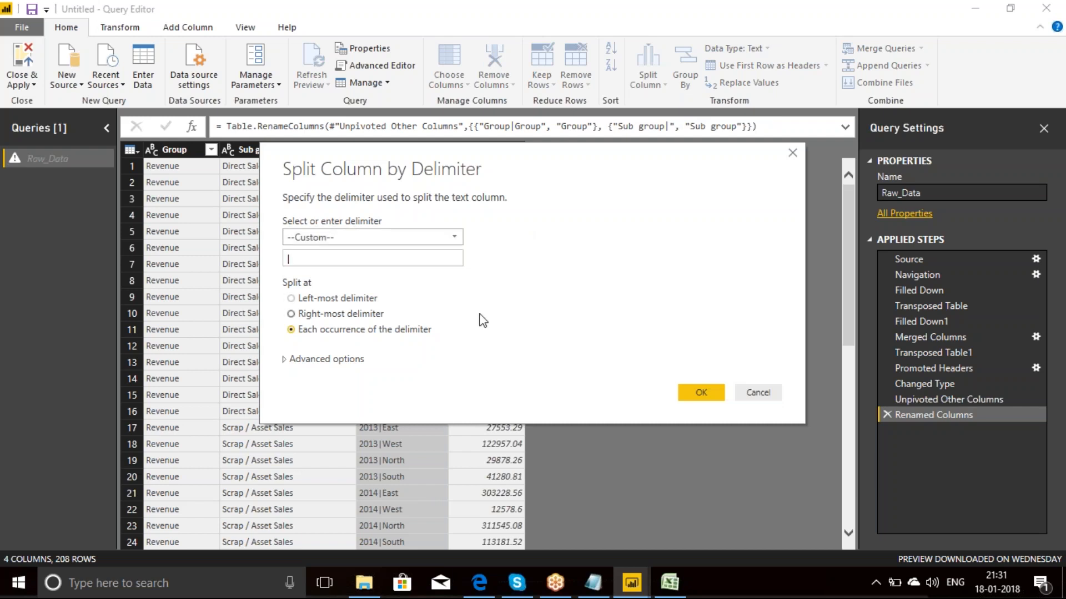
{"action": "left_click", "coordinate": [702, 392]}
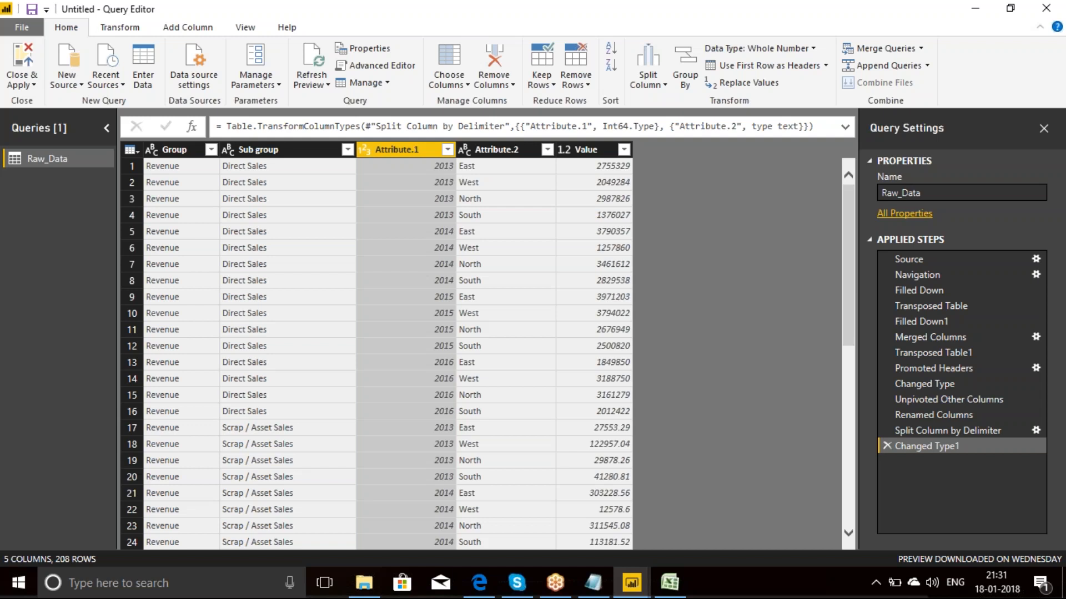
Step: Rename the Attribute.1 column as year
{"action": "double_click", "coordinate": [417, 154]}
{"action": "type", "text": "year"}
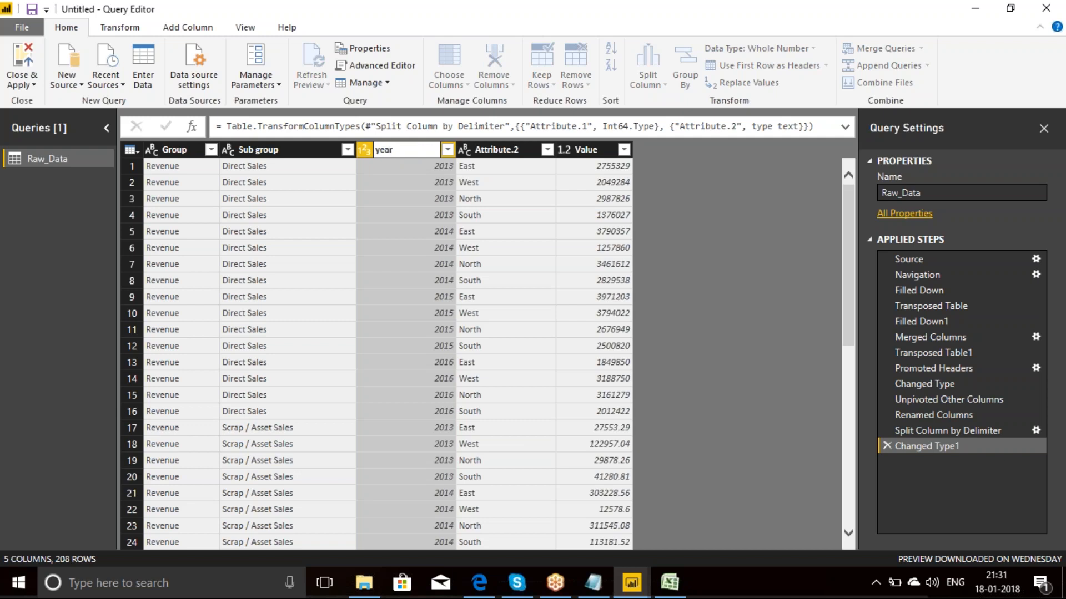
{"action": "key", "text": "Return"}
{"action": "left_click", "coordinate": [519, 150]}
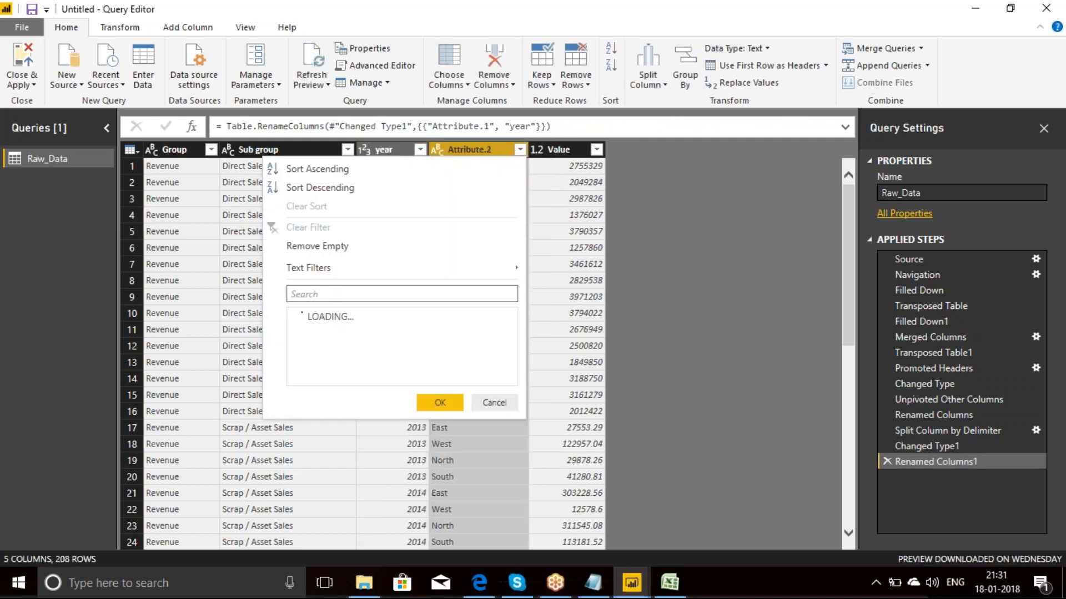
Step: Rename the Attribute.2 column as region
{"action": "left_click", "coordinate": [487, 149]}
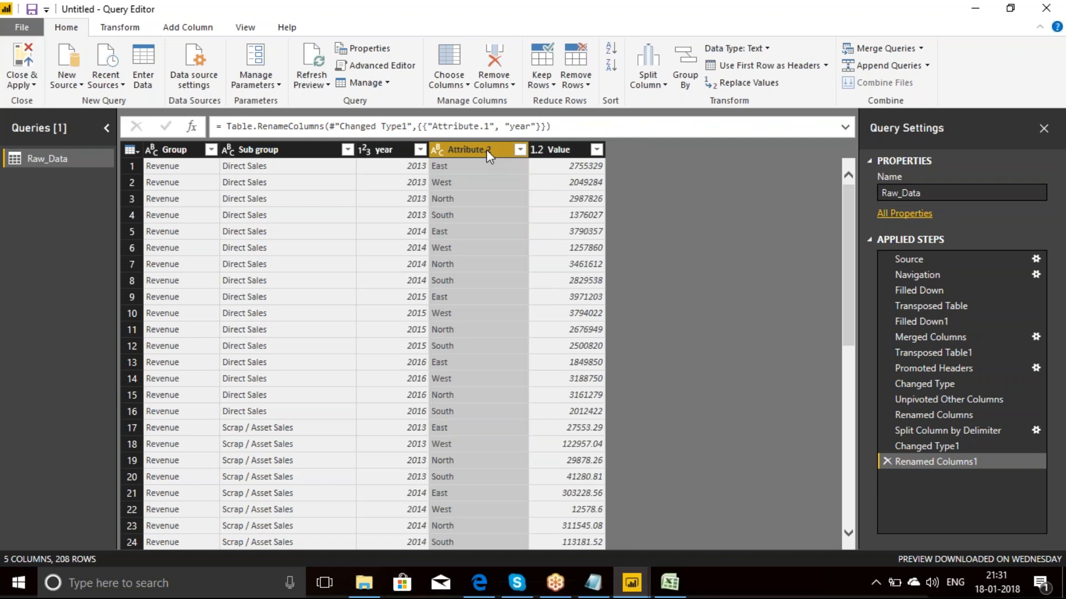
{"action": "left_click", "coordinate": [467, 179]}
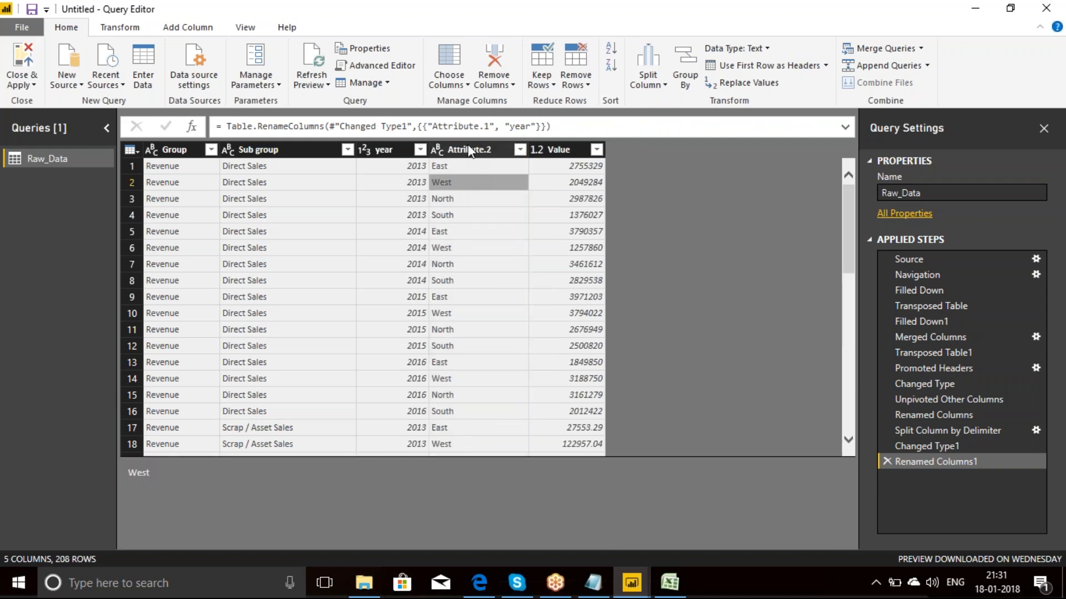
{"action": "left_click", "coordinate": [468, 148]}
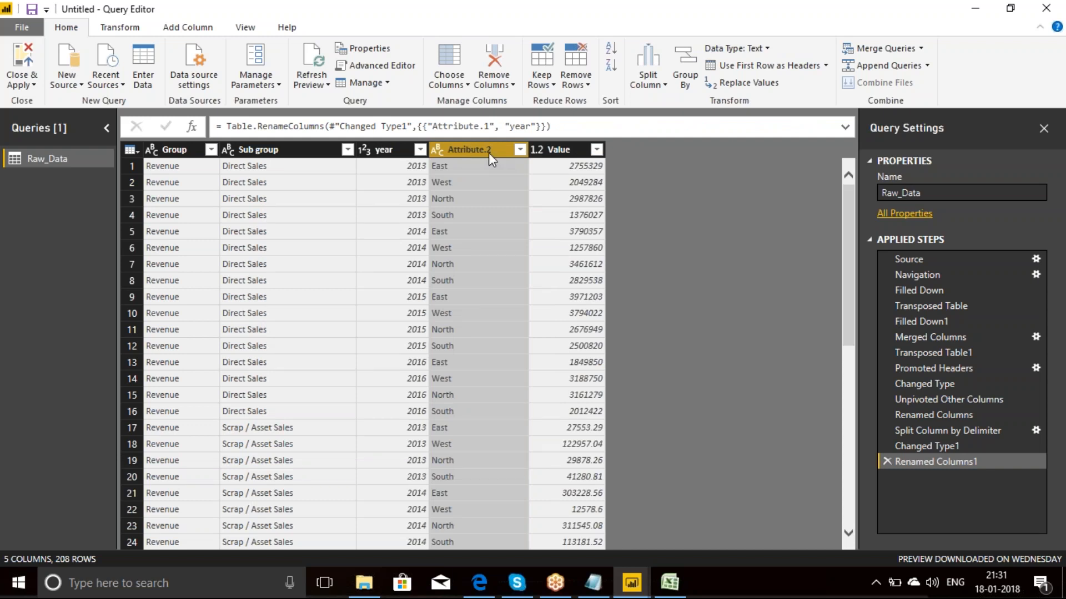
{"action": "double_click", "coordinate": [488, 151]}
{"action": "type", "text": "region"}
{"action": "key", "text": "Return"}
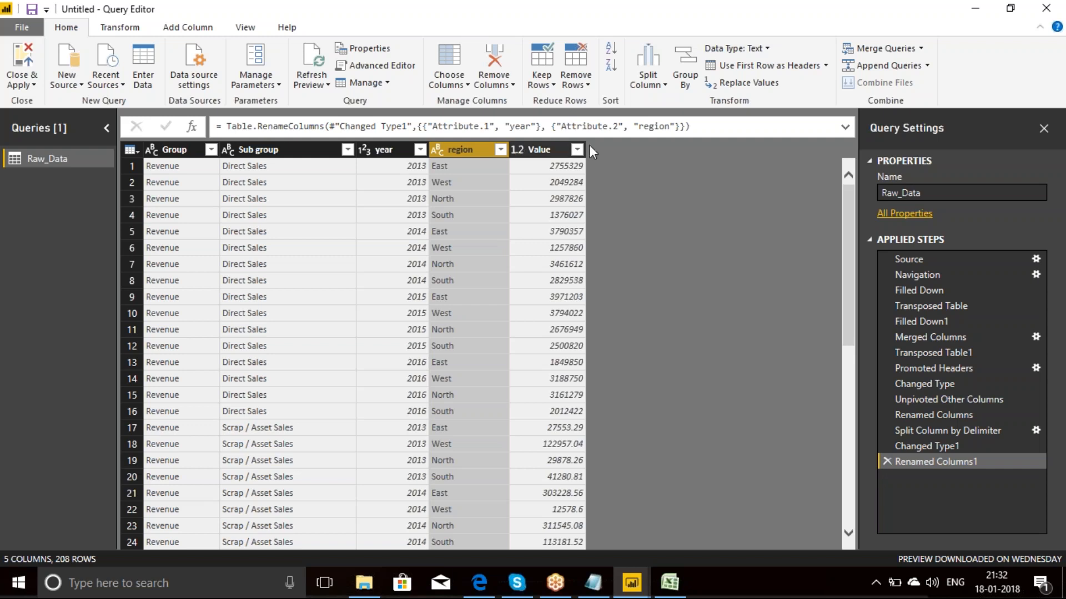
Step: Rename the Value column as amount
{"action": "double_click", "coordinate": [554, 152]}
{"action": "type", "text": "amount"}
{"action": "key", "text": "Return"}
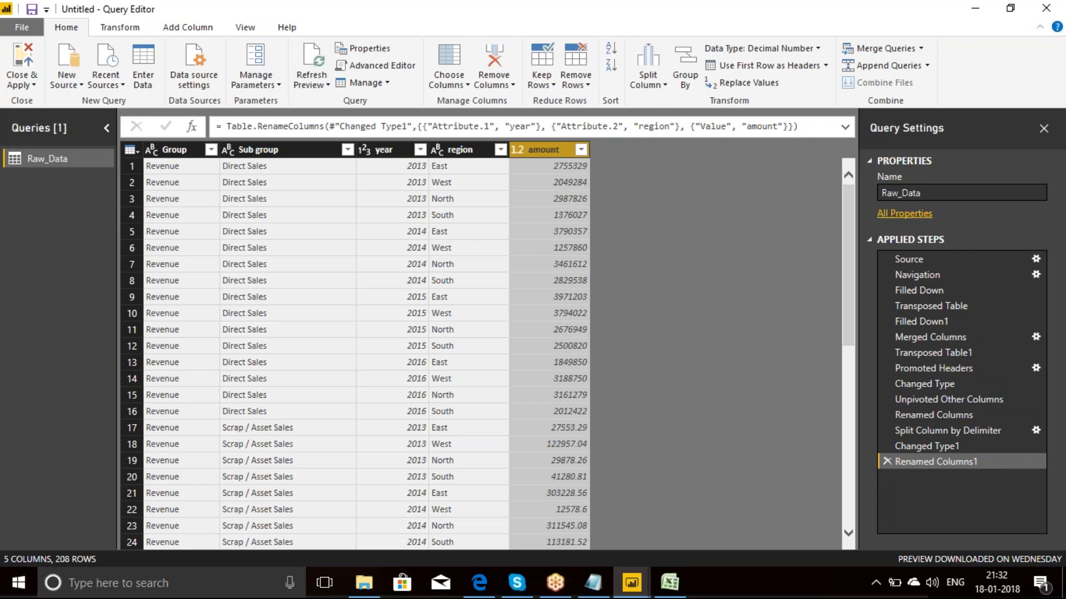
Step: Switch to the 1. Unpivot Financial Statement workbook in Excel and examine its Columnar Data sheet and the statement range on Financial Statements
{"action": "left_click", "coordinate": [657, 595]}
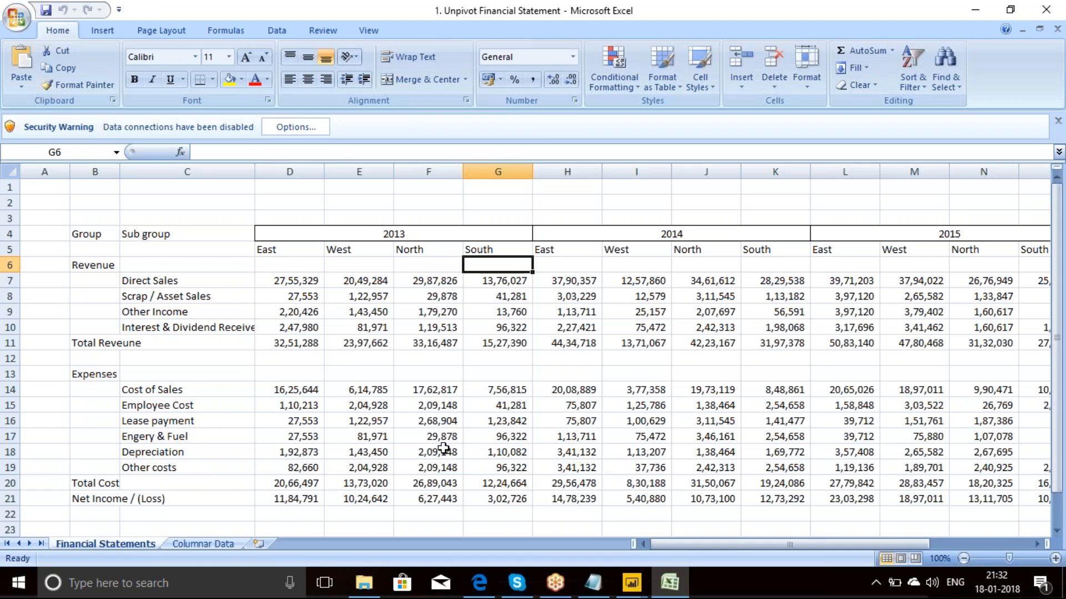
{"action": "left_click", "coordinate": [208, 545]}
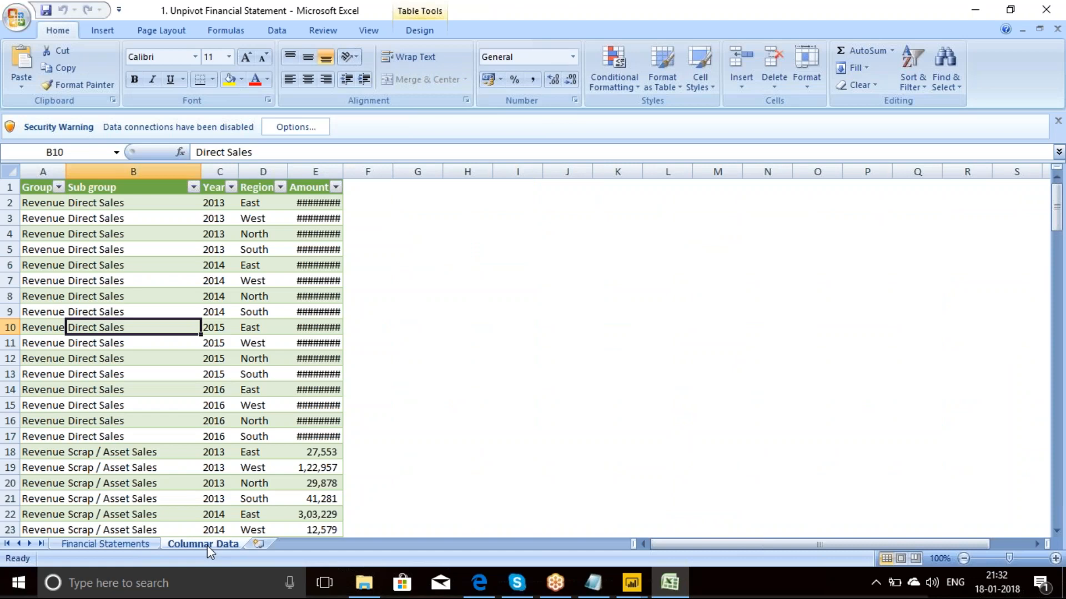
{"action": "left_click", "coordinate": [126, 547]}
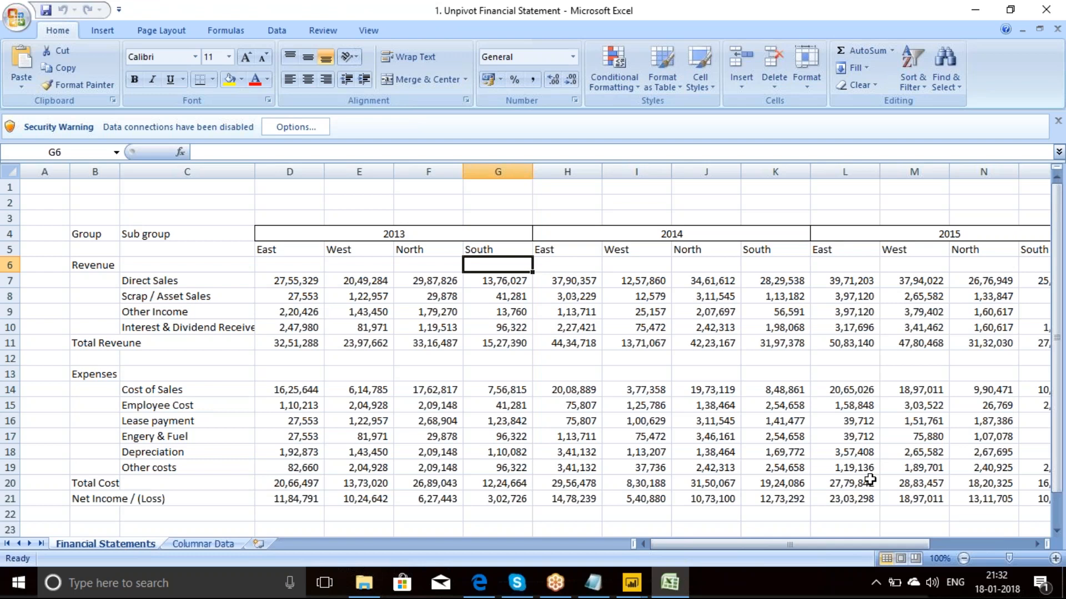
{"action": "left_click_drag", "start_coordinate": [999, 500], "coordinate": [89, 232]}
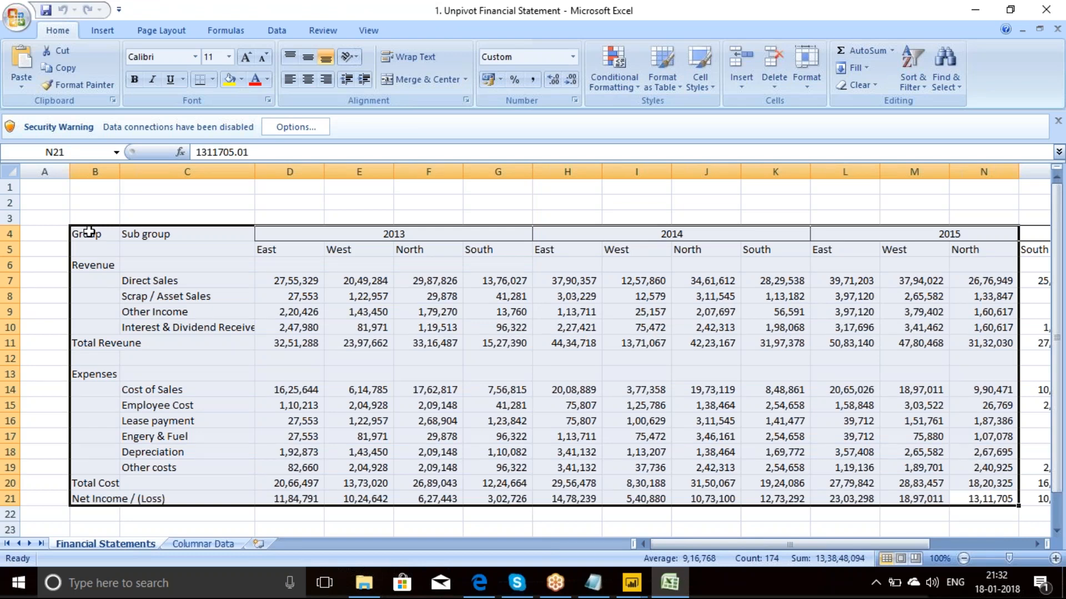
Step: Widen the Amount column on the Columnar Data sheet to show its figures and compare them with the Financial Statements sheet
{"action": "left_click", "coordinate": [203, 544]}
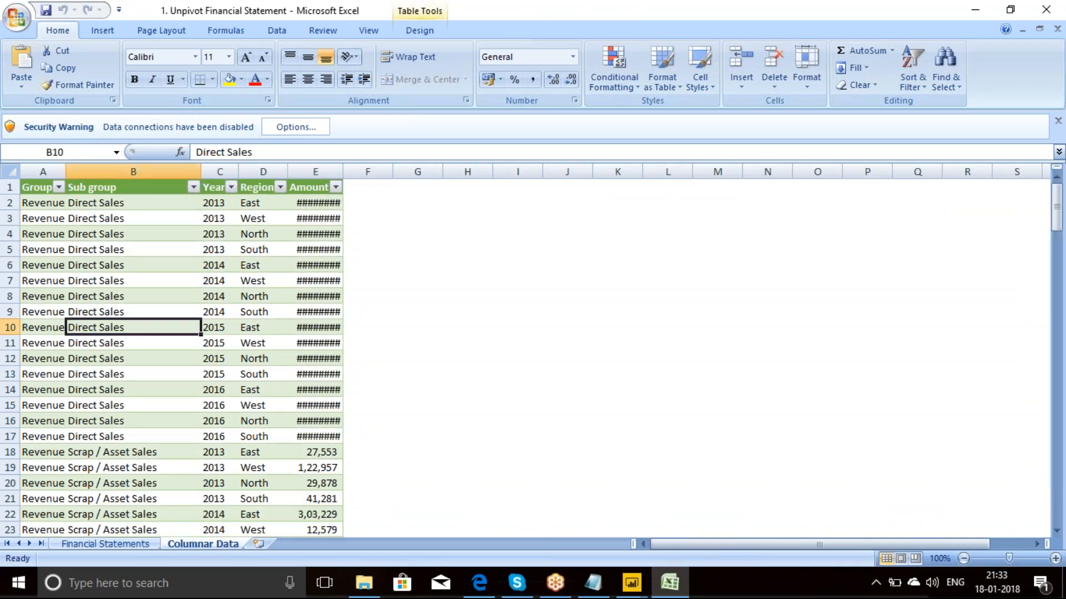
{"action": "left_click_drag", "start_coordinate": [346, 172], "coordinate": [429, 171]}
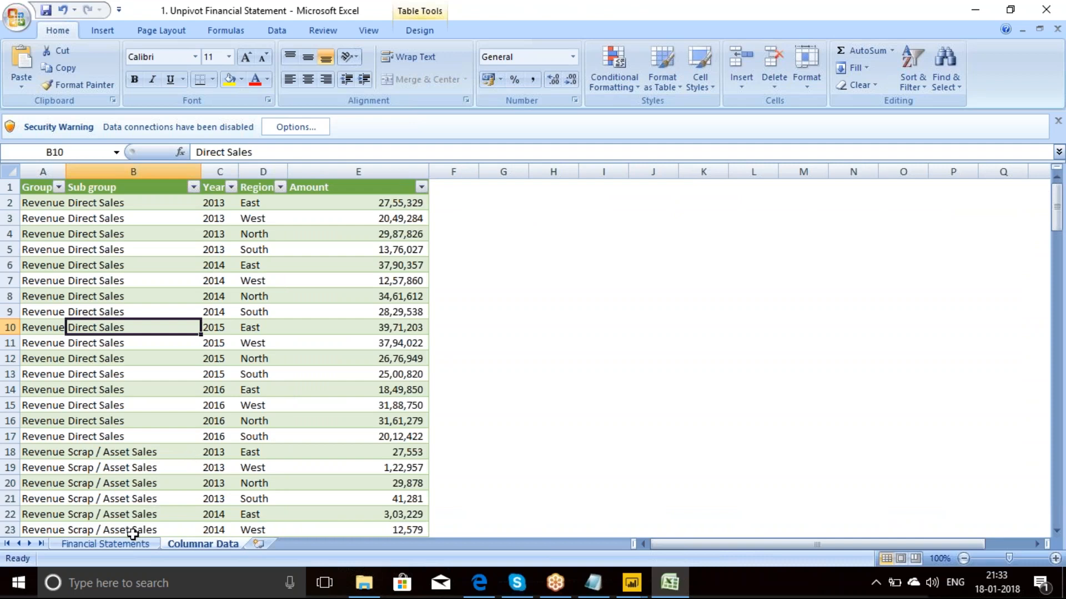
{"action": "left_click", "coordinate": [121, 545]}
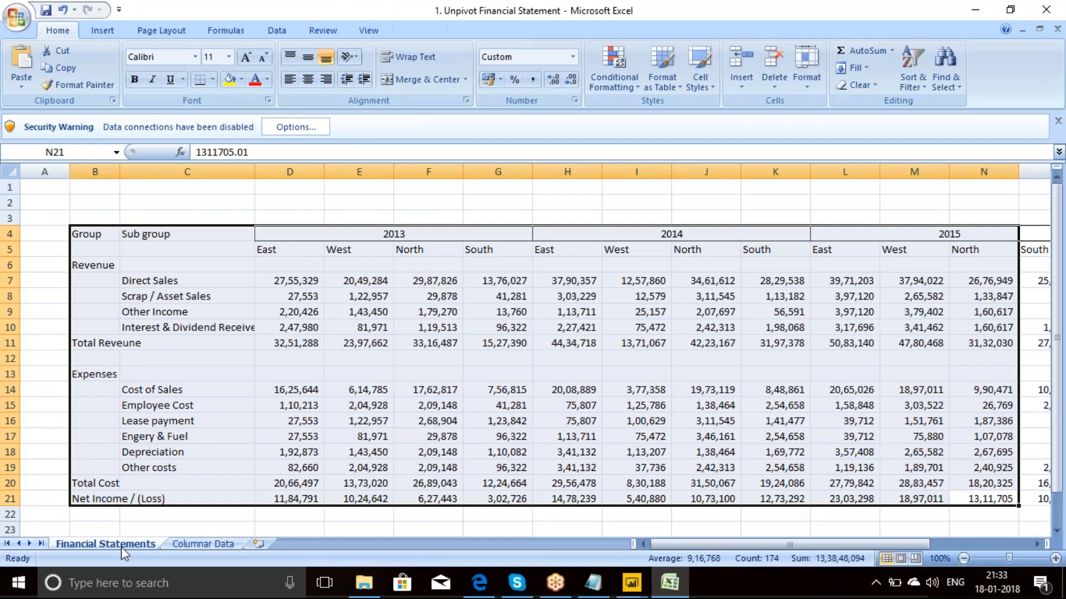
{"action": "left_click", "coordinate": [520, 389]}
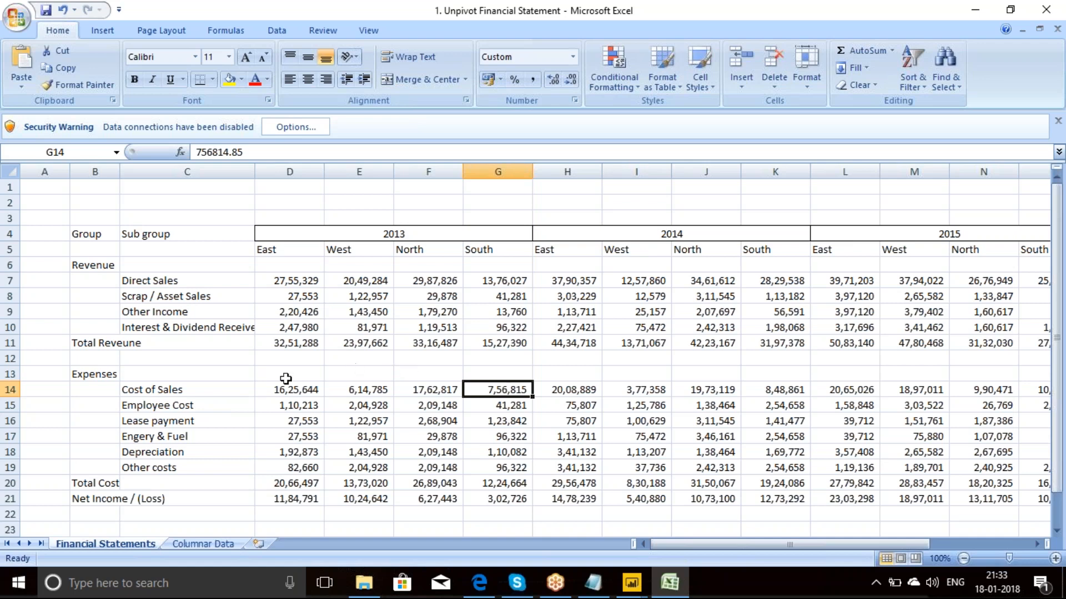
{"action": "left_click", "coordinate": [202, 545]}
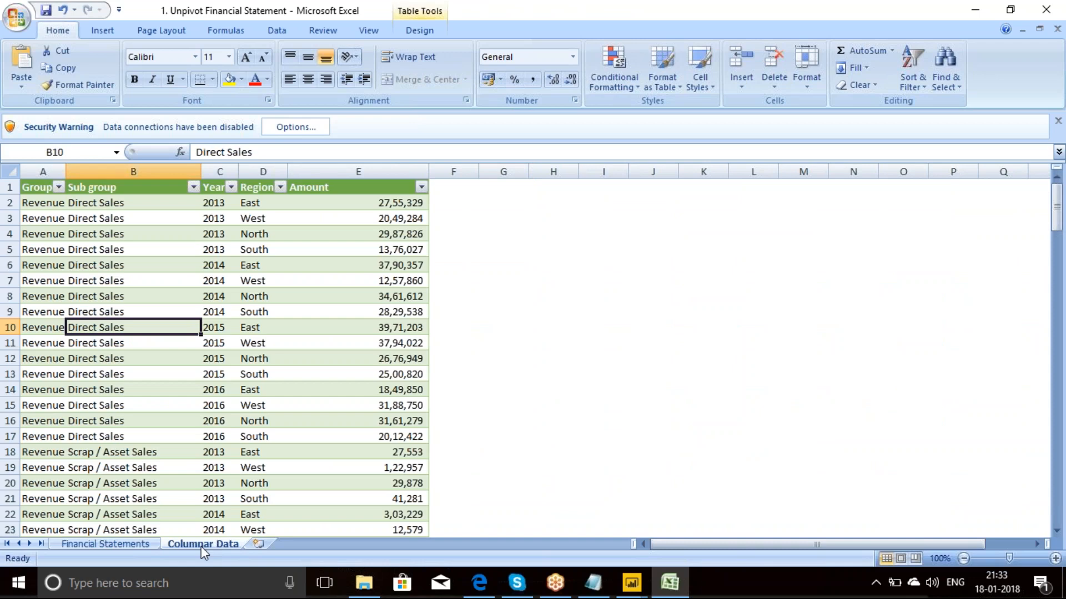
Step: Leave the Excel workbook and find the payroll data entry among the case studies in the power bi notes file in Notepad
{"action": "key", "text": "alt+Tab"}
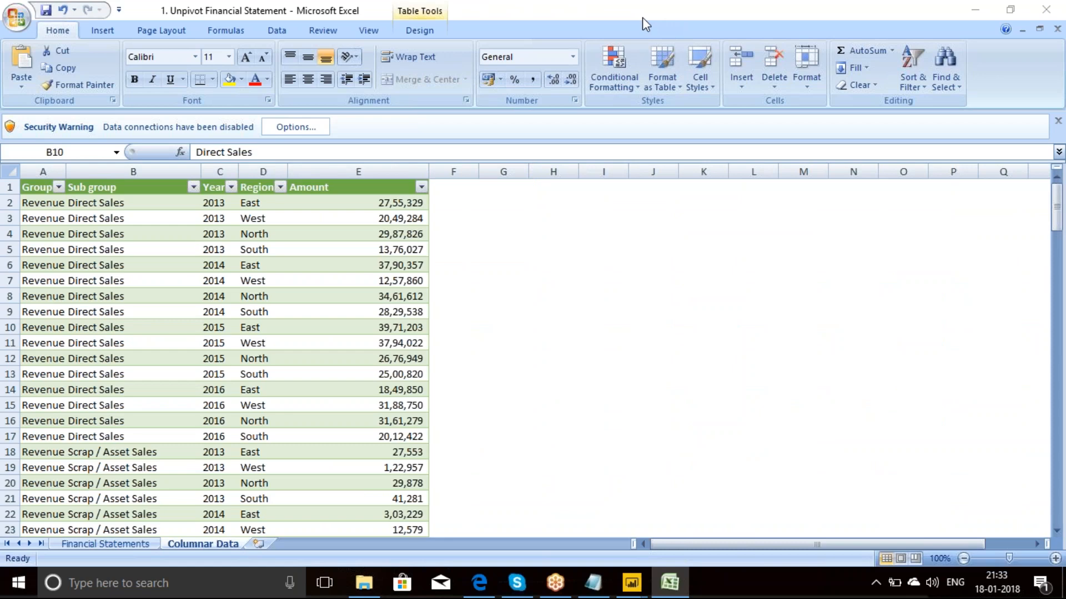
{"action": "left_click", "coordinate": [642, 18]}
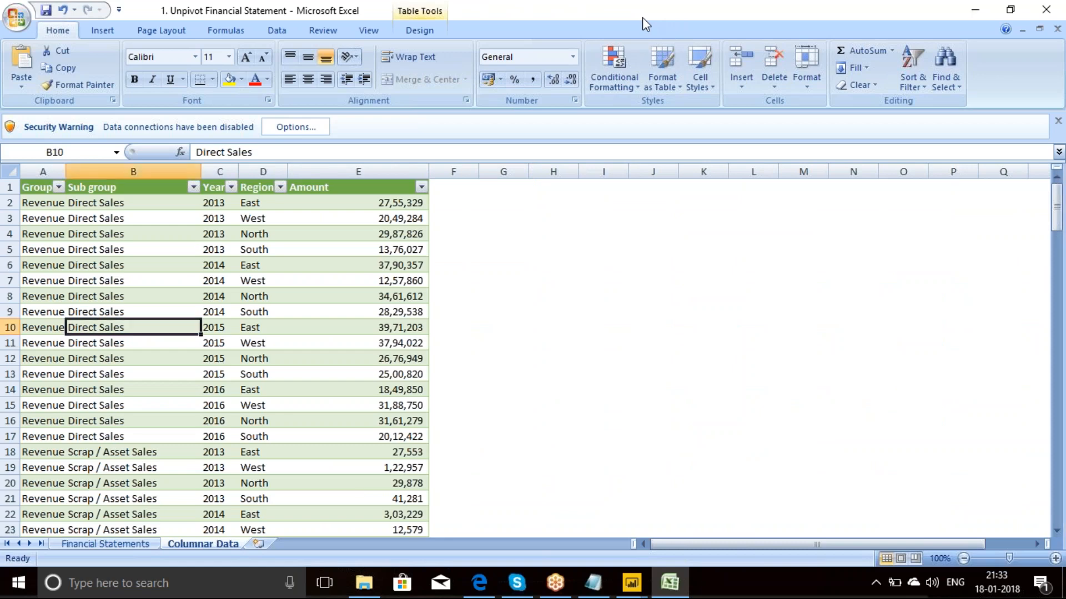
{"action": "left_click", "coordinate": [1042, 36]}
{"action": "left_click", "coordinate": [978, 11]}
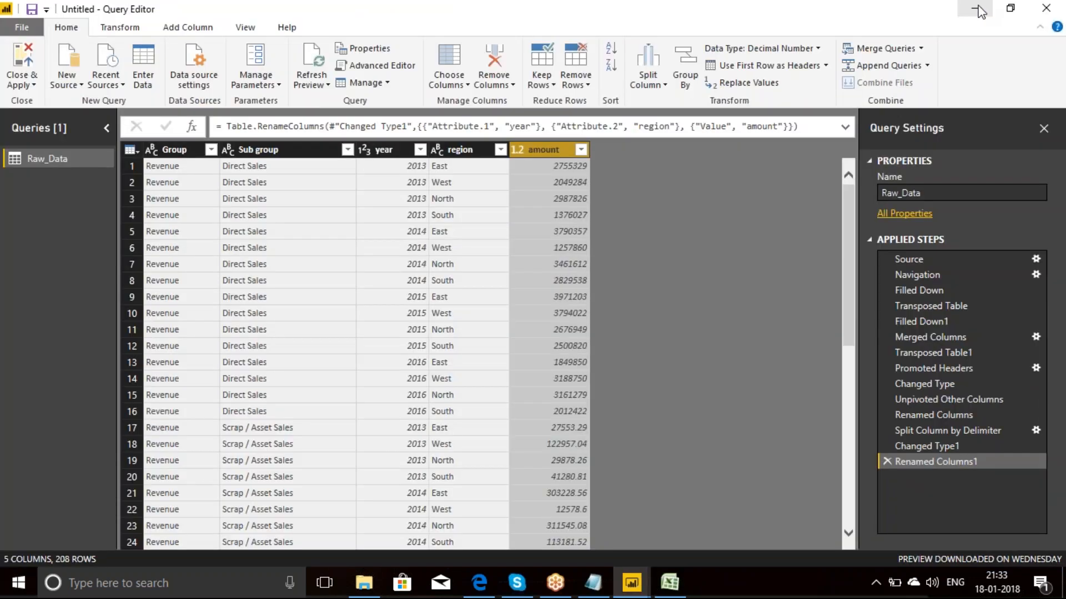
{"action": "left_click", "coordinate": [594, 584]}
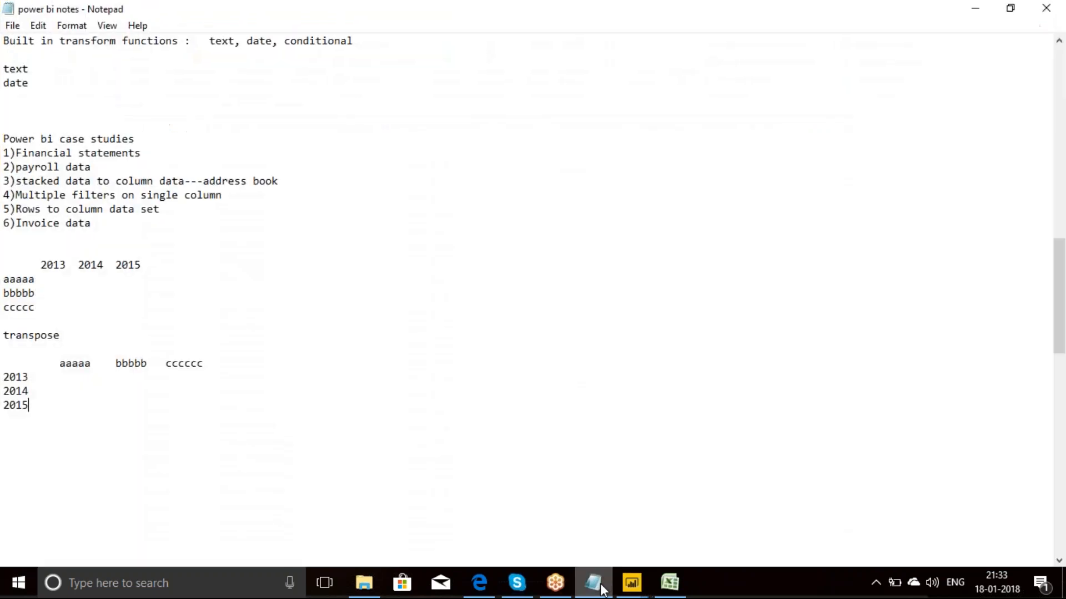
{"action": "left_click", "coordinate": [101, 167]}
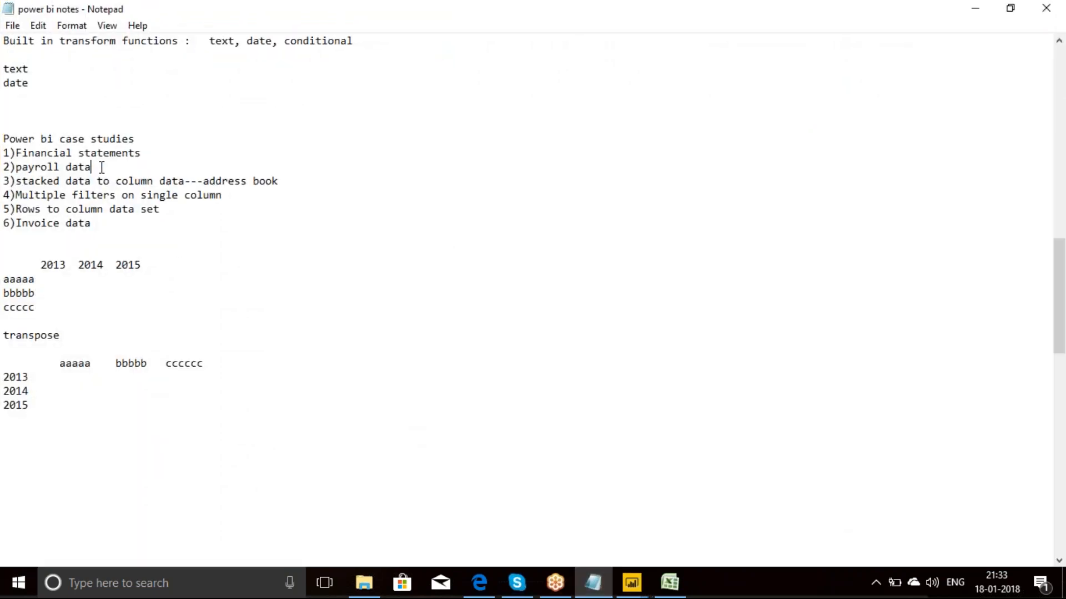
{"action": "left_click_drag", "start_coordinate": [102, 167], "coordinate": [3, 169]}
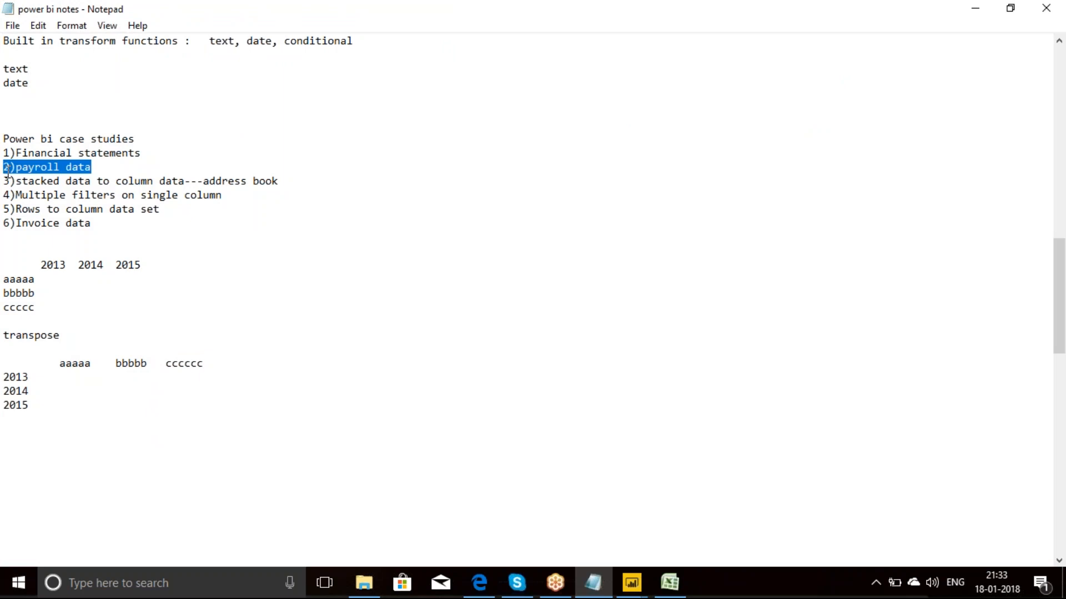
Step: Close the 1. Unpivot Financial Statement workbook without saving and open 2. Unpivot columns - Payroll from the 7. Case Studies Simple folder
{"action": "left_click", "coordinate": [972, 8]}
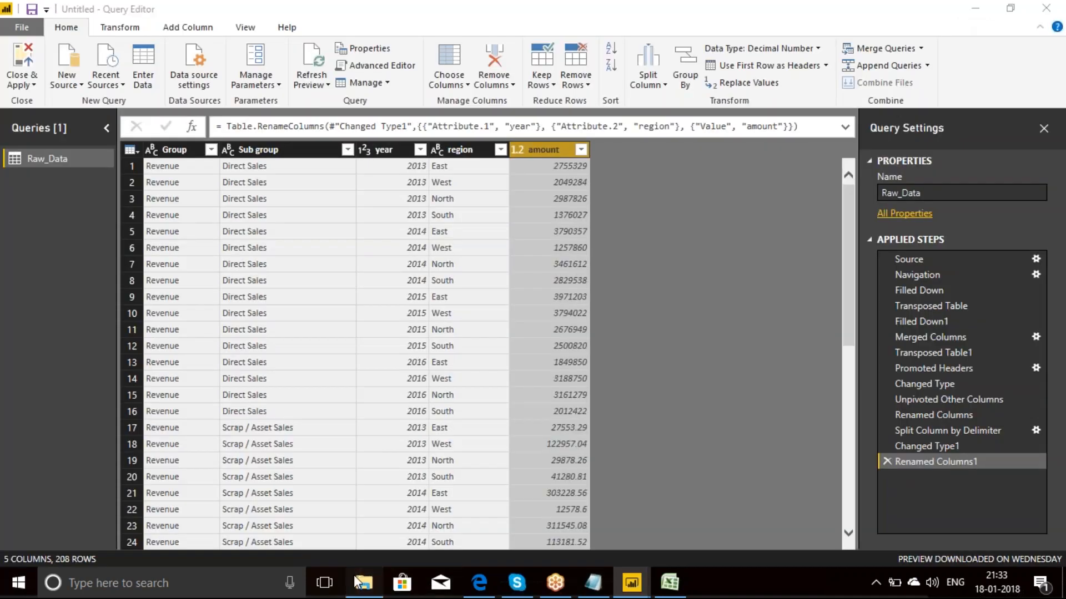
{"action": "left_click", "coordinate": [363, 583]}
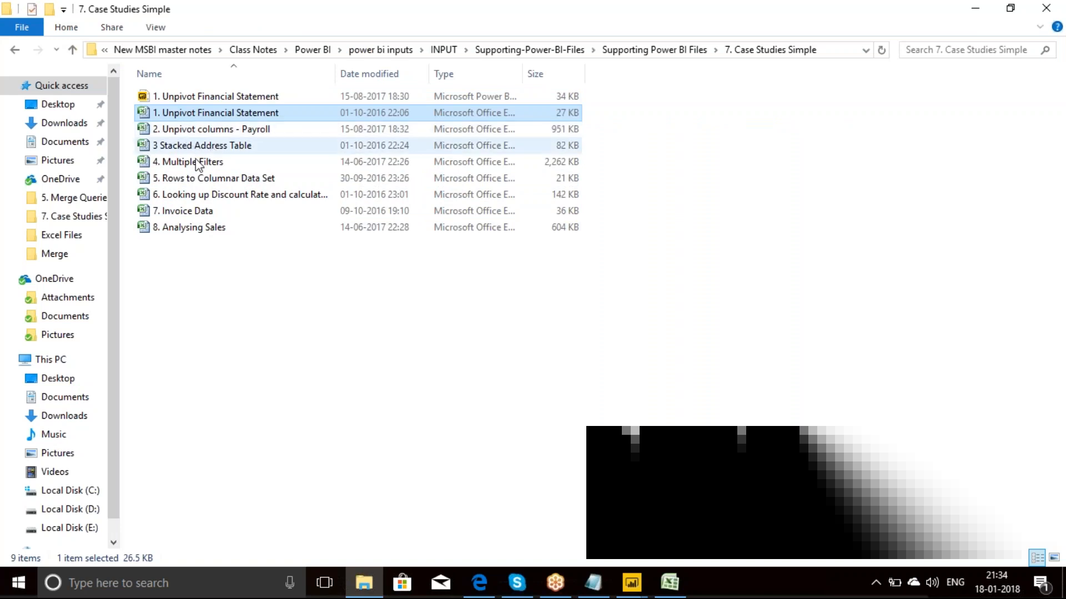
{"action": "left_click", "coordinate": [215, 131]}
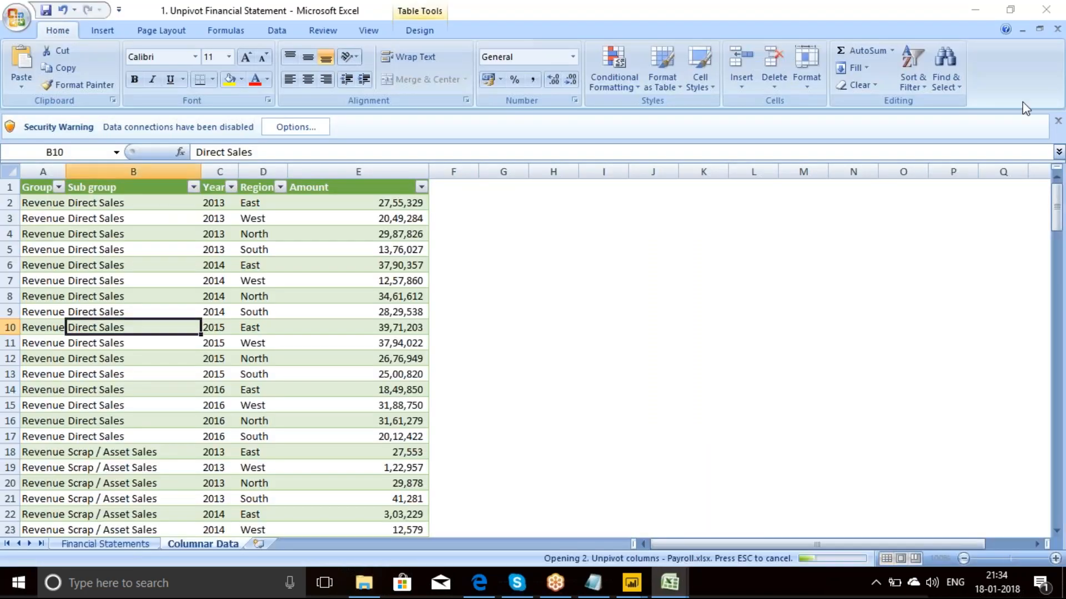
{"action": "left_click", "coordinate": [1042, 15]}
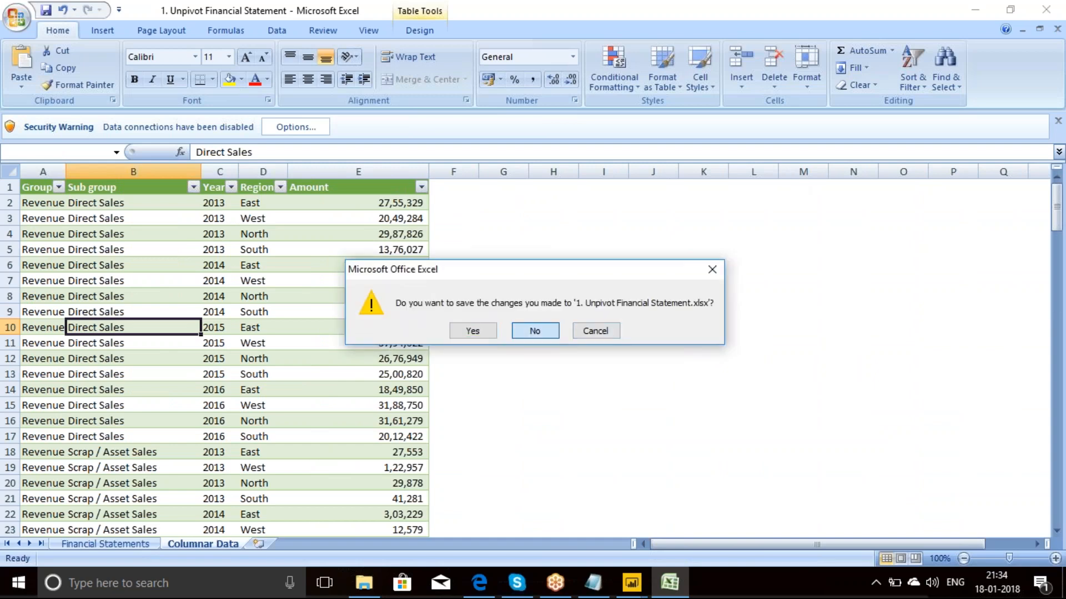
{"action": "left_click", "coordinate": [550, 330]}
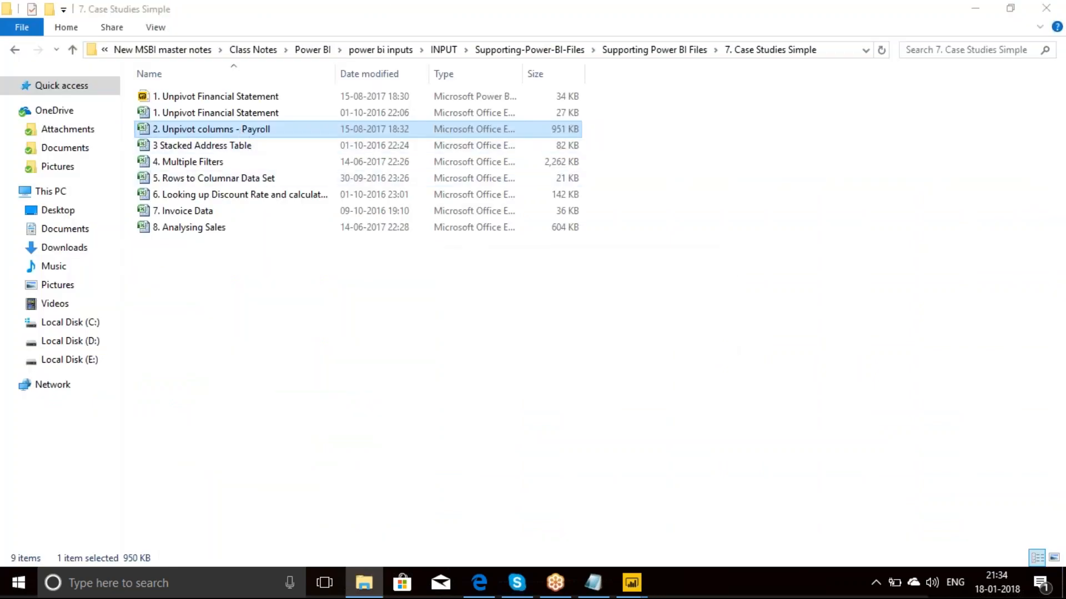
{"action": "key", "text": "Return"}
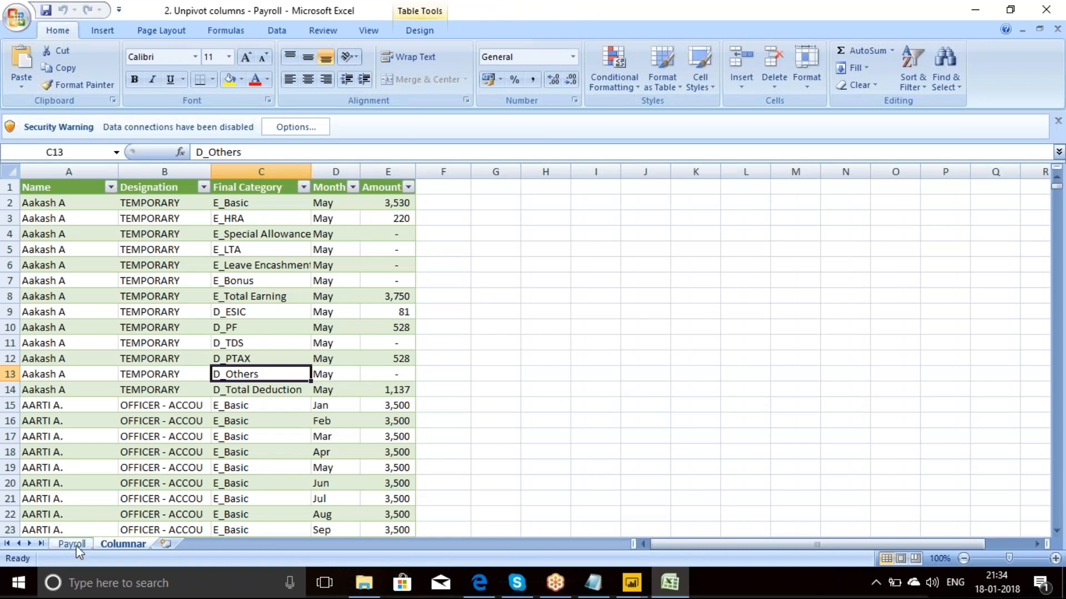
Step: Examine the first two employee blocks on the Payroll sheet and compare their layout with the Columnar sheet
{"action": "left_click", "coordinate": [72, 544]}
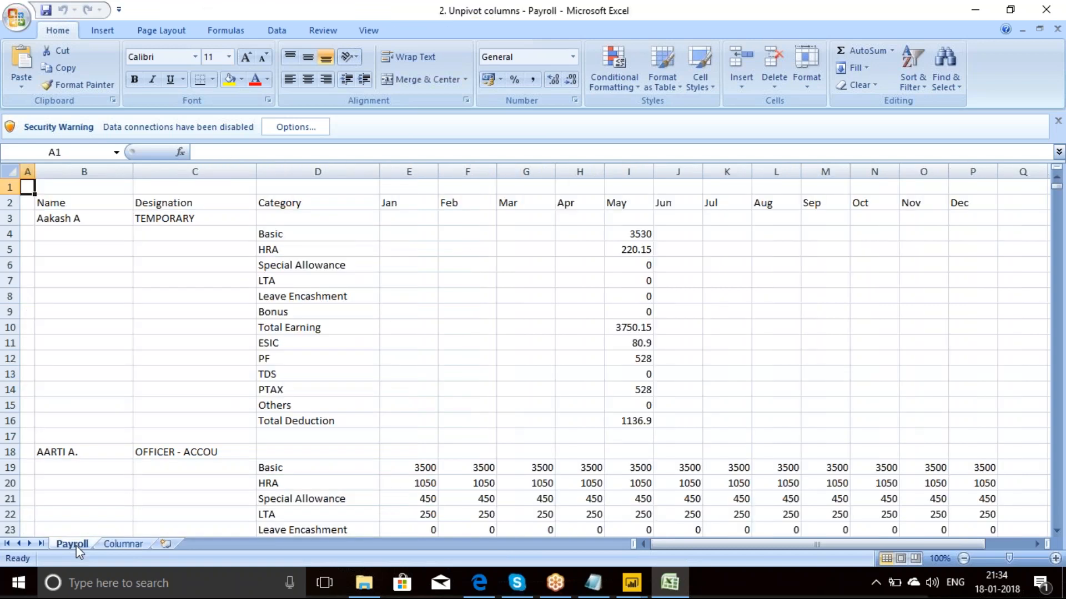
{"action": "left_click", "coordinate": [86, 220]}
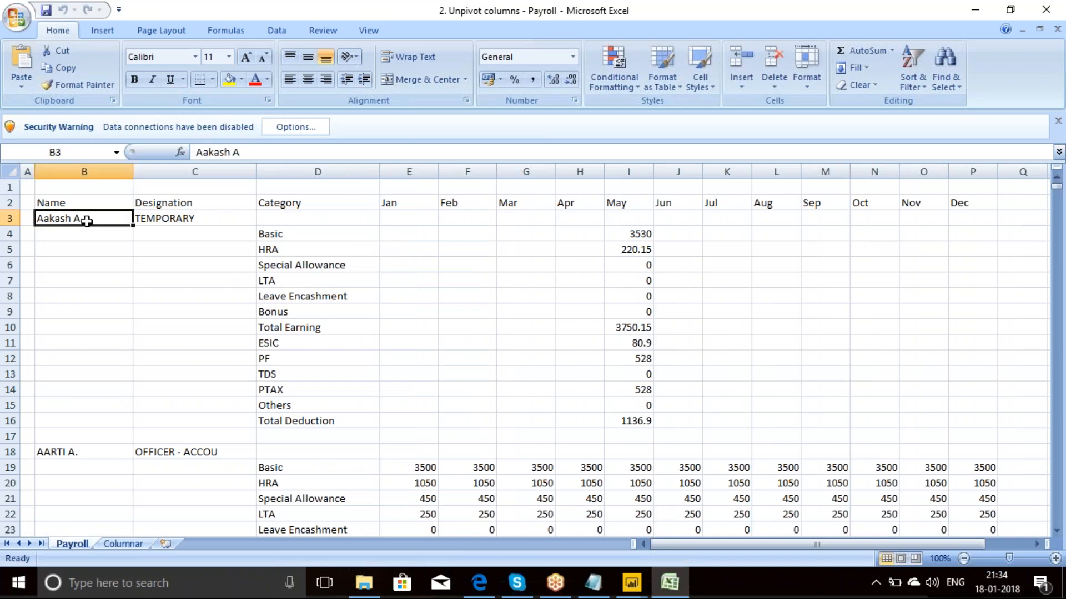
{"action": "left_click", "coordinate": [638, 421]}
{"action": "left_click_drag", "start_coordinate": [639, 420], "coordinate": [89, 217]}
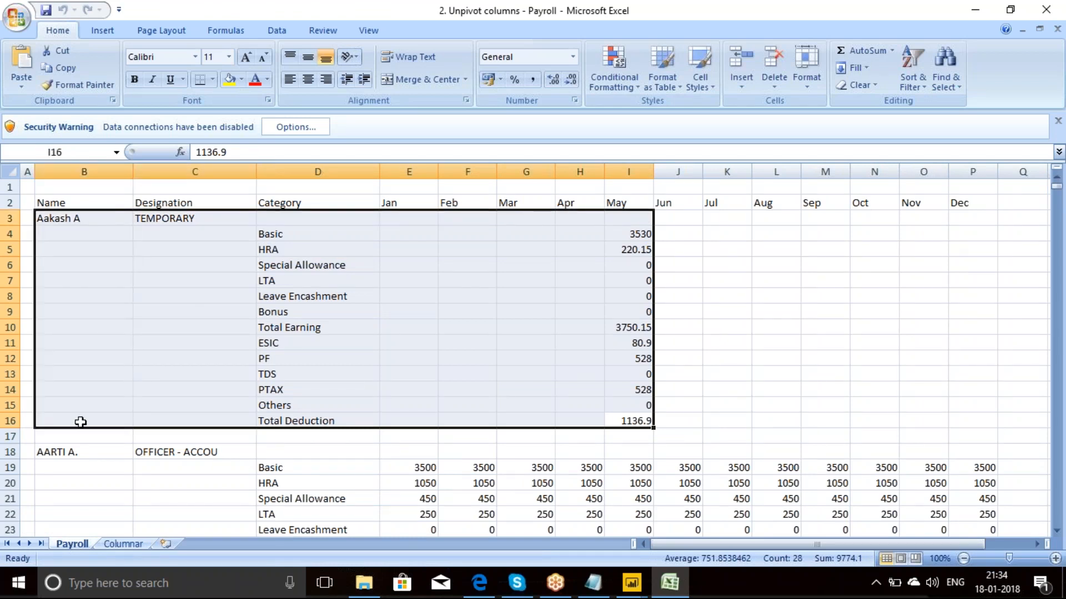
{"action": "left_click_drag", "start_coordinate": [47, 455], "coordinate": [974, 531]}
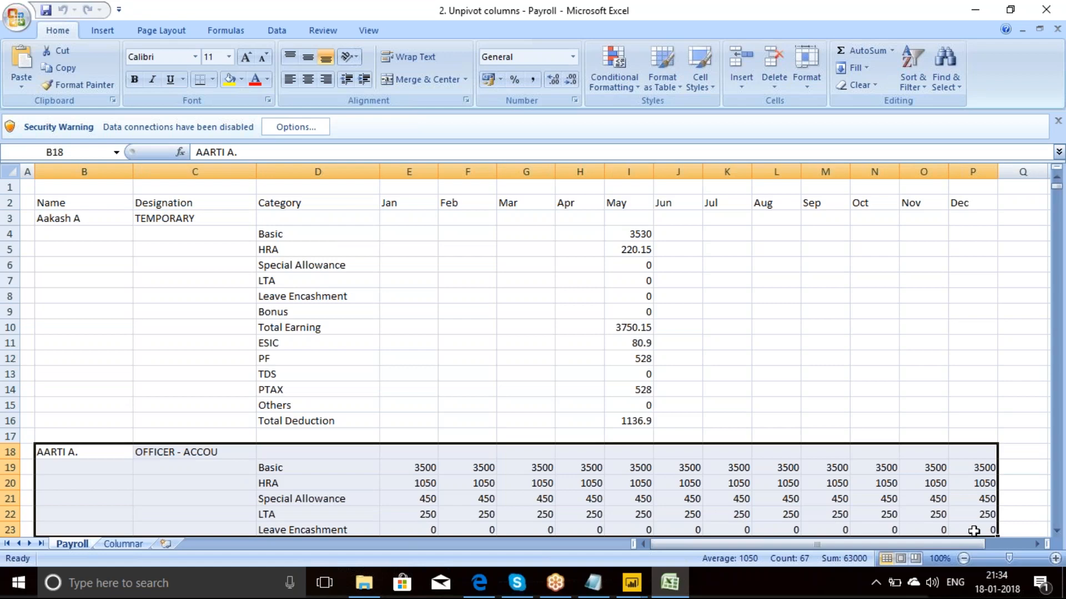
{"action": "left_click", "coordinate": [128, 544]}
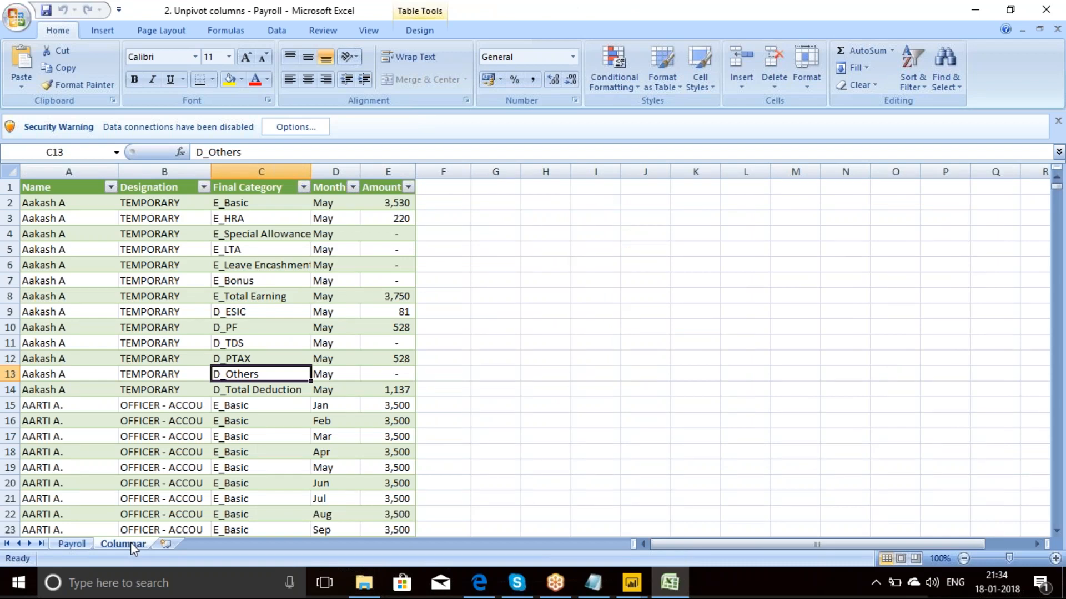
{"action": "left_click", "coordinate": [517, 583]}
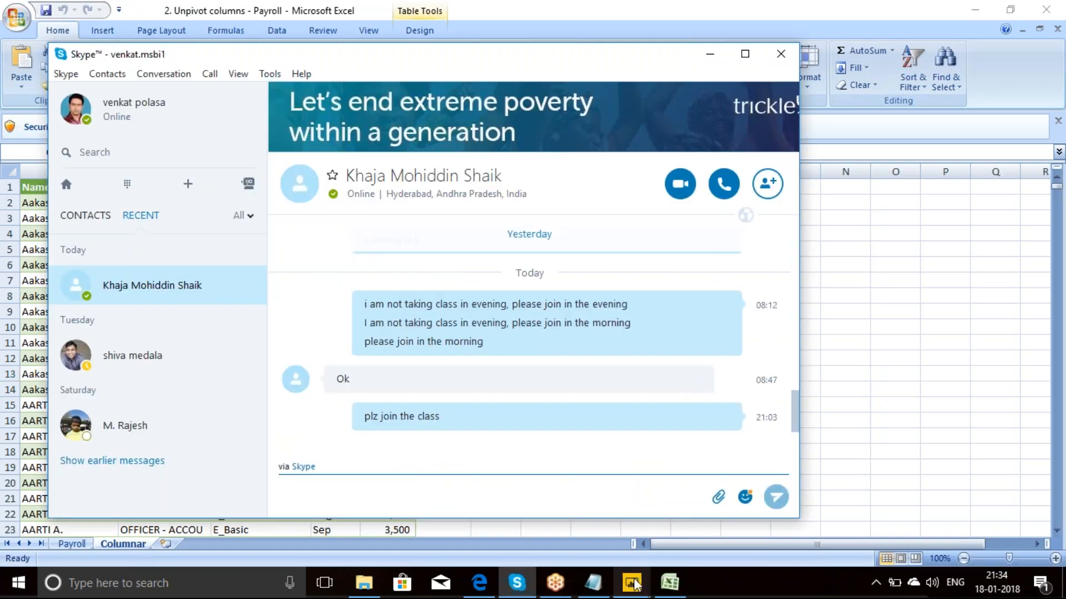
{"action": "mouse_move", "coordinate": [632, 582]}
{"action": "left_click", "coordinate": [871, 243]}
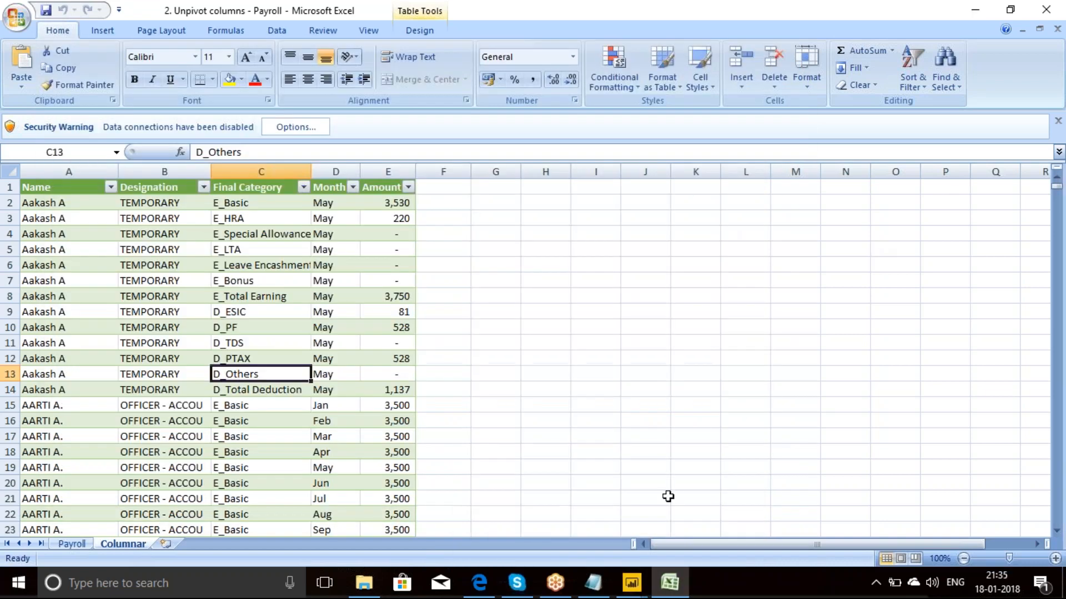
Step: Switch to the Power BI Query Editor and load Payroll_Data1 from the Excel workbook 2. Unpivot columns - Payroll as a new source
{"action": "left_click", "coordinate": [688, 525]}
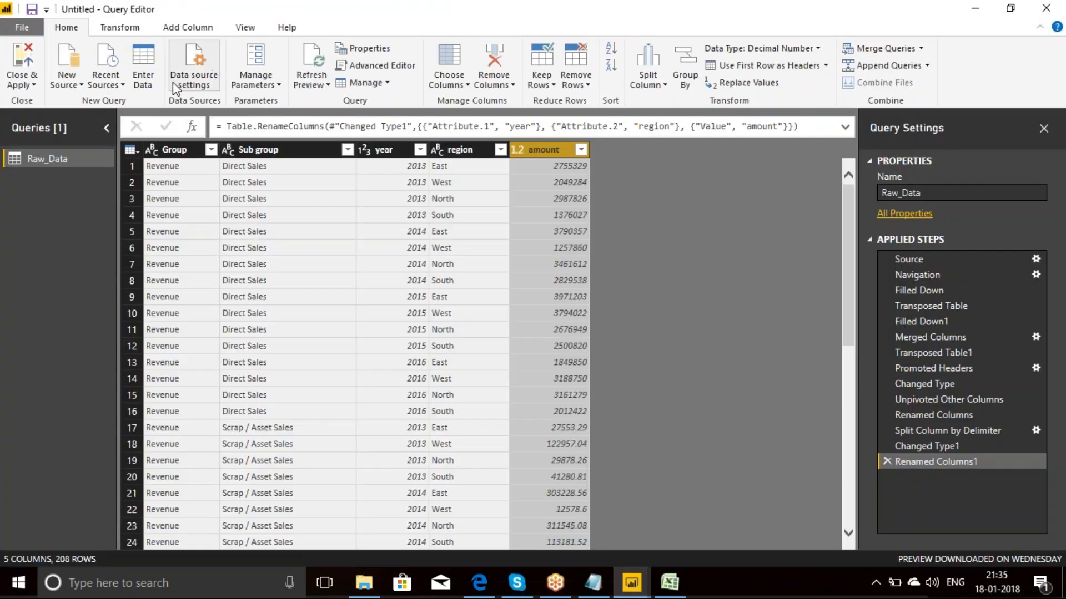
{"action": "left_click", "coordinate": [79, 85]}
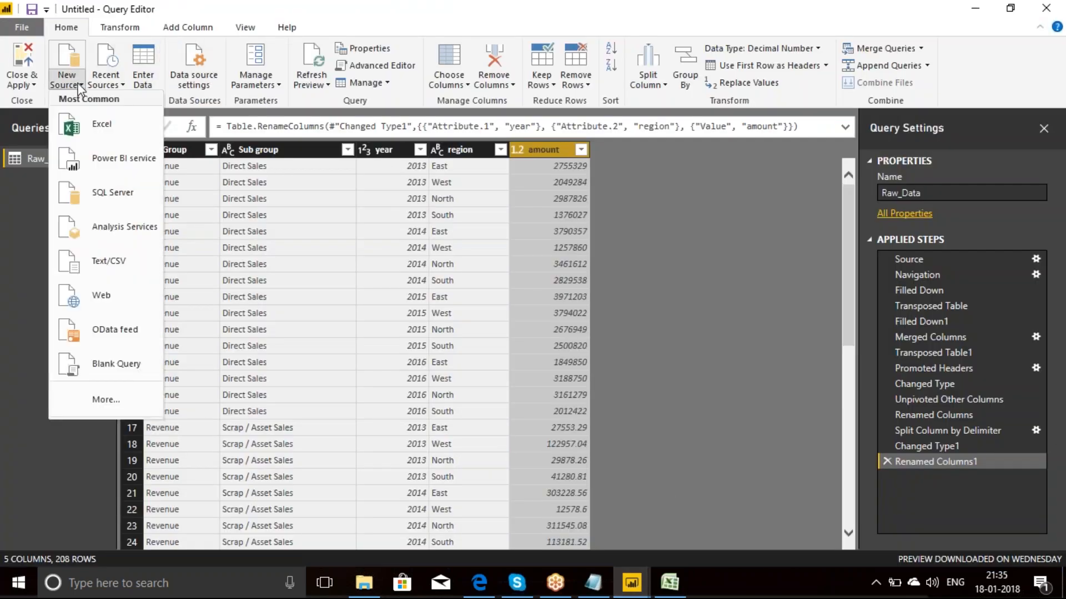
{"action": "left_click", "coordinate": [95, 125]}
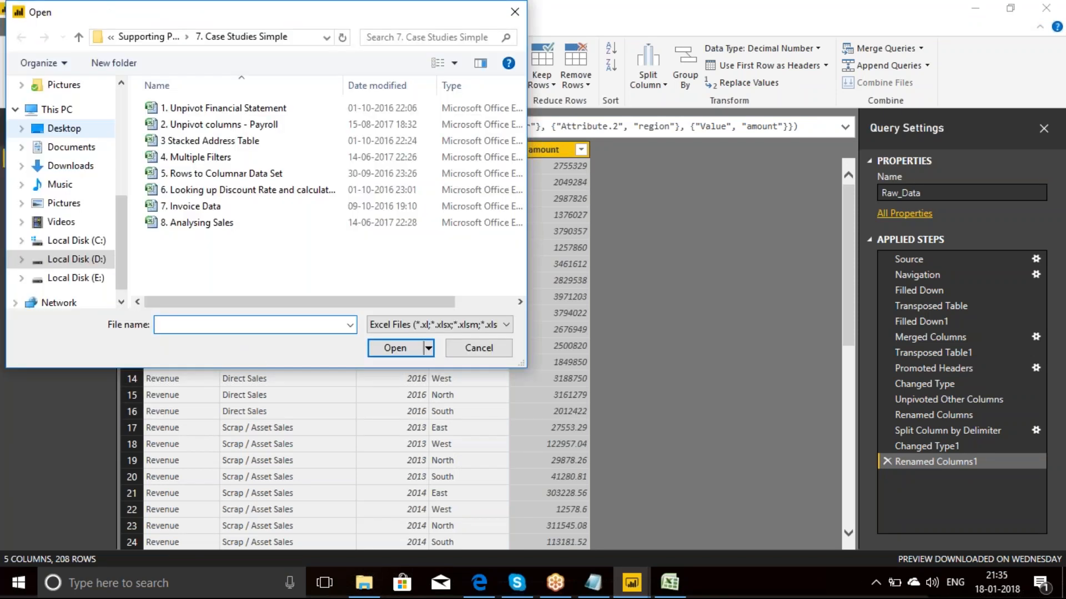
{"action": "left_click", "coordinate": [272, 123]}
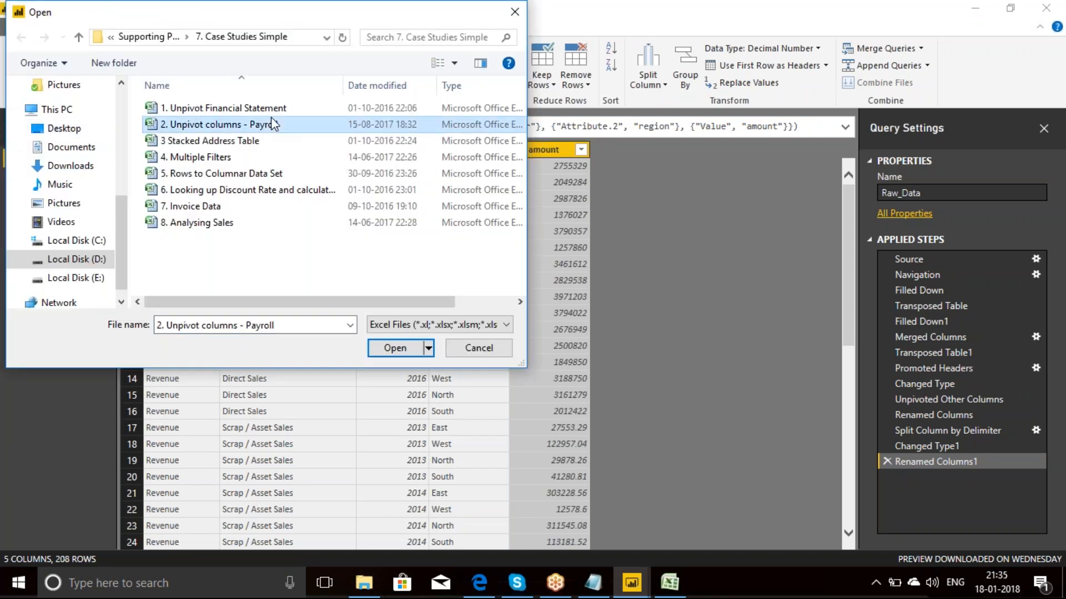
{"action": "left_click", "coordinate": [404, 356]}
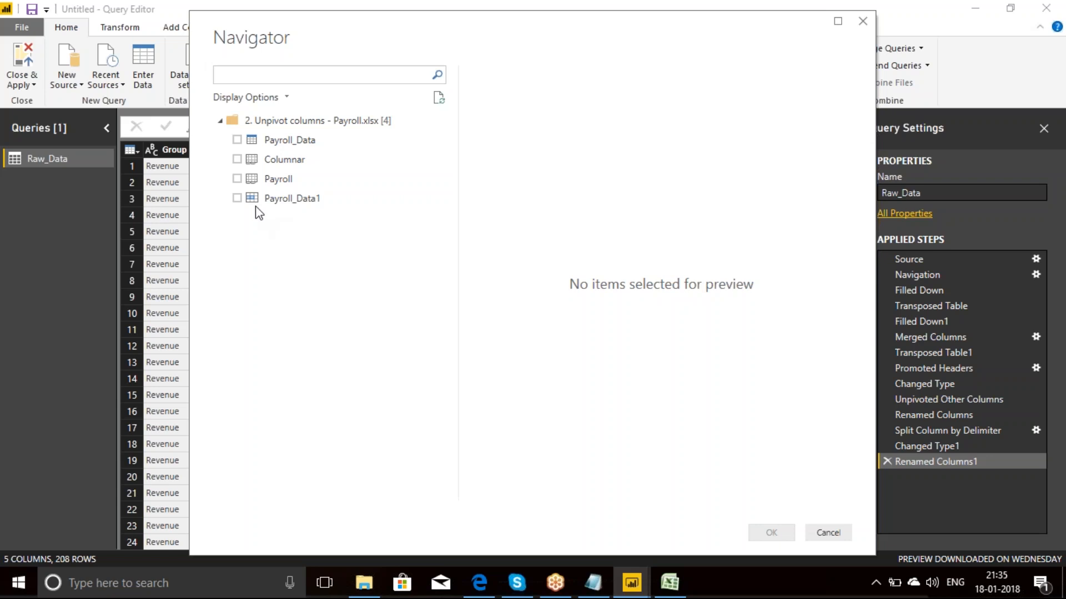
{"action": "left_click", "coordinate": [237, 198]}
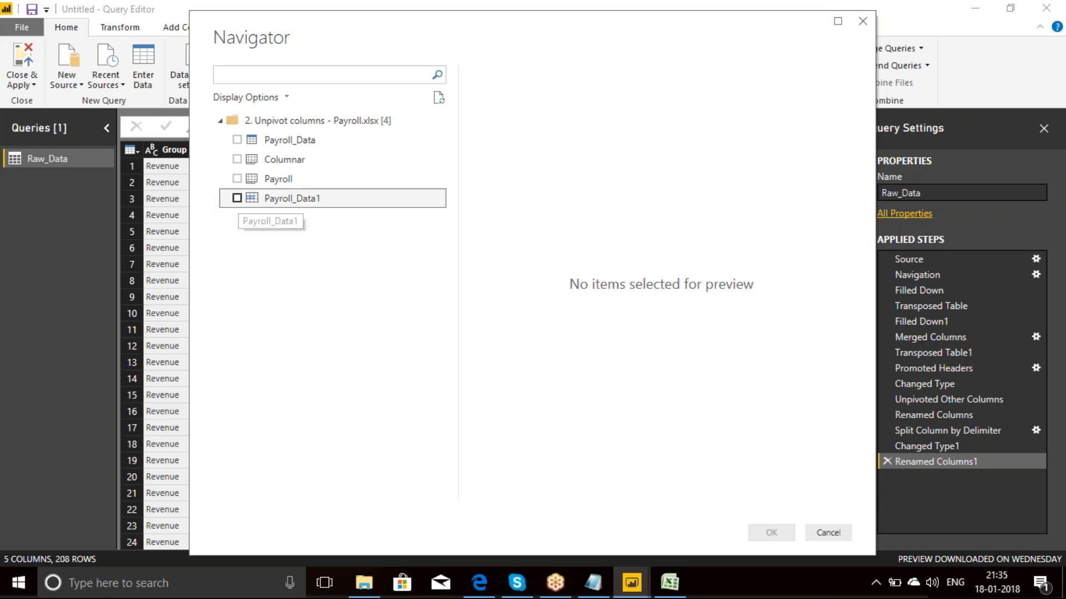
{"action": "left_click", "coordinate": [838, 22]}
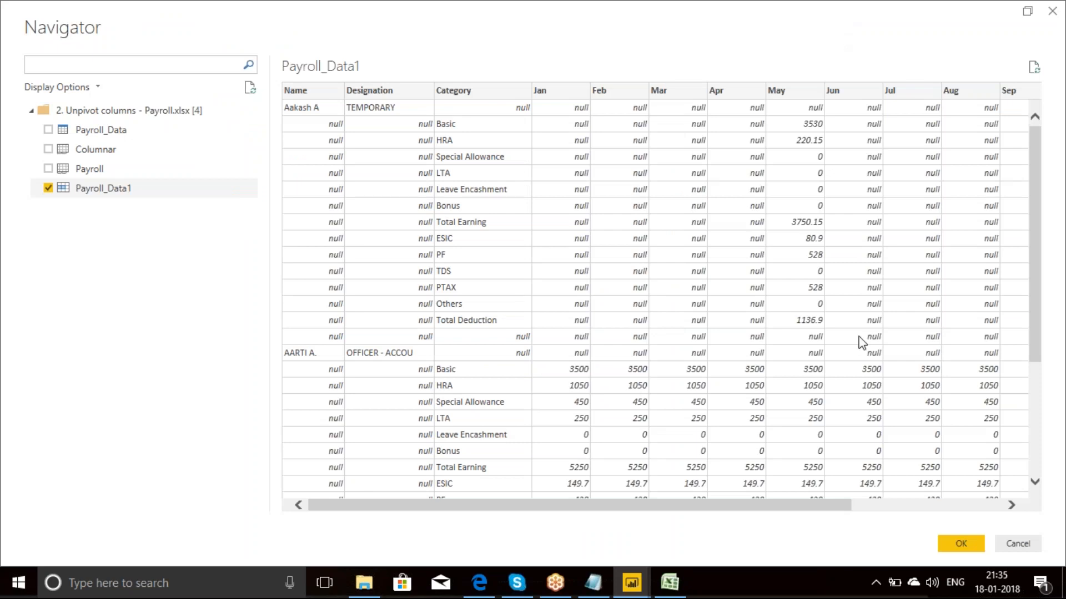
{"action": "left_click", "coordinate": [969, 547]}
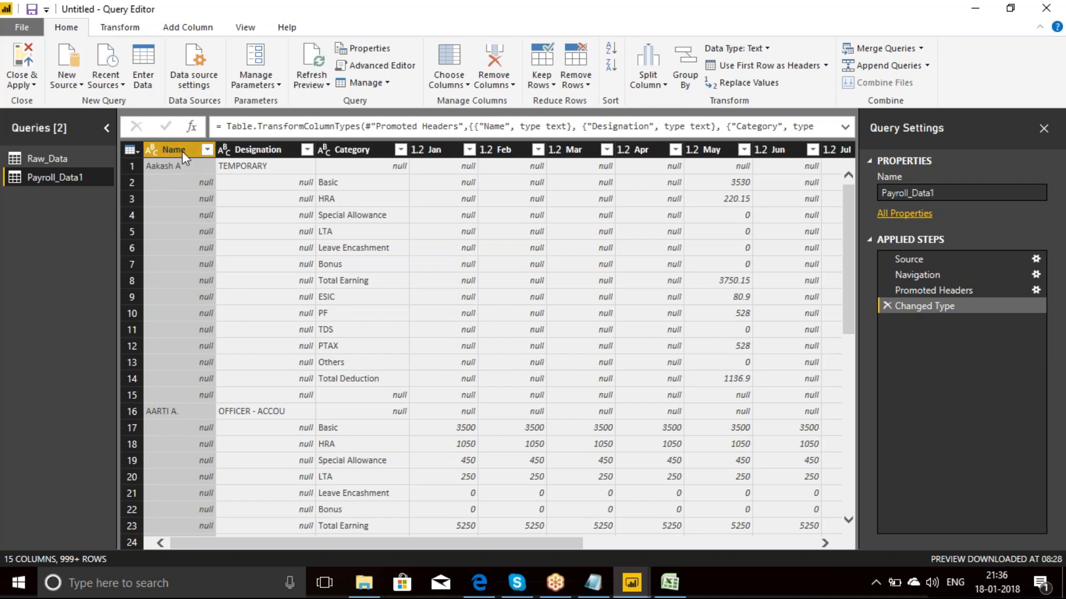
Step: Fill the Name and Designation columns of the Payroll_Data1 query down into their empty cells
{"action": "left_click", "coordinate": [119, 28]}
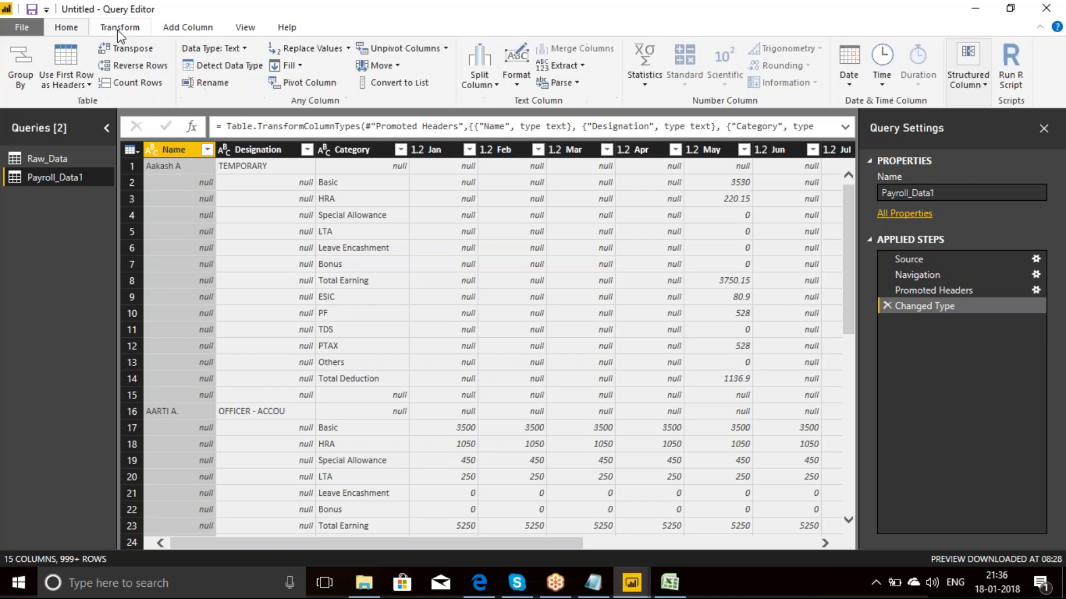
{"action": "left_click", "coordinate": [300, 65]}
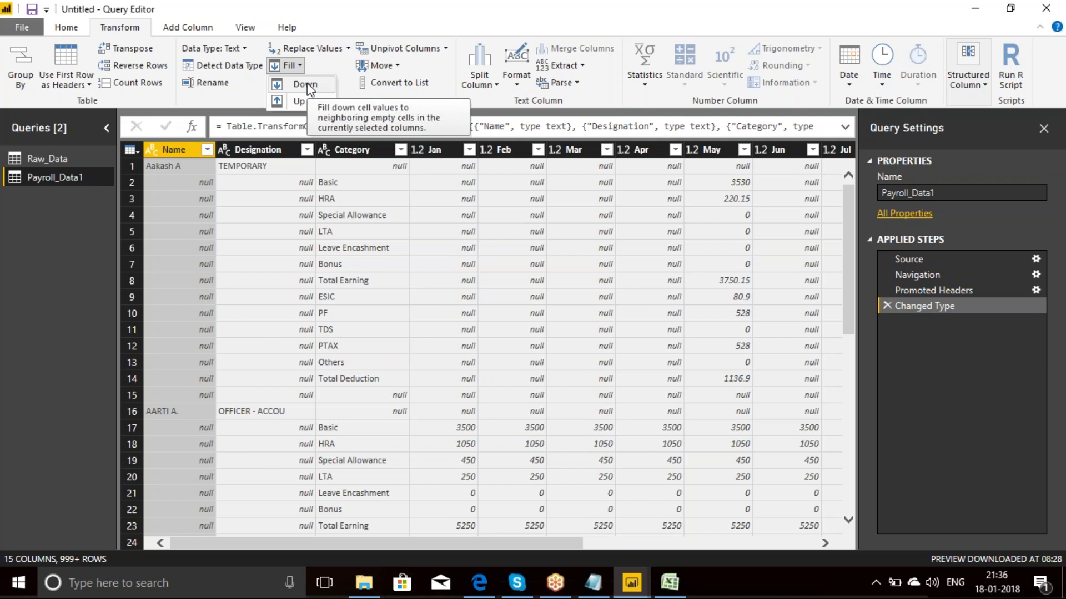
{"action": "left_click", "coordinate": [305, 84]}
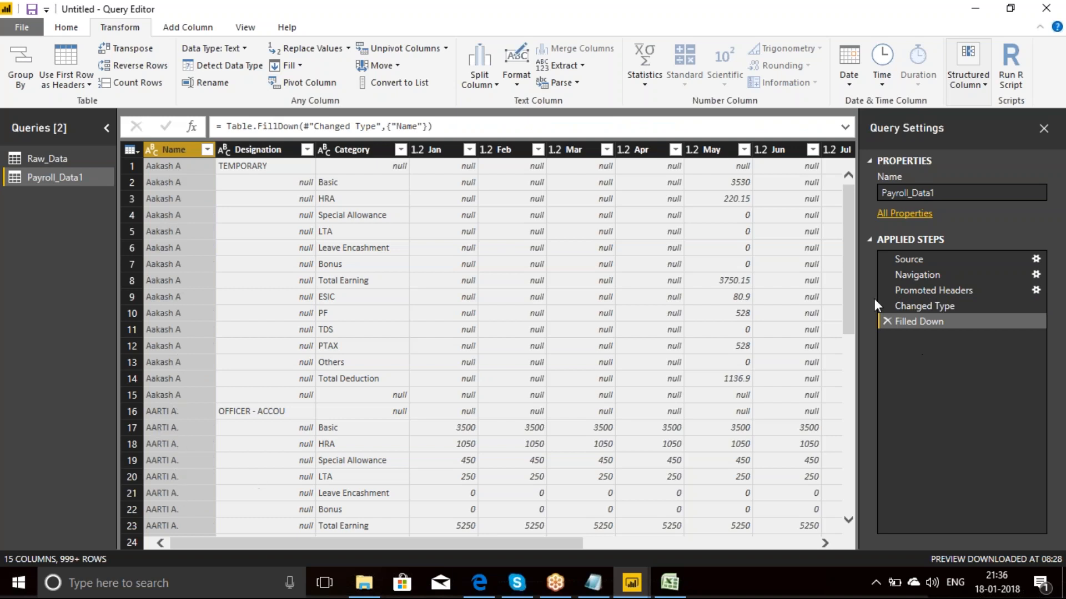
{"action": "left_click_drag", "start_coordinate": [851, 290], "coordinate": [880, 175]}
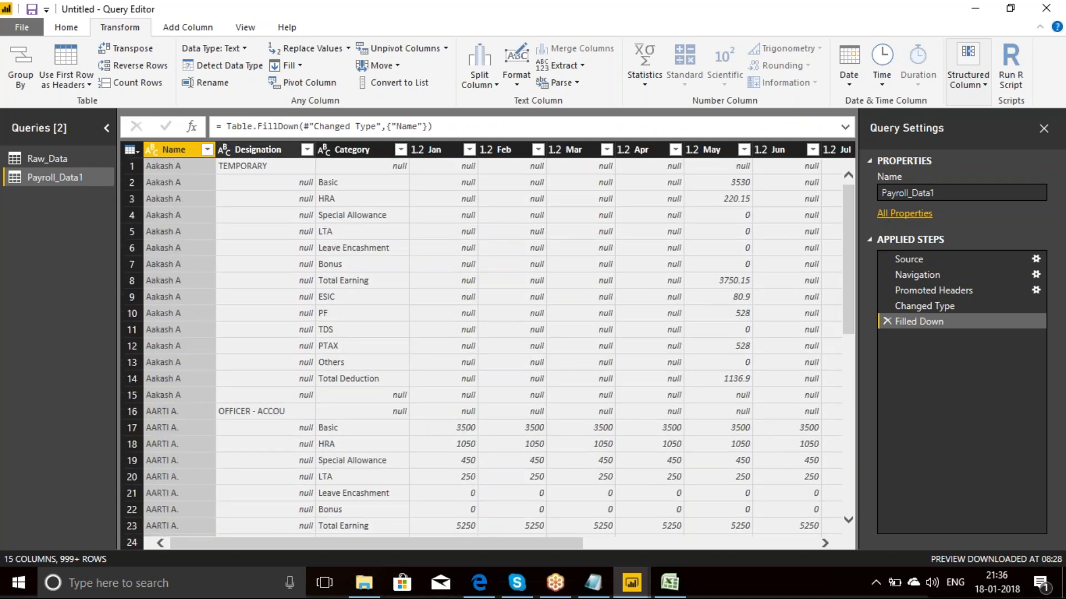
{"action": "left_click", "coordinate": [255, 149]}
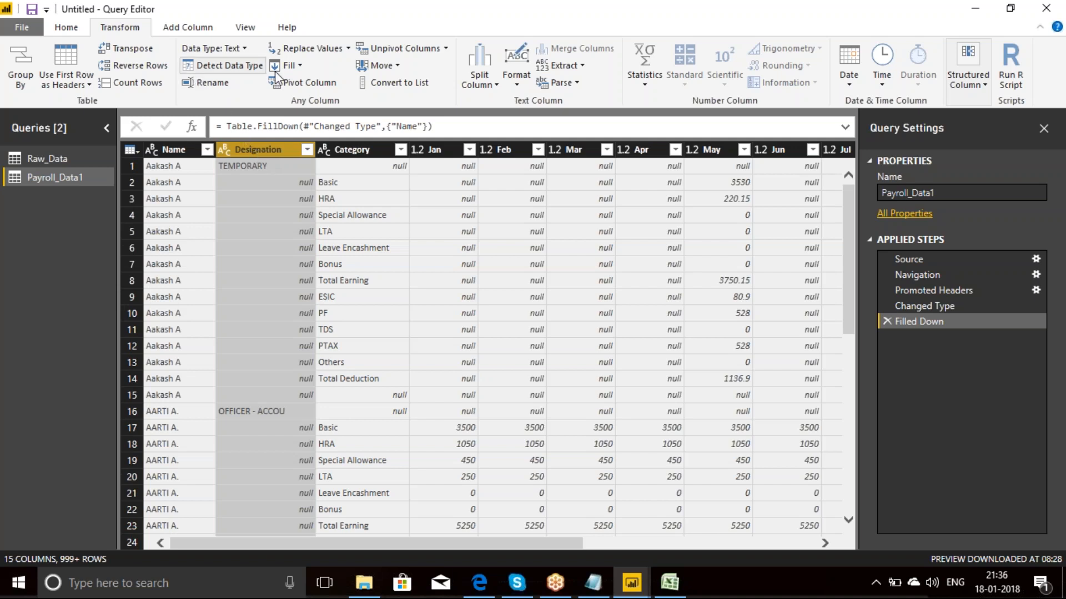
{"action": "left_click", "coordinate": [300, 66]}
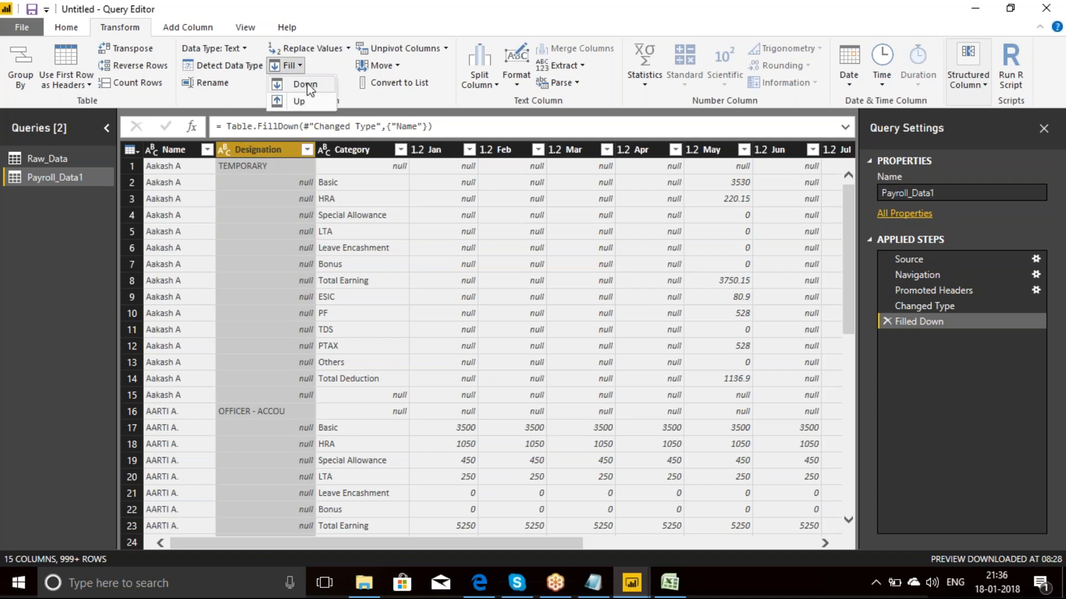
{"action": "left_click", "coordinate": [308, 88]}
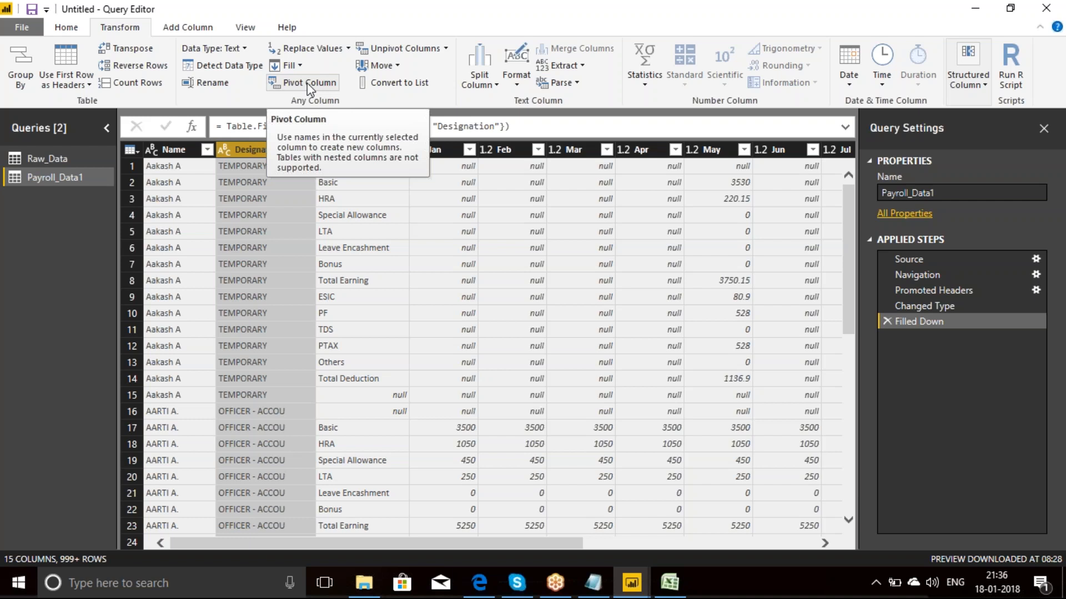
Step: Start a conditional column on the Payroll_Data1 query and name it CategoryNew
{"action": "left_click", "coordinate": [187, 30]}
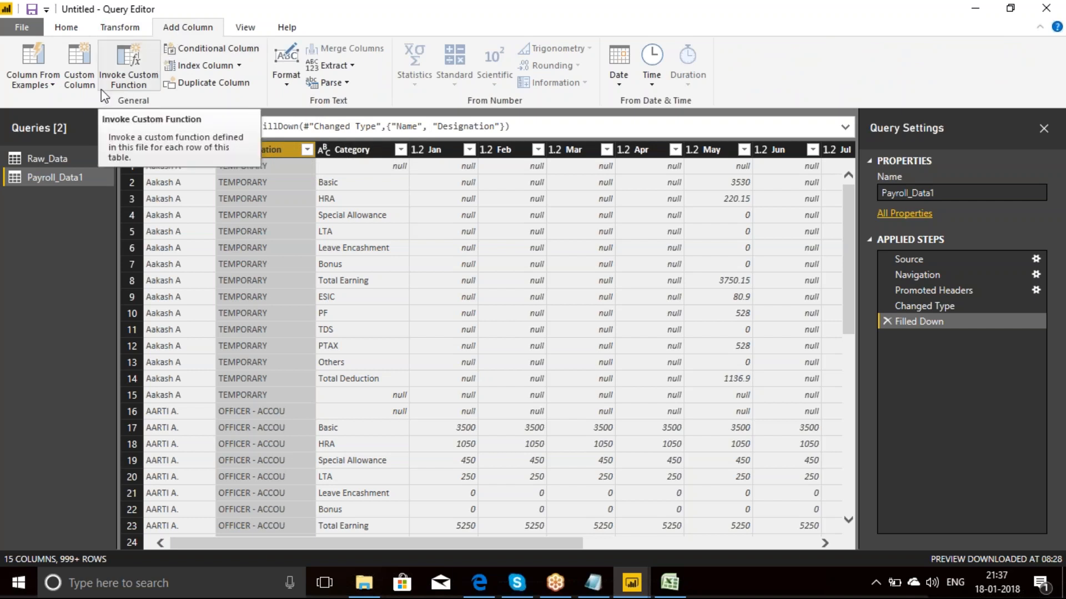
{"action": "left_click", "coordinate": [206, 49]}
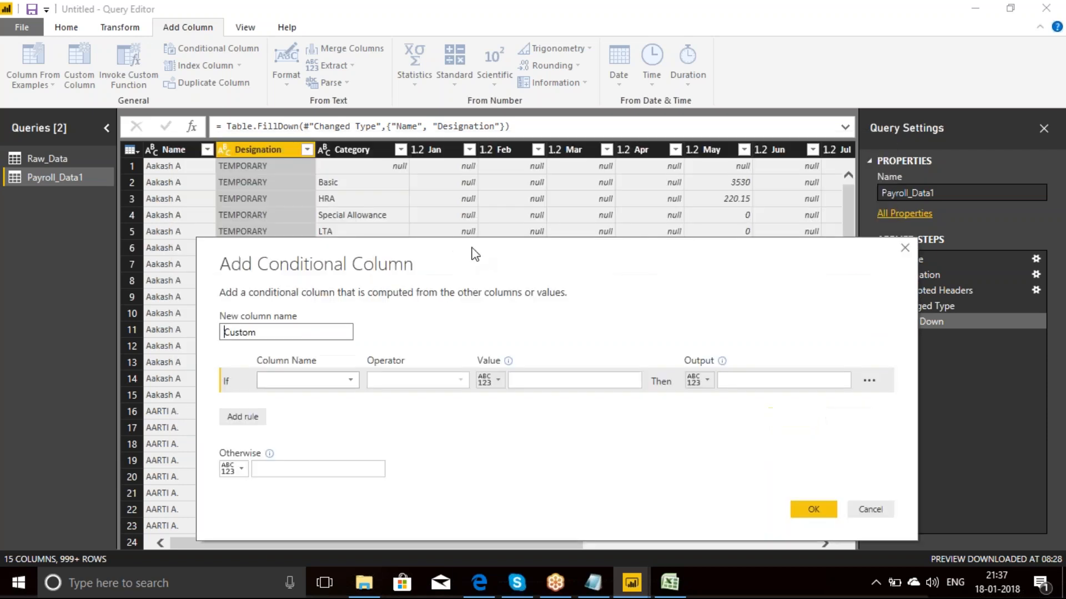
{"action": "double_click", "coordinate": [276, 290]}
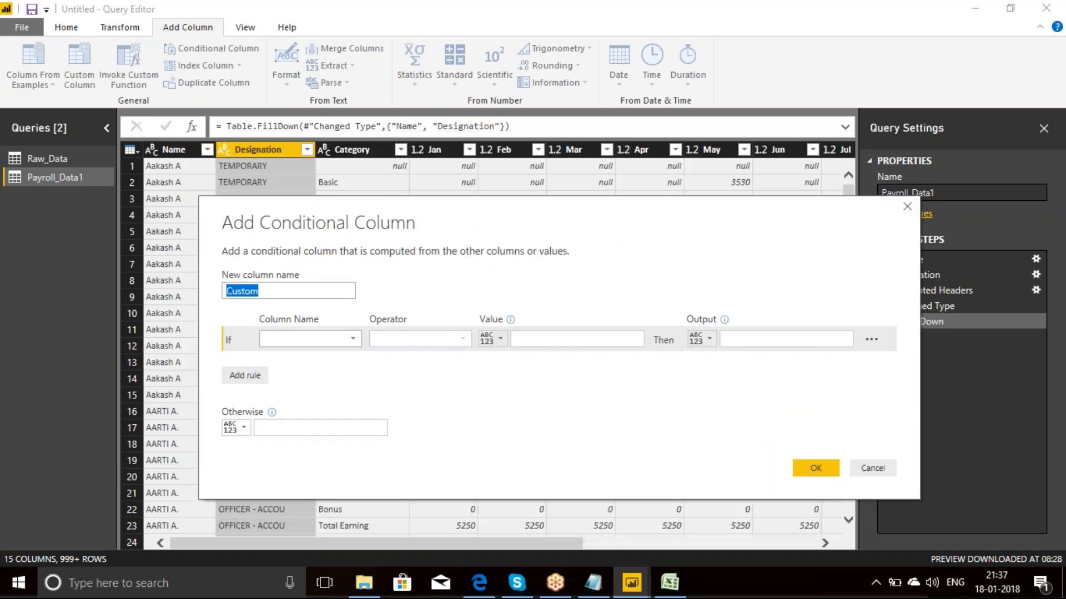
{"action": "key", "text": "BackSpace"}
{"action": "type", "text": "C"}
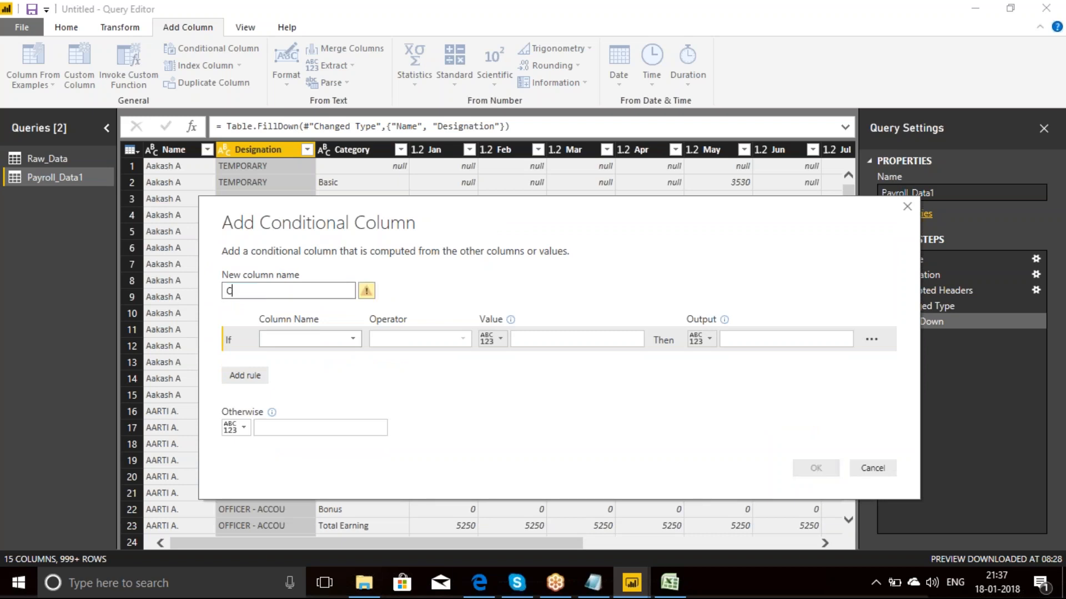
{"action": "type", "text": "at"}
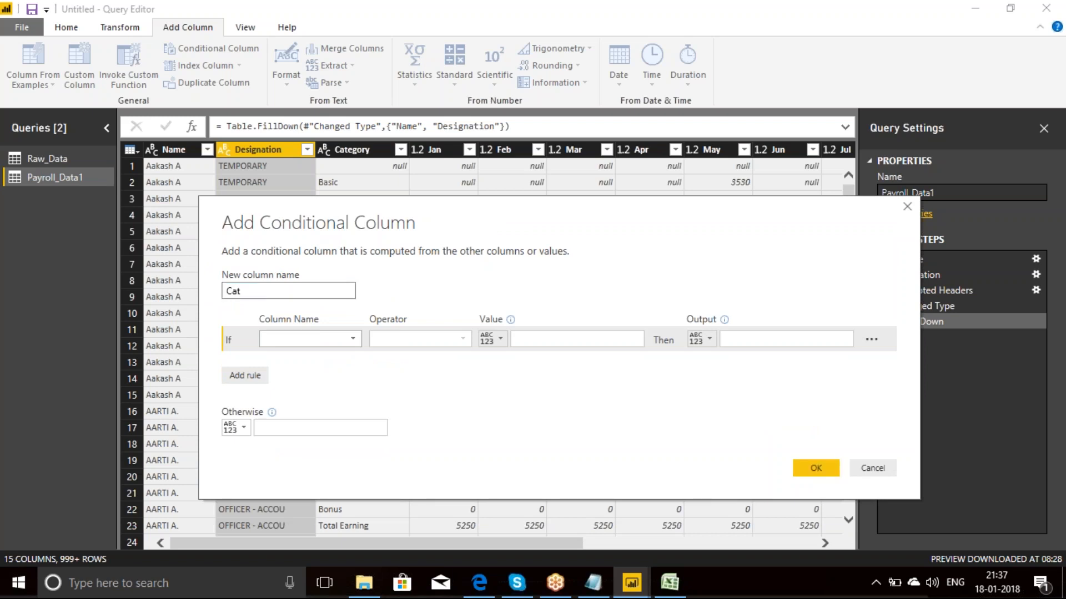
{"action": "type", "text": "egoryNew"}
Step: Set the condition of the CategoryNew column to Category contains Total
{"action": "left_click", "coordinate": [355, 339]}
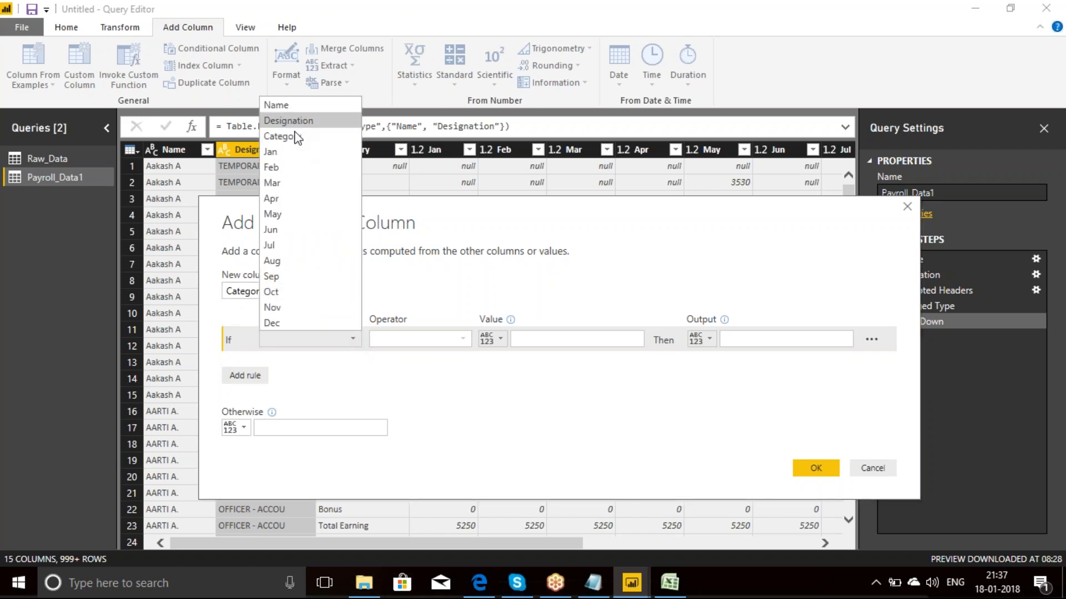
{"action": "left_click", "coordinate": [294, 137]}
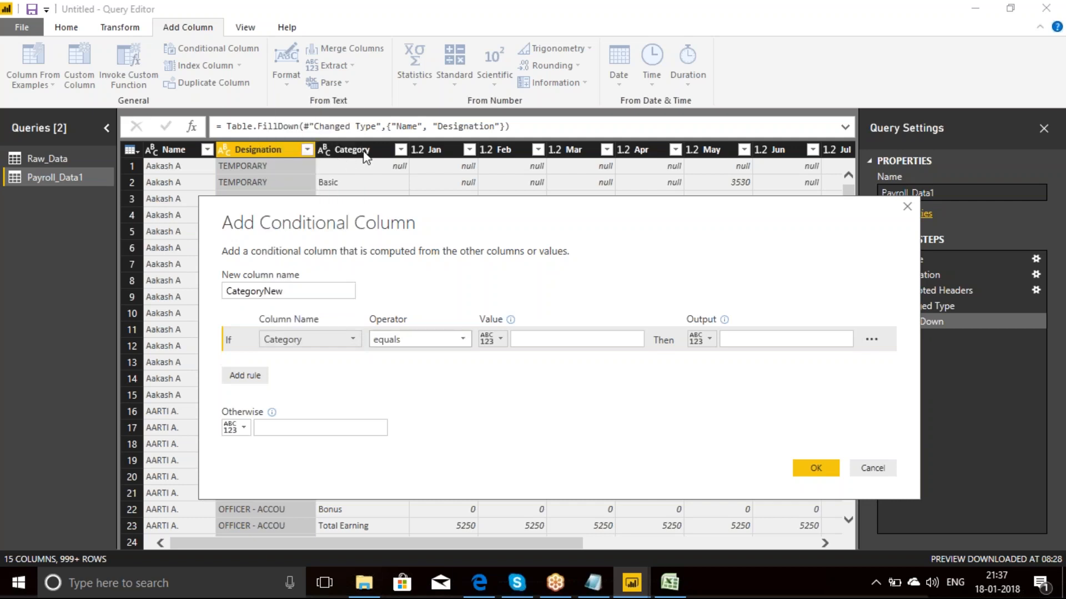
{"action": "left_click", "coordinate": [463, 339]}
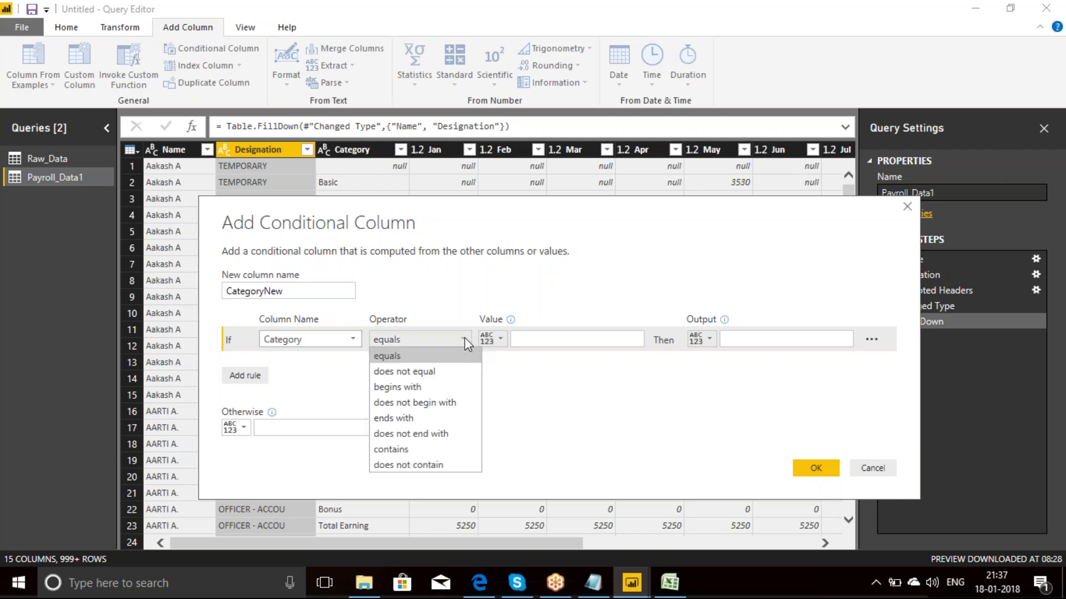
{"action": "left_click", "coordinate": [401, 449]}
{"action": "left_click", "coordinate": [527, 339]}
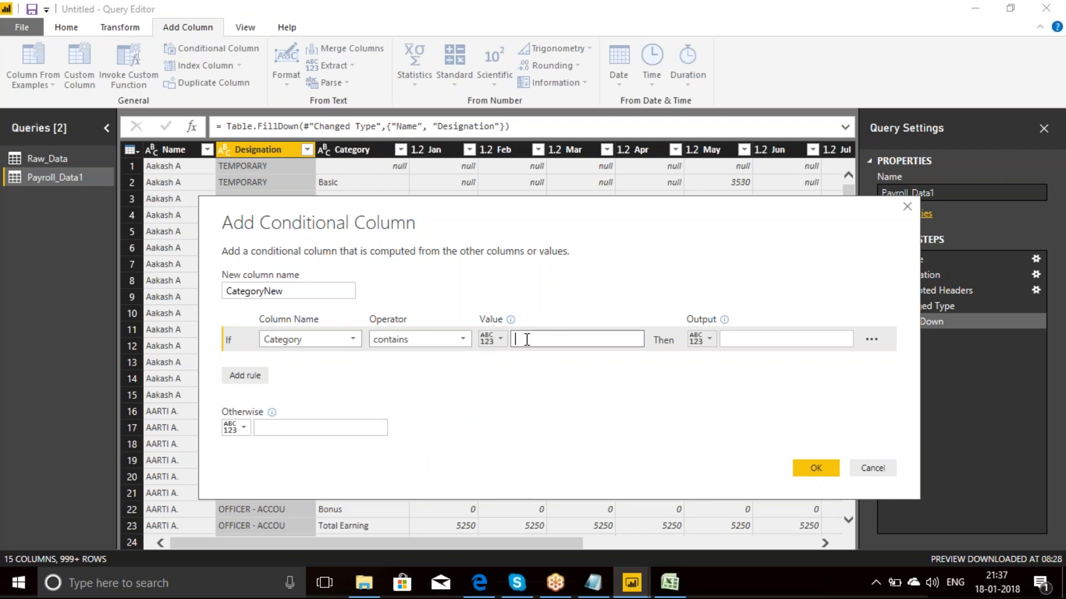
{"action": "type", "text": "Total"}
Step: Make the rule output the Category column, otherwise null, and add the CategoryNew column to the query
{"action": "left_click", "coordinate": [708, 336]}
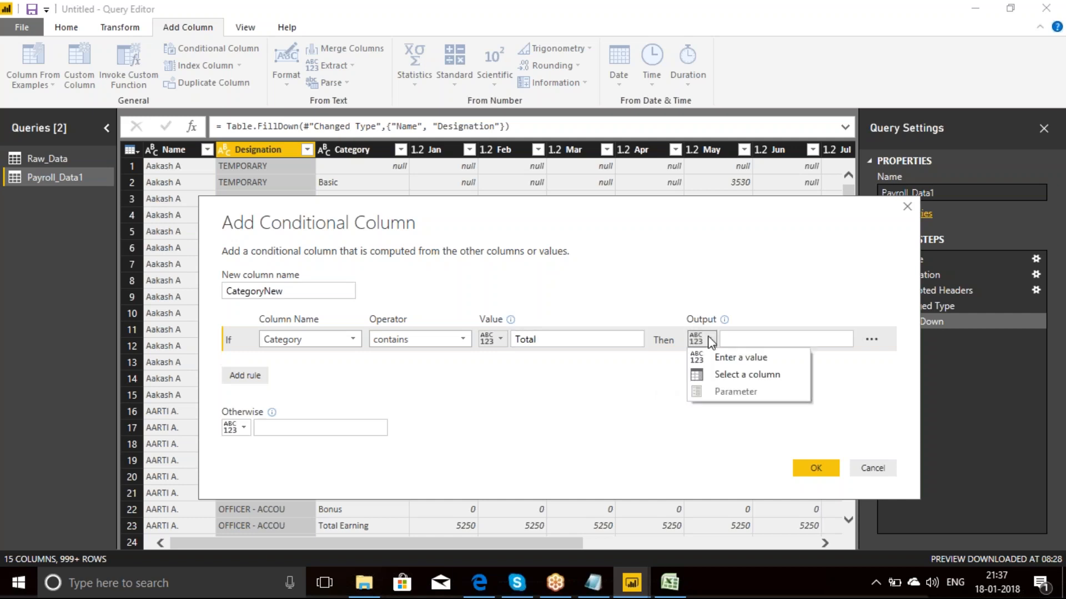
{"action": "left_click", "coordinate": [747, 375]}
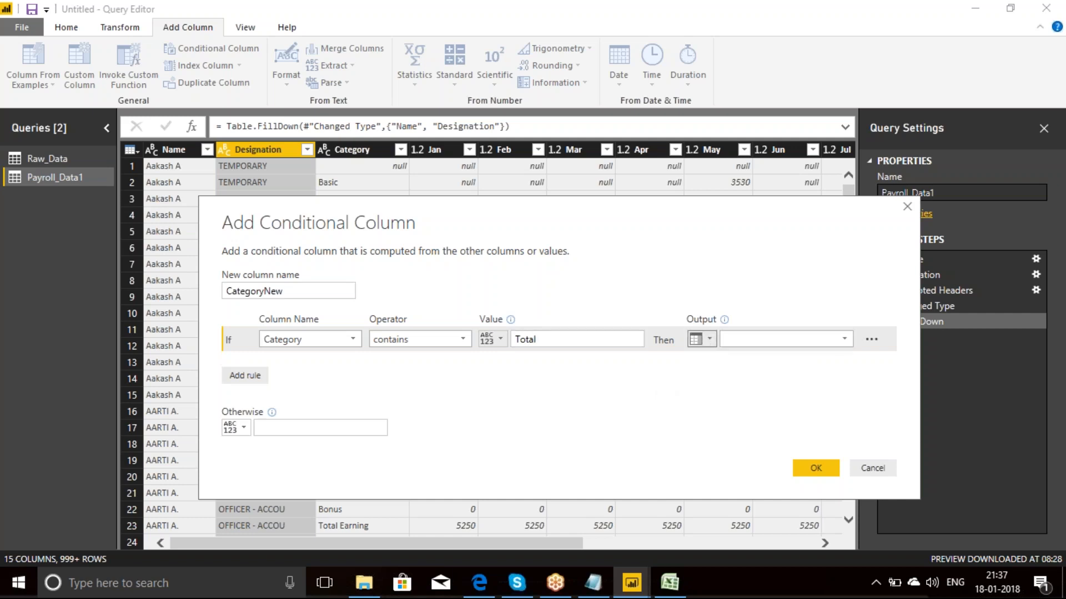
{"action": "left_click", "coordinate": [846, 336]}
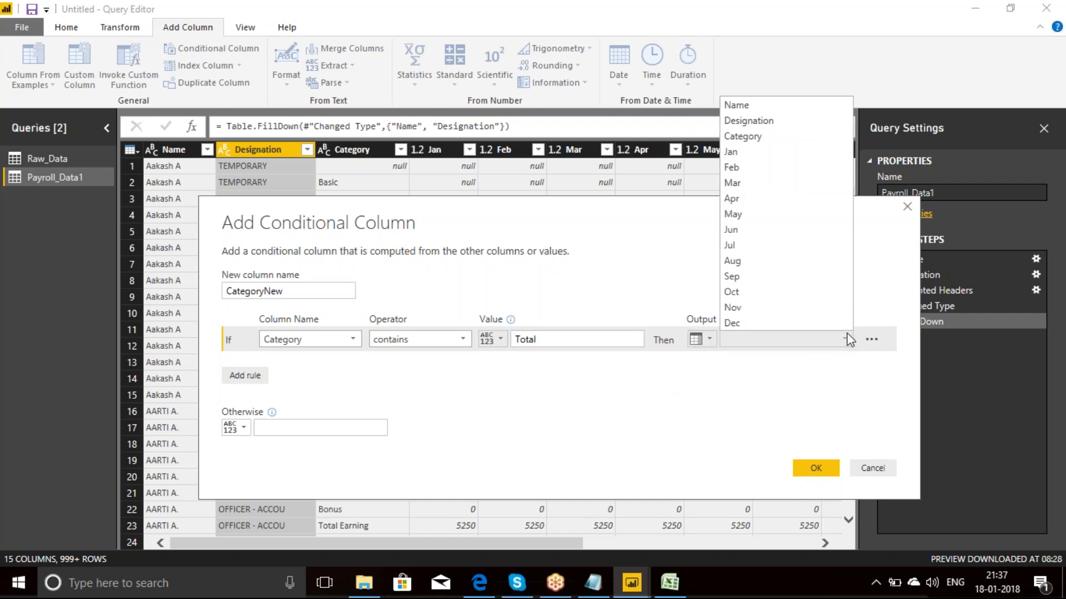
{"action": "left_click", "coordinate": [747, 136]}
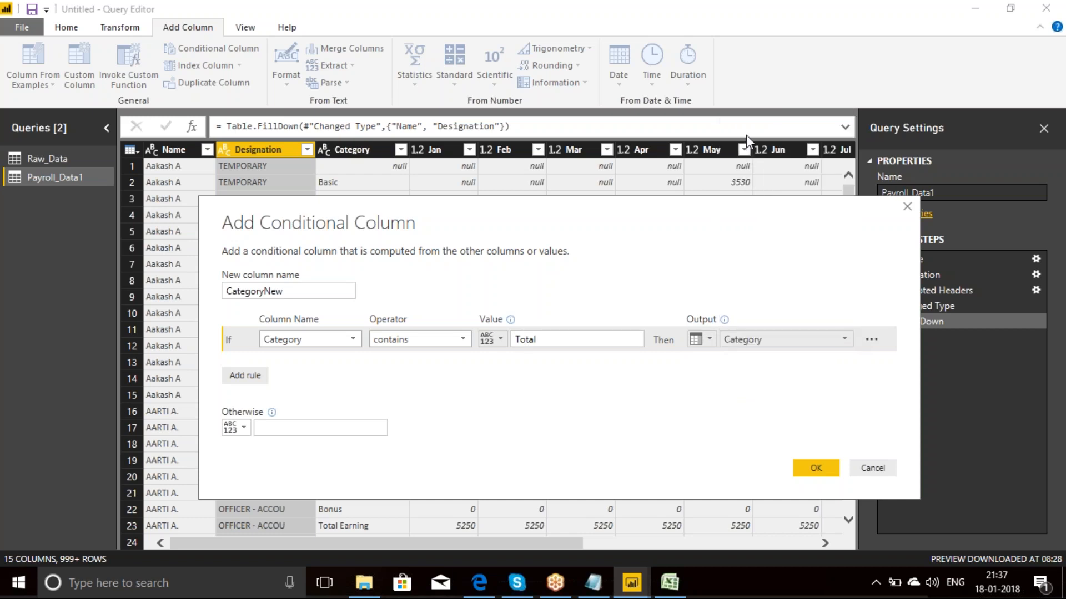
{"action": "left_click", "coordinate": [269, 427]}
{"action": "type", "text": "null"}
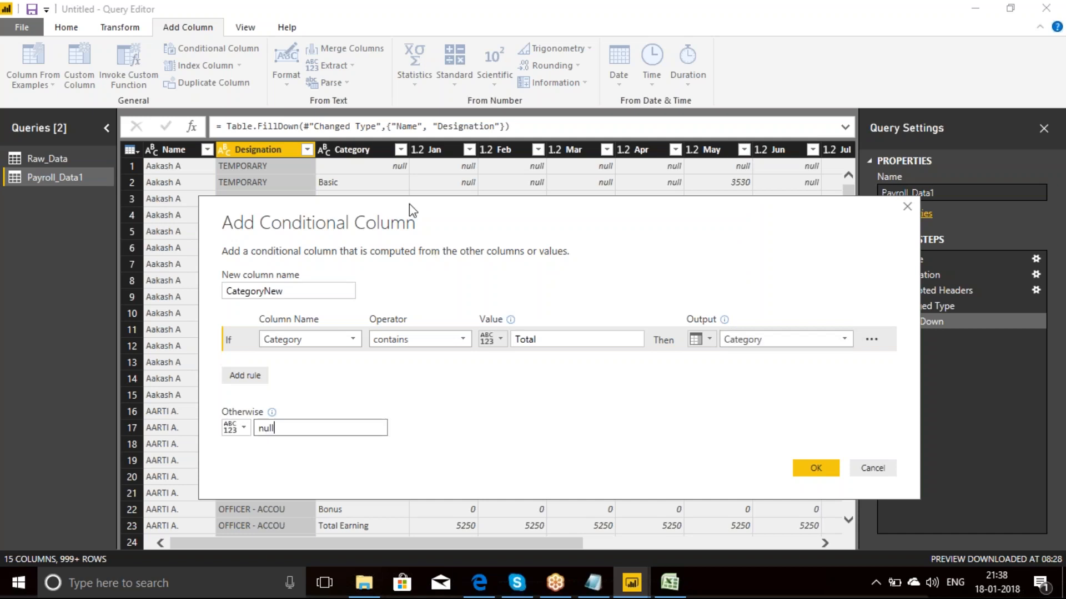
{"action": "left_click_drag", "start_coordinate": [408, 203], "coordinate": [399, 263]}
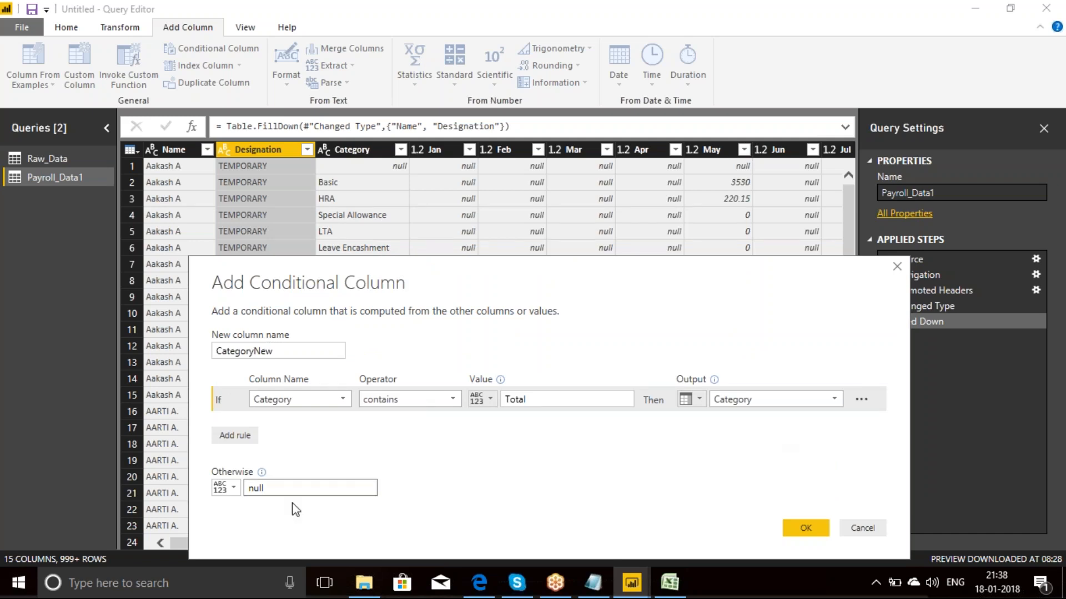
{"action": "left_click", "coordinate": [806, 528]}
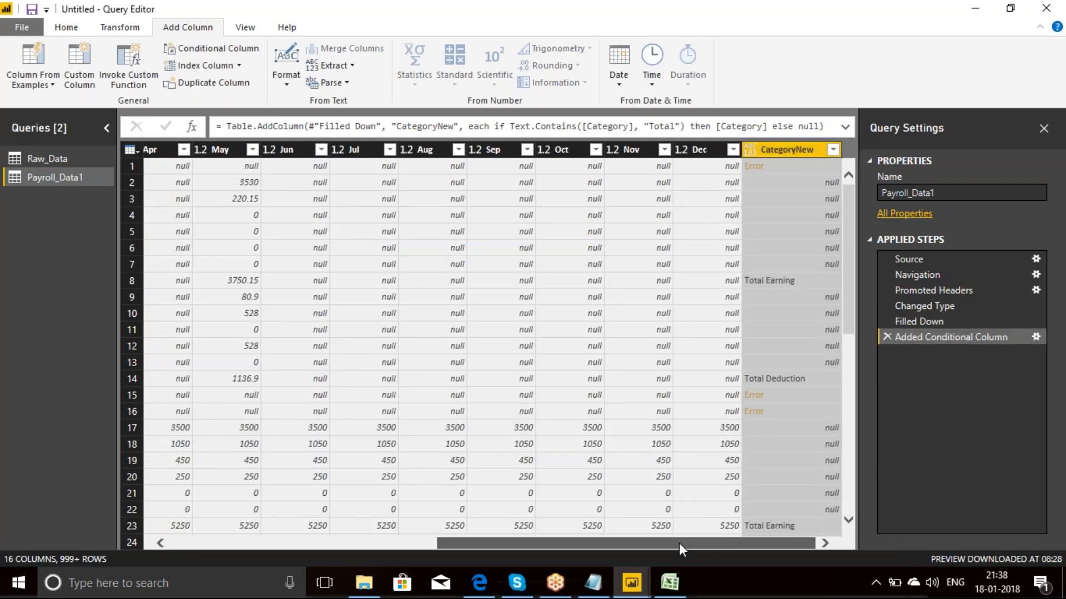
Step: Filter the null rows out of the Category column and check the CategoryNew column at the table's end
{"action": "left_click_drag", "start_coordinate": [679, 543], "coordinate": [322, 548]}
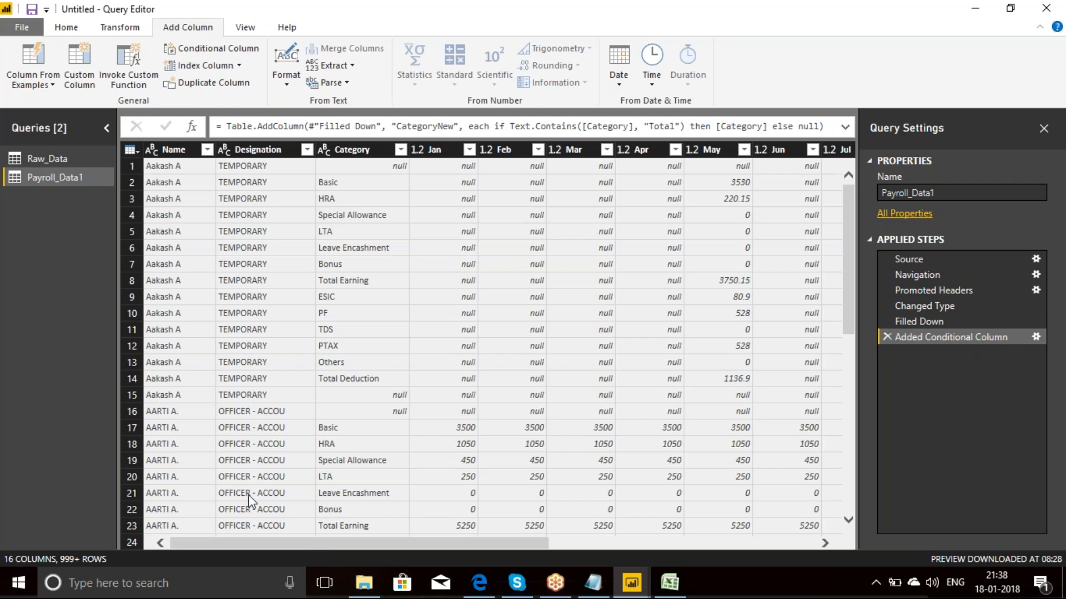
{"action": "left_click", "coordinate": [399, 149]}
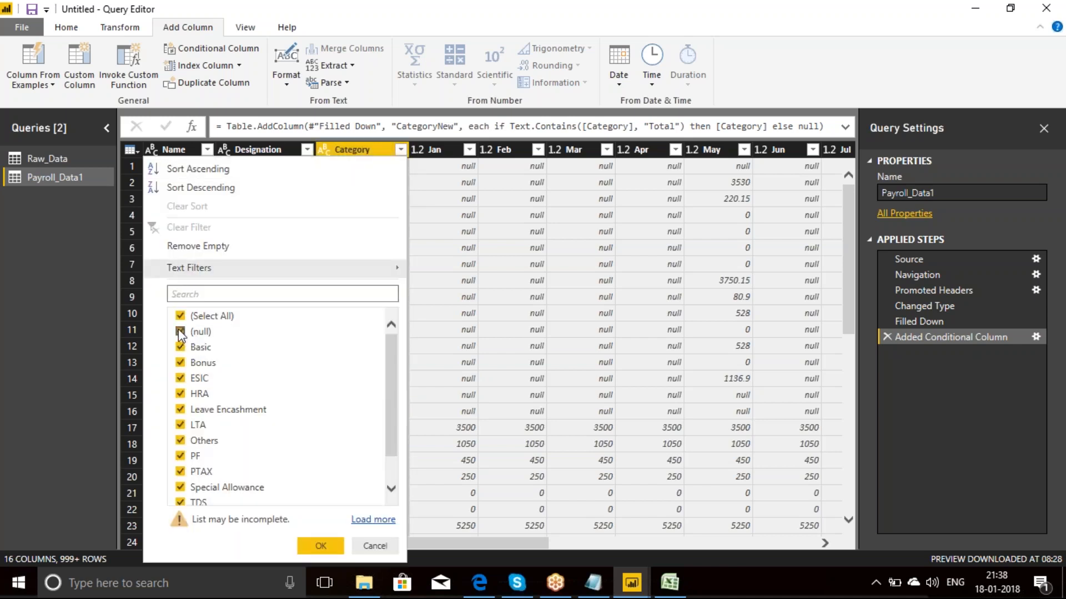
{"action": "left_click", "coordinate": [180, 332]}
{"action": "left_click", "coordinate": [321, 550]}
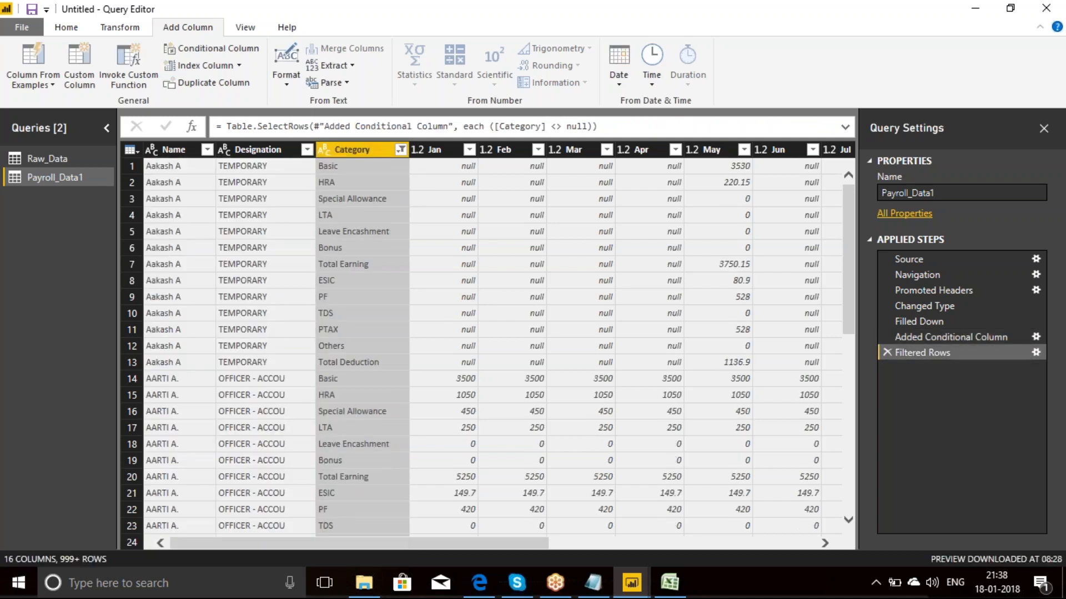
{"action": "left_click_drag", "start_coordinate": [525, 539], "coordinate": [806, 531]}
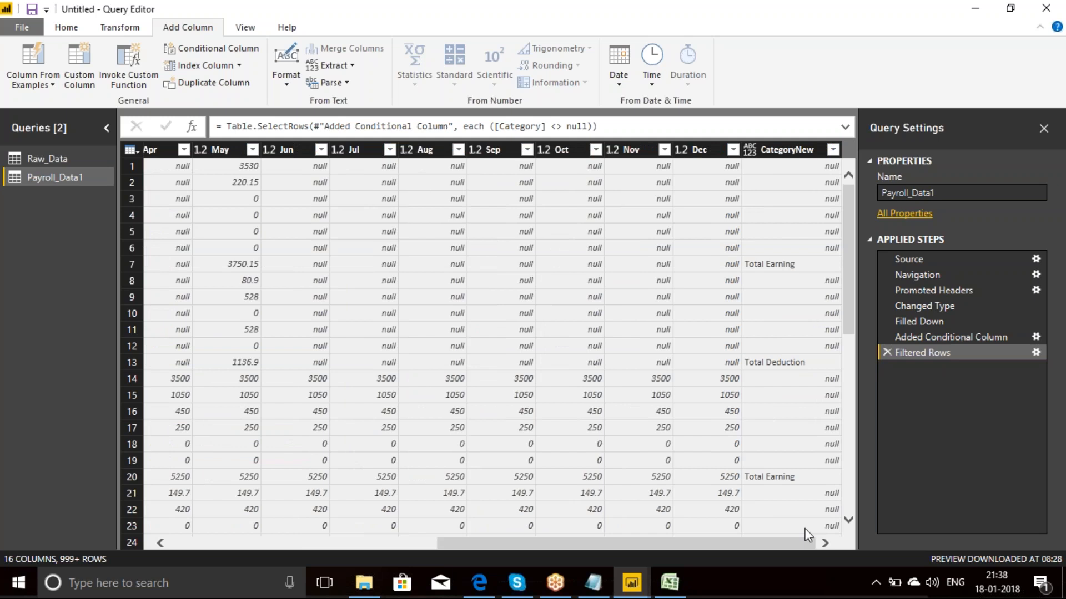
Step: Move the CategoryNew column from the table's end to directly after the Category column, before Jan
{"action": "left_click_drag", "start_coordinate": [783, 150], "coordinate": [195, 161]}
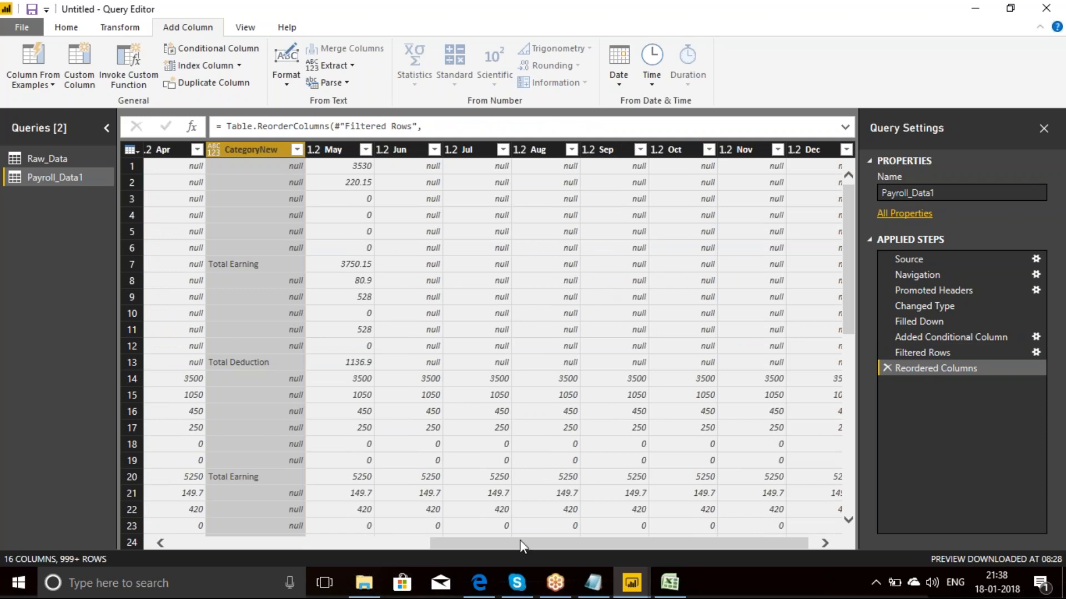
{"action": "left_click_drag", "start_coordinate": [520, 541], "coordinate": [256, 539]}
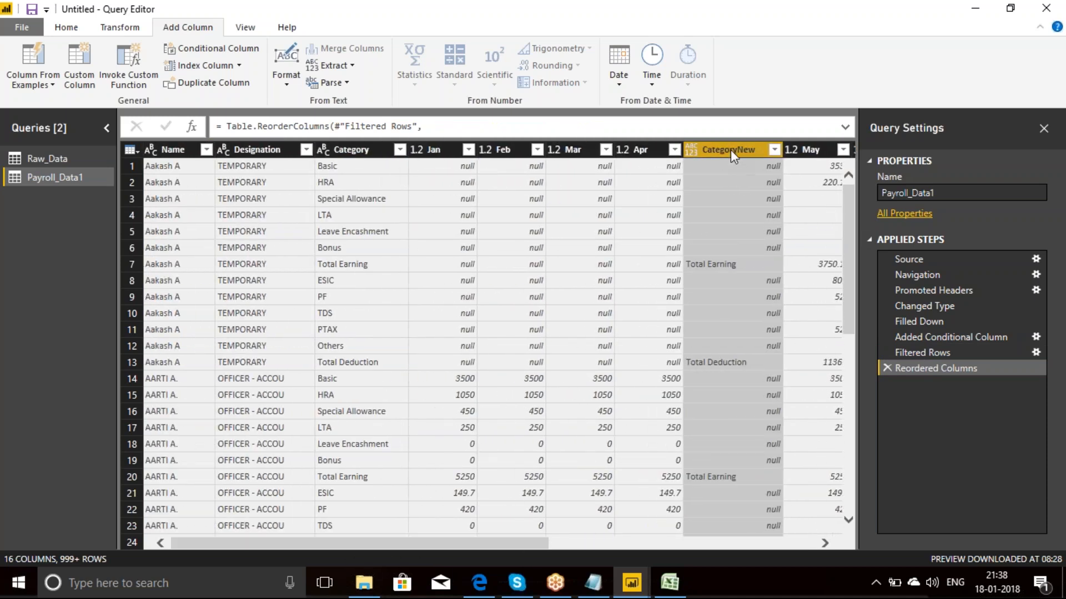
{"action": "left_click_drag", "start_coordinate": [730, 149], "coordinate": [450, 158]}
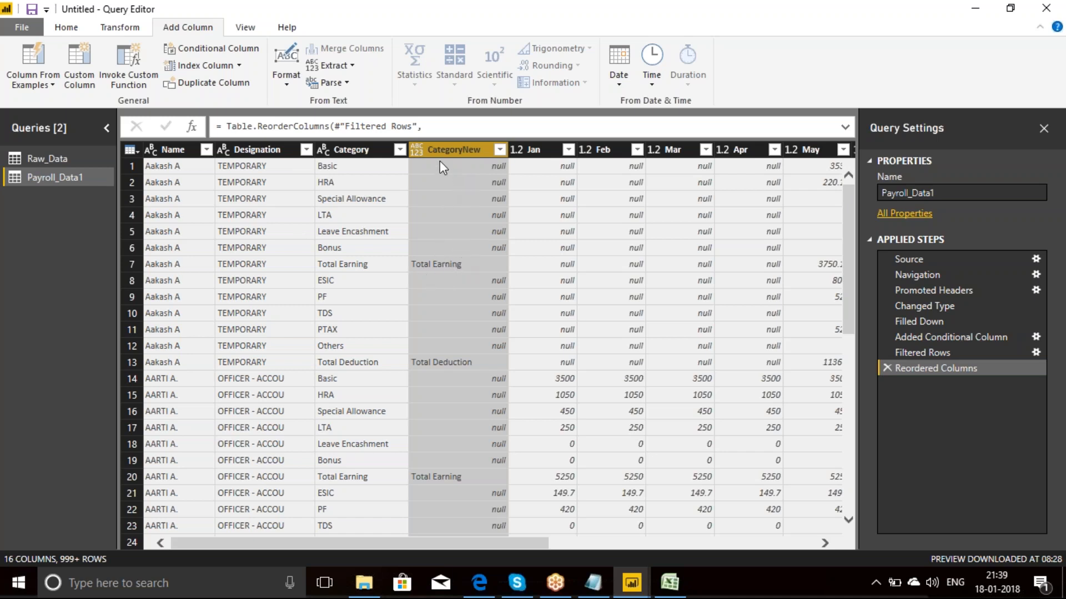
Step: Fill the empty cells of the CategoryNew column upward with the Total Earning and Total Deduction values
{"action": "left_click", "coordinate": [120, 27]}
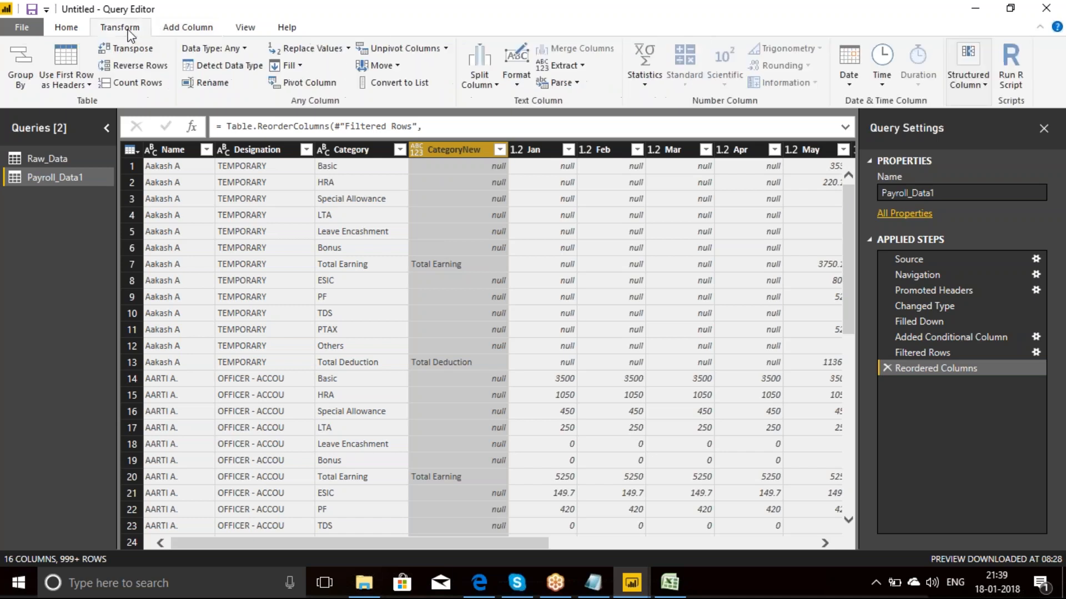
{"action": "left_click", "coordinate": [290, 66]}
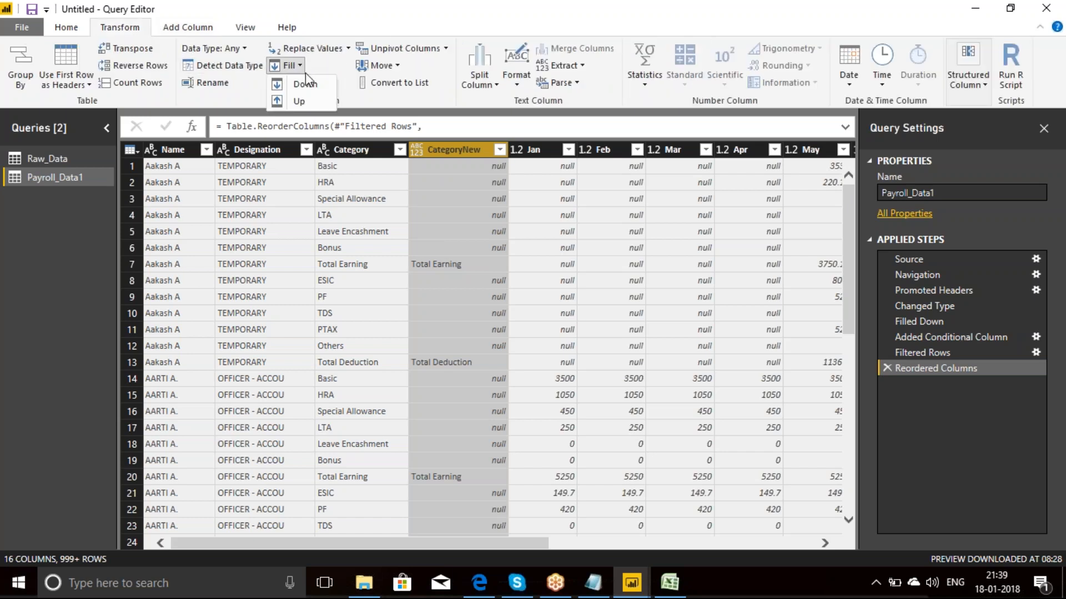
{"action": "left_click", "coordinate": [309, 104]}
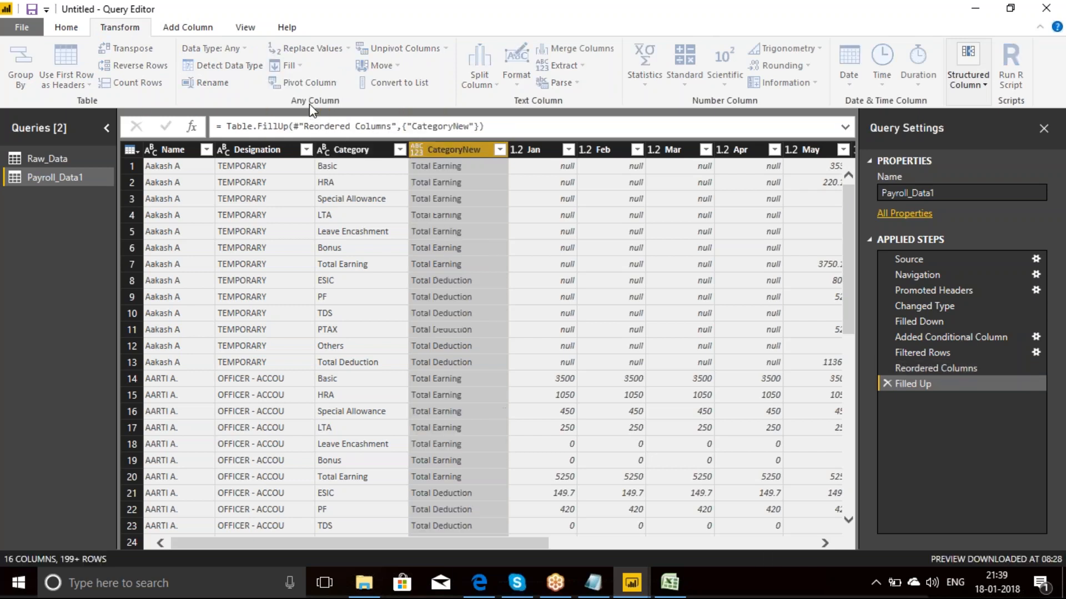
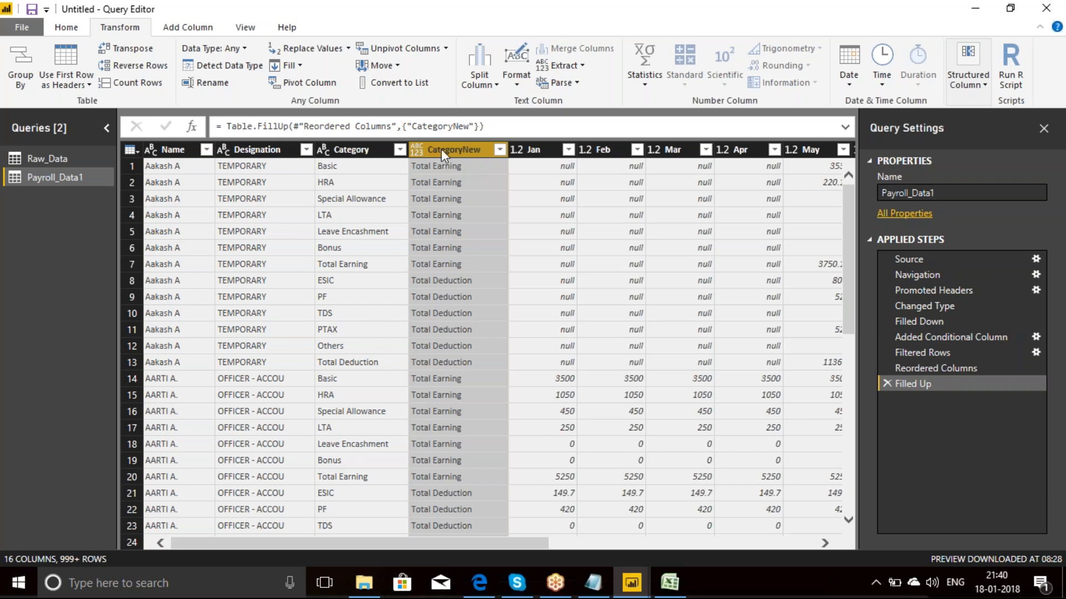
Step: Replace the value Total Earning with E_ in the CategoryNew column
{"action": "left_click", "coordinate": [321, 54]}
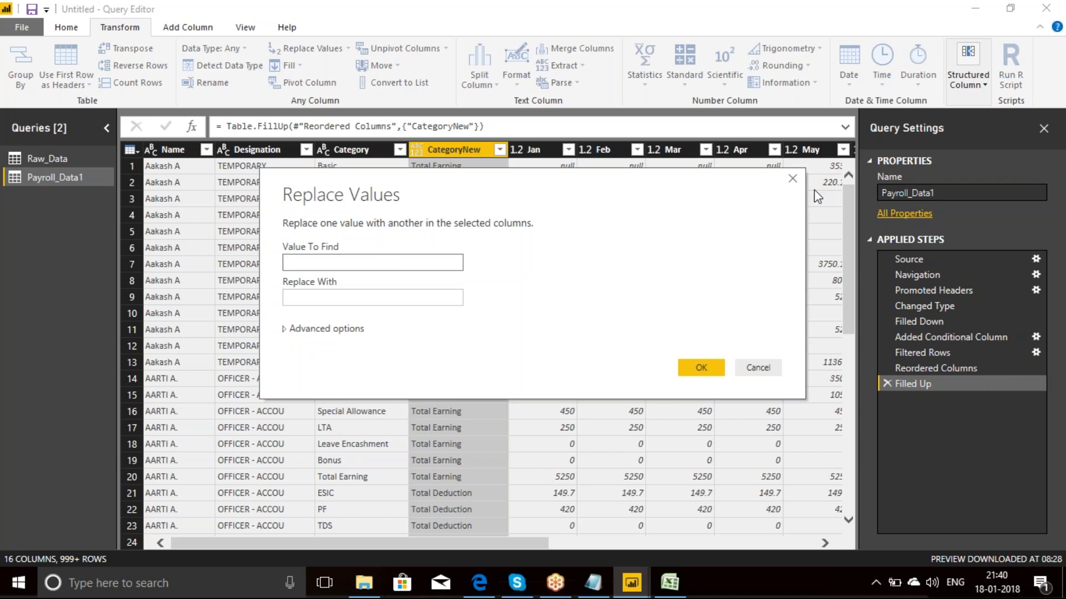
{"action": "left_click", "coordinate": [794, 180]}
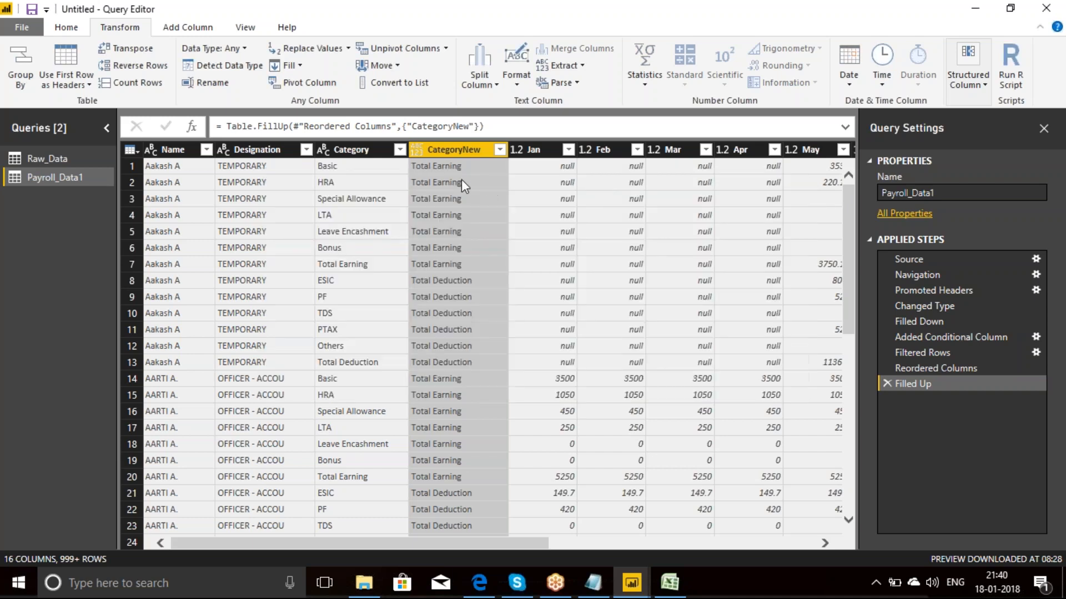
{"action": "left_click", "coordinate": [451, 166]}
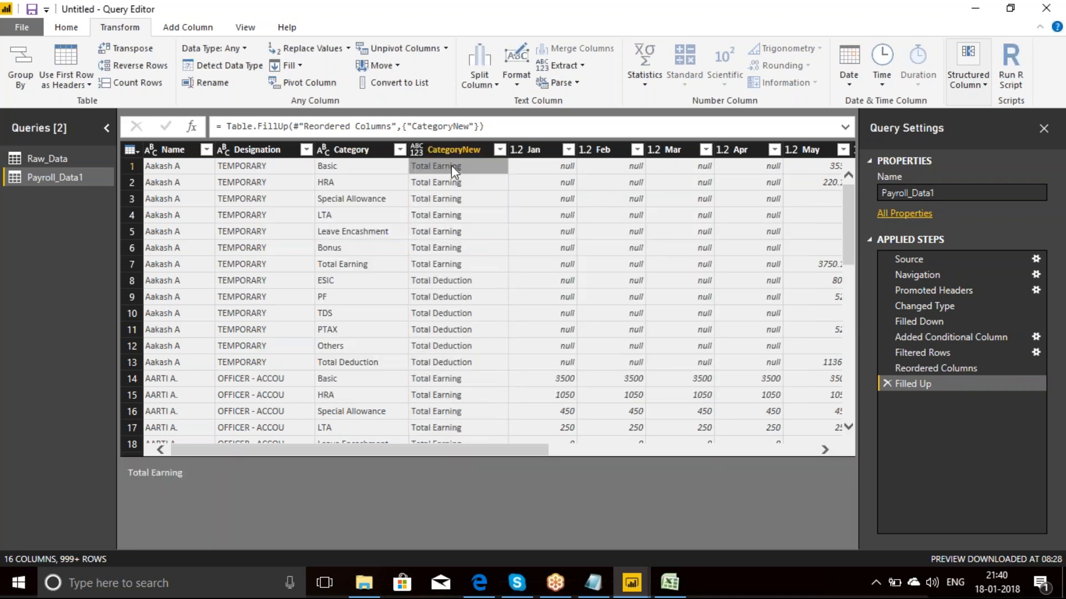
{"action": "left_click", "coordinate": [313, 49]}
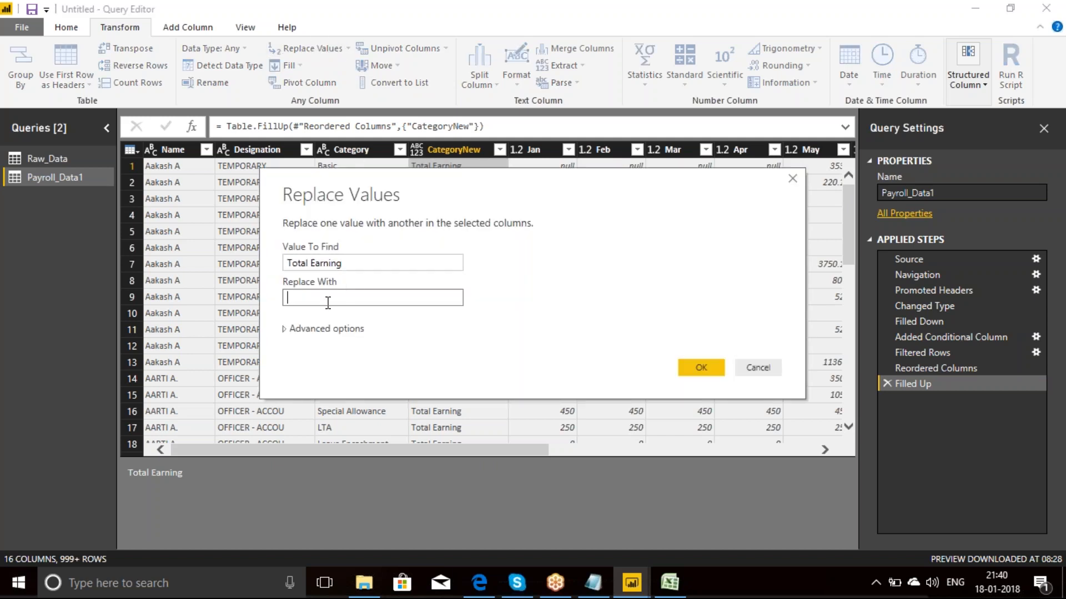
{"action": "type", "text": "E"}
{"action": "left_click", "coordinate": [701, 364]}
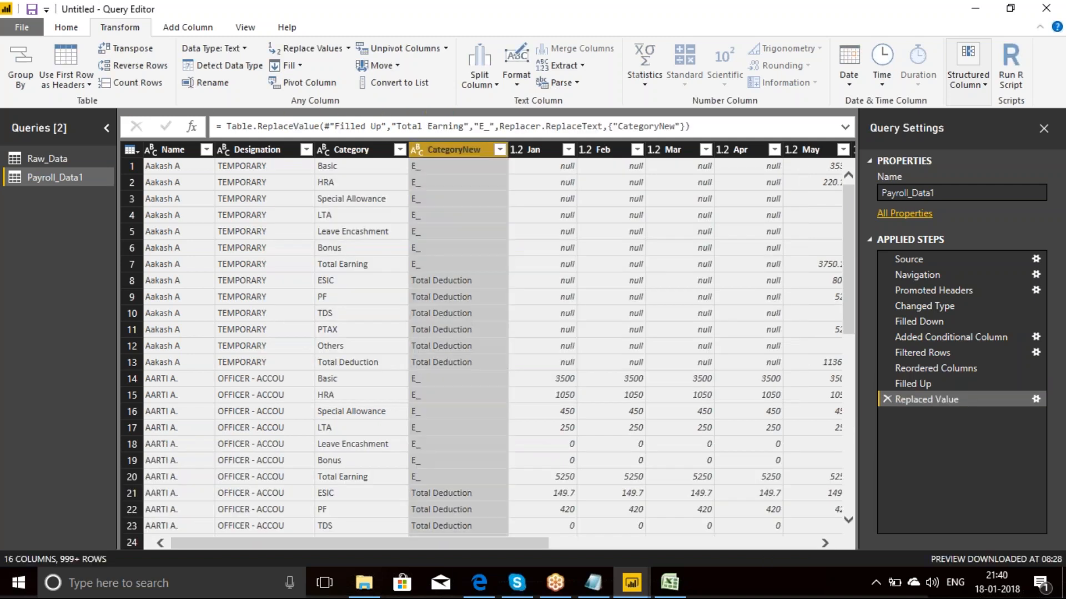
Step: Replace the value Total Deduction with D_ in the CategoryNew column
{"action": "left_click", "coordinate": [446, 279]}
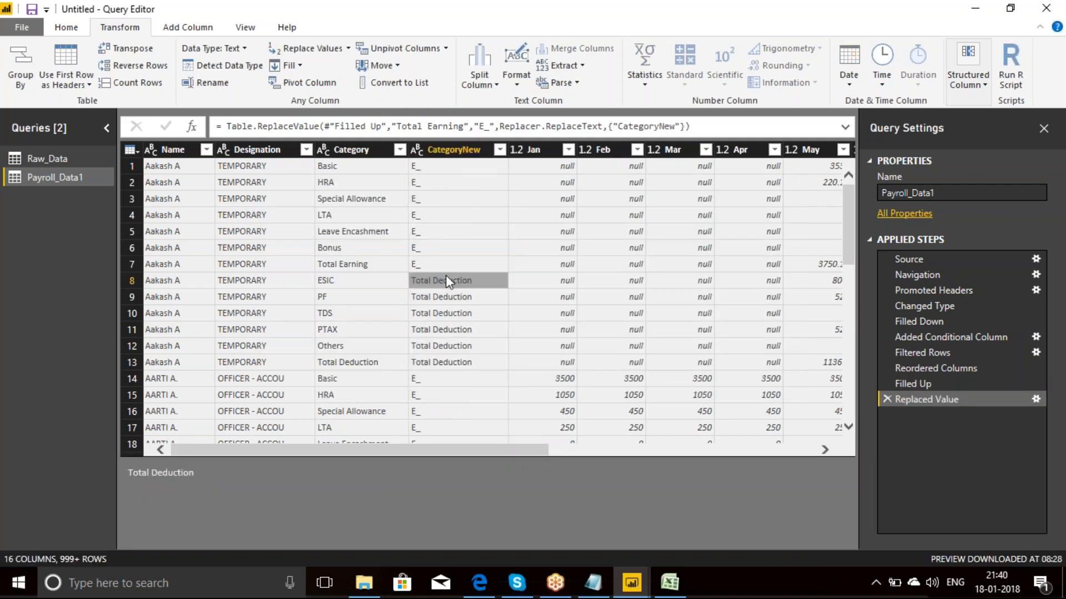
{"action": "left_click", "coordinate": [312, 50]}
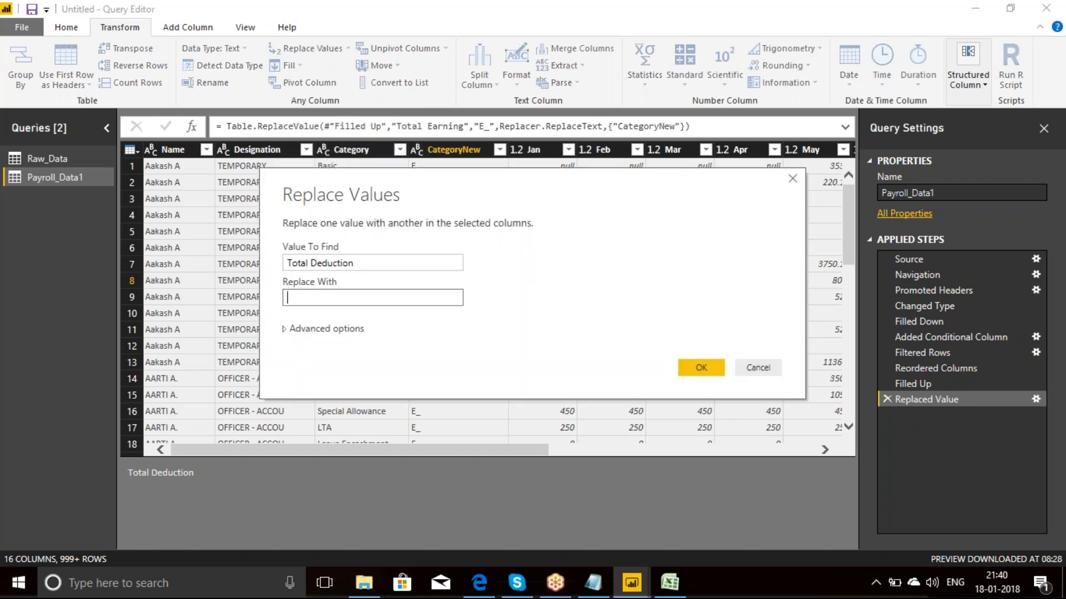
{"action": "type", "text": "D_"}
{"action": "key", "text": "Return"}
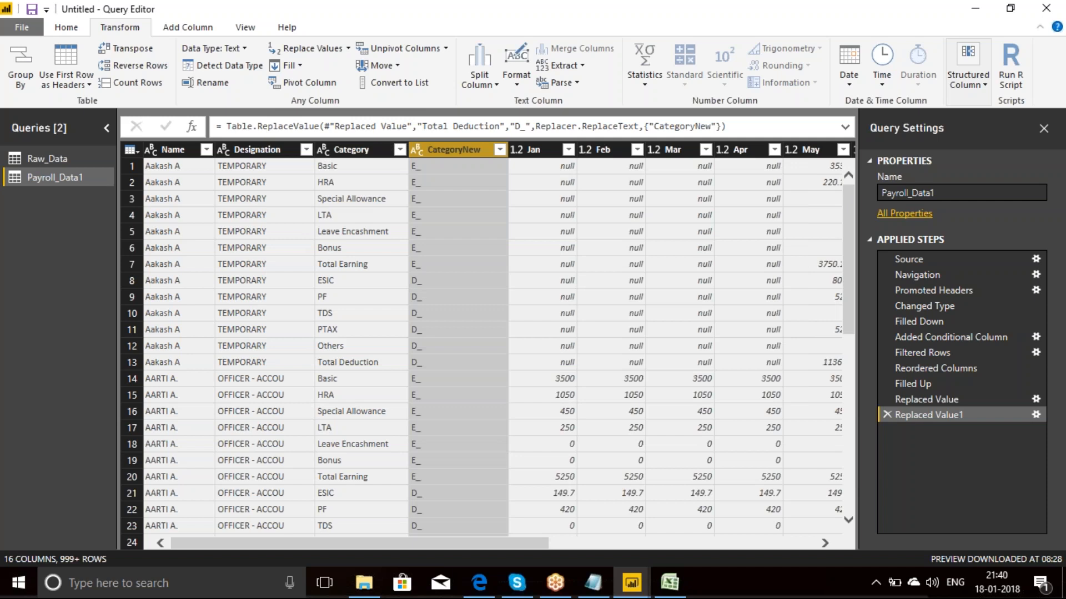
Step: Move CategoryNew directly before Category and merge the two columns without a separator under the new name Category
{"action": "left_click_drag", "start_coordinate": [454, 152], "coordinate": [344, 155]}
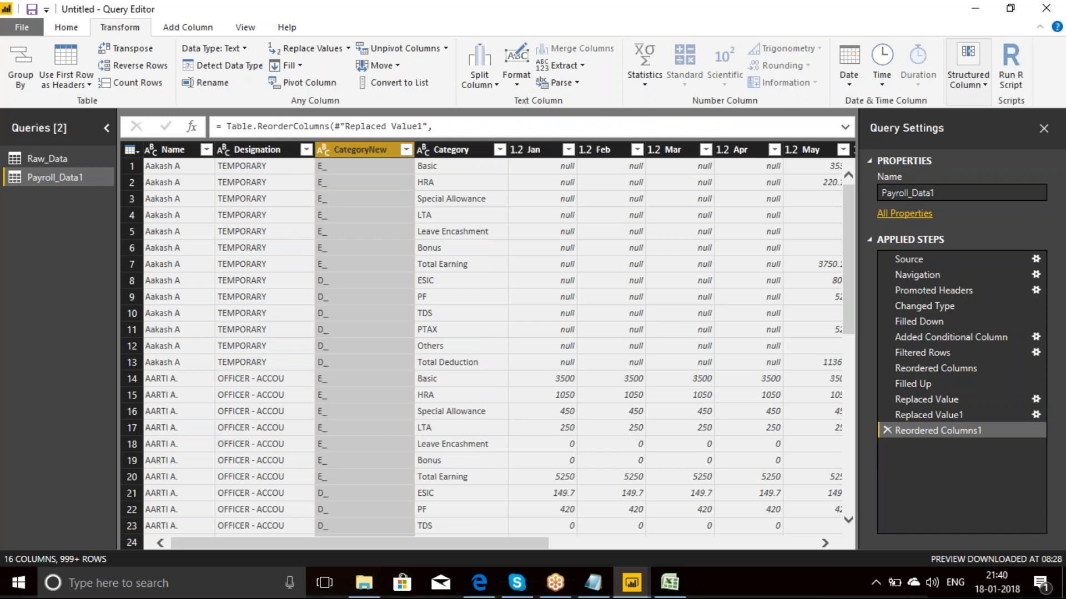
{"action": "left_click", "coordinate": [436, 149], "text": "ctrl"}
{"action": "left_click", "coordinate": [435, 149], "text": "ctrl"}
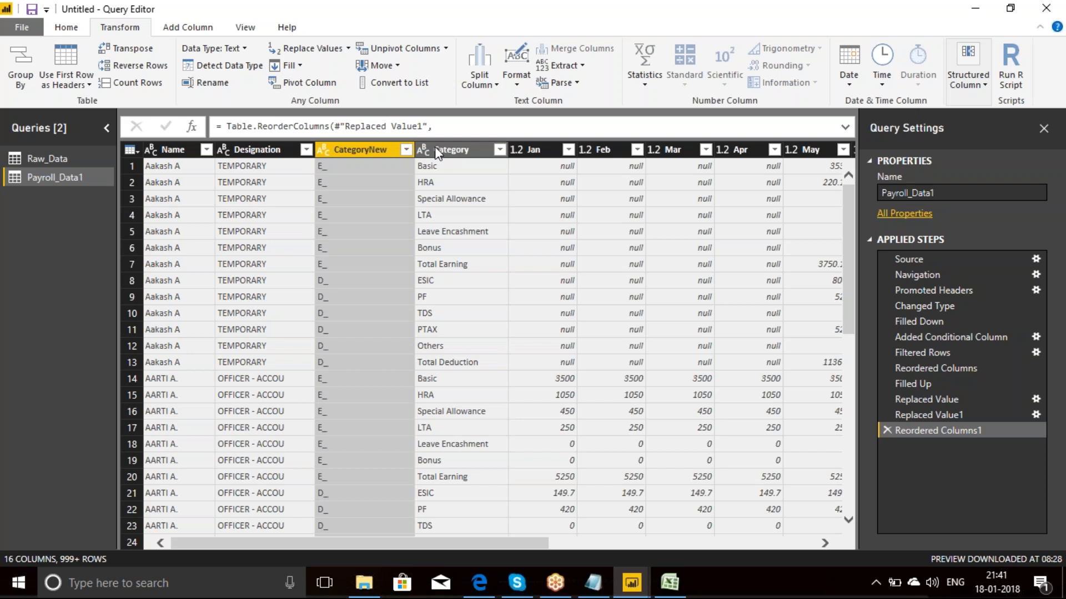
{"action": "left_click", "coordinate": [434, 147], "text": "ctrl"}
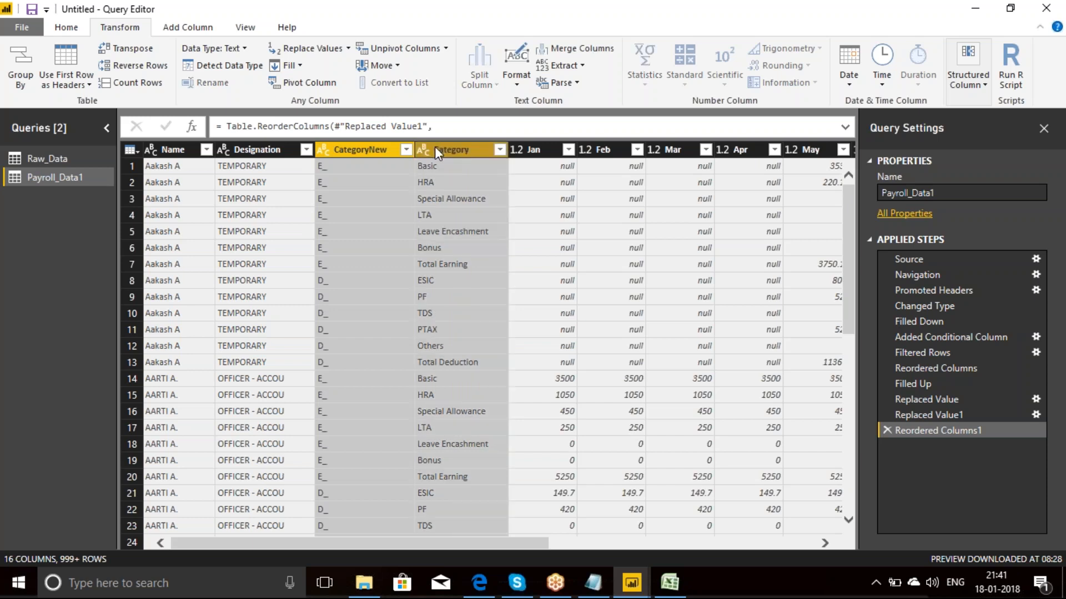
{"action": "left_click", "coordinate": [577, 49]}
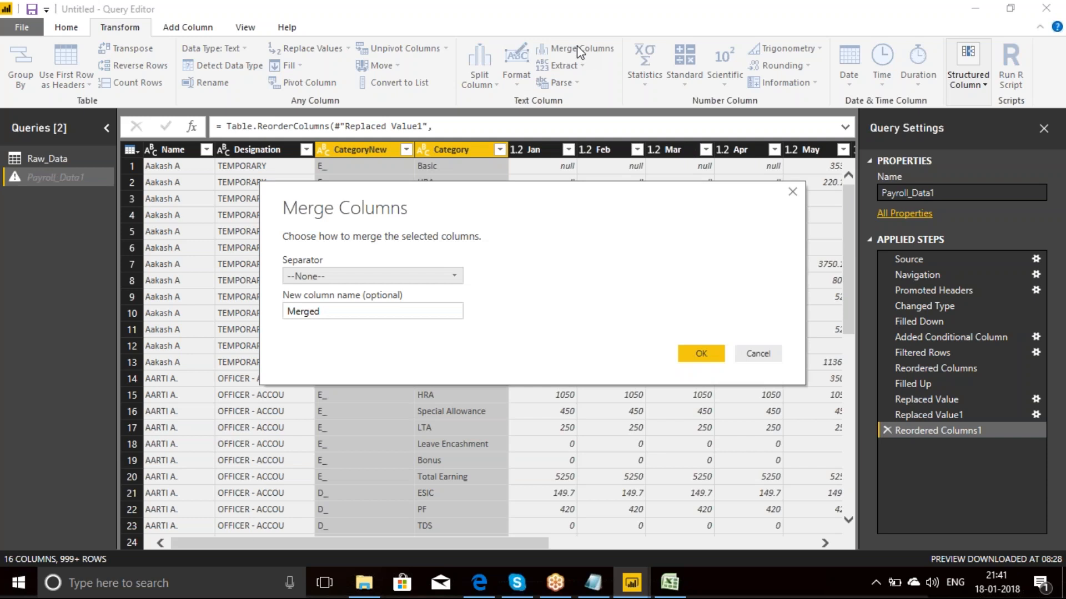
{"action": "left_click", "coordinate": [420, 310]}
{"action": "left_click_drag", "start_coordinate": [421, 311], "coordinate": [241, 316]}
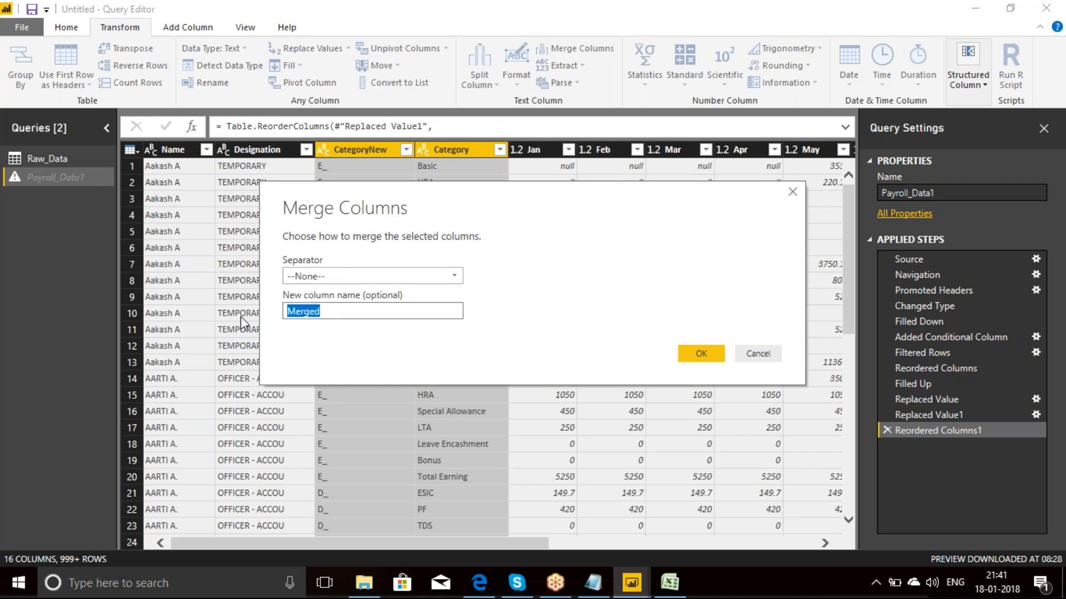
{"action": "type", "text": "Category"}
{"action": "key", "text": "Return"}
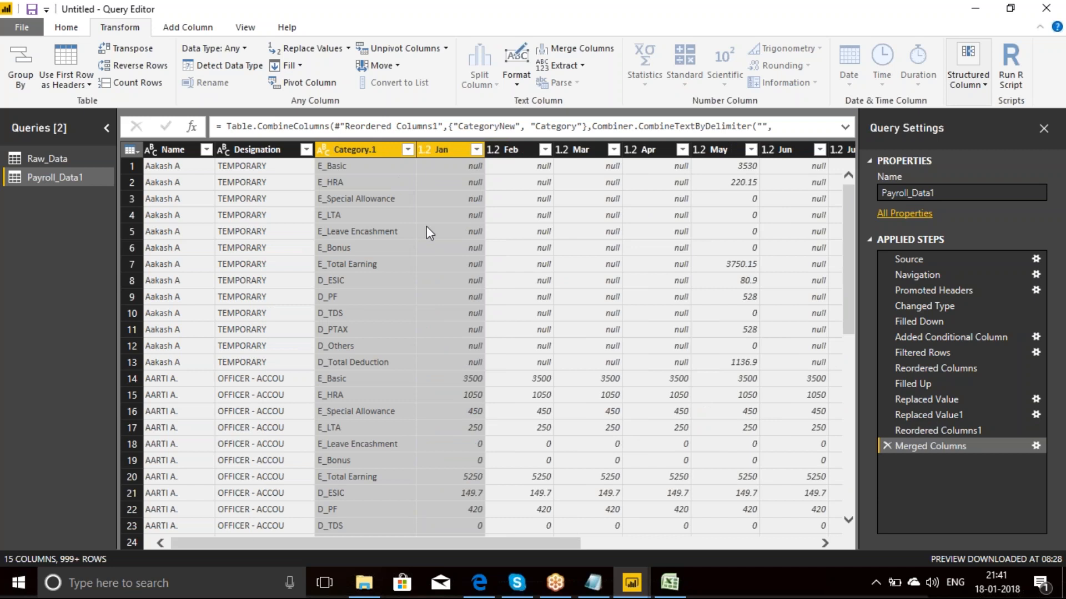
Step: Delete the applied steps of Payroll_Data1 one by one, from Merged Columns back through Promoted Headers, keeping only Source and Navigation
{"action": "left_click_drag", "start_coordinate": [433, 543], "coordinate": [332, 520]}
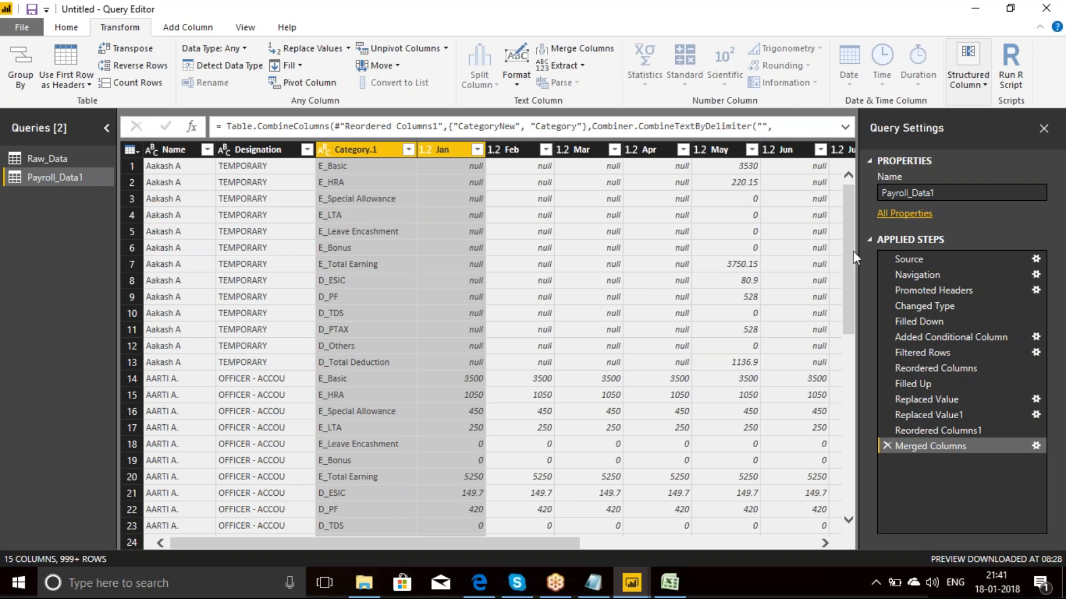
{"action": "left_click_drag", "start_coordinate": [852, 248], "coordinate": [858, 215]}
{"action": "left_click", "coordinate": [888, 447]}
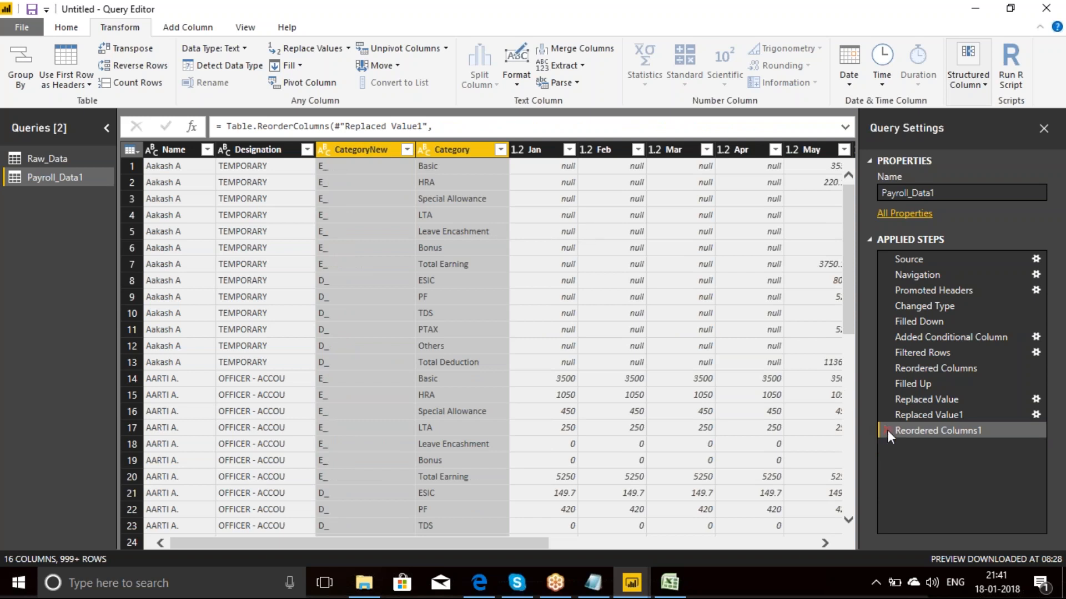
{"action": "left_click", "coordinate": [887, 431]}
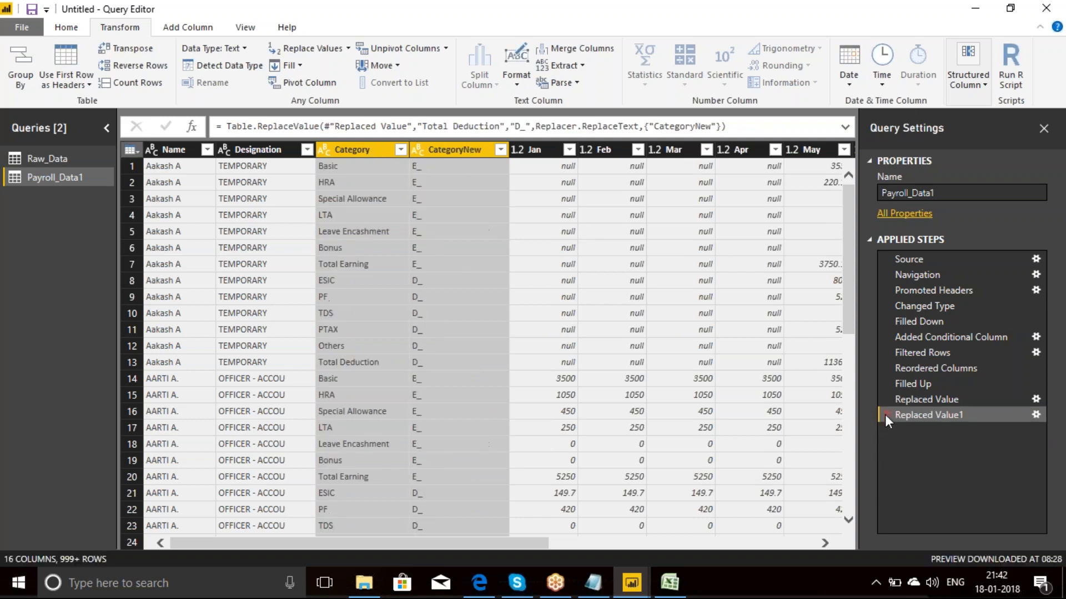
{"action": "left_click", "coordinate": [885, 415]}
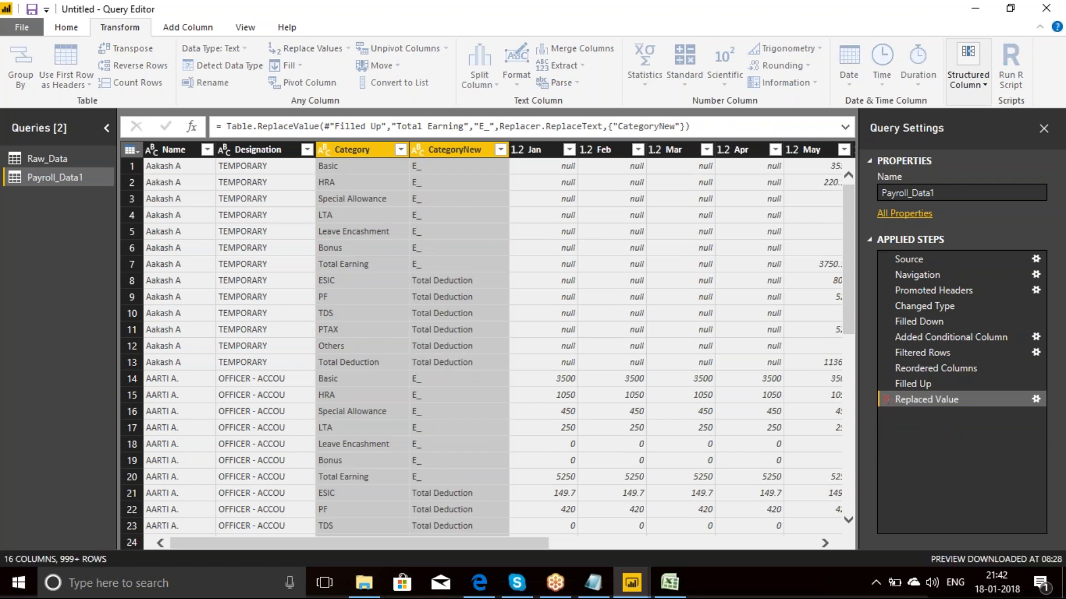
{"action": "left_click", "coordinate": [886, 399]}
{"action": "left_click", "coordinate": [886, 383]}
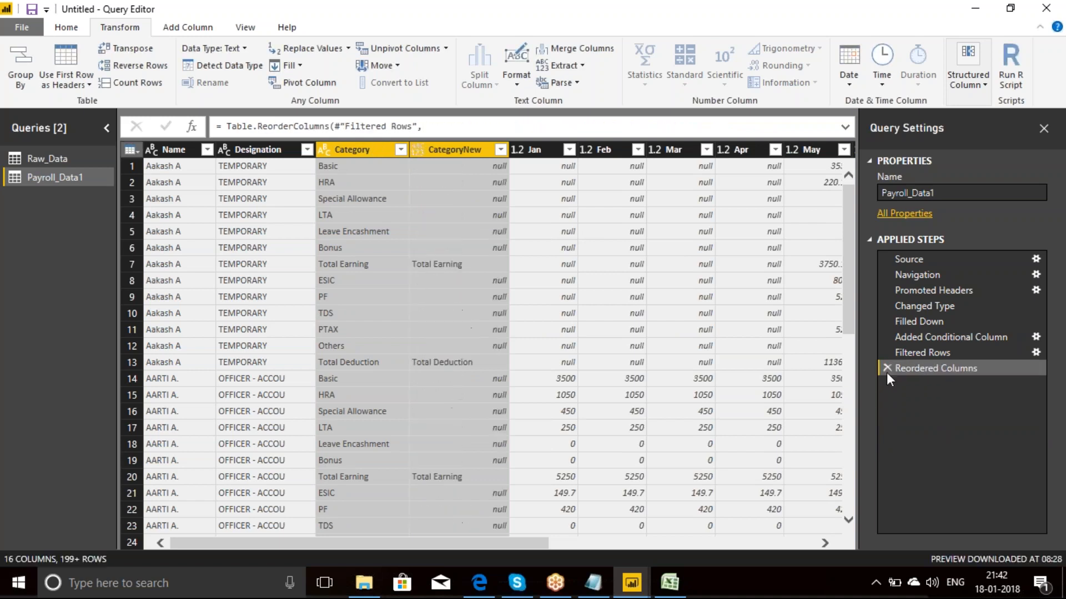
{"action": "left_click", "coordinate": [887, 370]}
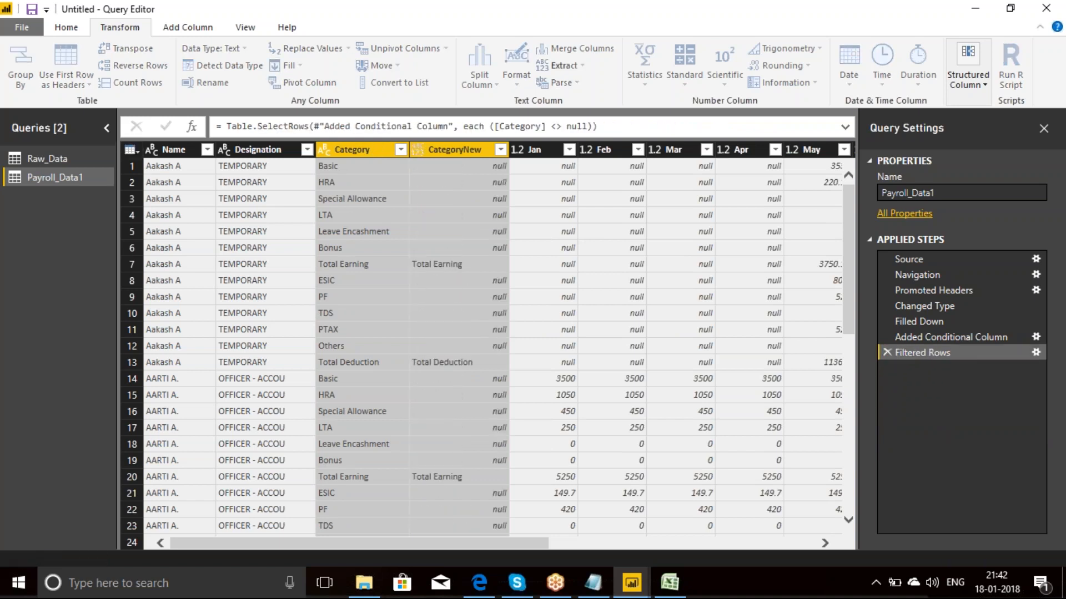
{"action": "left_click", "coordinate": [887, 355]}
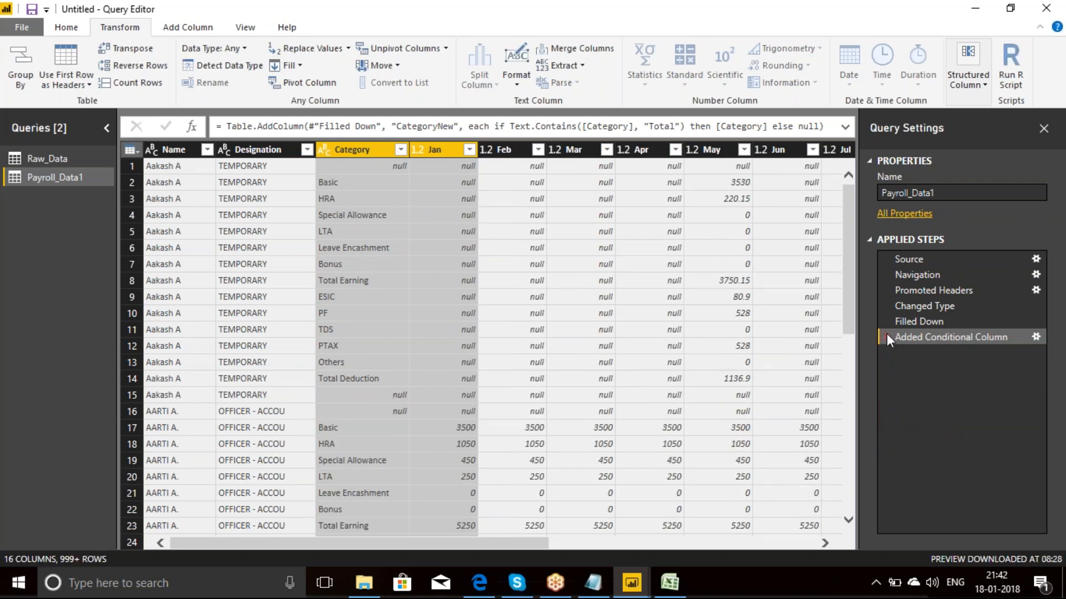
{"action": "left_click", "coordinate": [887, 336]}
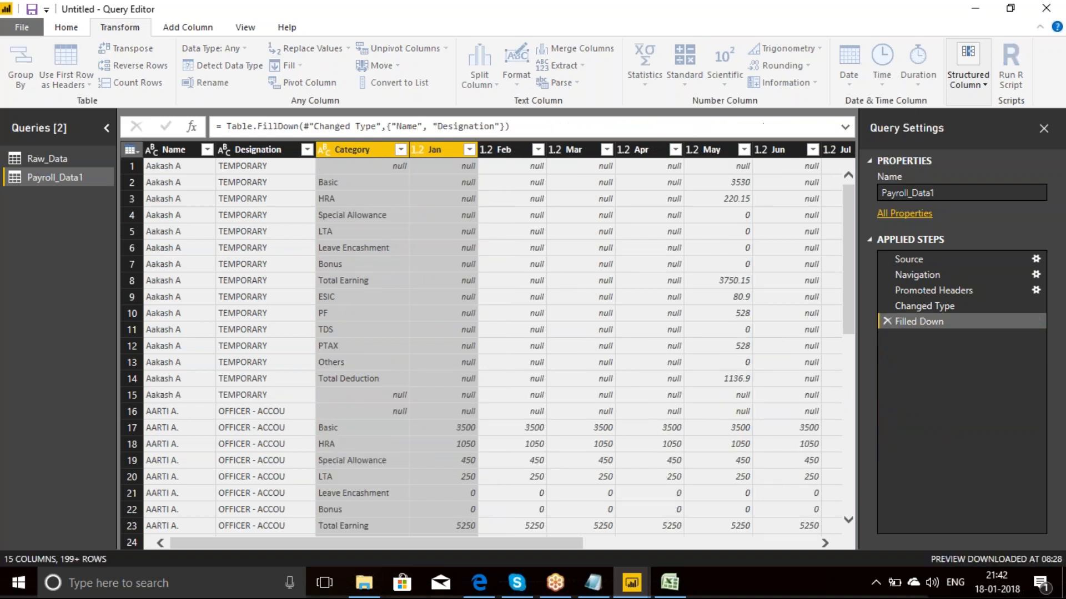
{"action": "left_click", "coordinate": [887, 320]}
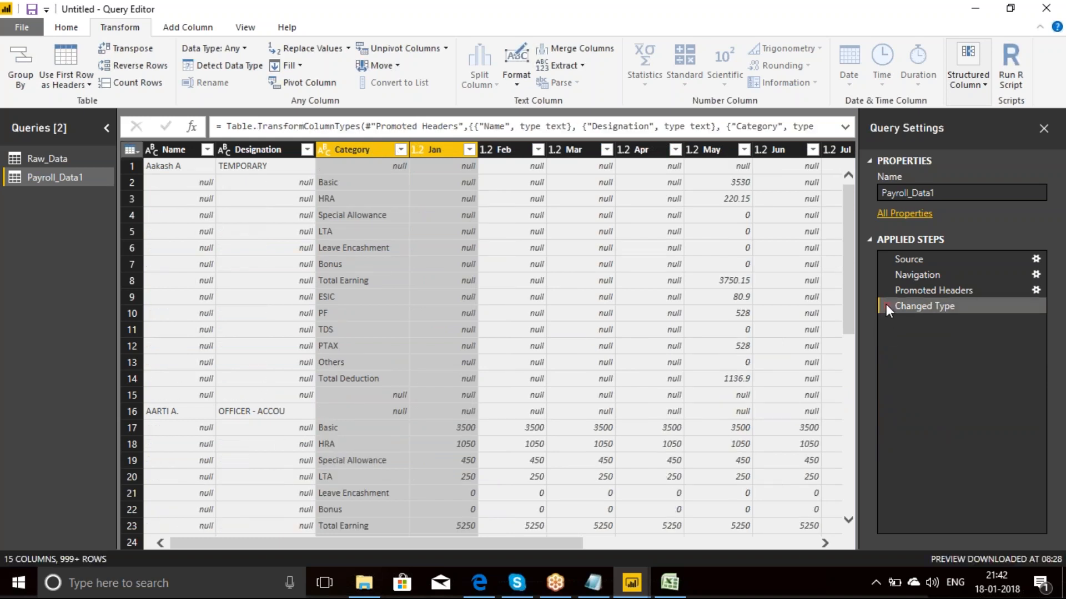
{"action": "left_click", "coordinate": [886, 305]}
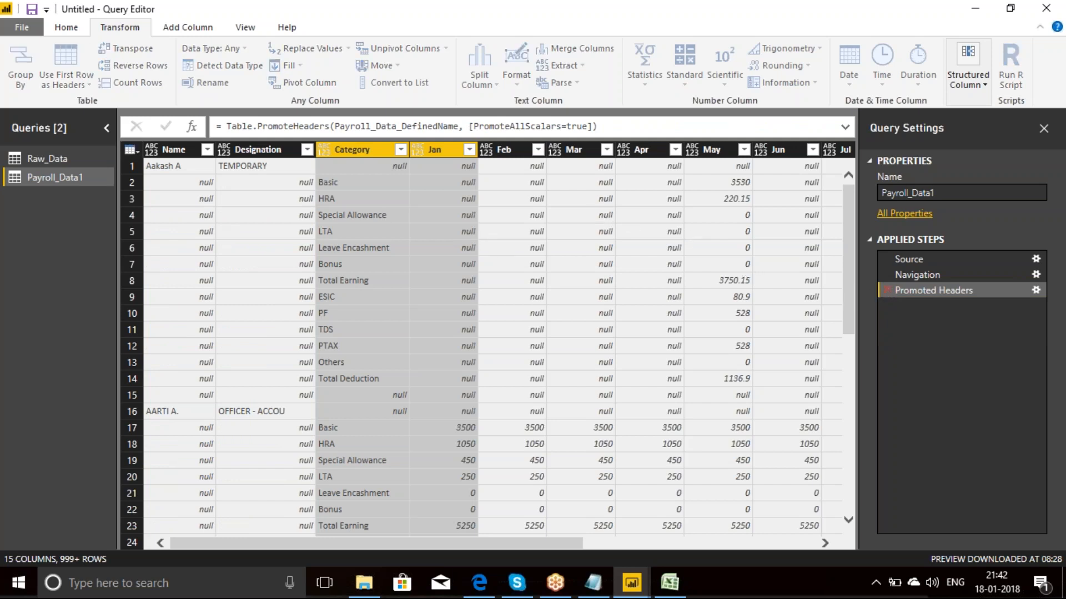
{"action": "left_click", "coordinate": [886, 290]}
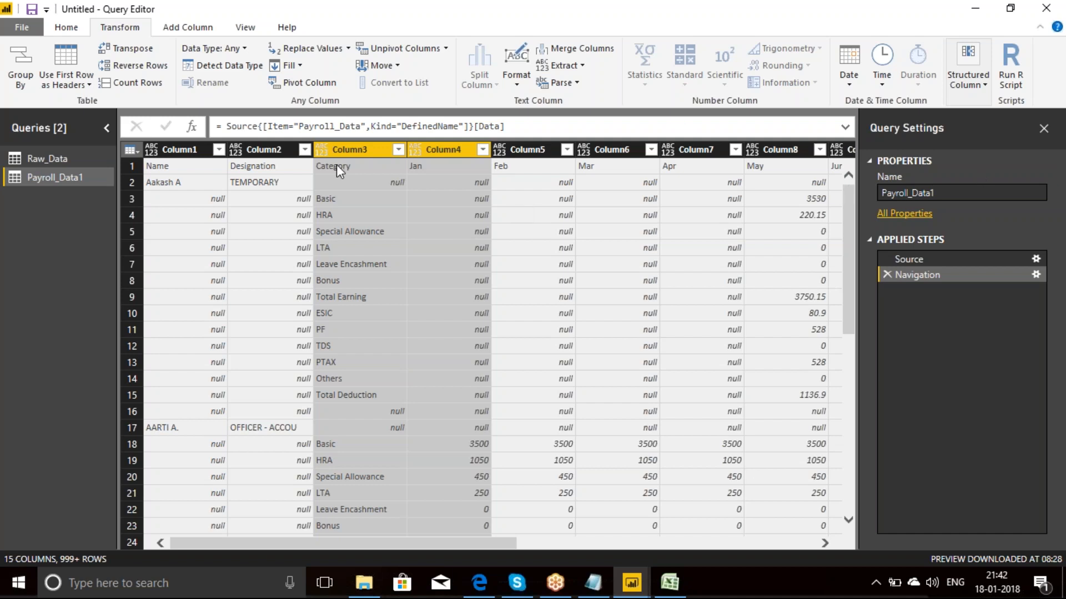
Step: Delete the Payroll_Data1 query and confirm its removal, keeping the Raw_Data query
{"action": "right_click", "coordinate": [68, 177]}
{"action": "left_click", "coordinate": [81, 218]}
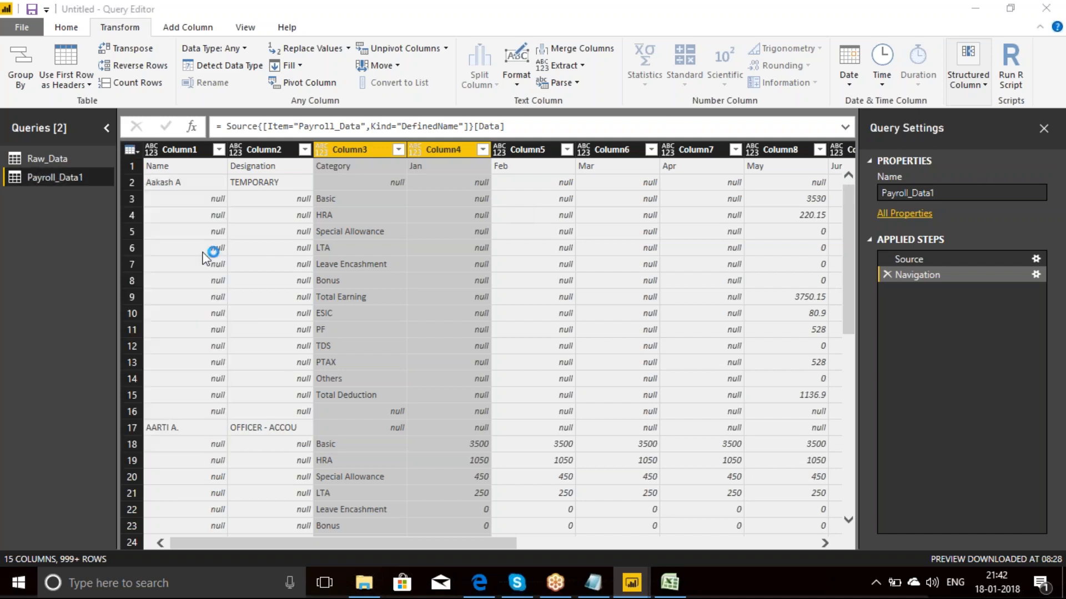
{"action": "left_click", "coordinate": [607, 315]}
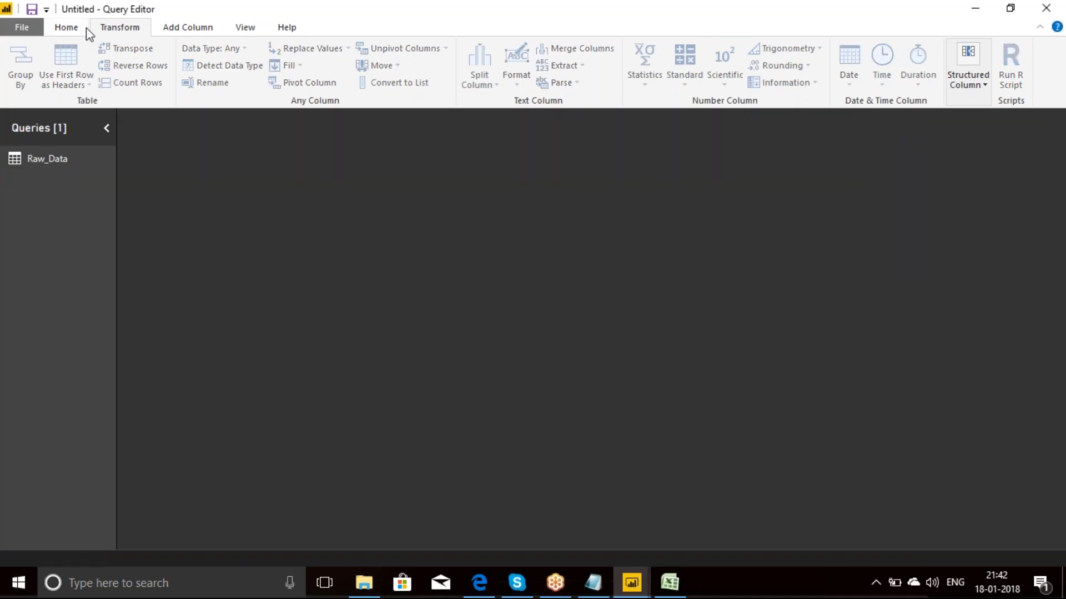
Step: Import Payroll_Data1 as a new query from the Excel workbook "2. Unpivot columns - Payroll"
{"action": "left_click", "coordinate": [72, 27]}
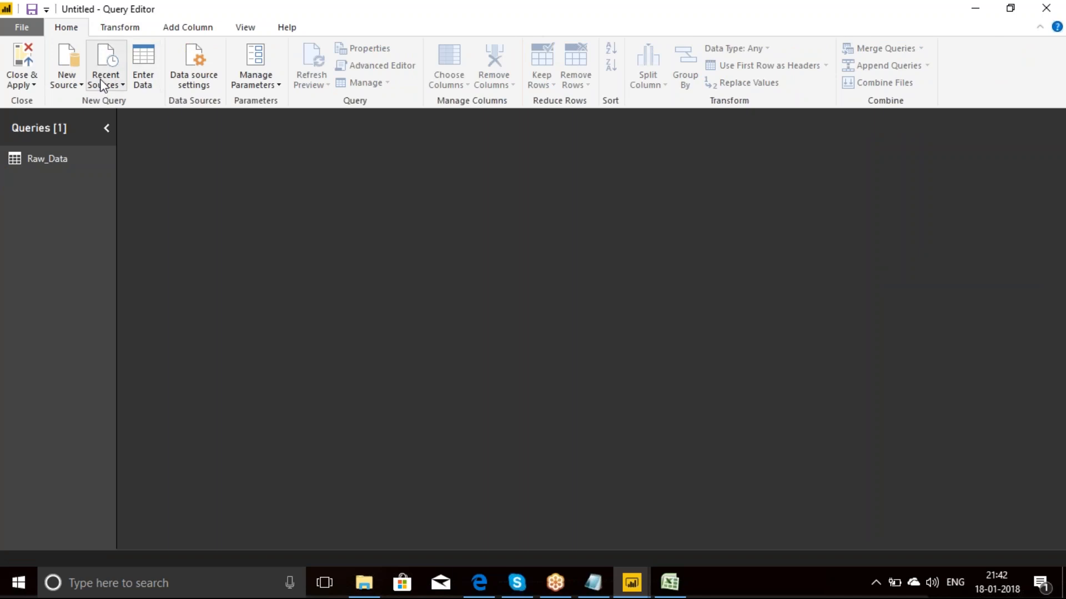
{"action": "left_click", "coordinate": [84, 85]}
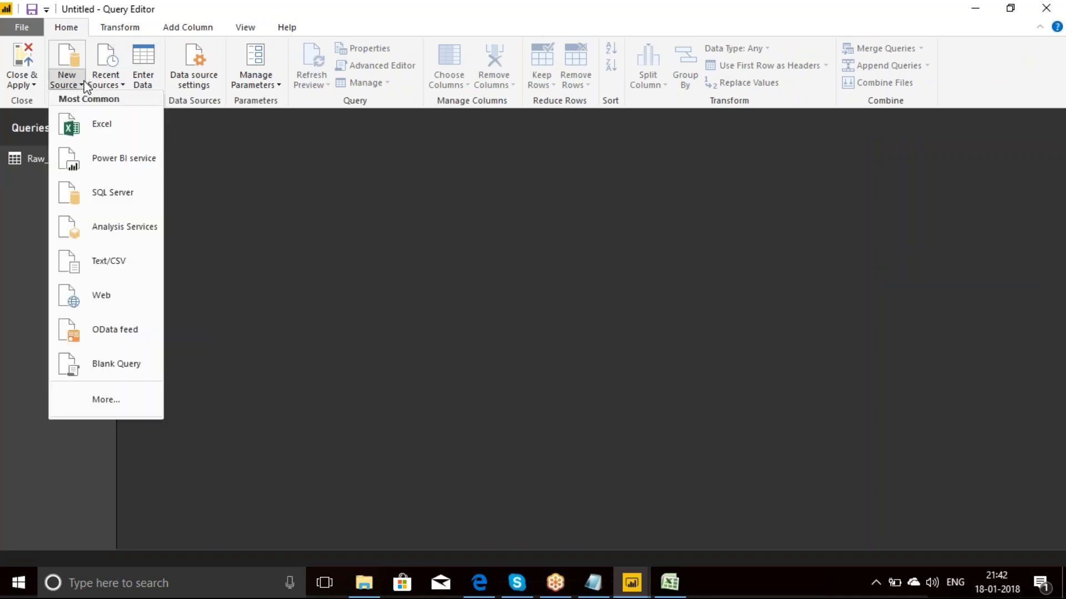
{"action": "left_click", "coordinate": [109, 124]}
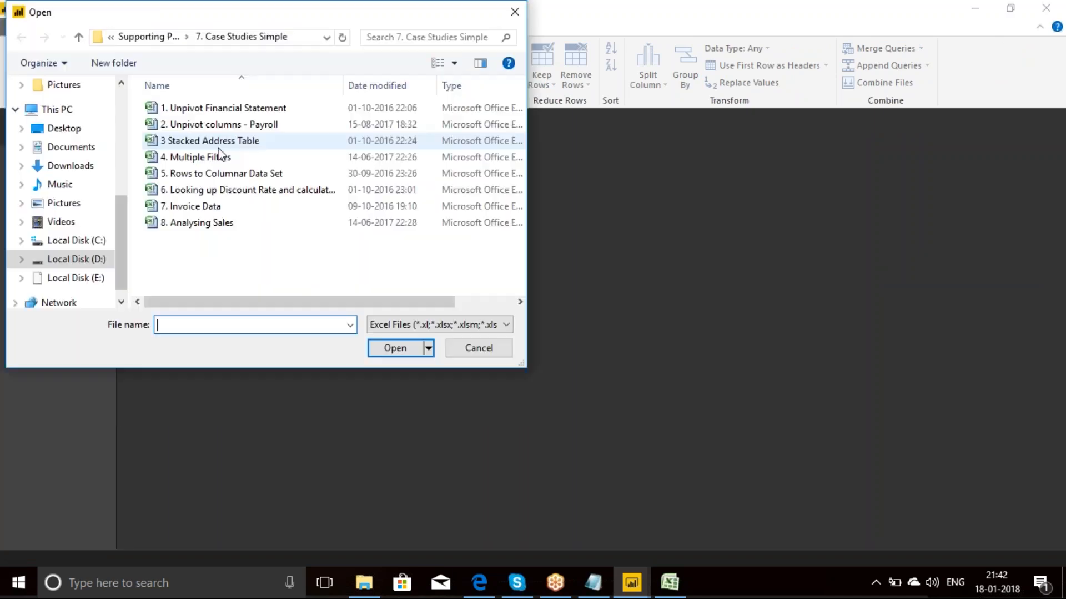
{"action": "left_click", "coordinate": [240, 125]}
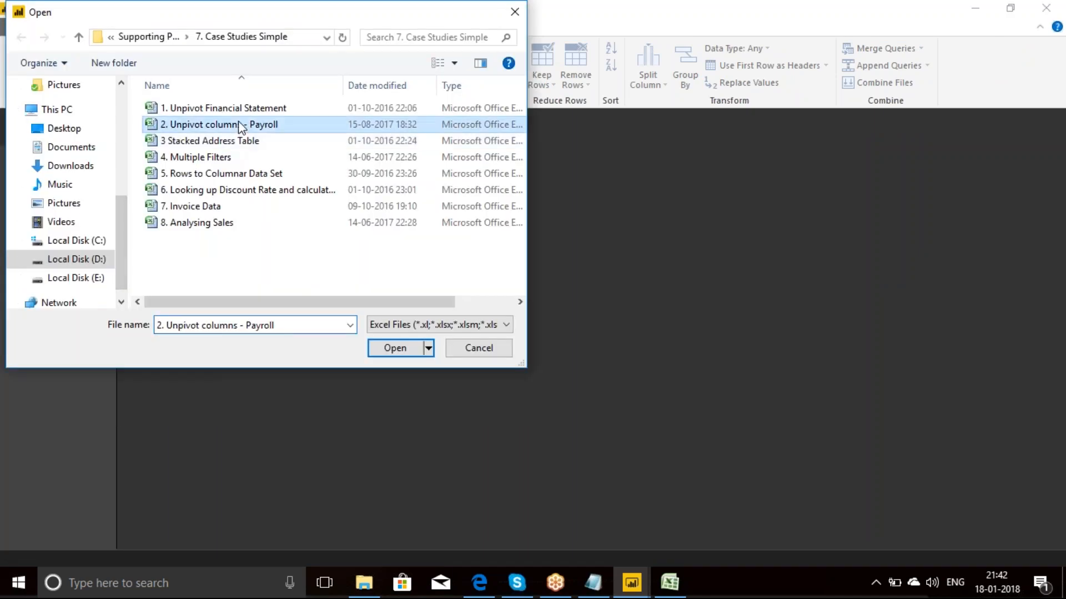
{"action": "left_click", "coordinate": [395, 348]}
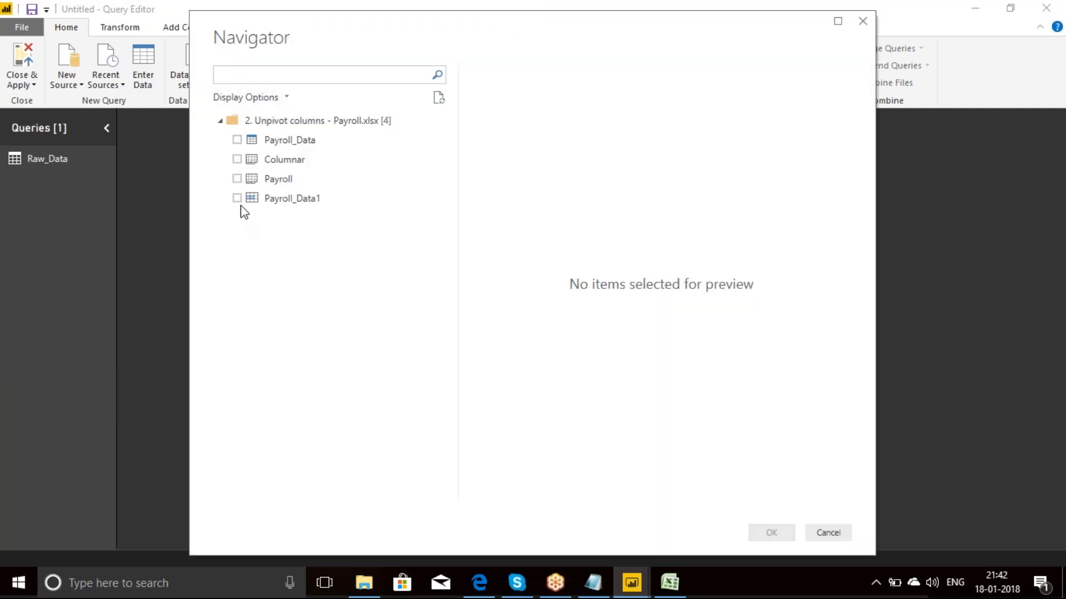
{"action": "left_click", "coordinate": [240, 200]}
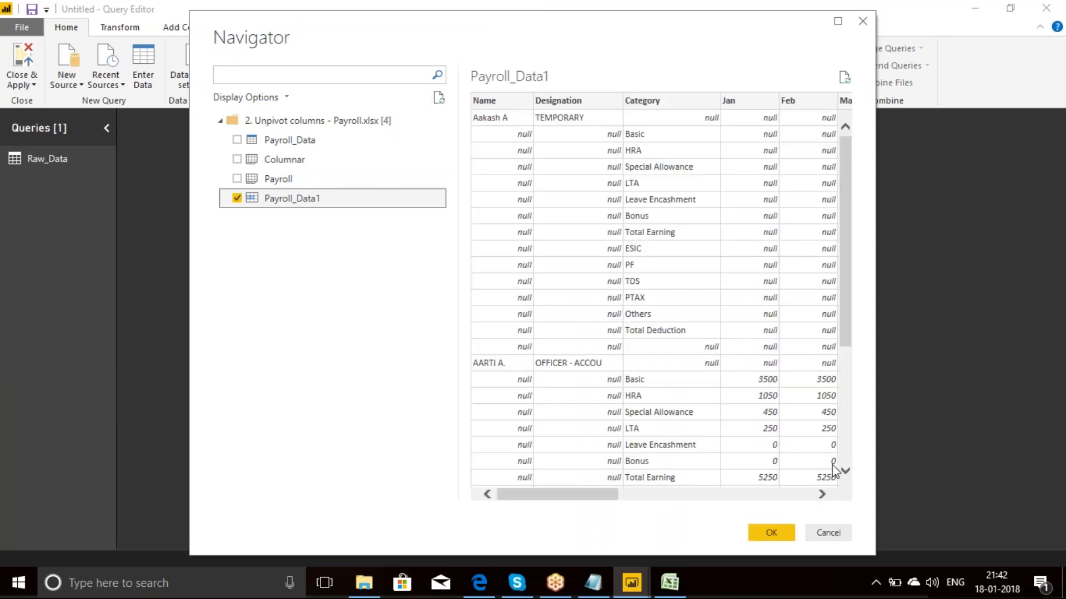
{"action": "left_click", "coordinate": [771, 533]}
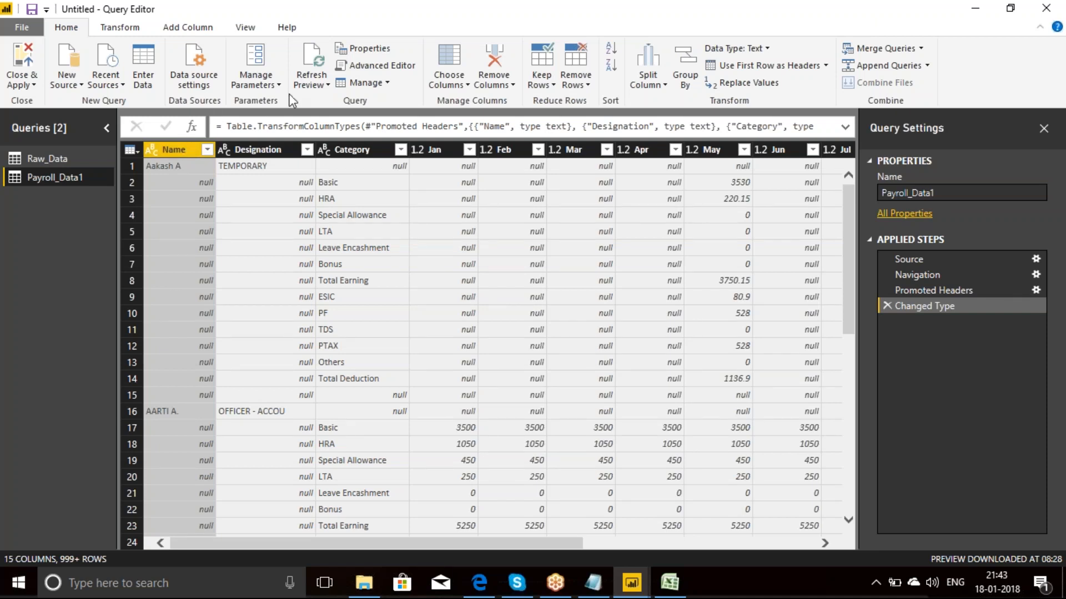
Step: Fill the empty cells of the Name and Designation columns downward
{"action": "left_click", "coordinate": [120, 27]}
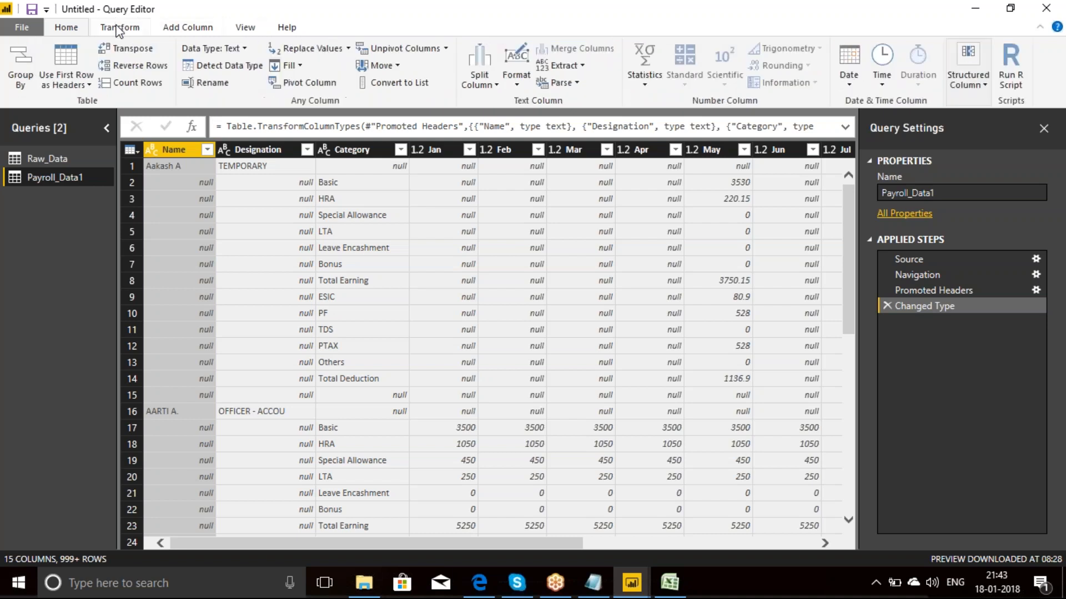
{"action": "left_click", "coordinate": [288, 65]}
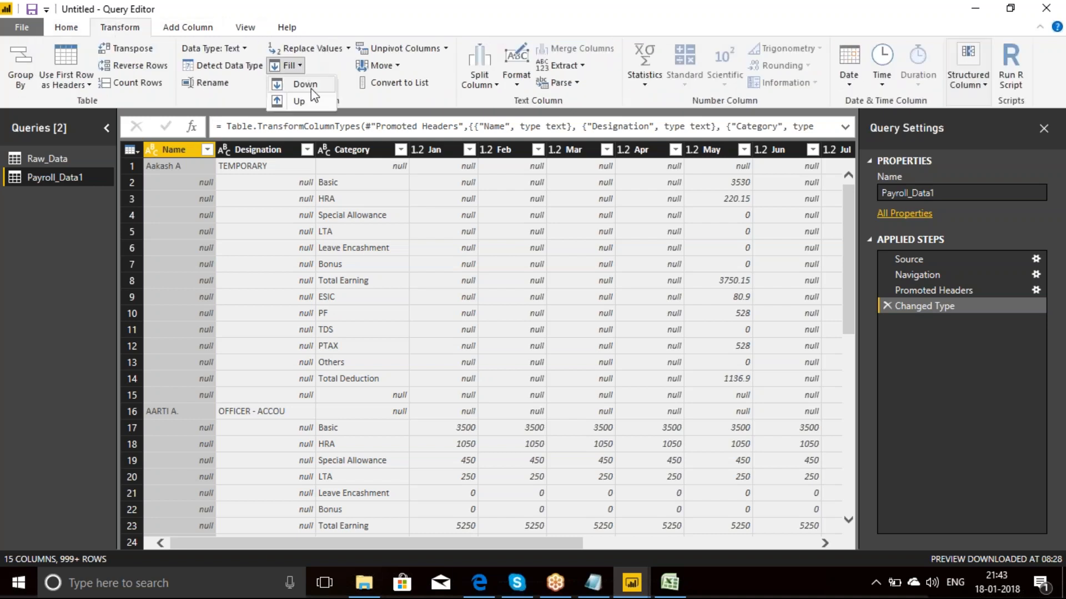
{"action": "left_click", "coordinate": [302, 85]}
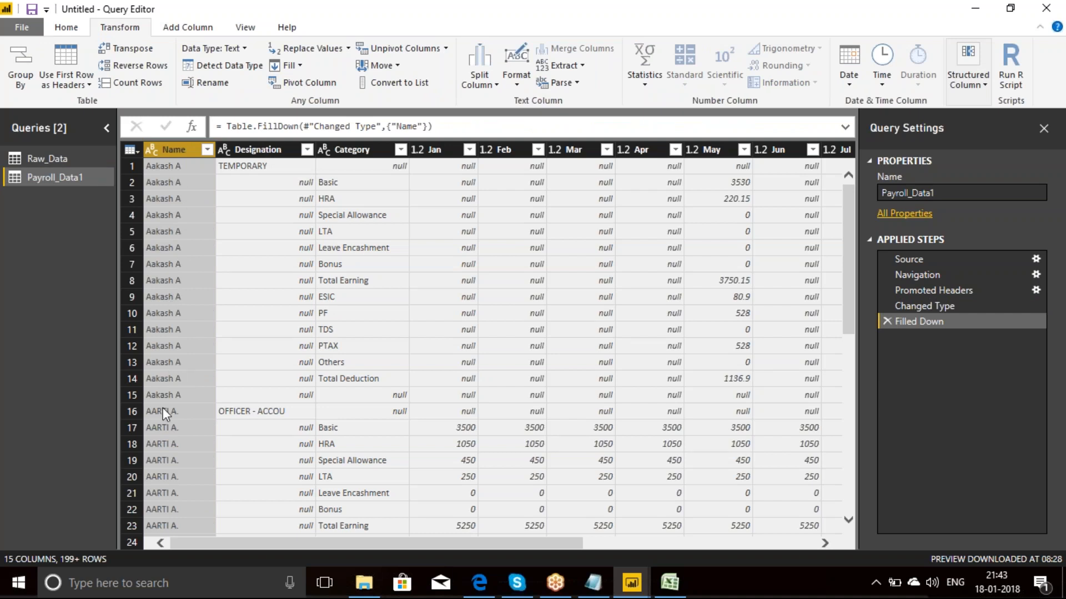
{"action": "left_click", "coordinate": [260, 150]}
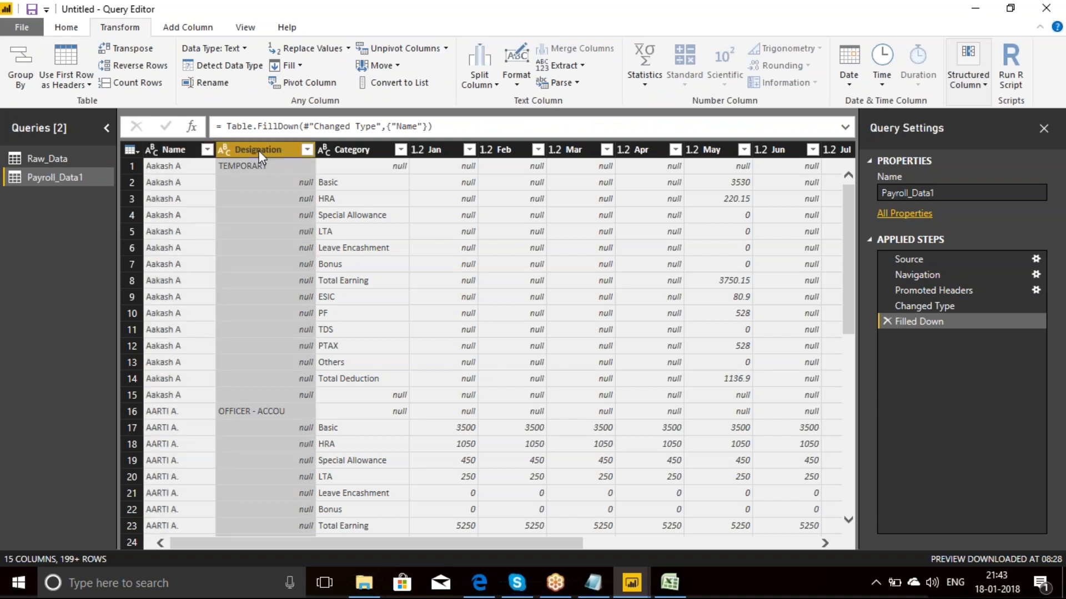
{"action": "left_click", "coordinate": [298, 68]}
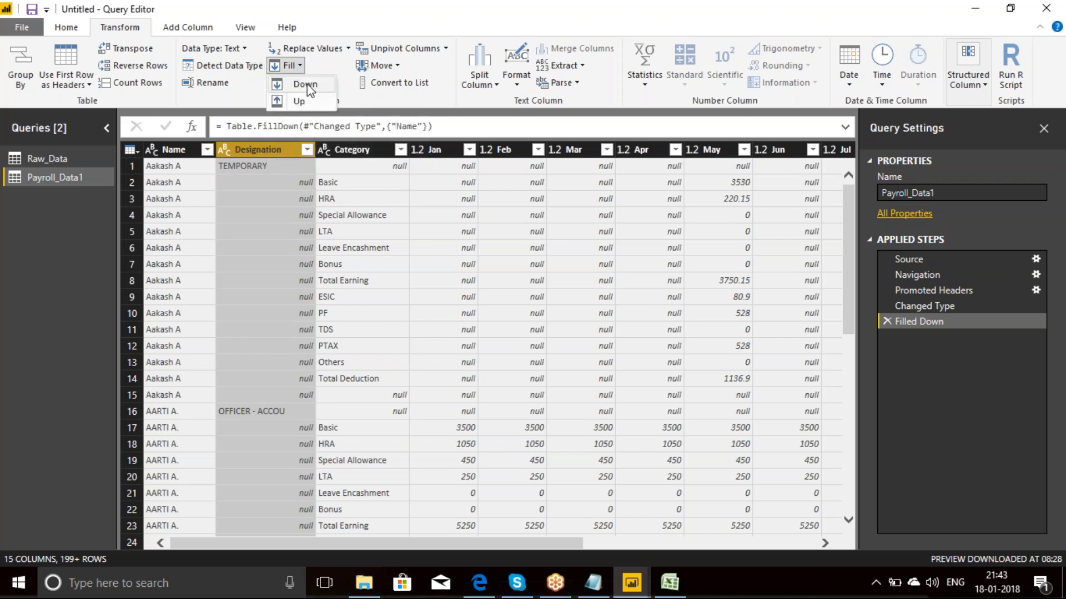
{"action": "left_click", "coordinate": [307, 87]}
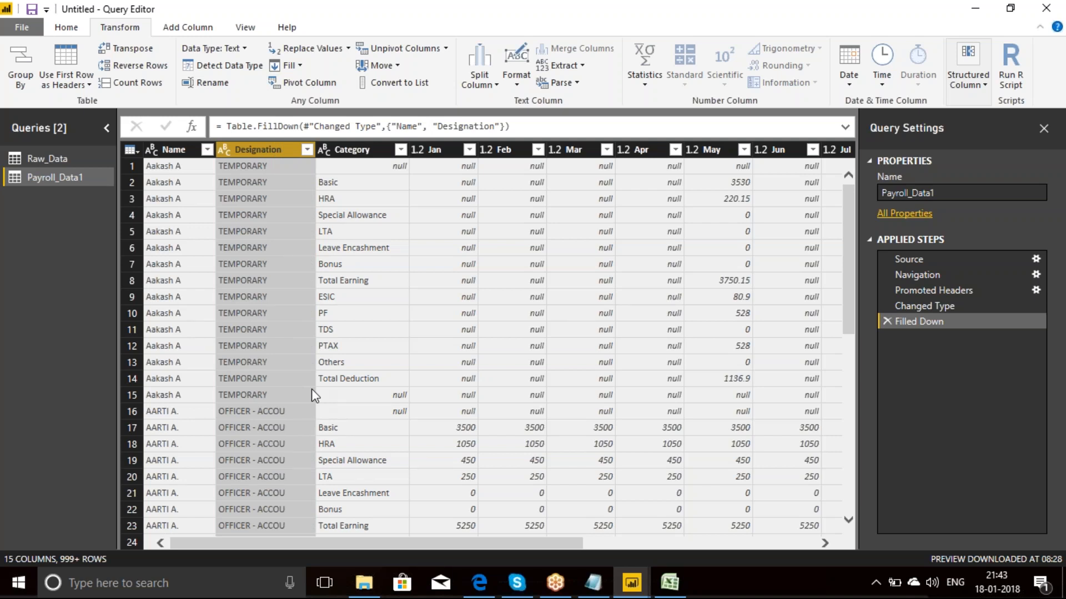
Step: Start a conditional column with a rule testing whether Category contains "Total"
{"action": "left_click", "coordinate": [188, 28]}
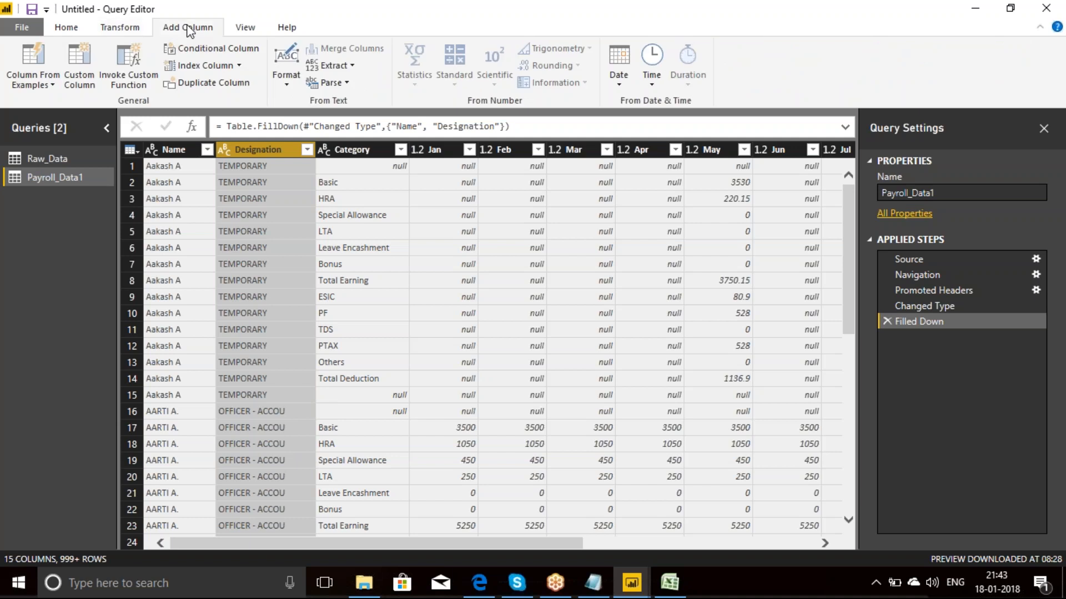
{"action": "left_click", "coordinate": [217, 54]}
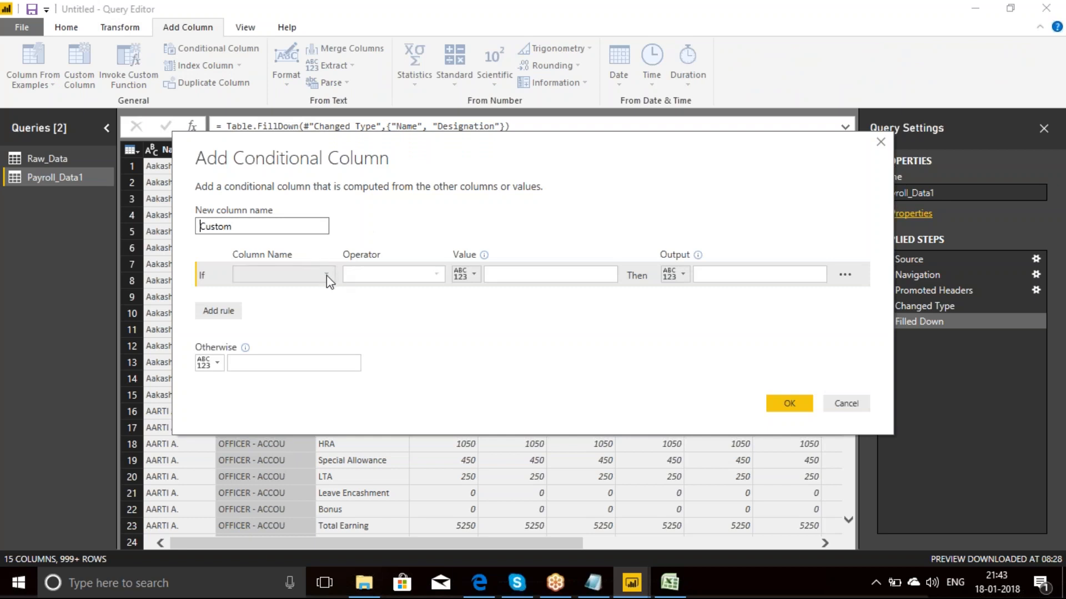
{"action": "left_click", "coordinate": [327, 275]}
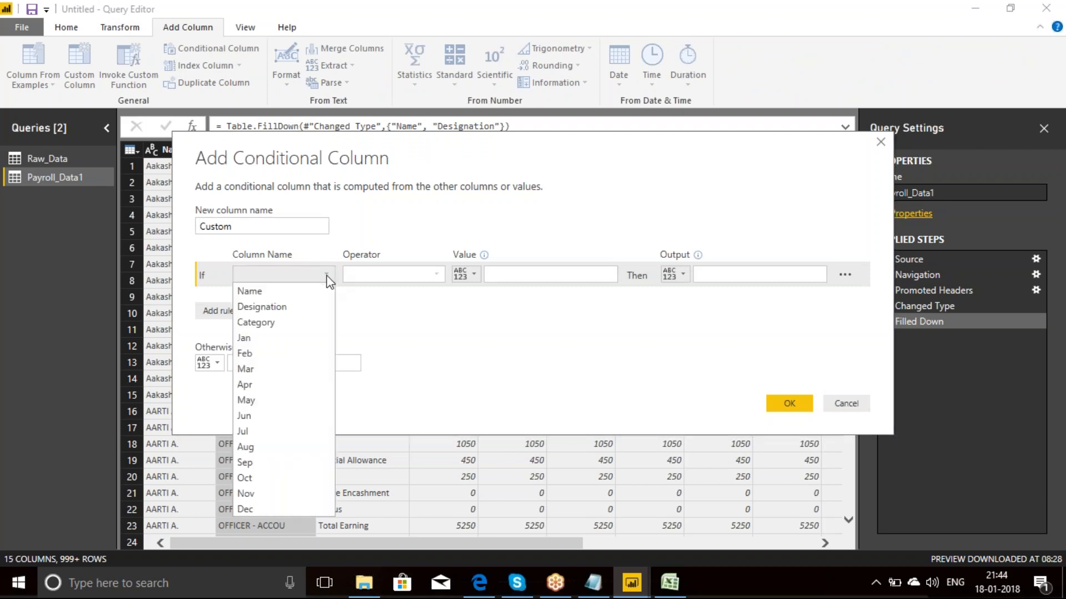
{"action": "left_click", "coordinate": [263, 324]}
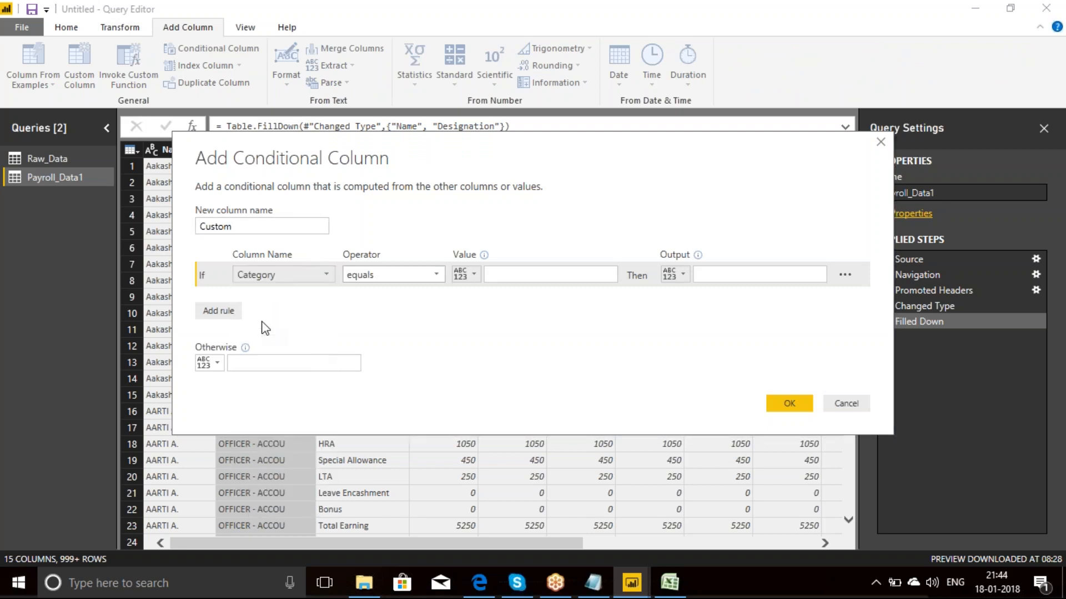
{"action": "left_click", "coordinate": [439, 275]}
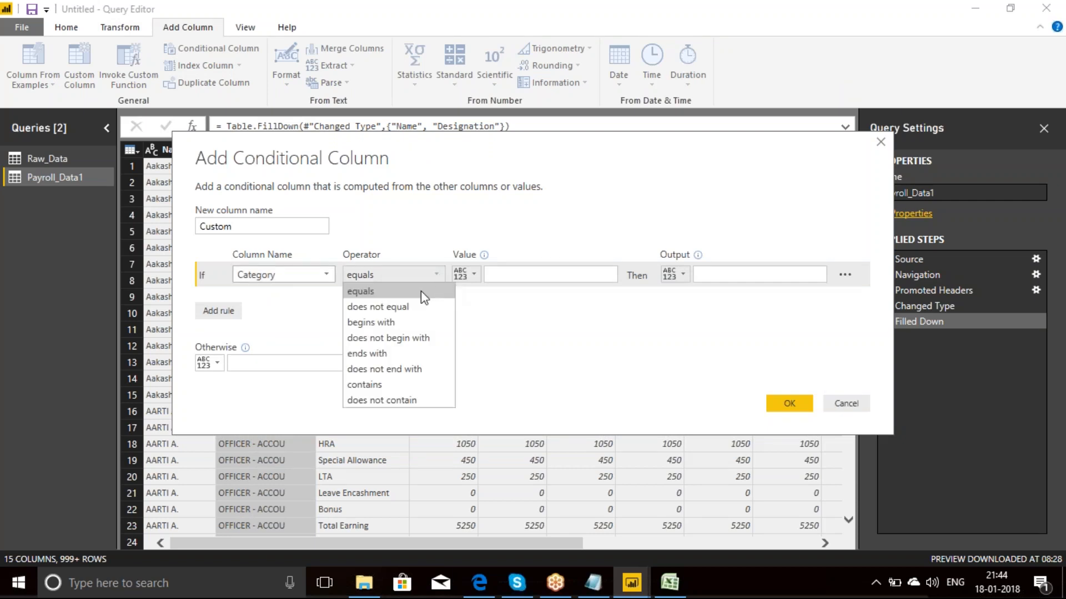
{"action": "left_click", "coordinate": [388, 384]}
{"action": "left_click", "coordinate": [497, 275]}
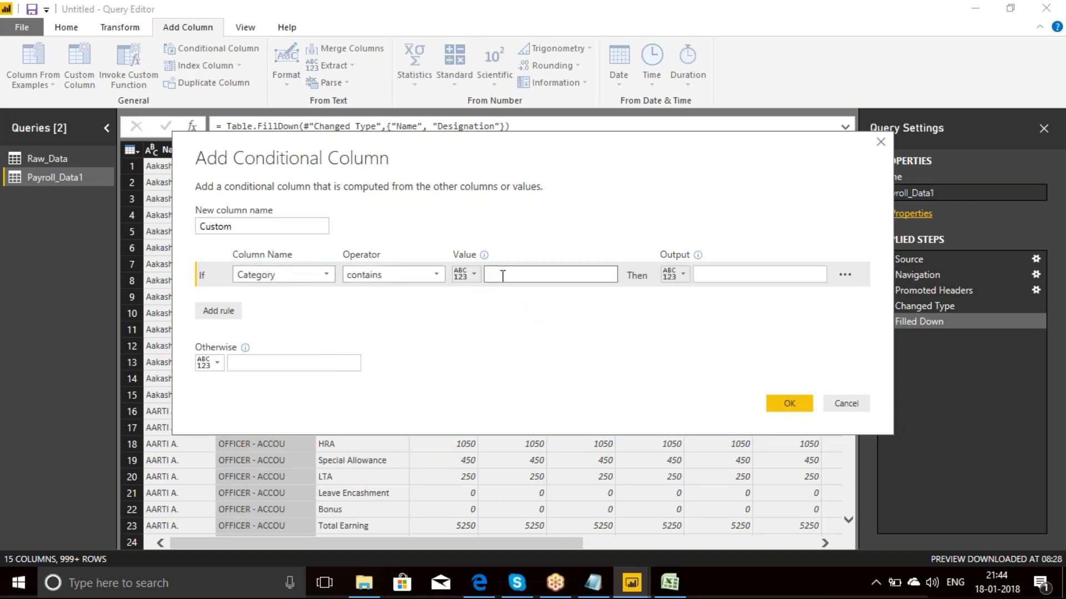
{"action": "type", "text": "Total"}
Step: Set the rule to output the Category column's value and return null otherwise
{"action": "left_click", "coordinate": [681, 272]}
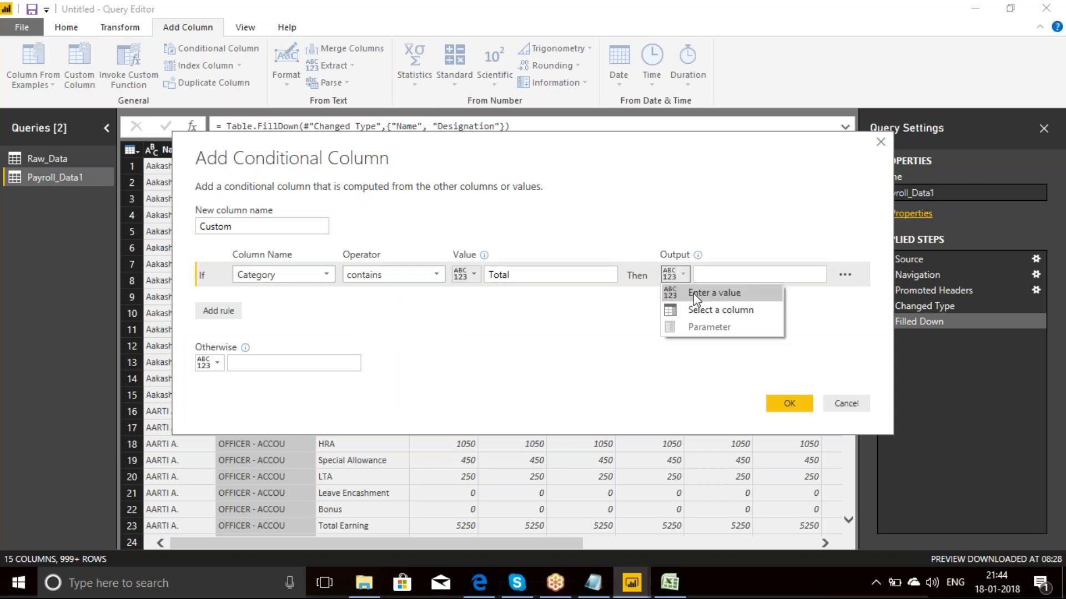
{"action": "left_click", "coordinate": [716, 309]}
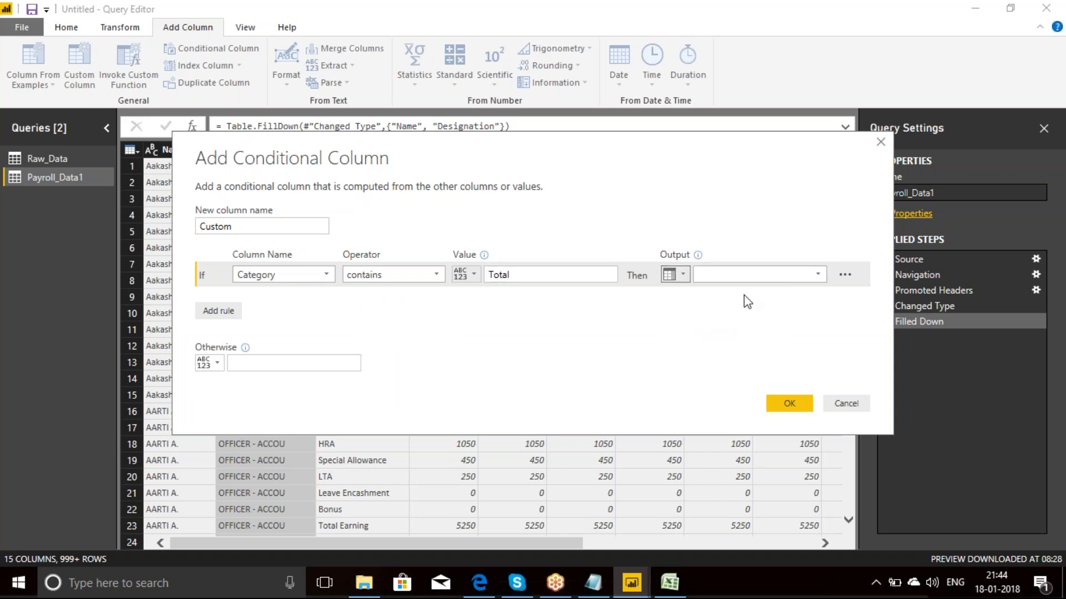
{"action": "left_click", "coordinate": [814, 276]}
{"action": "left_click", "coordinate": [715, 324]}
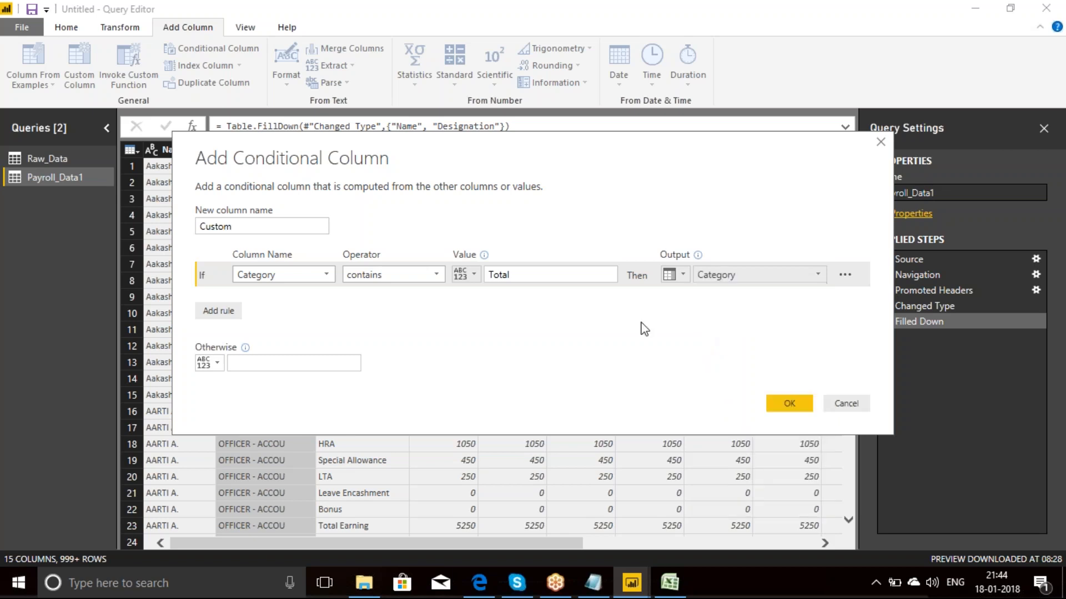
{"action": "left_click", "coordinate": [282, 366]}
{"action": "type", "text": "null"}
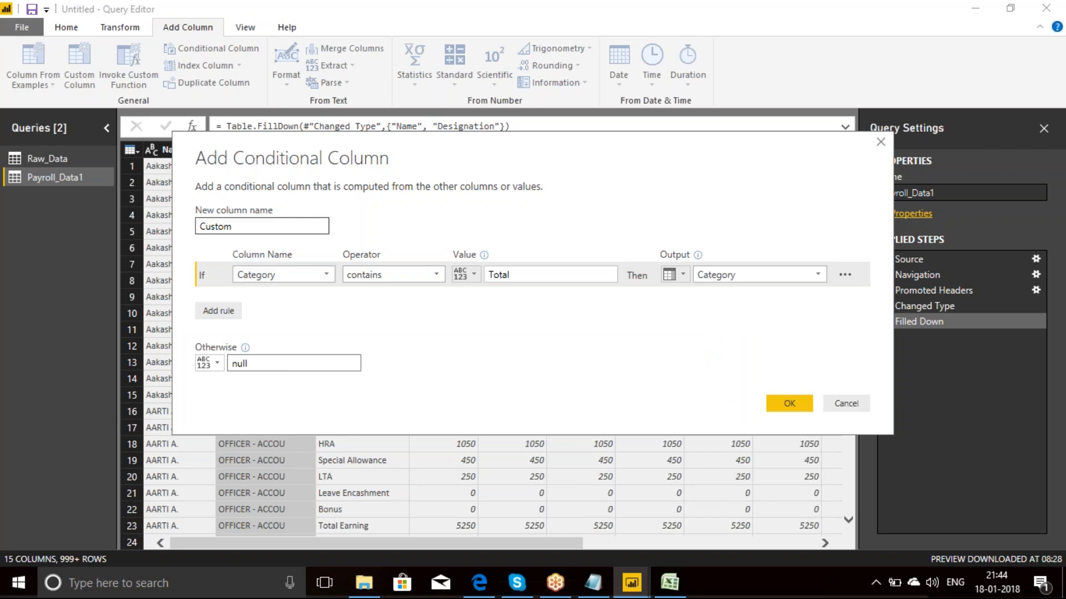
Step: Name the conditional column CategoryNew and add it to the table
{"action": "left_click_drag", "start_coordinate": [233, 228], "coordinate": [159, 220]}
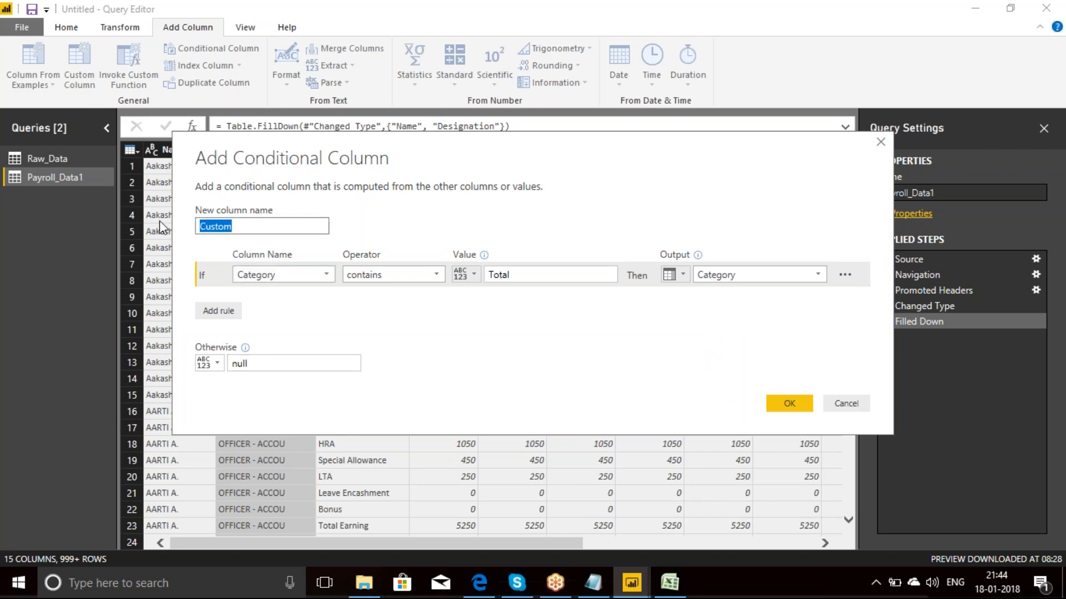
{"action": "type", "text": "CategoryNew"}
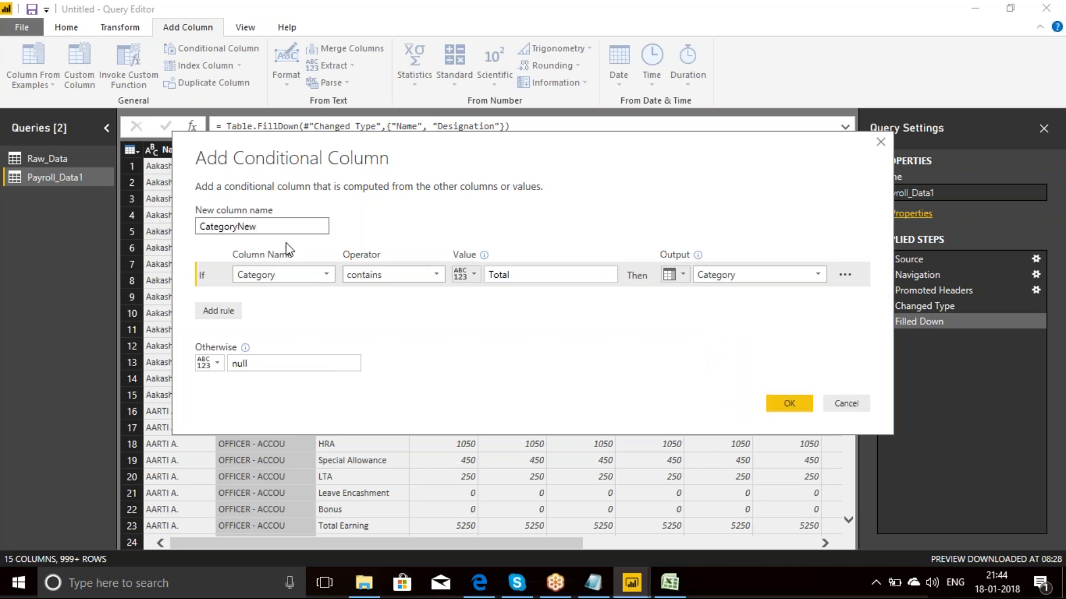
{"action": "left_click", "coordinate": [795, 405]}
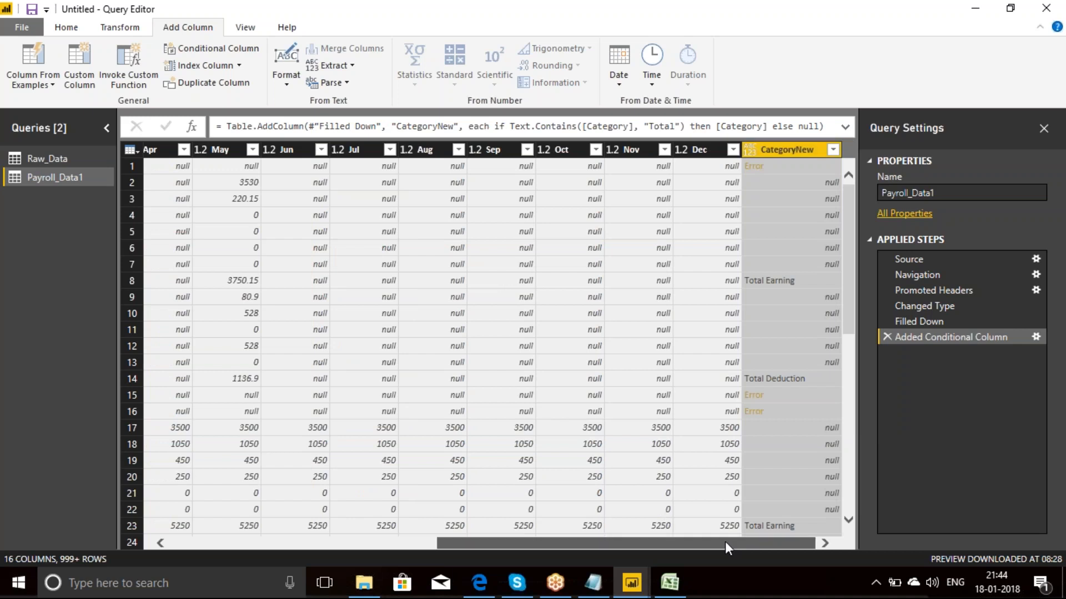
Step: Filter the Category column to exclude the null rows
{"action": "left_click_drag", "start_coordinate": [725, 541], "coordinate": [422, 543]}
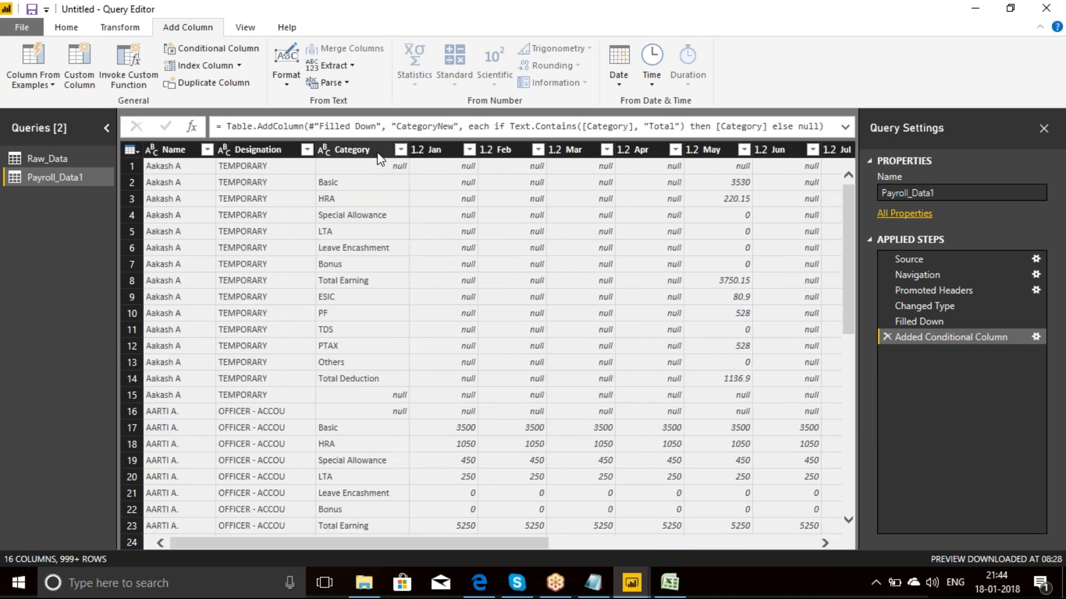
{"action": "left_click", "coordinate": [355, 150]}
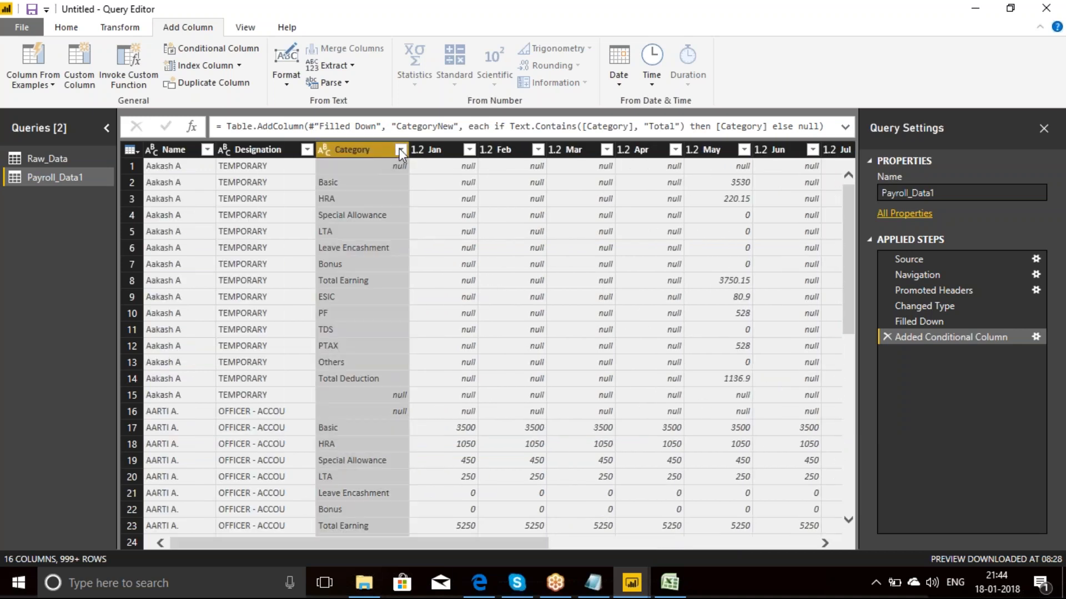
{"action": "left_click", "coordinate": [399, 149]}
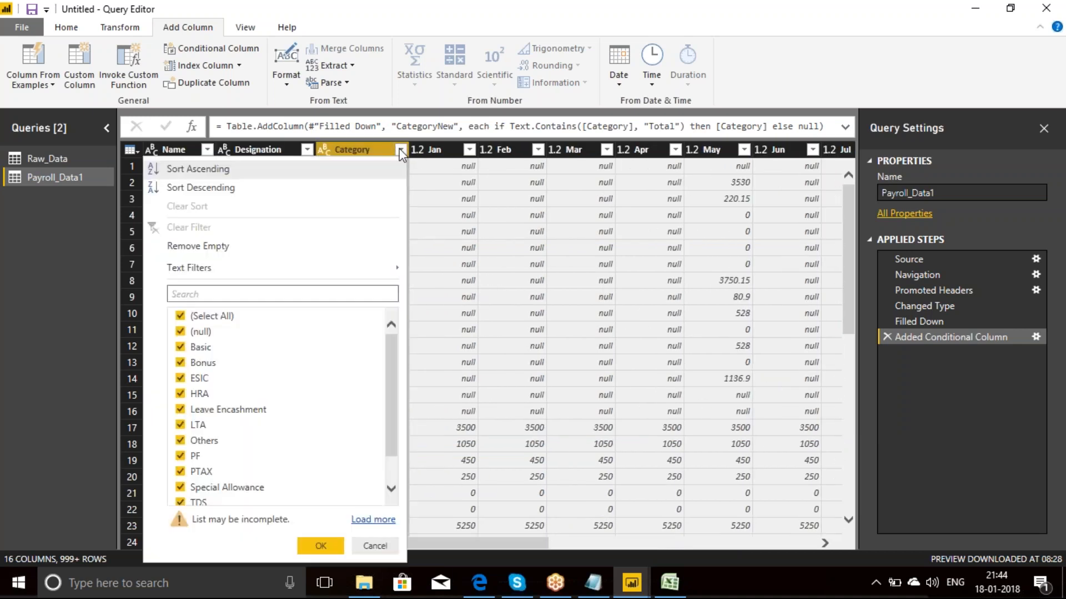
{"action": "left_click", "coordinate": [181, 333]}
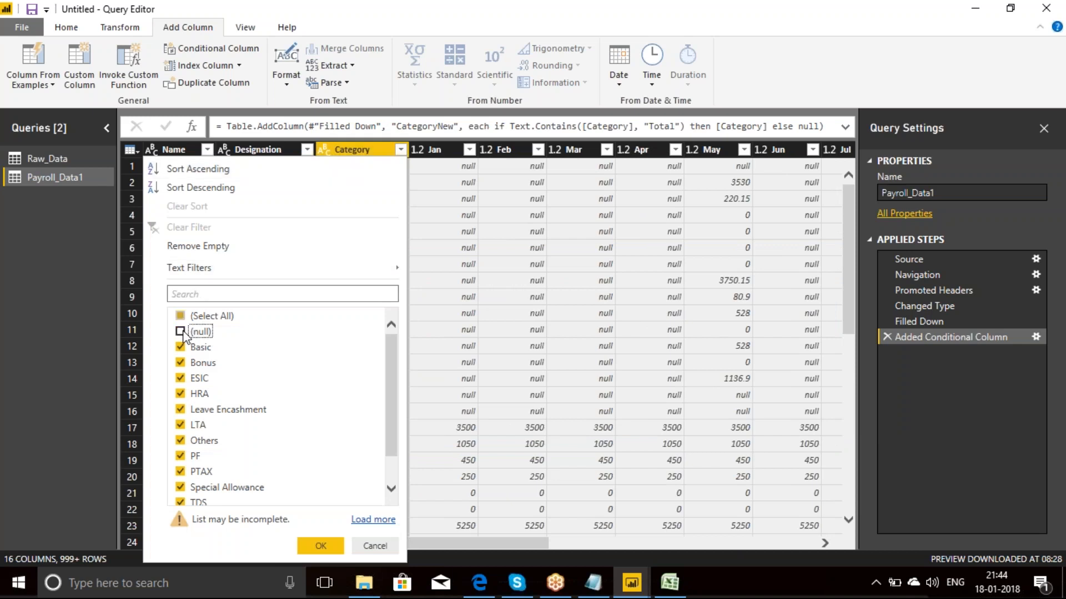
{"action": "left_click", "coordinate": [320, 546]}
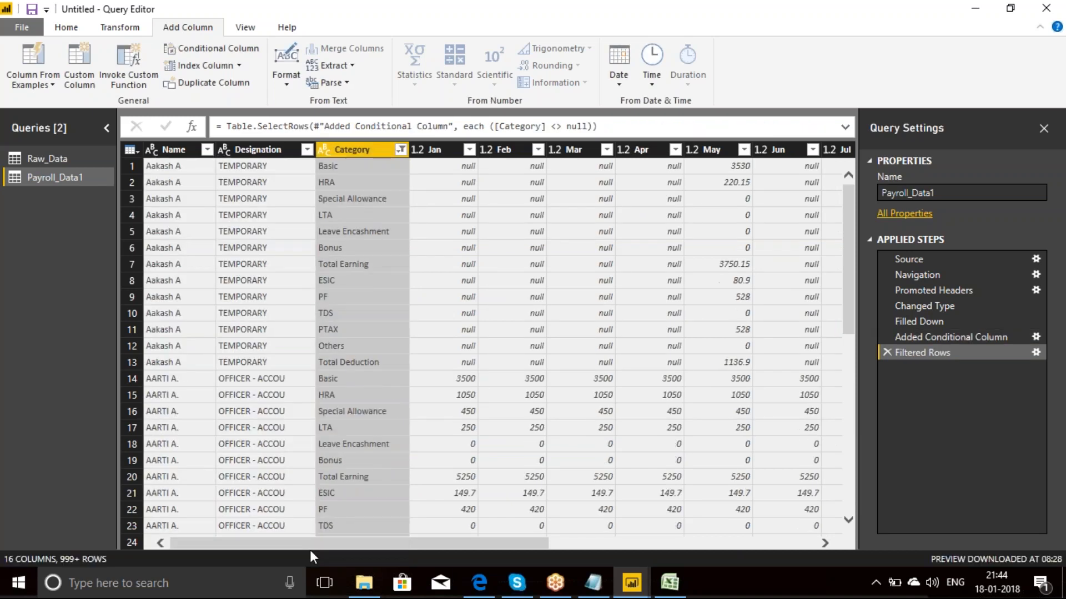
Step: Move the CategoryNew column from the end of the table to directly after Category
{"action": "left_click_drag", "start_coordinate": [669, 551], "coordinate": [732, 551]}
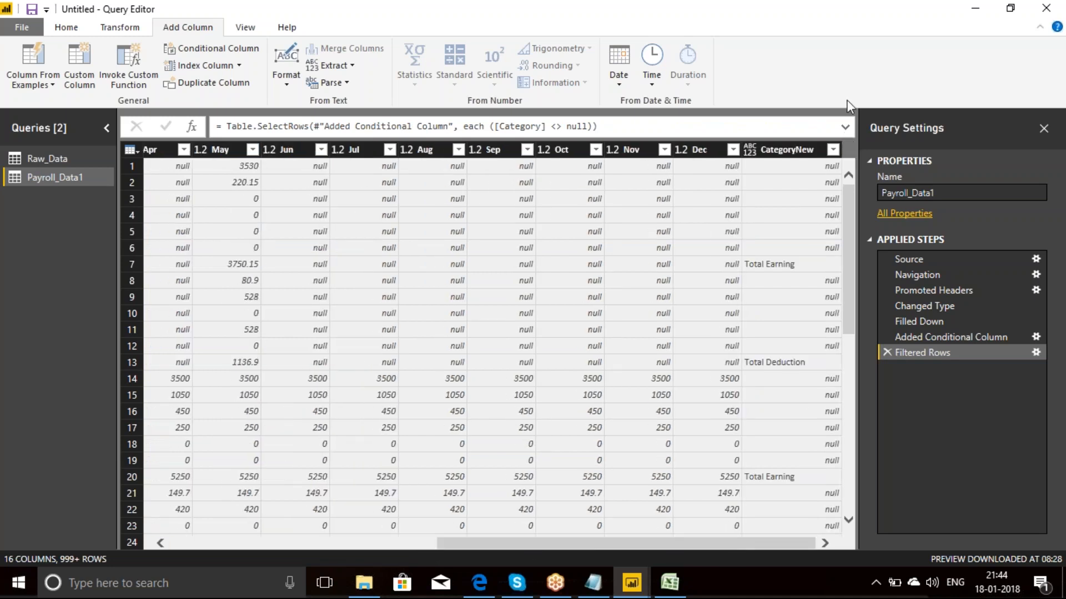
{"action": "left_click", "coordinate": [785, 151]}
{"action": "left_click_drag", "start_coordinate": [785, 151], "coordinate": [181, 164]}
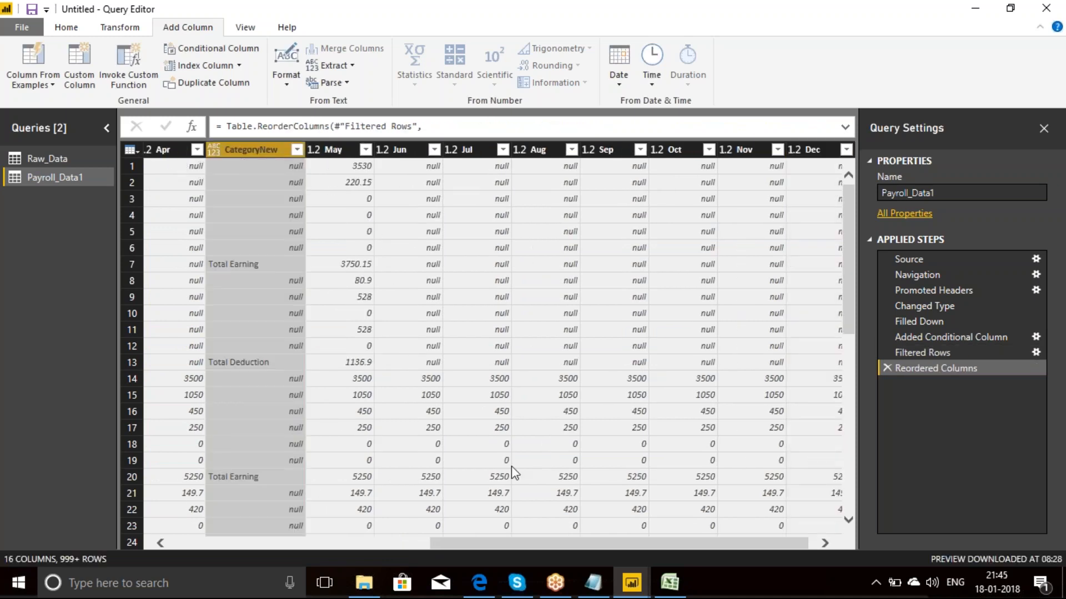
{"action": "left_click_drag", "start_coordinate": [540, 544], "coordinate": [172, 533]}
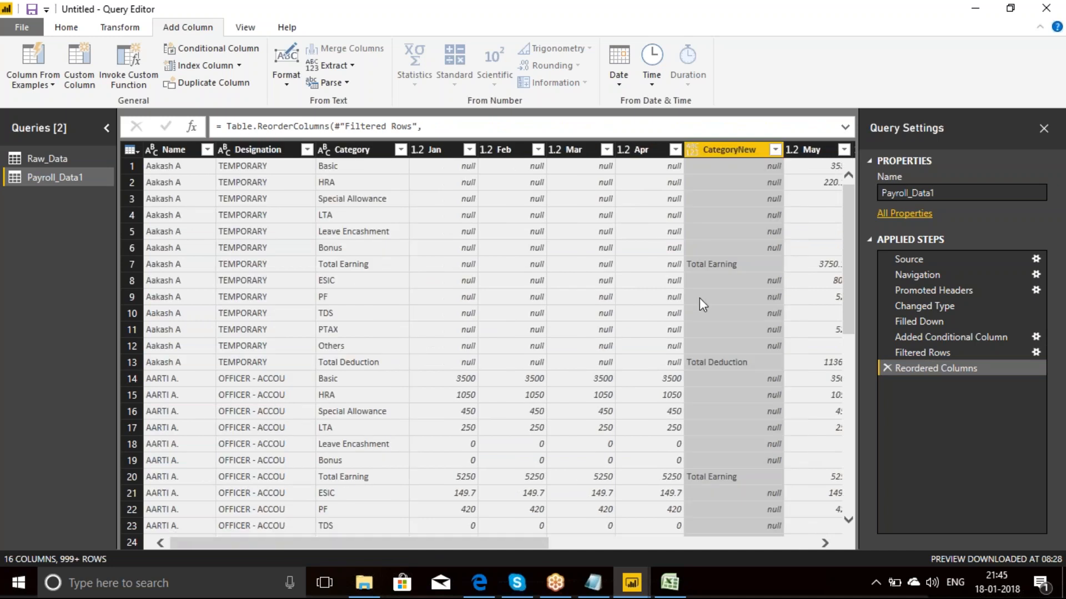
{"action": "left_click_drag", "start_coordinate": [730, 151], "coordinate": [418, 163]}
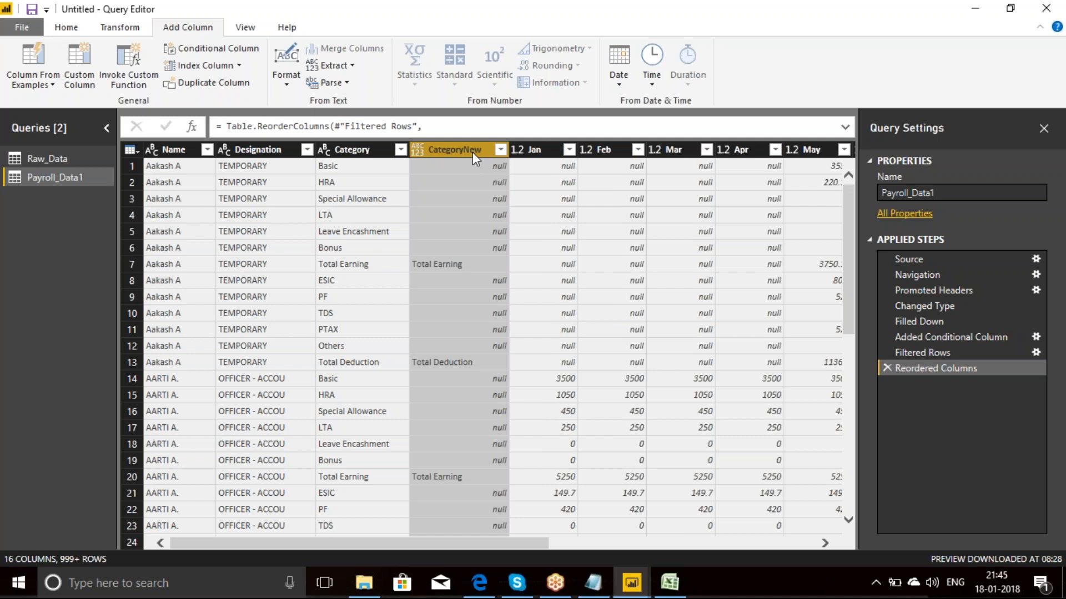
Step: Fill the empty cells of the CategoryNew column upward
{"action": "left_click", "coordinate": [119, 27]}
{"action": "left_click", "coordinate": [290, 66]}
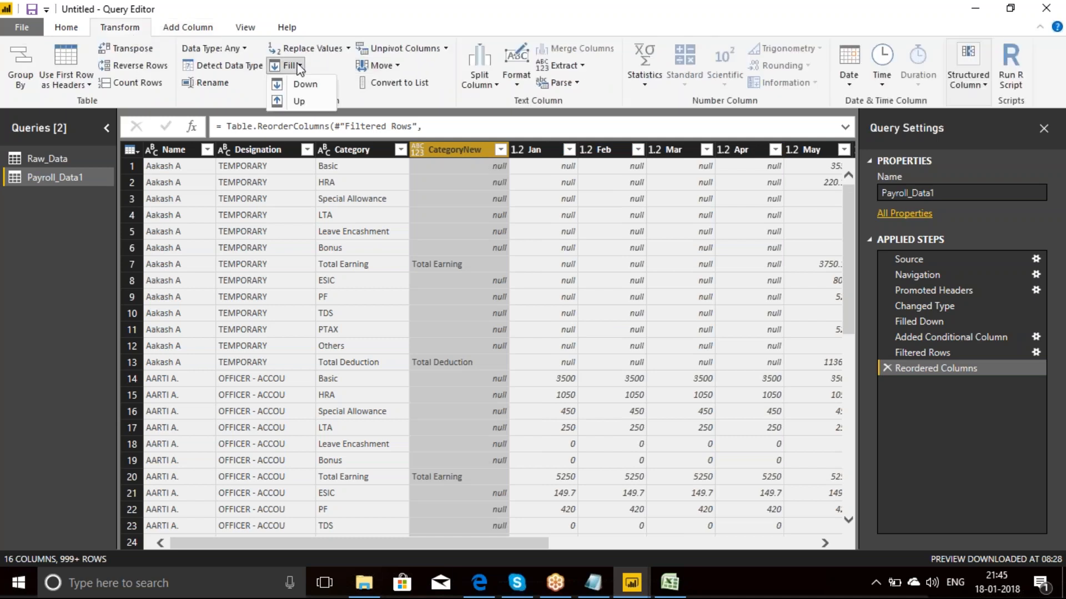
{"action": "left_click", "coordinate": [305, 101]}
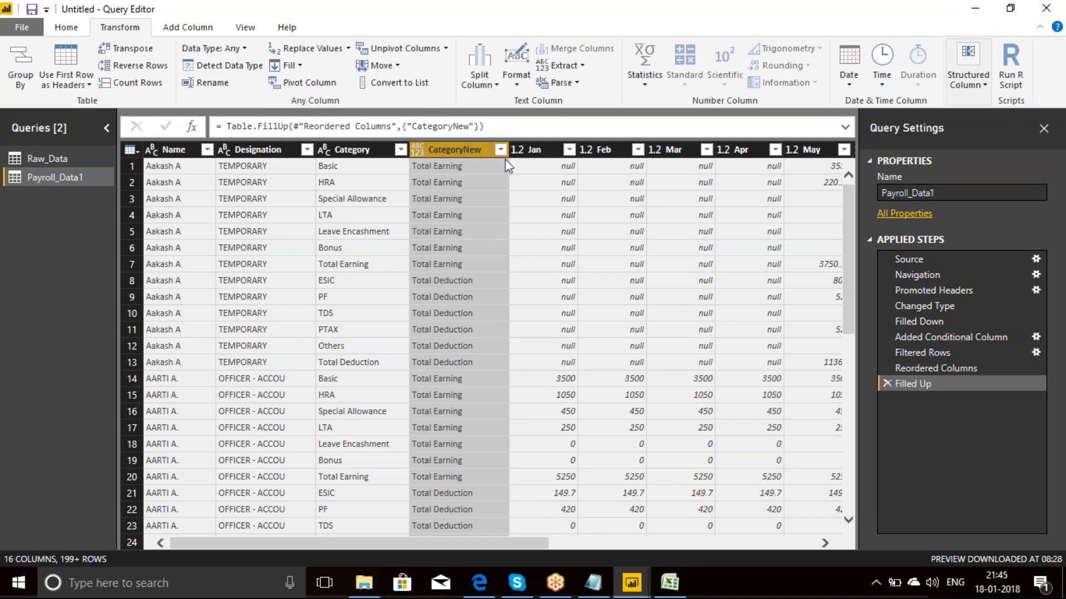
Step: Replace the value Total Earning with E_ in the CategoryNew column
{"action": "left_click", "coordinate": [464, 165]}
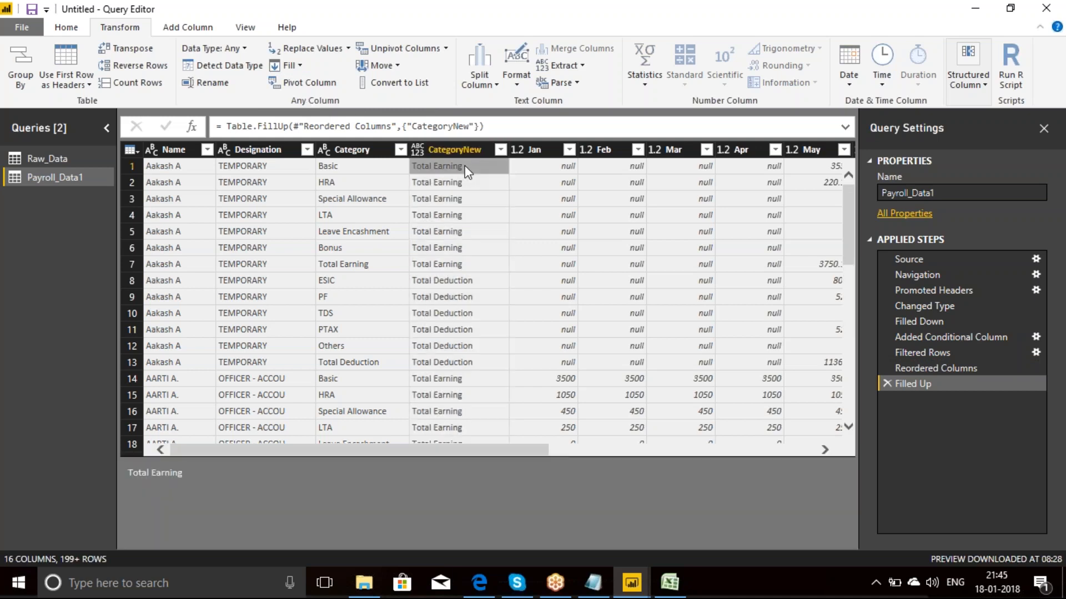
{"action": "left_click", "coordinate": [302, 49]}
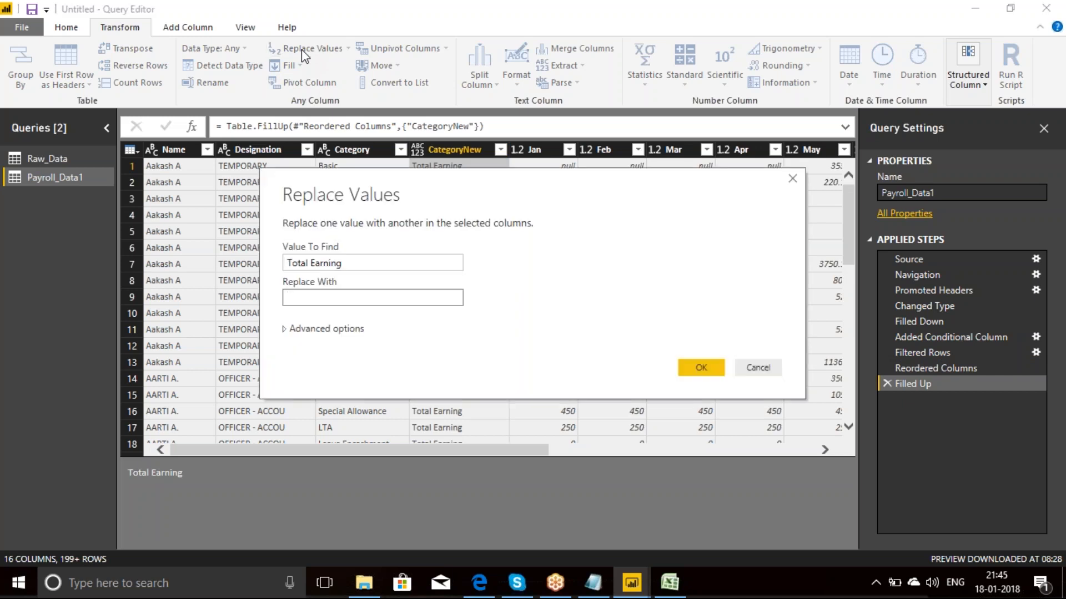
{"action": "type", "text": "E_"}
{"action": "left_click", "coordinate": [707, 374]}
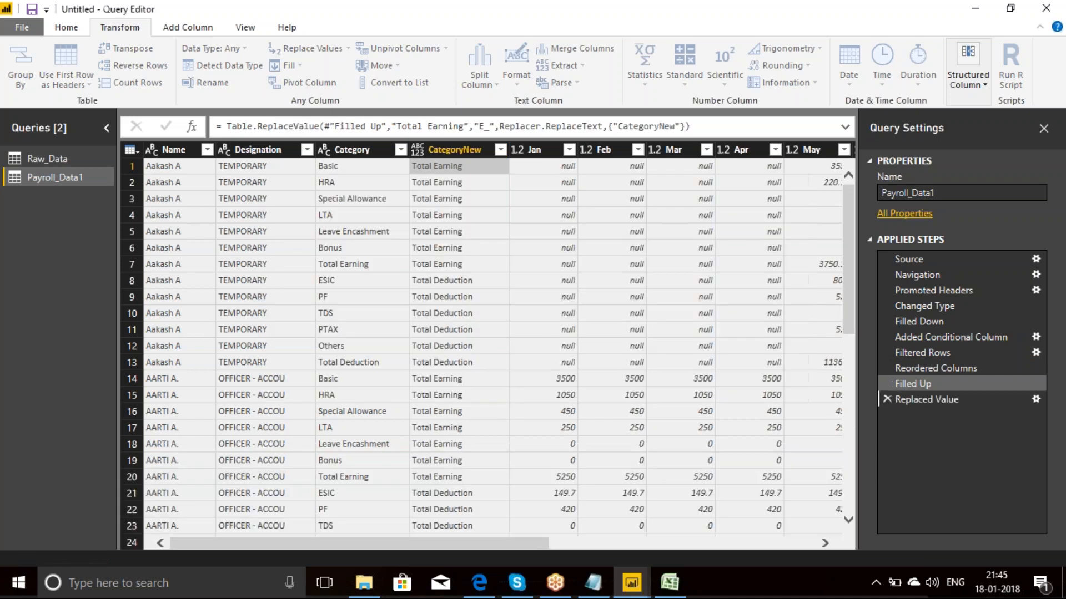
Step: Replace the value Total Deduction with D_ in the CategoryNew column
{"action": "left_click", "coordinate": [436, 282]}
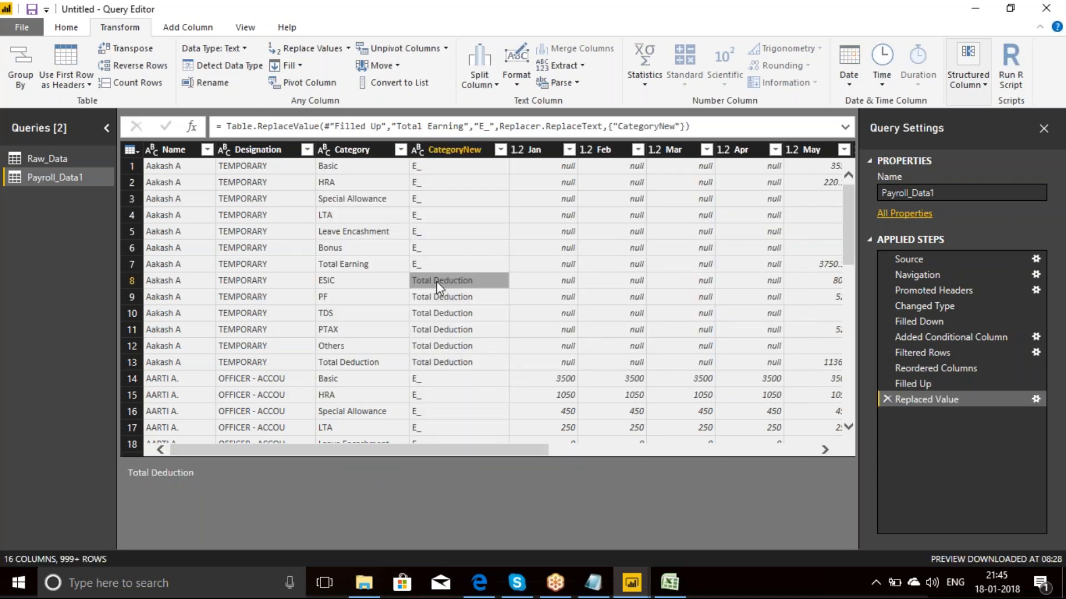
{"action": "left_click", "coordinate": [300, 51]}
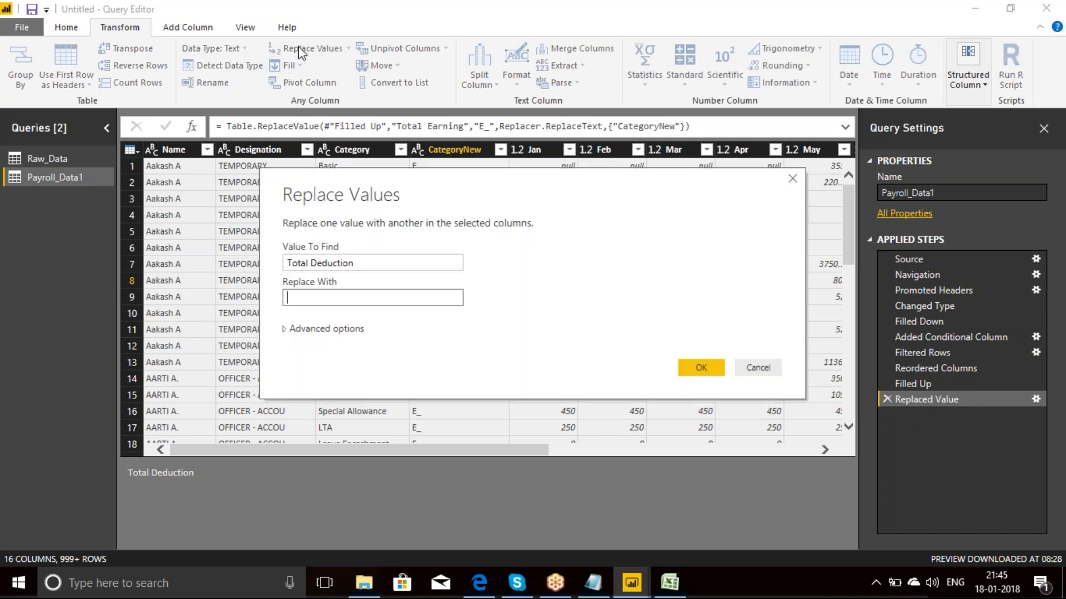
{"action": "type", "text": "D_"}
{"action": "key", "text": "Return"}
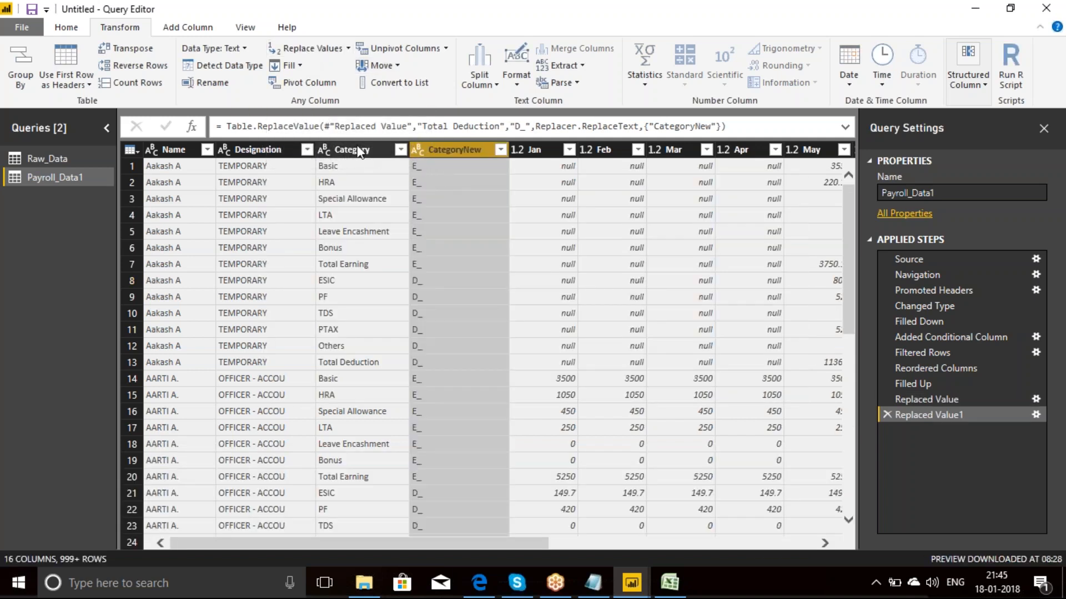
Step: Move the CategoryNew column directly before Category and merge the two columns without a separator into a column named Category
{"action": "left_click_drag", "start_coordinate": [472, 149], "coordinate": [345, 155]}
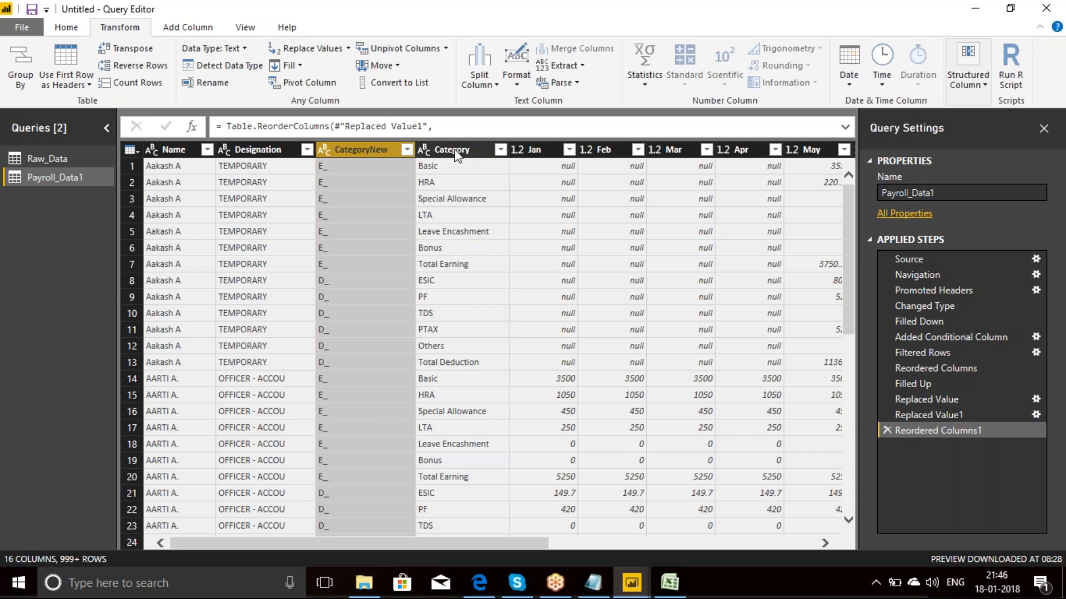
{"action": "left_click", "coordinate": [454, 149]}
{"action": "left_click", "coordinate": [379, 151]}
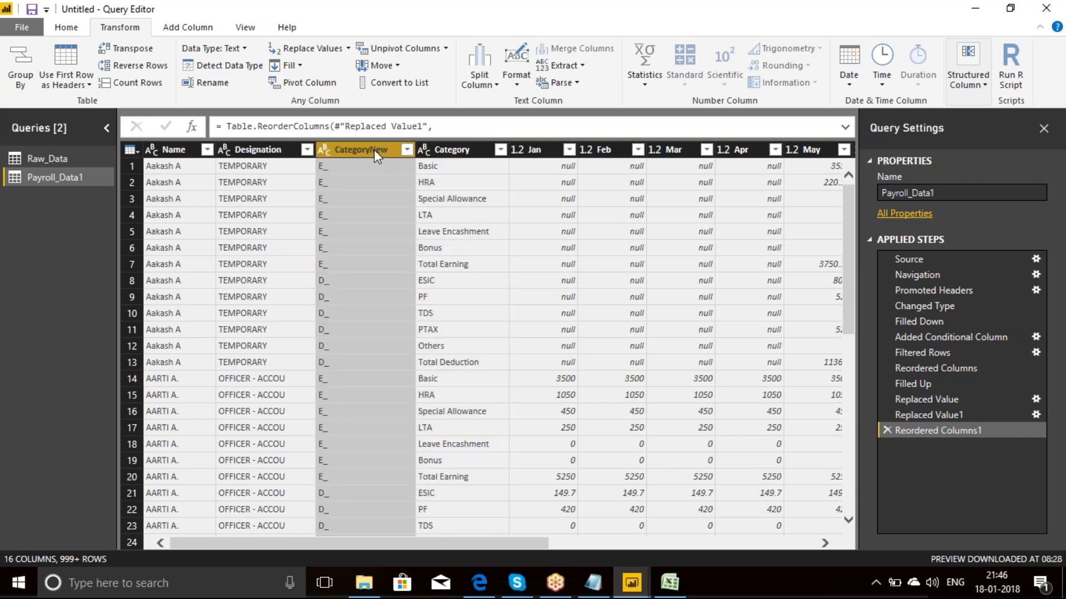
{"action": "left_click", "coordinate": [447, 153], "text": "ctrl"}
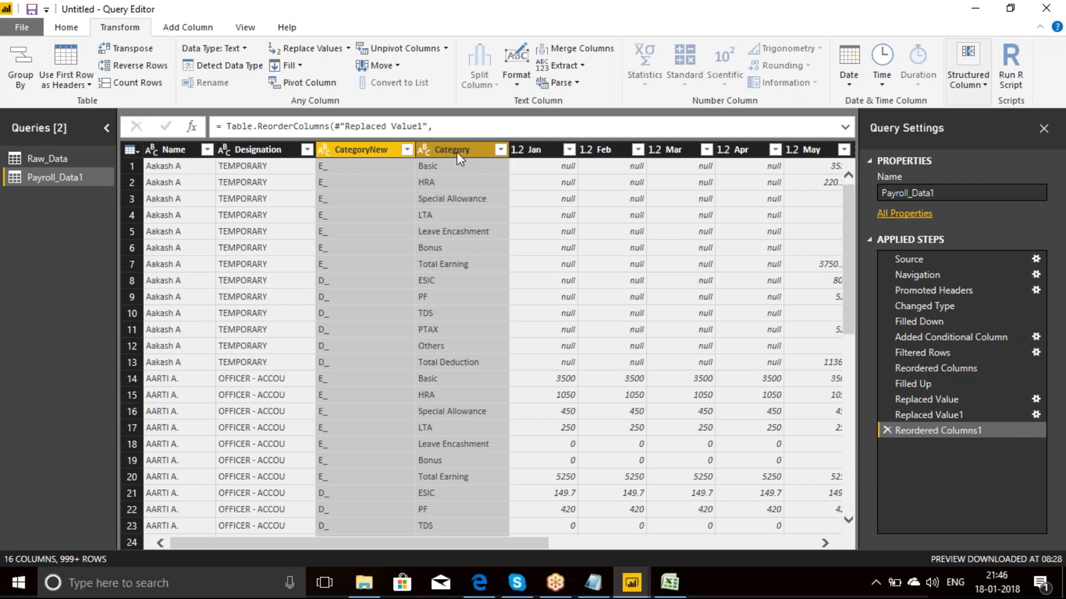
{"action": "left_click", "coordinate": [582, 49]}
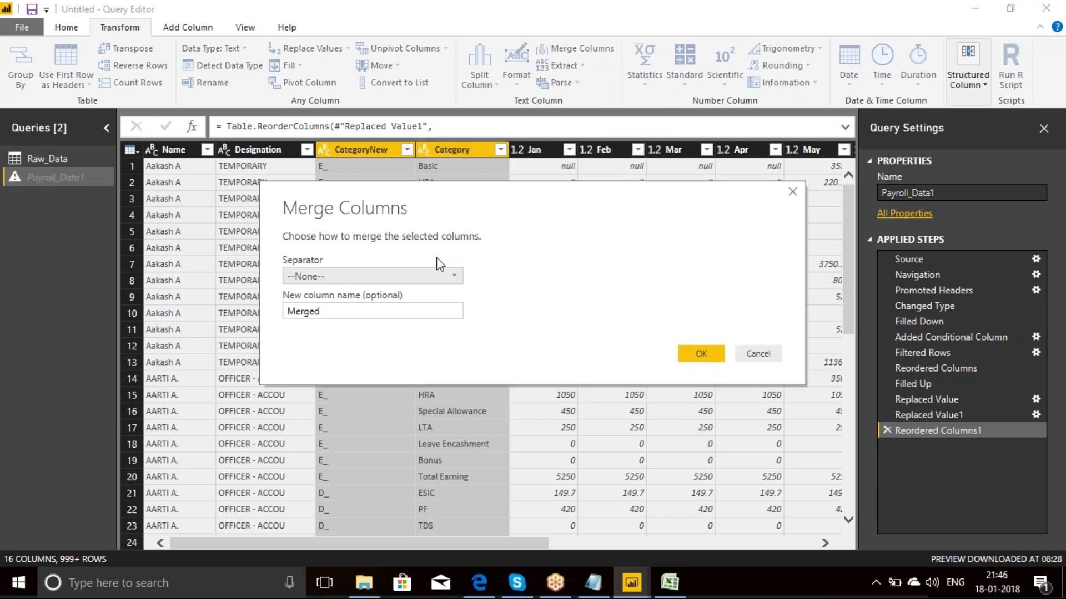
{"action": "left_click", "coordinate": [454, 279]}
{"action": "left_click", "coordinate": [527, 298]}
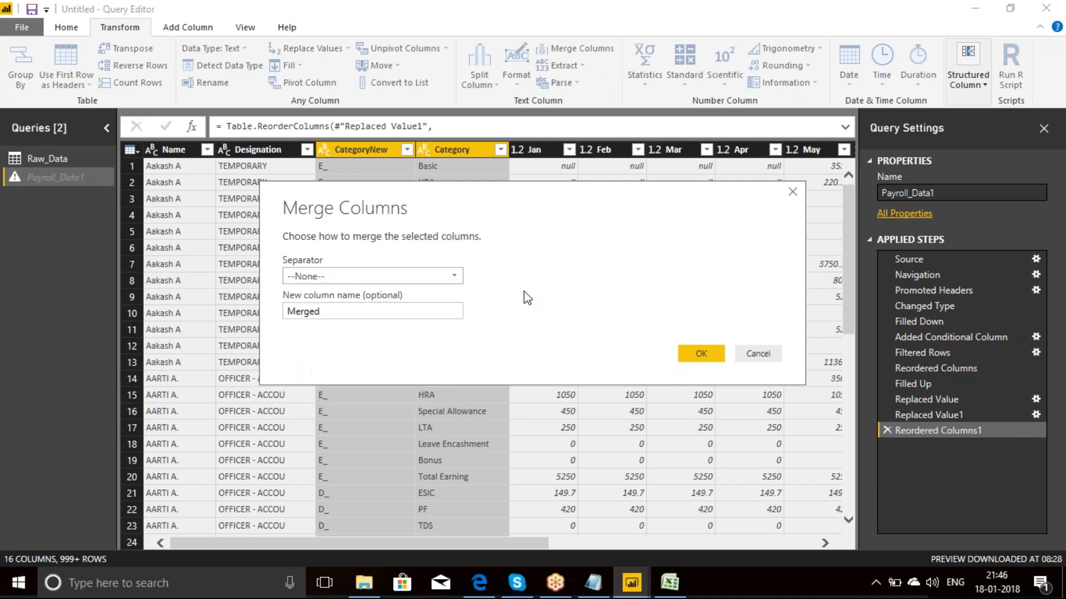
{"action": "double_click", "coordinate": [345, 310]}
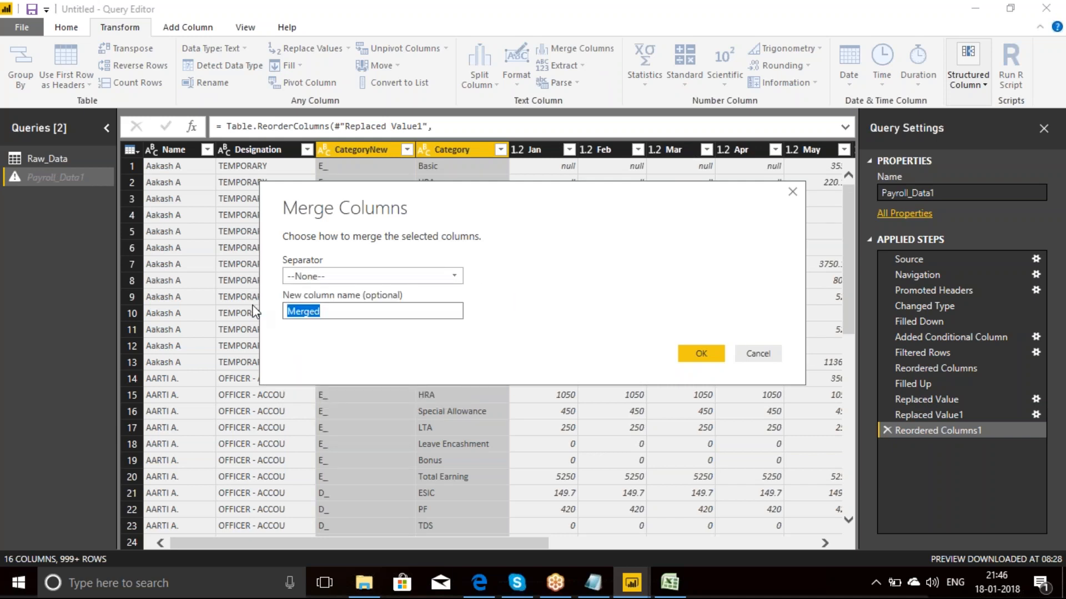
{"action": "type", "text": "Category"}
{"action": "left_click", "coordinate": [699, 354]}
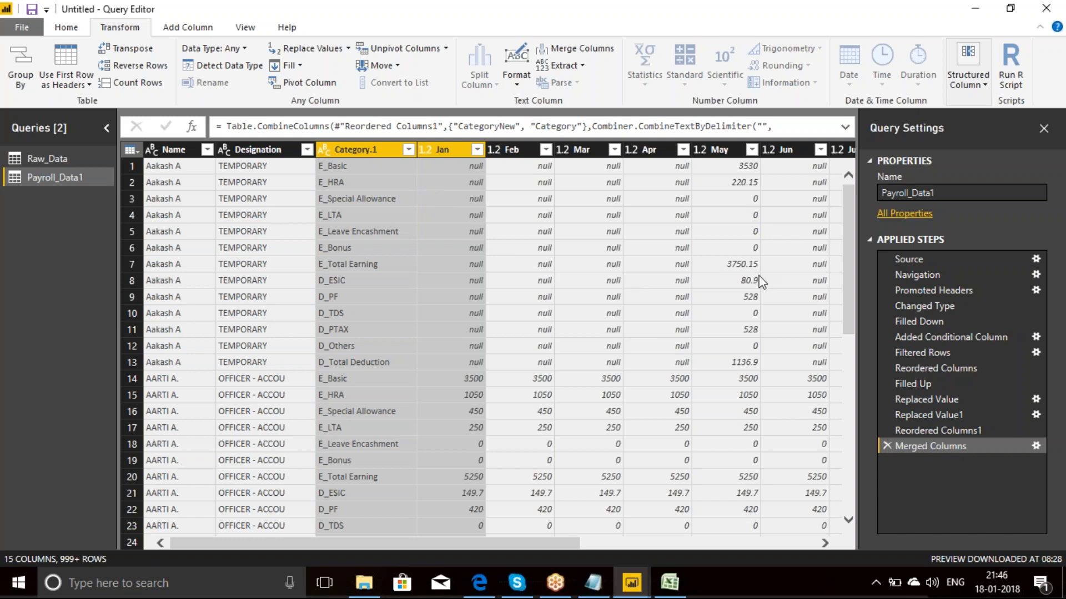
Step: Filter the Category.1 column to rows that do not contain Total
{"action": "left_click", "coordinate": [407, 151]}
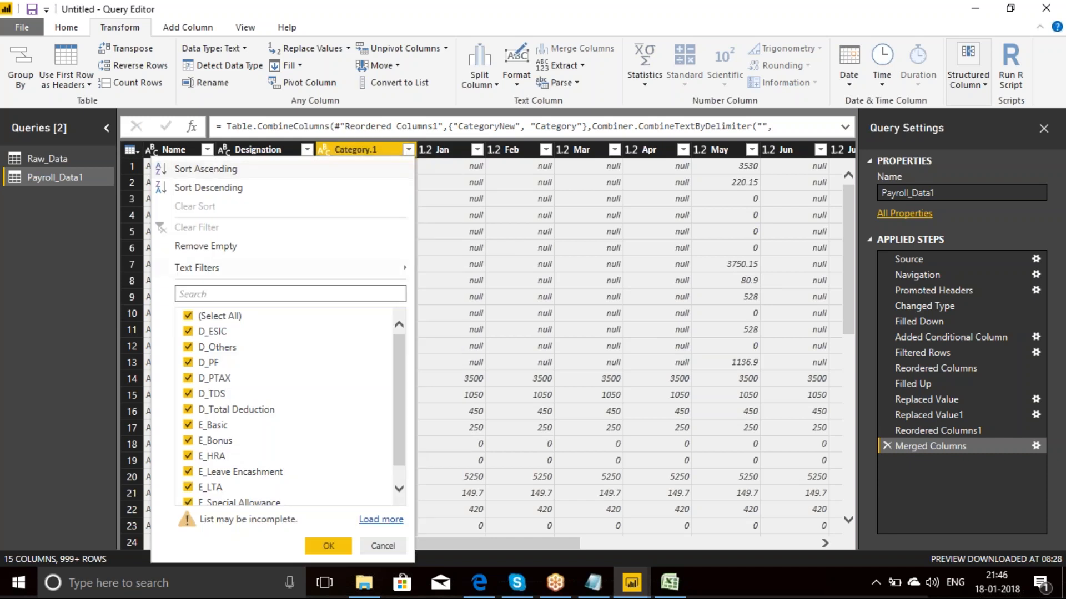
{"action": "mouse_move", "coordinate": [257, 271]}
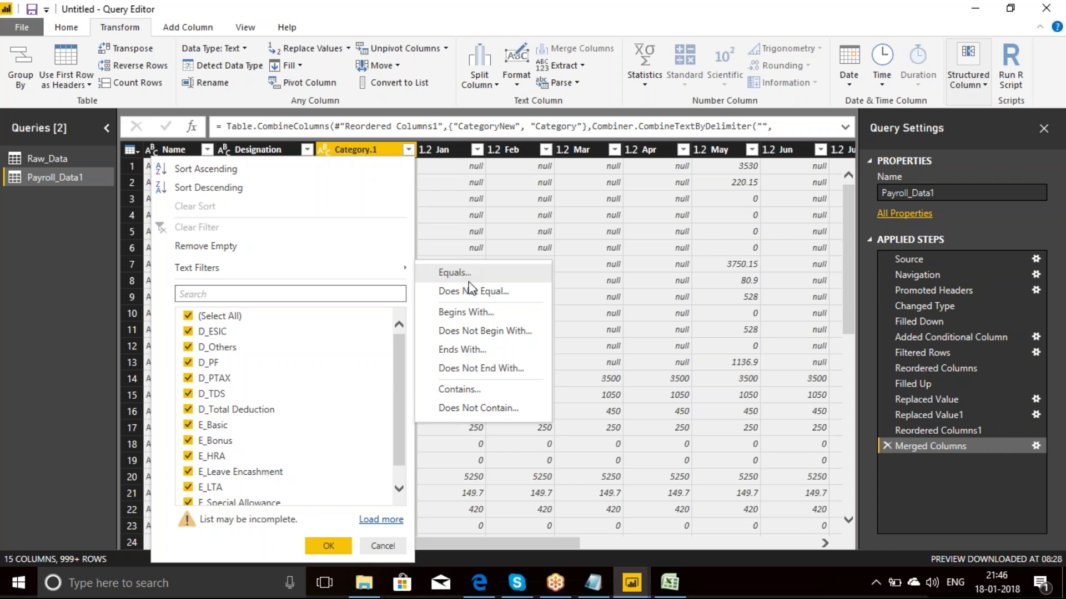
{"action": "left_click", "coordinate": [462, 408]}
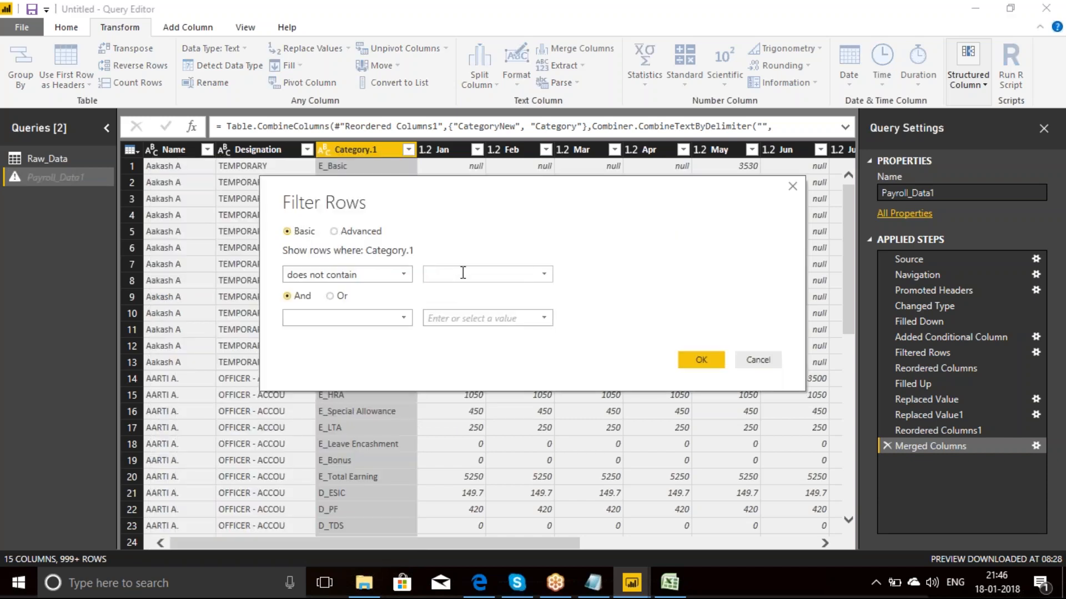
{"action": "type", "text": "Total"}
{"action": "left_click", "coordinate": [702, 362]}
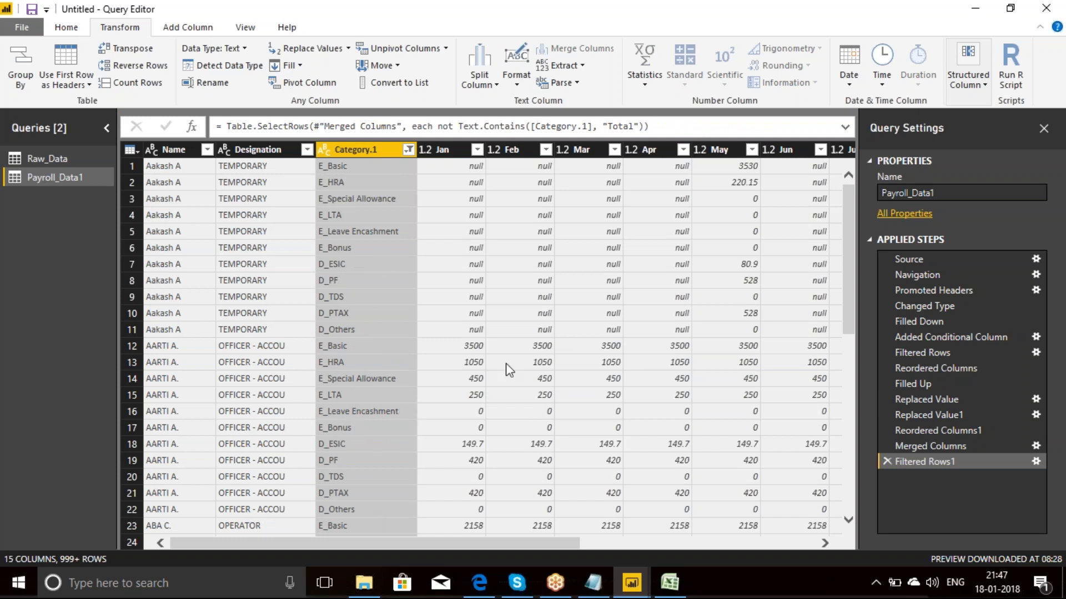
{"action": "left_click_drag", "start_coordinate": [845, 313], "coordinate": [845, 184]}
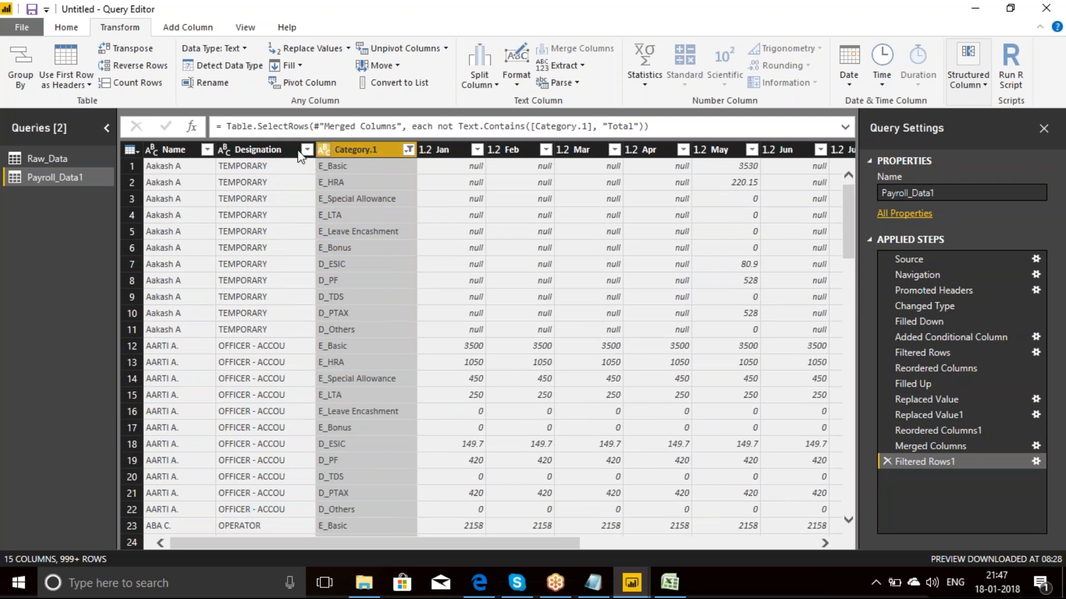
{"action": "left_click", "coordinate": [165, 151]}
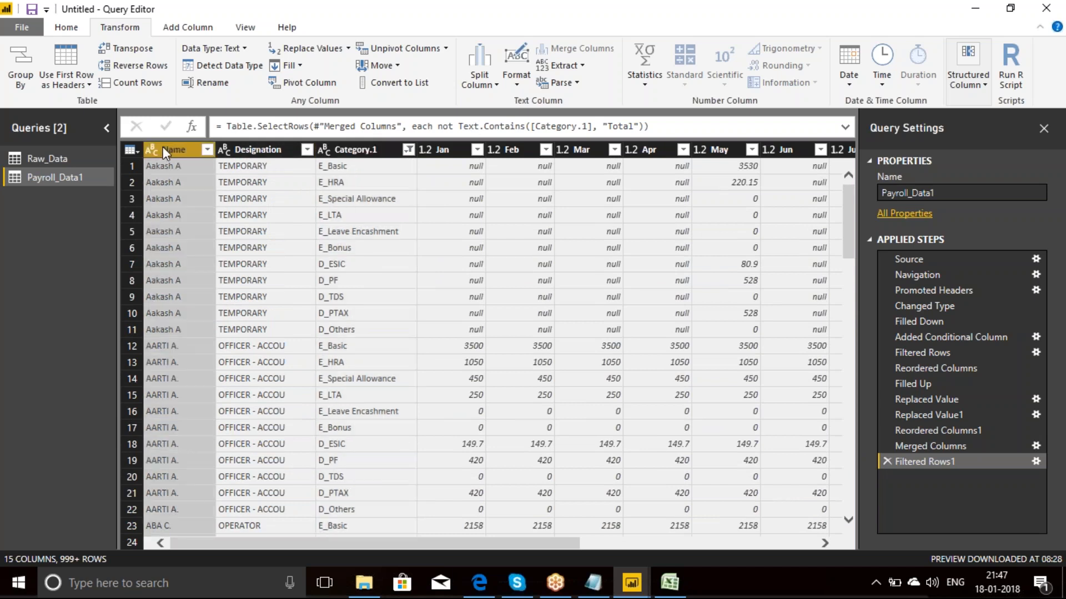
{"action": "left_click", "coordinate": [252, 151], "text": "ctrl"}
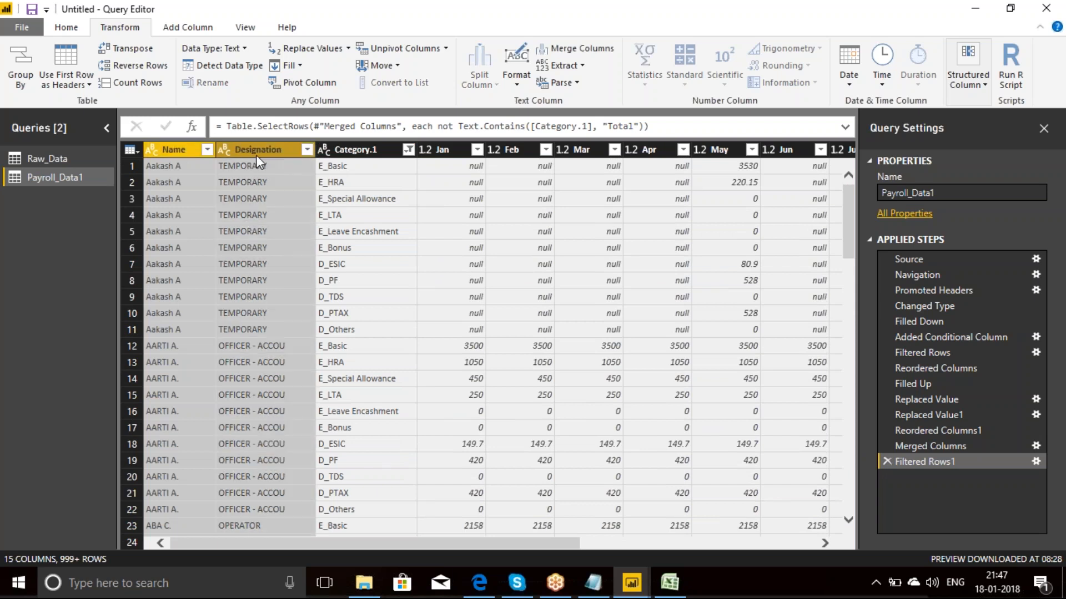
{"action": "left_click", "coordinate": [356, 151], "text": "ctrl"}
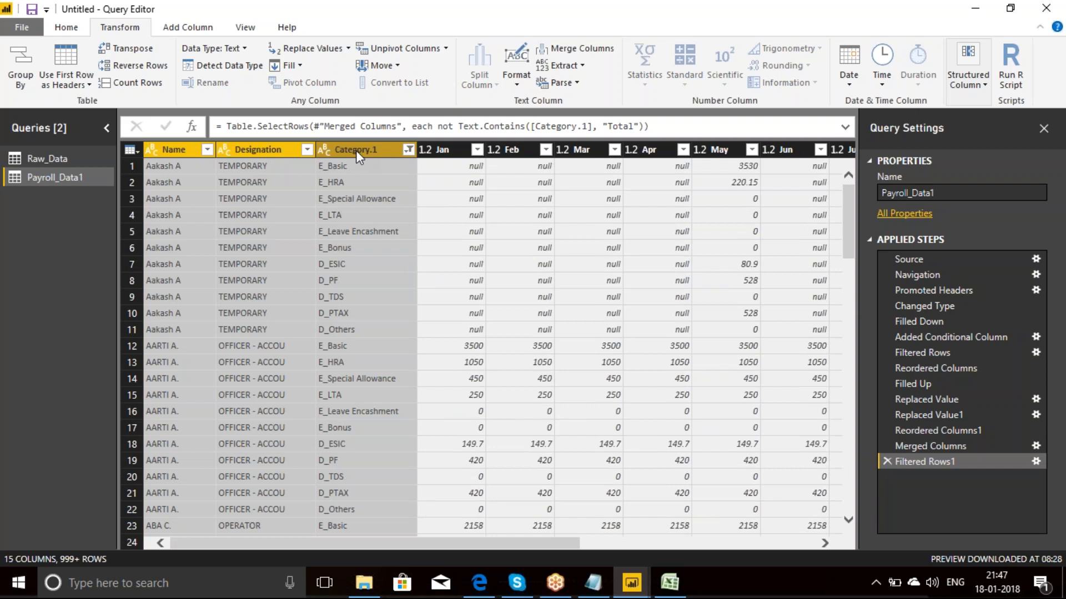
{"action": "left_click", "coordinate": [444, 149]}
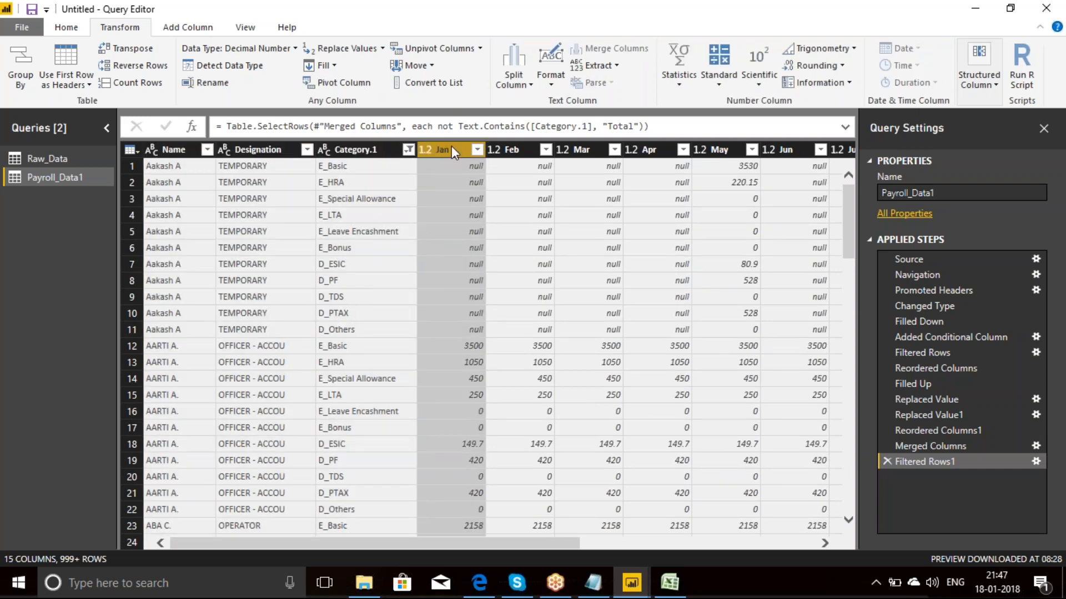
{"action": "left_click", "coordinate": [513, 151]}
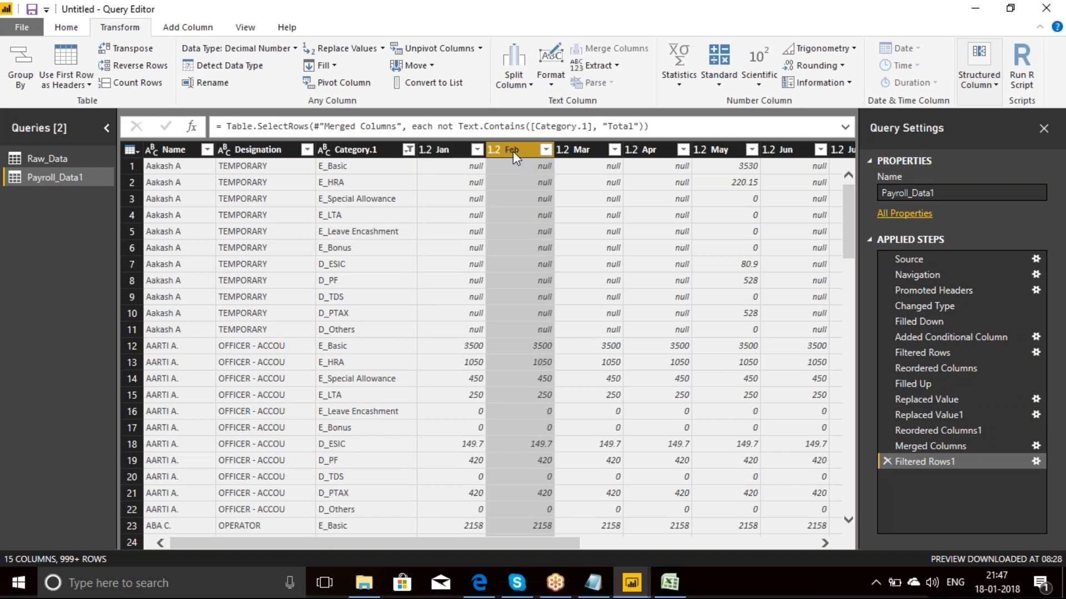
{"action": "left_click", "coordinate": [585, 151]}
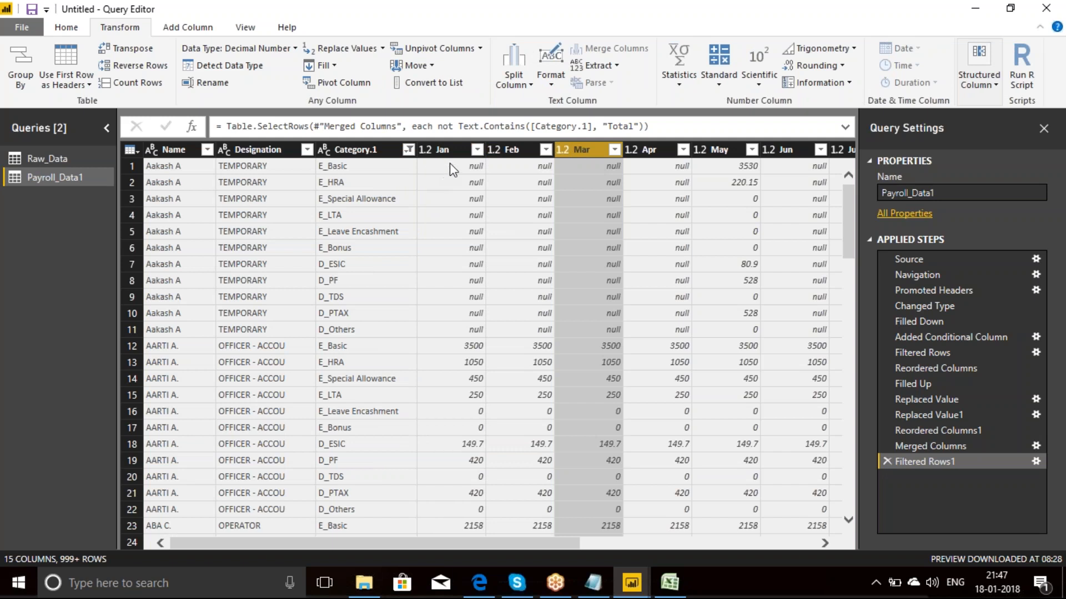
{"action": "left_click", "coordinate": [442, 150]}
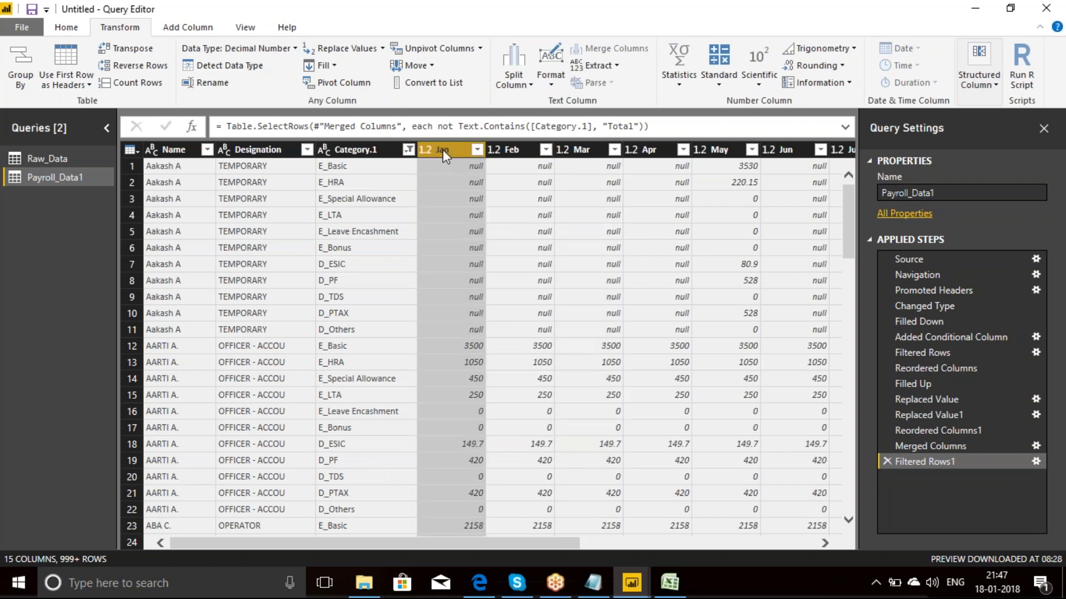
{"action": "left_click", "coordinate": [710, 149], "text": "ctrl"}
{"action": "left_click", "coordinate": [518, 146], "text": "ctrl"}
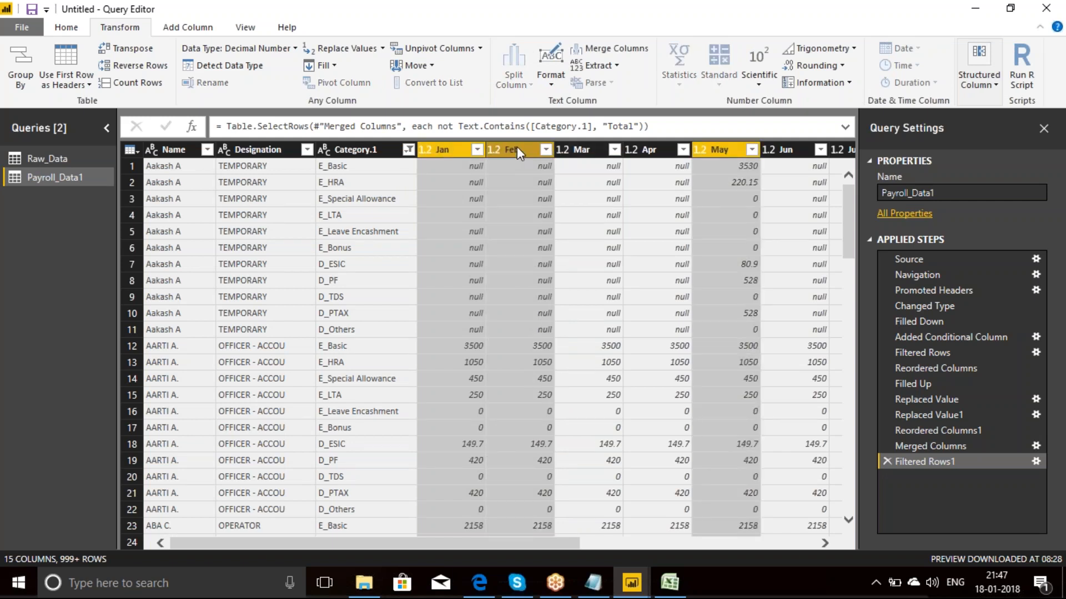
{"action": "left_click", "coordinate": [598, 148], "text": "ctrl"}
{"action": "left_click", "coordinate": [660, 150], "text": "ctrl"}
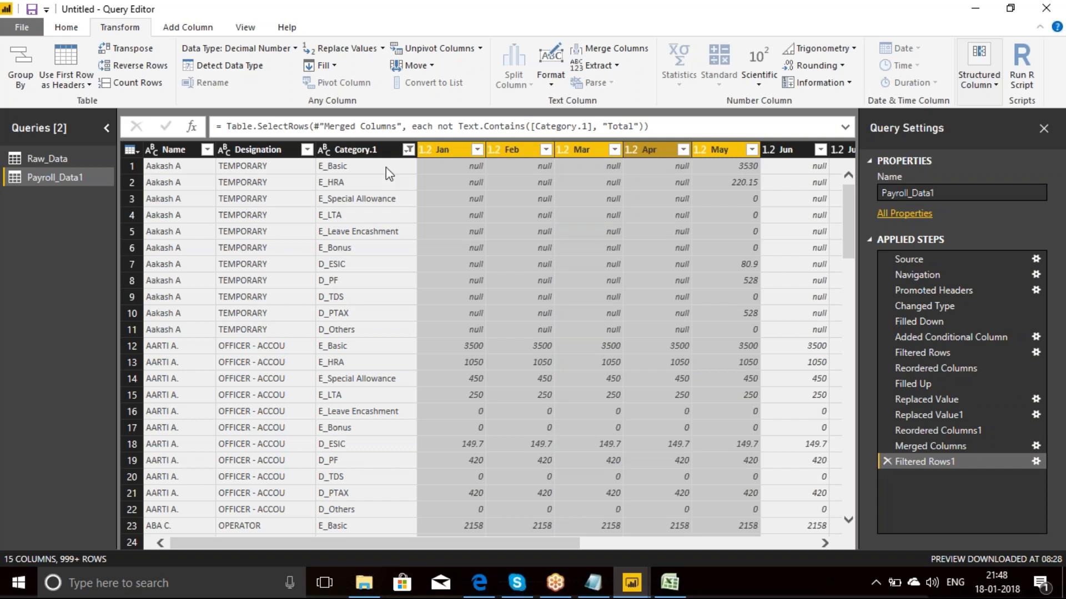
{"action": "left_click", "coordinate": [179, 151]}
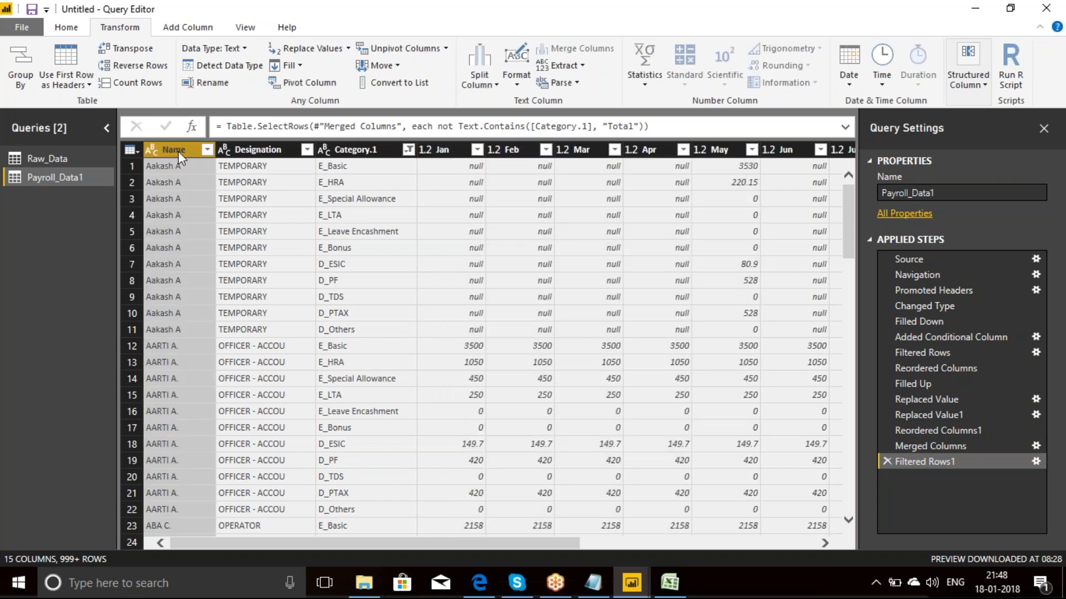
{"action": "left_click", "coordinate": [438, 149]}
{"action": "key", "text": "Right"}
{"action": "key", "text": "Right"}
{"action": "key", "text": "Right"}
{"action": "key", "text": "Right"}
{"action": "key", "text": "Right"}
{"action": "key", "text": "Right"}
{"action": "key", "text": "Right"}
{"action": "key", "text": "Right"}
{"action": "key", "text": "Right"}
{"action": "key", "text": "Right"}
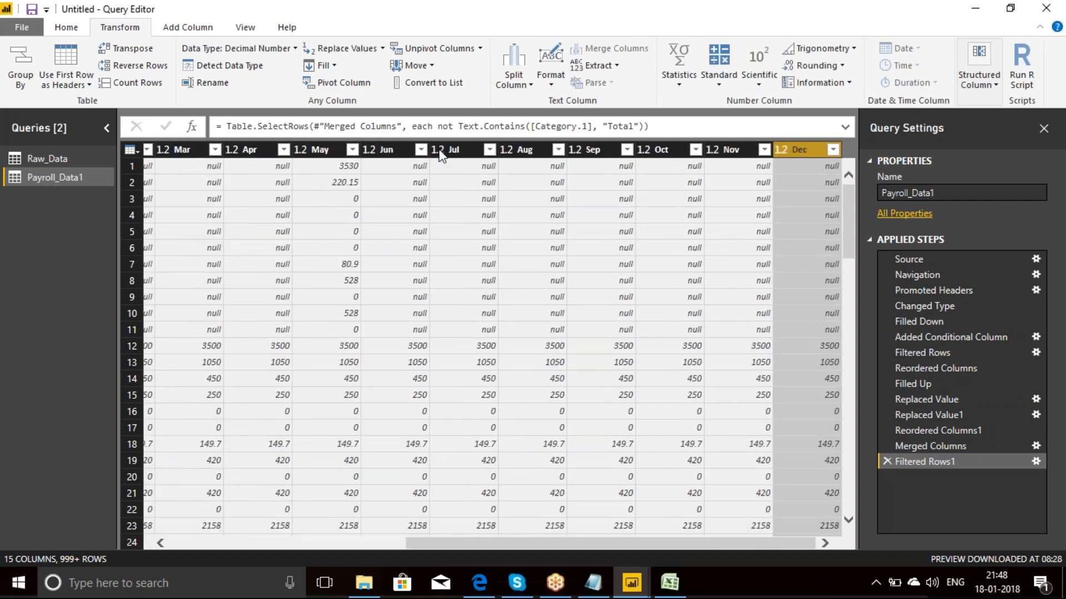
Step: Unpivot all columns other than Name, Designation and Category.1
{"action": "key", "text": "Left"}
{"action": "key", "text": "Left"}
{"action": "key", "text": "Left"}
{"action": "key", "text": "Left"}
{"action": "key", "text": "Left"}
{"action": "key", "text": "Left"}
{"action": "key", "text": "Left"}
{"action": "key", "text": "Left"}
{"action": "key", "text": "Left"}
{"action": "key", "text": "Left"}
{"action": "key", "text": "Left"}
{"action": "key", "text": "Left"}
{"action": "key", "text": "Left"}
{"action": "key", "text": "Left"}
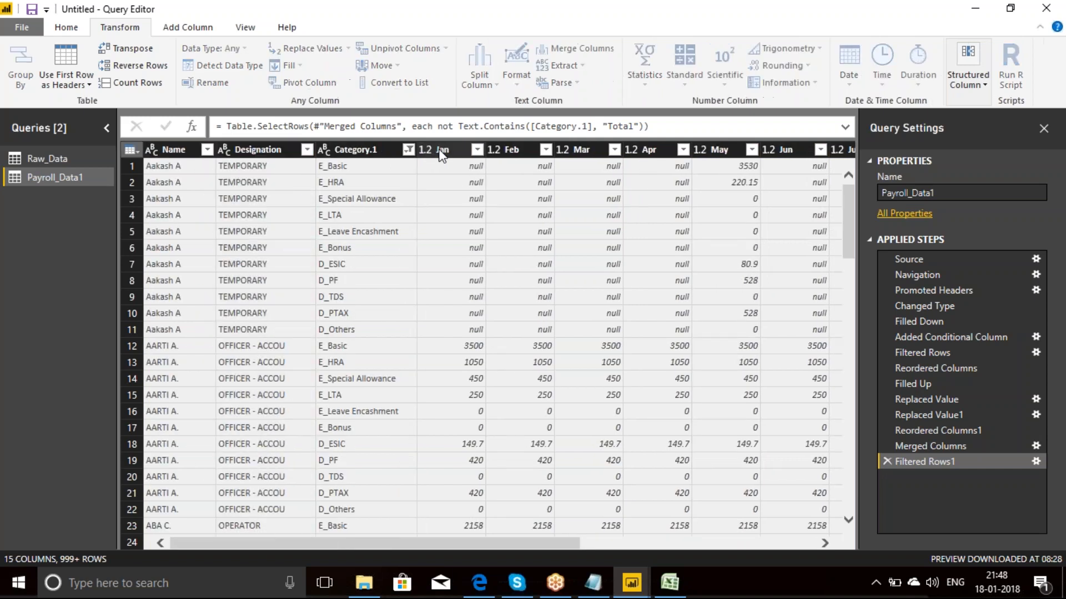
{"action": "key", "text": "Left"}
{"action": "key", "text": "Left"}
{"action": "key", "text": "Left"}
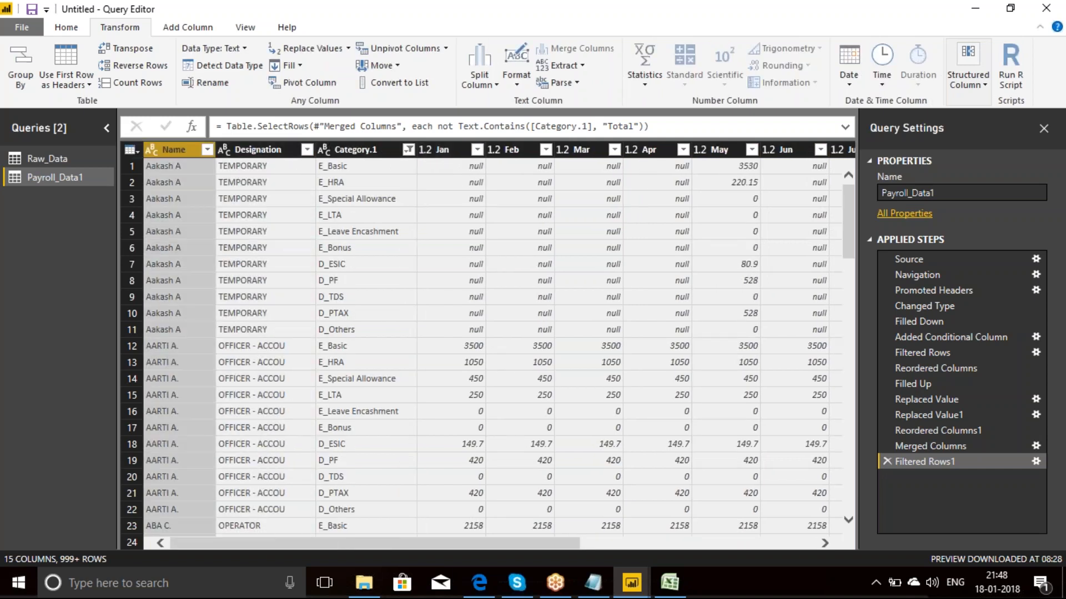
{"action": "left_click", "coordinate": [252, 148], "text": "shift"}
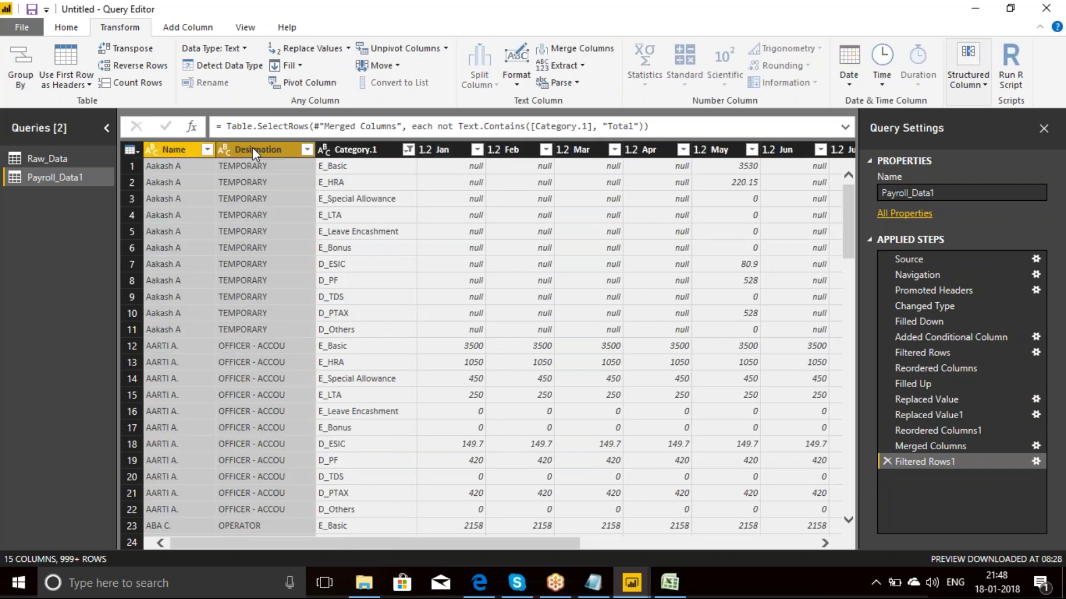
{"action": "left_click", "coordinate": [362, 146], "text": "shift"}
{"action": "right_click", "coordinate": [361, 145]}
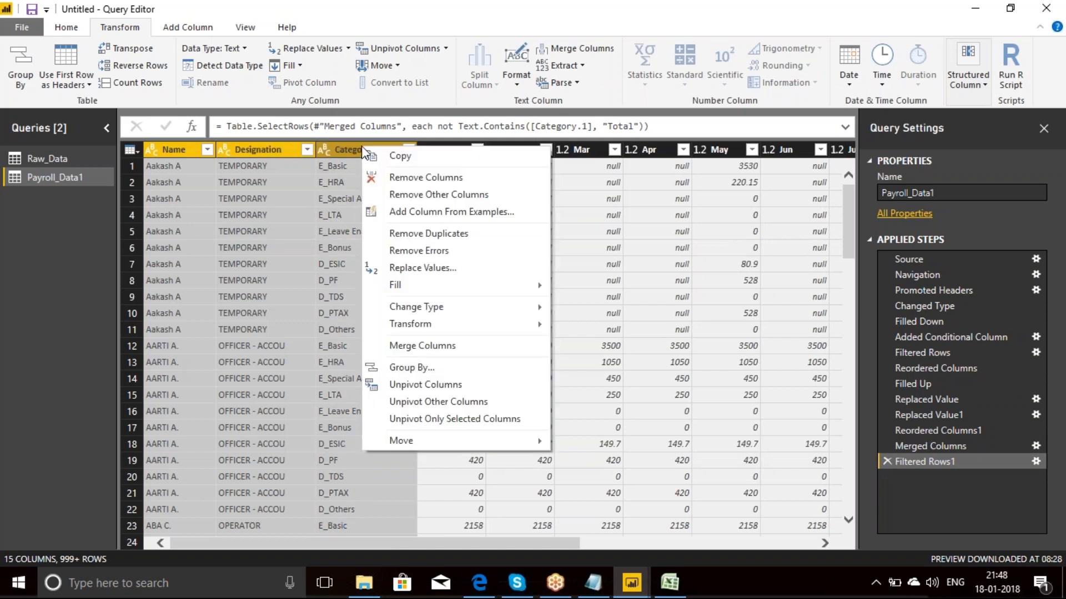
{"action": "left_click", "coordinate": [433, 402]}
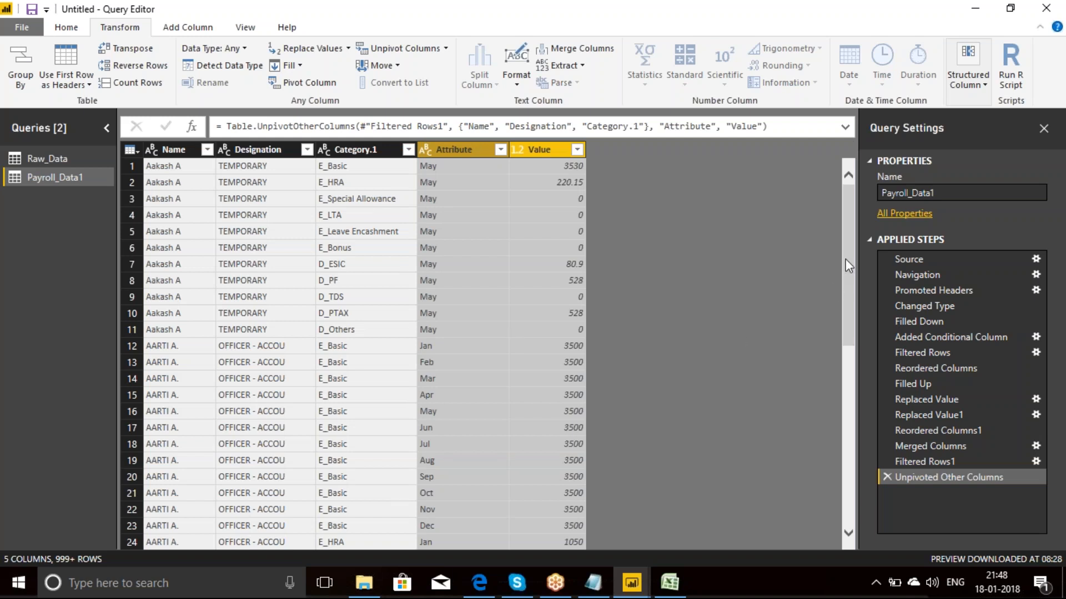
{"action": "left_click_drag", "start_coordinate": [848, 230], "coordinate": [866, 131]}
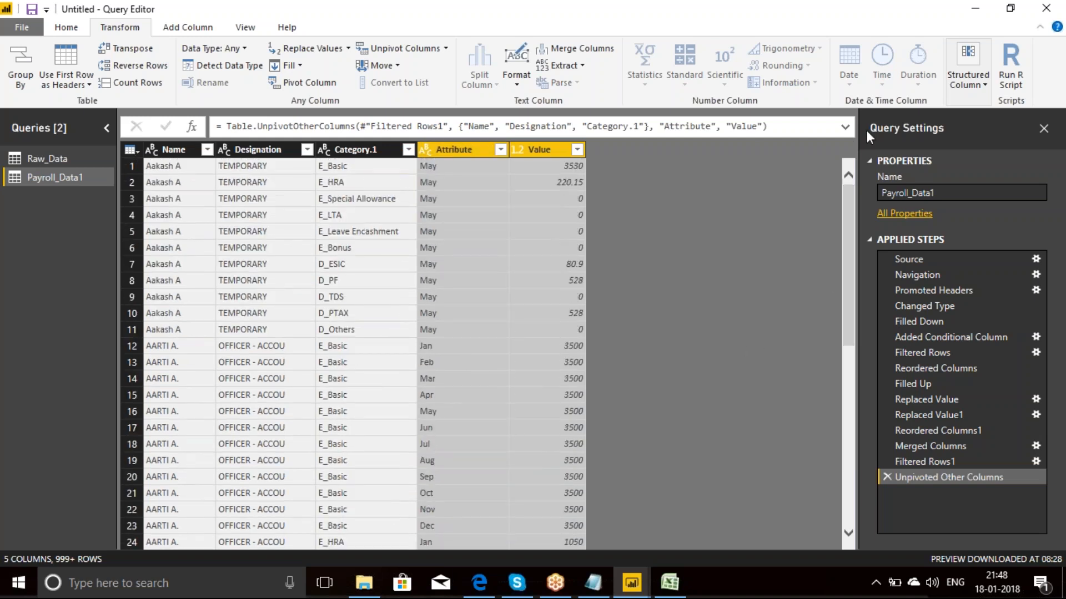
Step: Review the months in the Attribute column's filter list and apply the filter with all values selected
{"action": "left_click", "coordinate": [500, 150]}
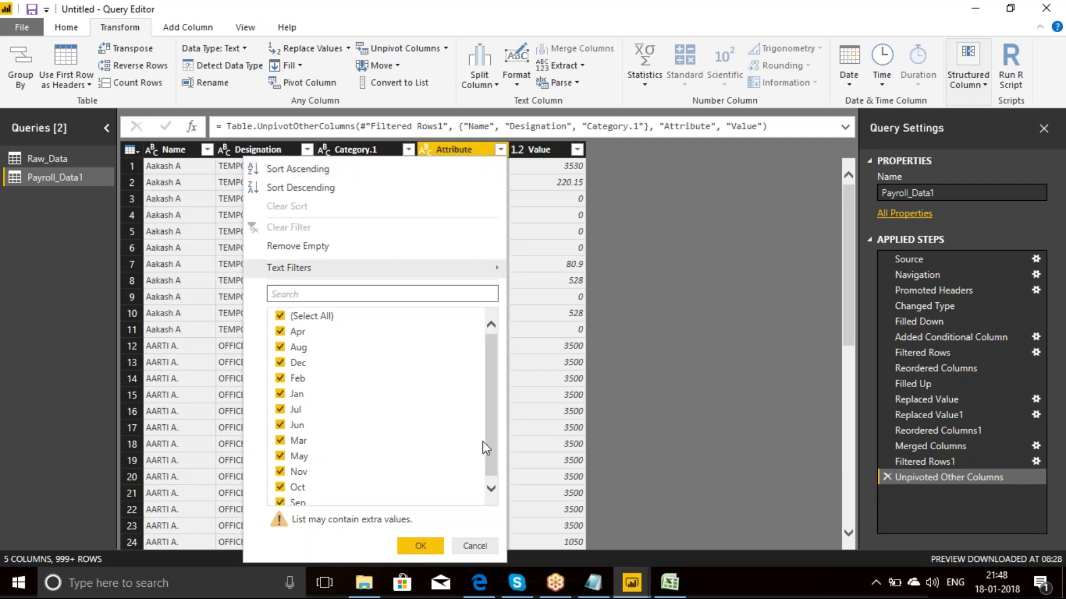
{"action": "mouse_move", "coordinate": [492, 421]}
{"action": "left_mouse_down"}
{"action": "mouse_move", "coordinate": [494, 383]}
{"action": "mouse_move", "coordinate": [498, 489]}
{"action": "mouse_move", "coordinate": [496, 401]}
{"action": "left_mouse_up"}
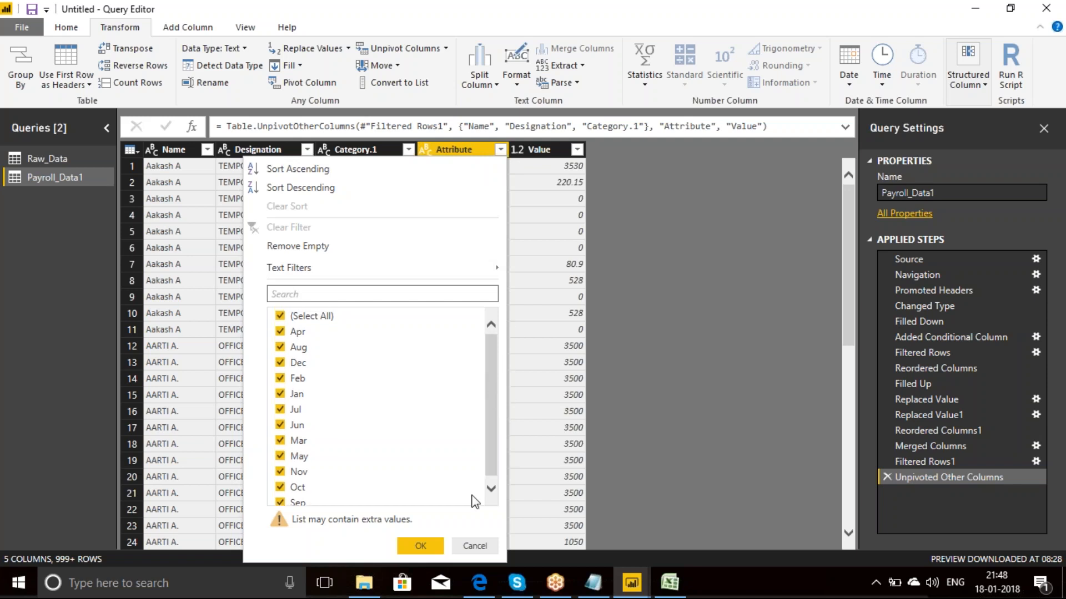
{"action": "left_click", "coordinate": [438, 548]}
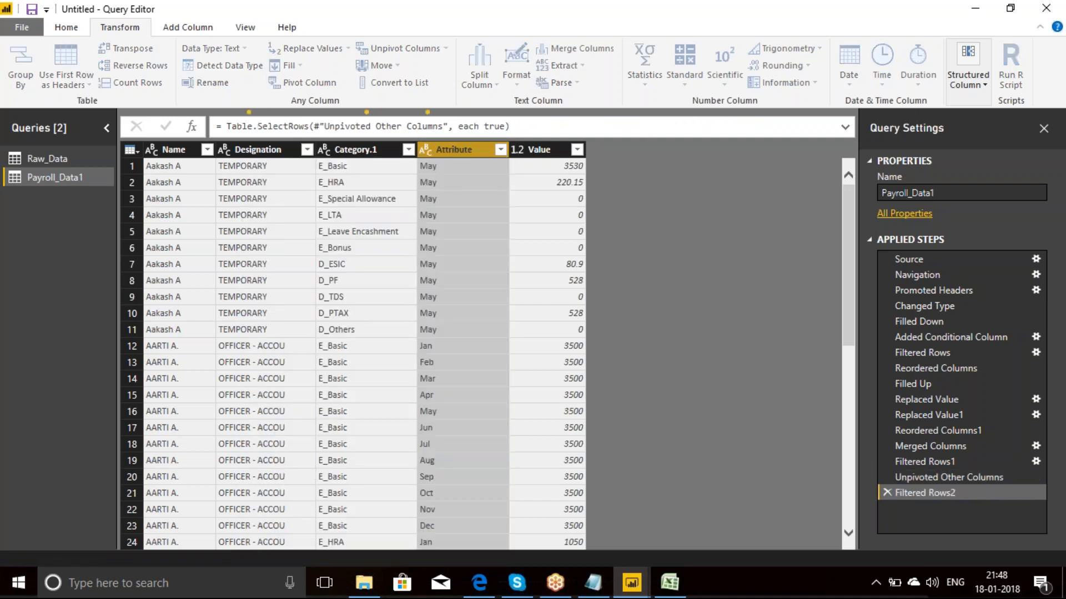
Step: Rename the Attribute column to Month
{"action": "double_click", "coordinate": [471, 147]}
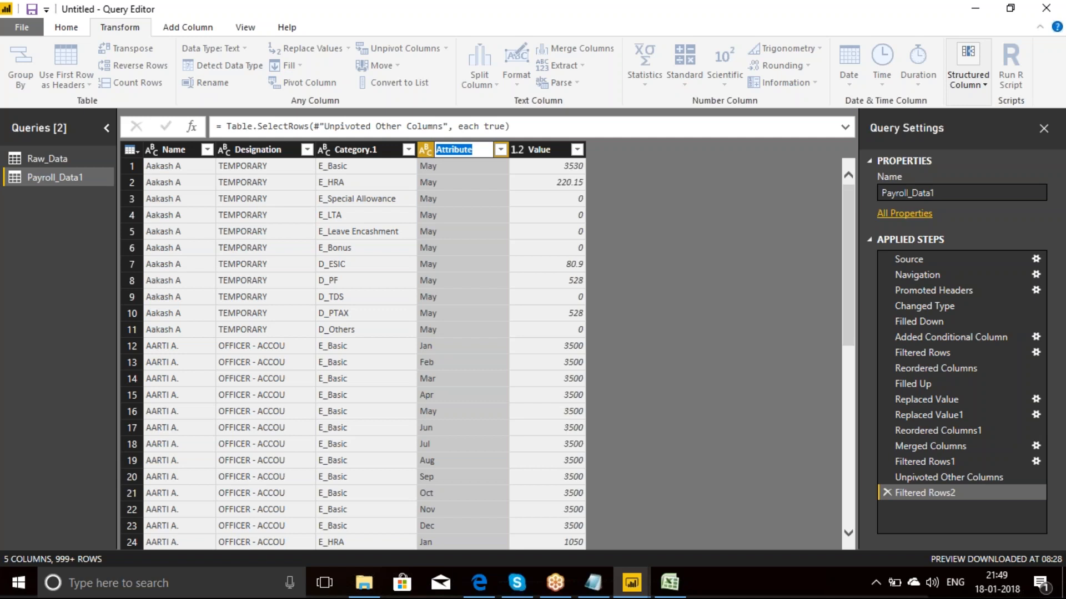
{"action": "type", "text": "Year"}
{"action": "key", "text": "BackSpace"}
{"action": "key", "text": "BackSpace"}
{"action": "key", "text": "BackSpace"}
{"action": "key", "text": "BackSpace"}
{"action": "type", "text": "Month"}
{"action": "key", "text": "Return"}
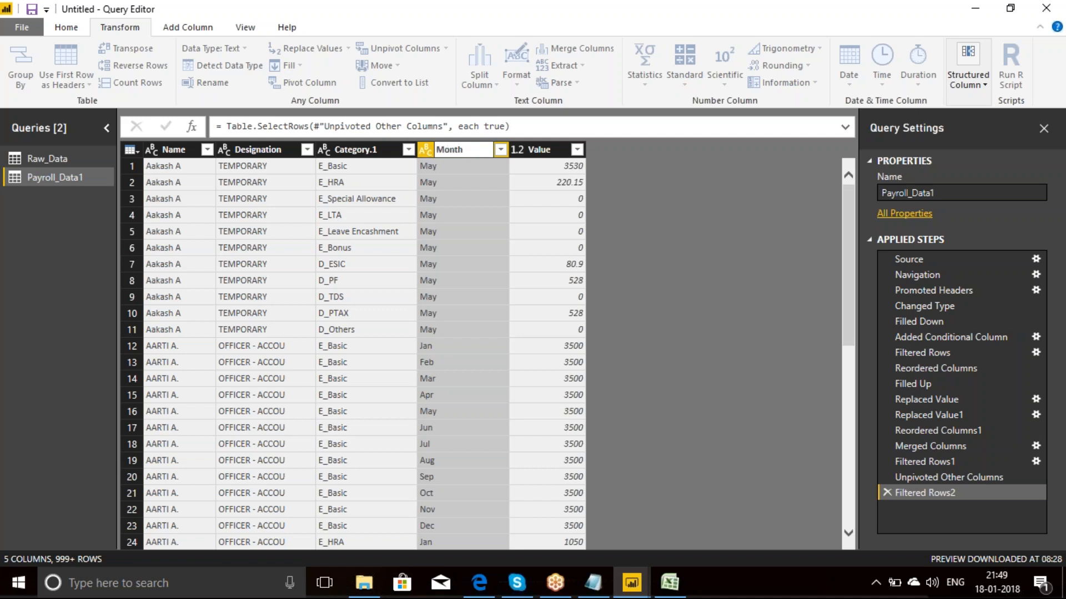
Step: Rename the Value column to Amount
{"action": "double_click", "coordinate": [538, 150]}
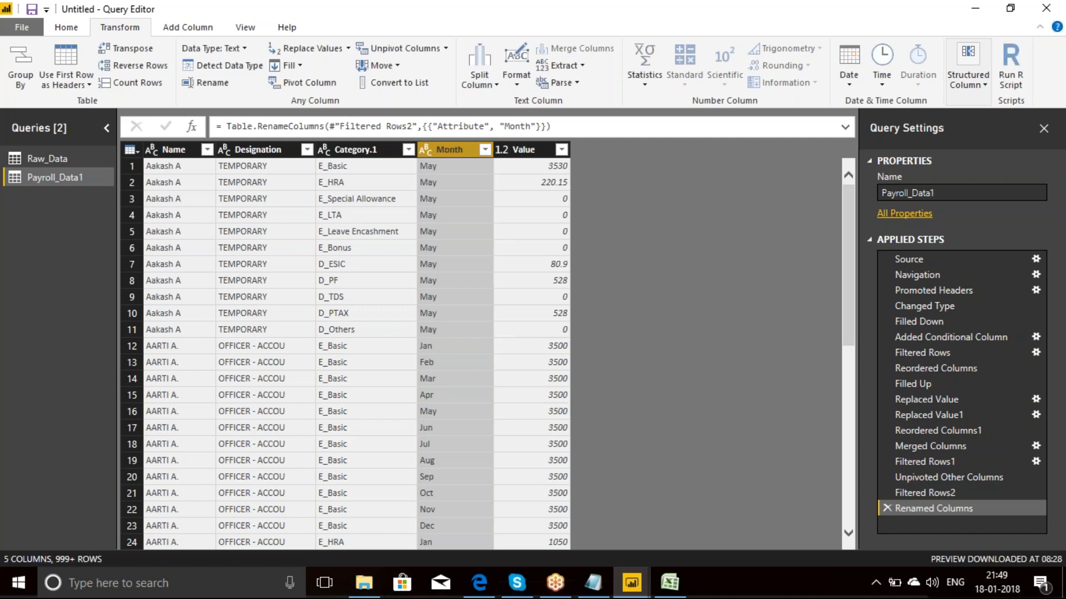
{"action": "type", "text": "Amount"}
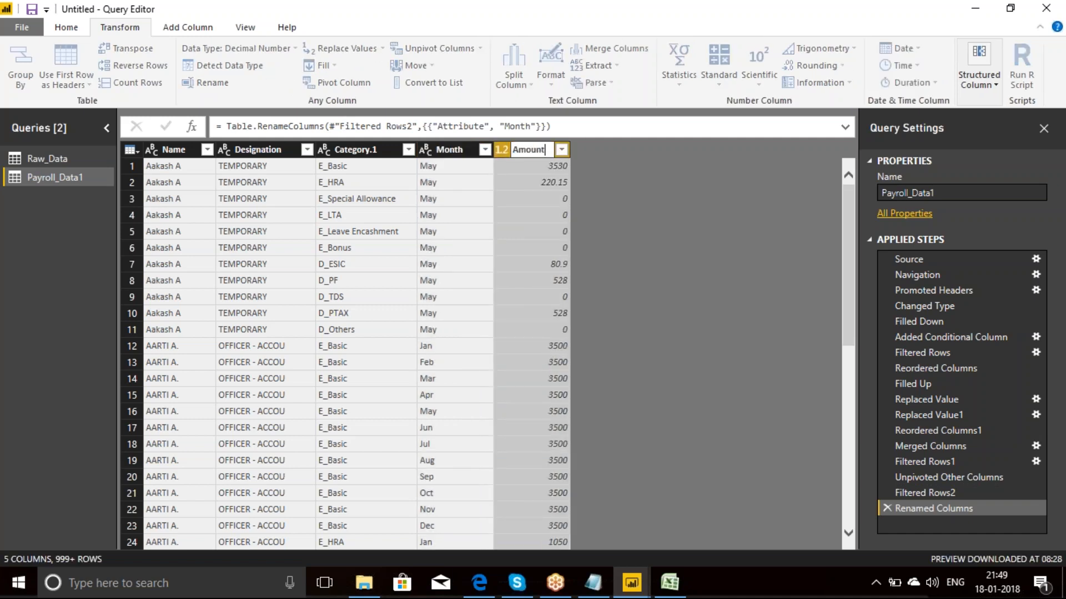
{"action": "key", "text": "Return"}
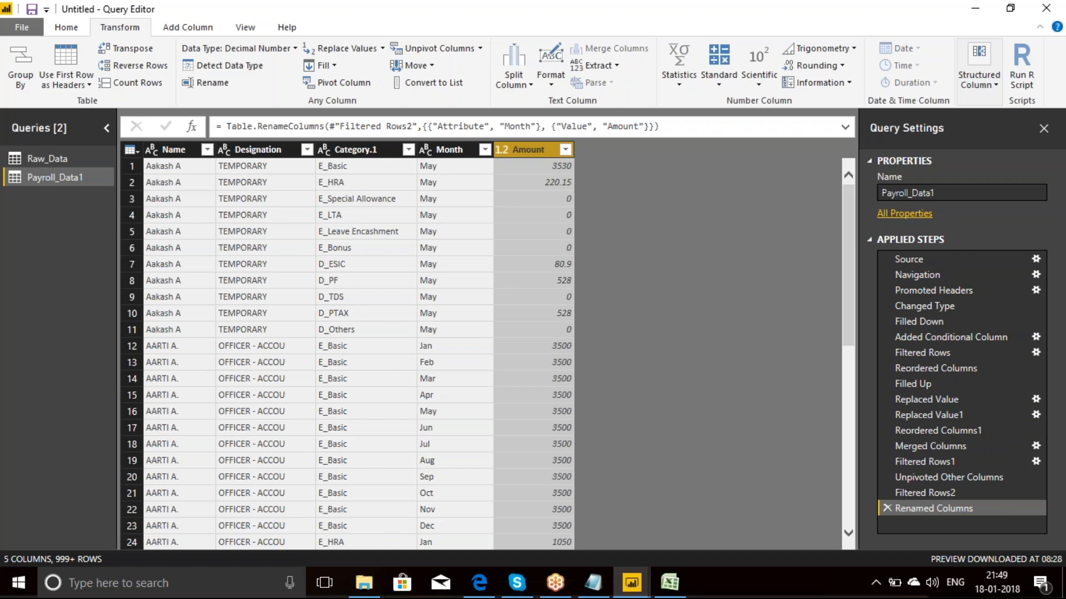
Step: Switch to the payroll workbook in Excel and compare its Payroll sheet with the Columnar sheet
{"action": "left_click", "coordinate": [669, 583]}
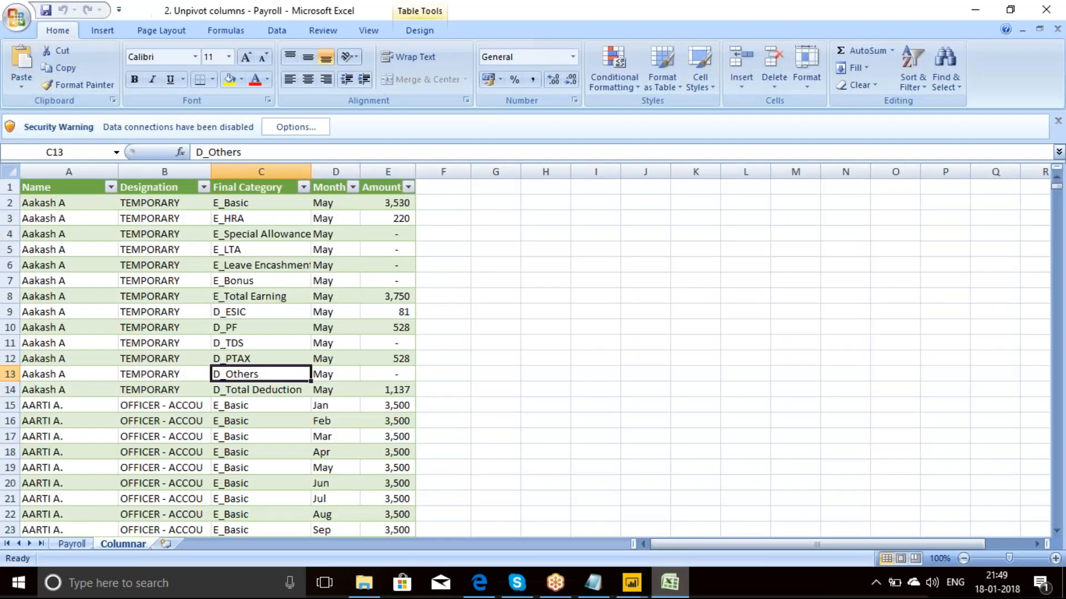
{"action": "left_click", "coordinate": [73, 545]}
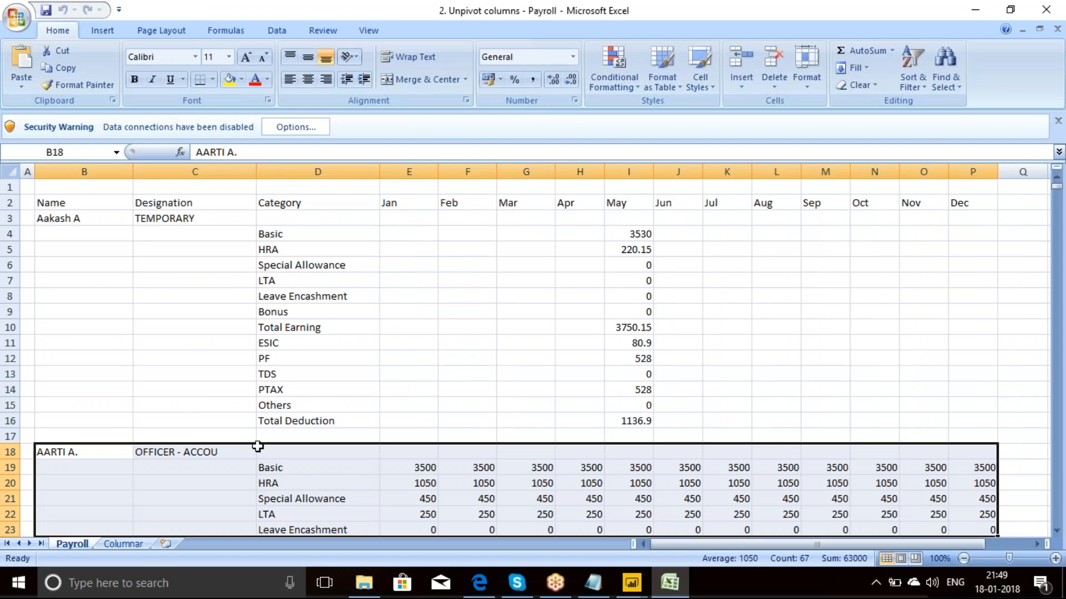
{"action": "left_click", "coordinate": [122, 544]}
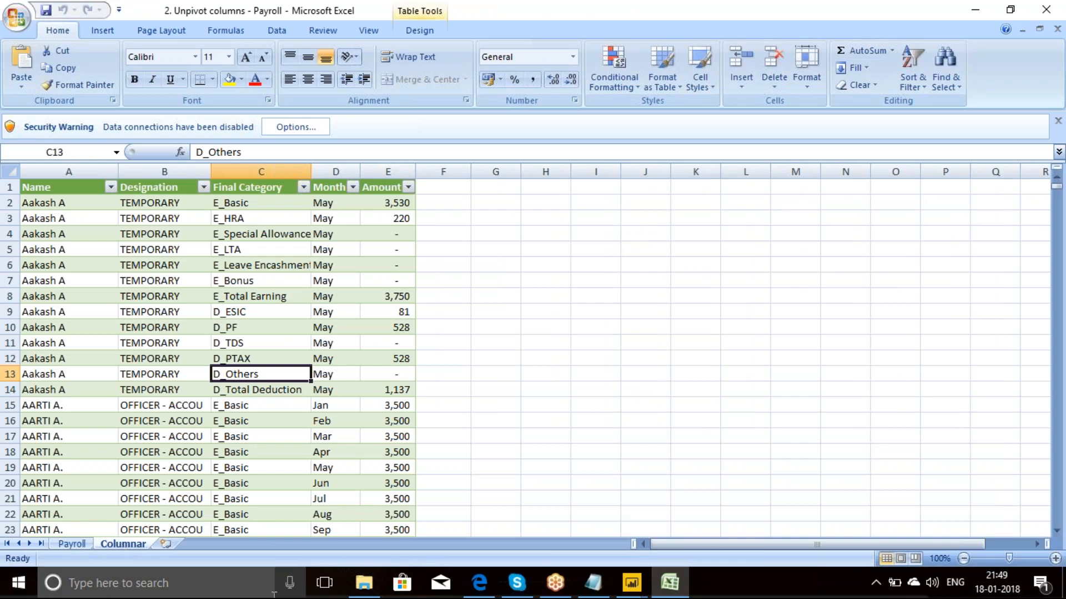
Step: Open the workbook 3 Stacked Address Table from the 7. Case Studies Simple folder in File Explorer
{"action": "left_click", "coordinate": [364, 583]}
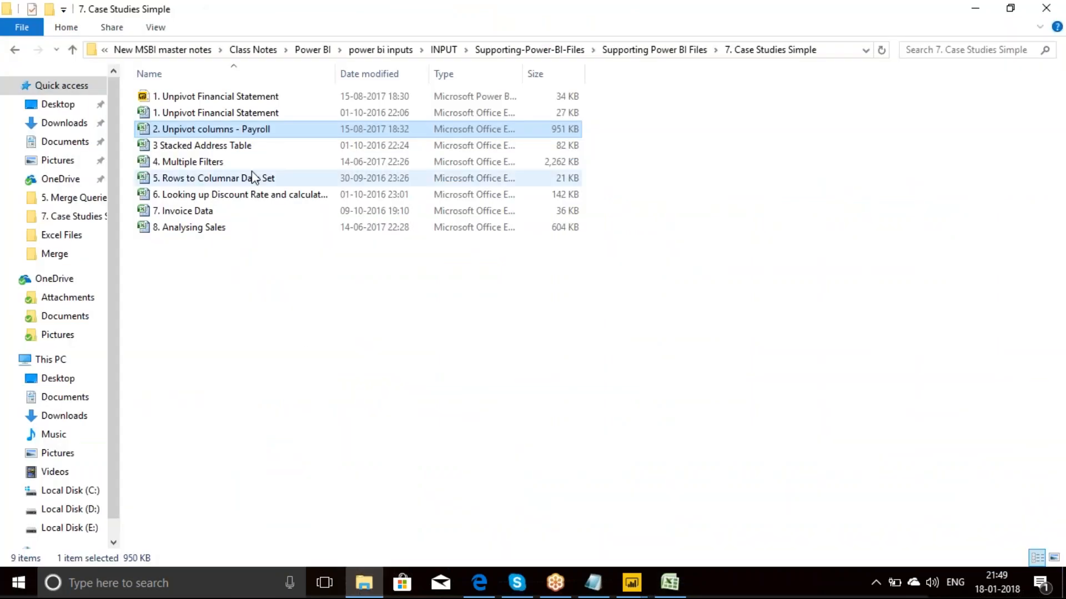
{"action": "left_click", "coordinate": [238, 146]}
{"action": "double_click", "coordinate": [239, 147]}
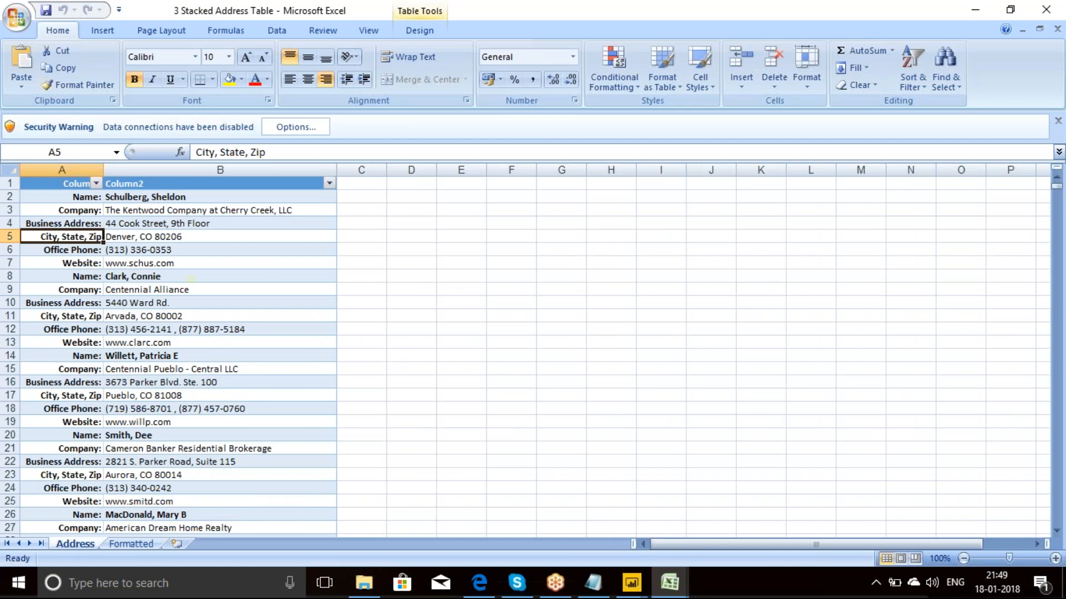
Step: Examine the field labels from Name to Office Phone and the start of the second record on the Address sheet
{"action": "left_click", "coordinate": [90, 197]}
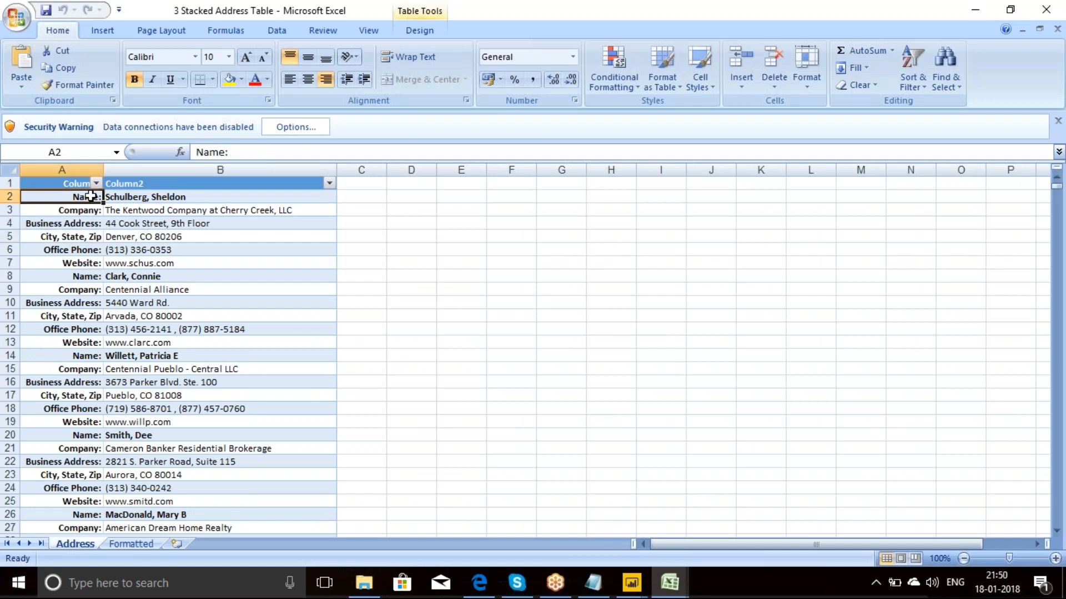
{"action": "left_click", "coordinate": [80, 212]}
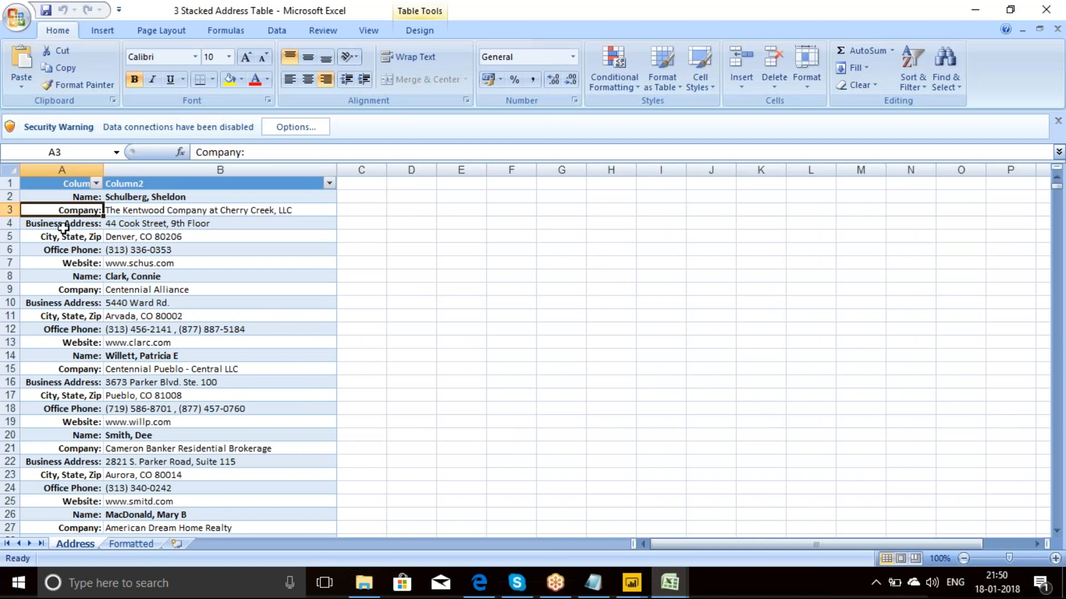
{"action": "left_click", "coordinate": [63, 225]}
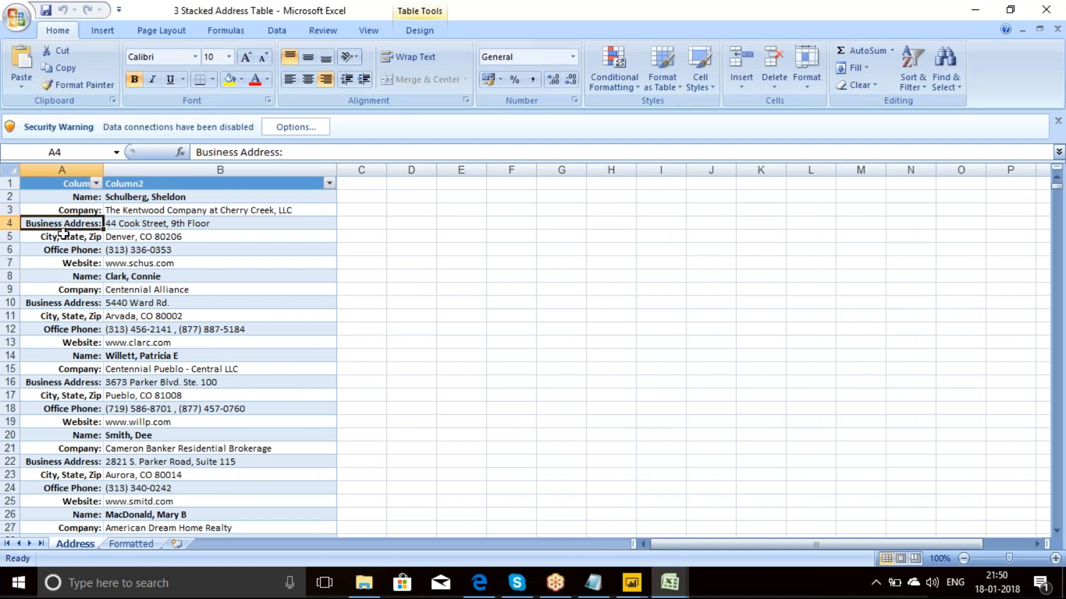
{"action": "left_click", "coordinate": [65, 237]}
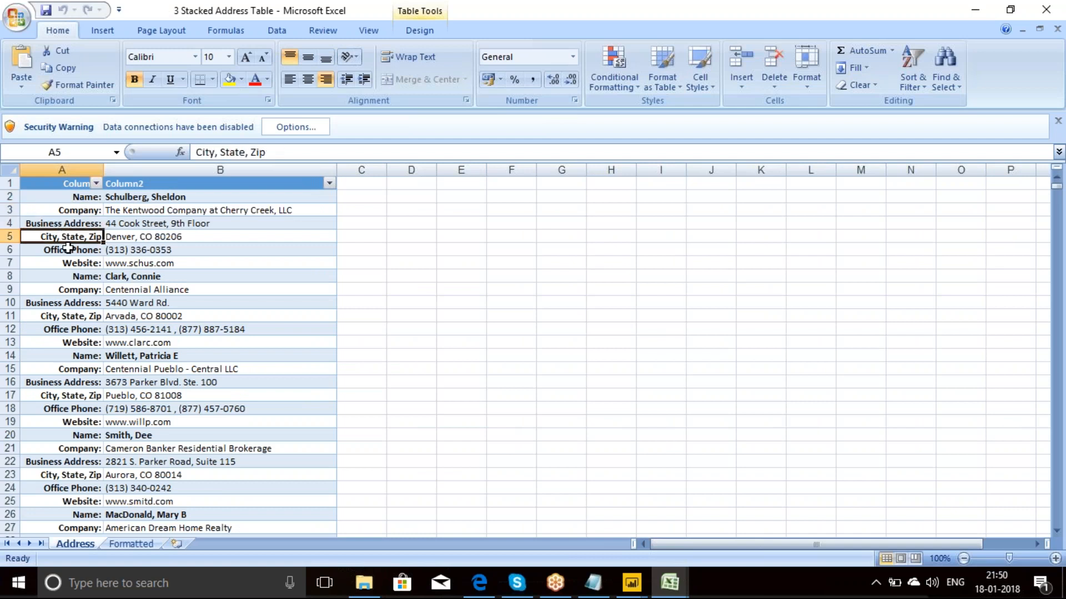
{"action": "left_click", "coordinate": [70, 250]}
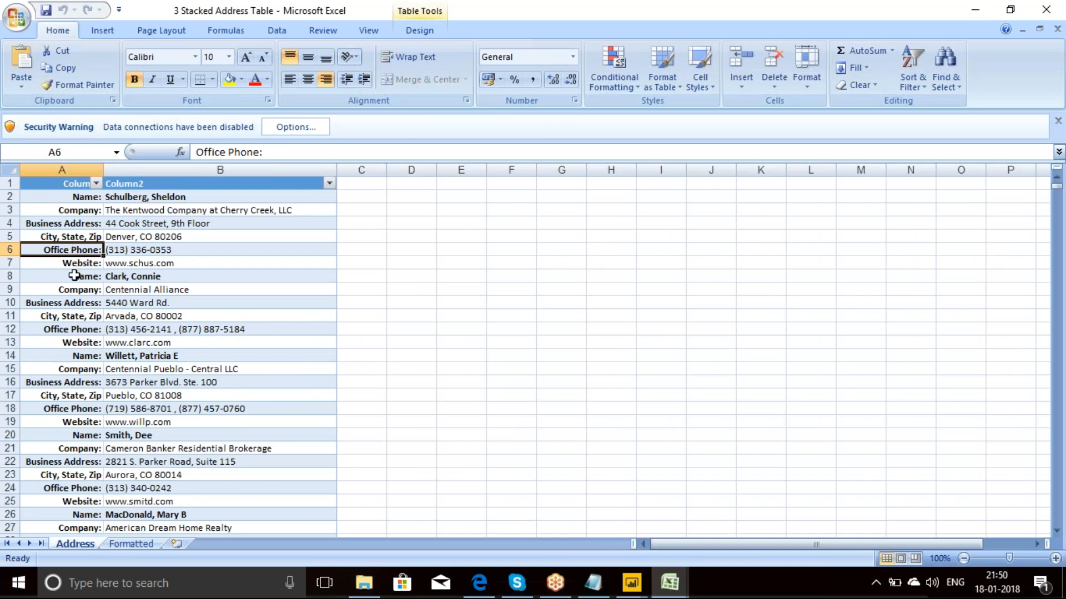
{"action": "left_click", "coordinate": [74, 275]}
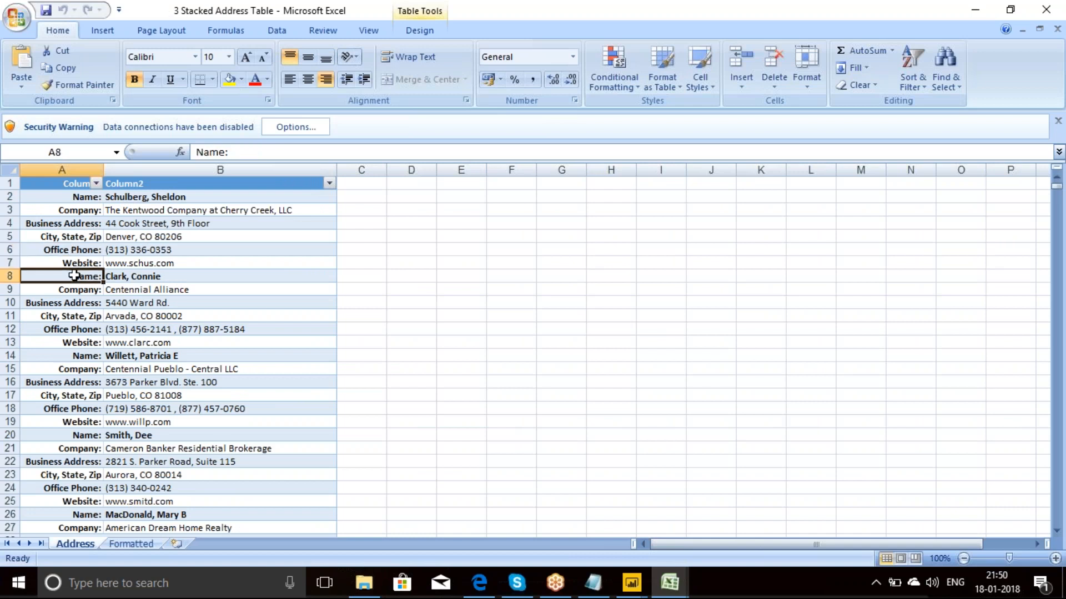
{"action": "left_click", "coordinate": [131, 276]}
{"action": "left_click", "coordinate": [83, 276]}
{"action": "left_click", "coordinate": [173, 328], "text": "ctrl"}
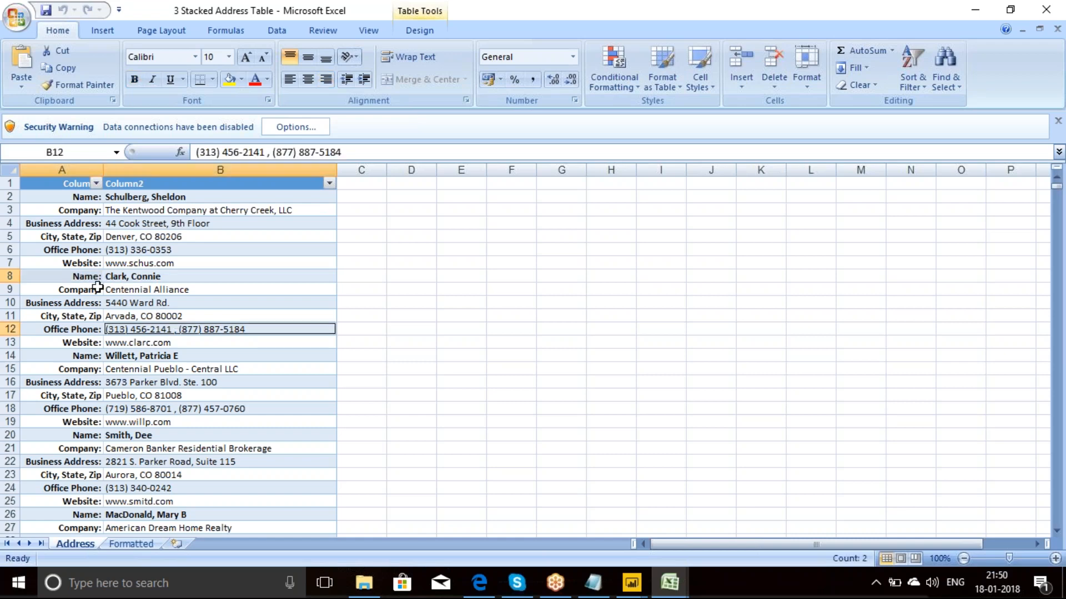
Step: Select the second, third and fourth records in turn, from Name to Website across both columns, to examine the repeating block structure
{"action": "left_click", "coordinate": [81, 276]}
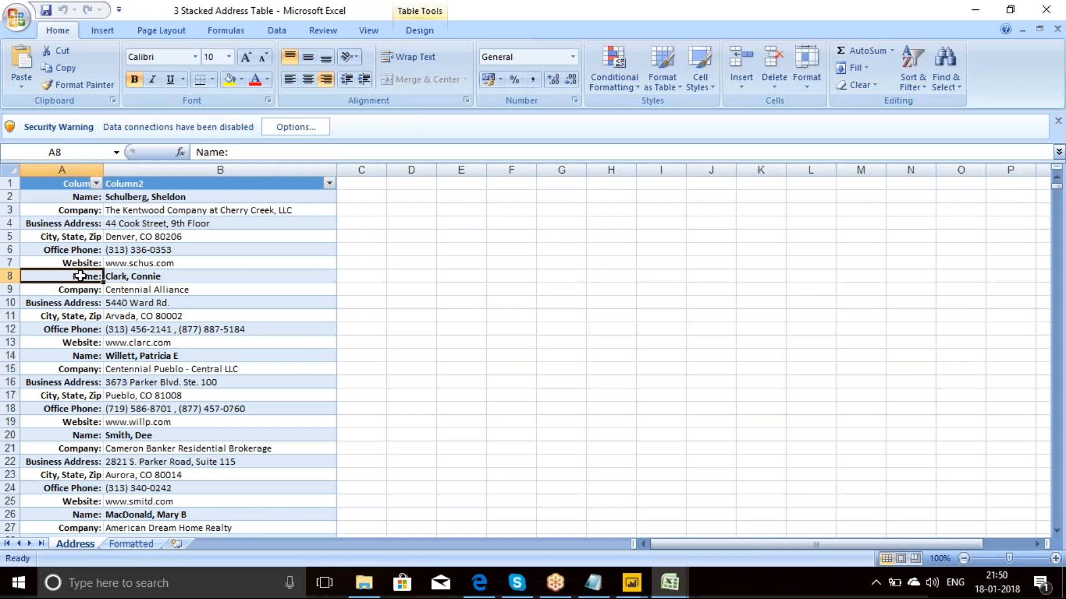
{"action": "key", "text": "shift+Right"}
{"action": "key", "text": "shift+Down"}
{"action": "key", "text": "shift+Down"}
{"action": "key", "text": "shift+Down"}
{"action": "key", "text": "shift+Down"}
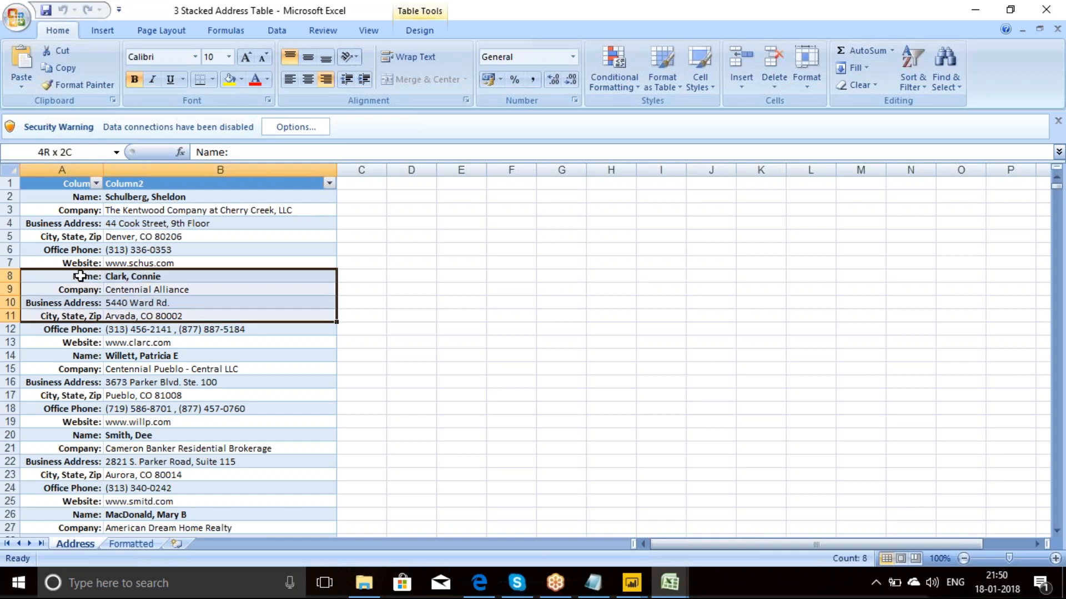
{"action": "key", "text": "shift+Down"}
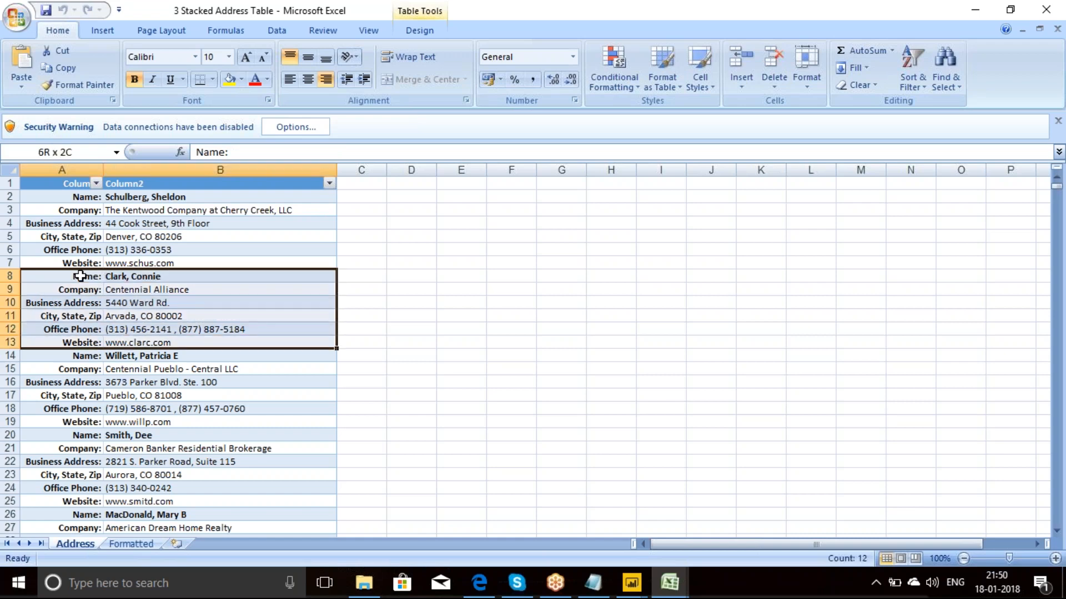
{"action": "left_click", "coordinate": [72, 357]}
{"action": "key", "text": "shift+Right"}
{"action": "key", "text": "shift+Down"}
{"action": "key", "text": "shift+Down"}
{"action": "key", "text": "shift+Down"}
{"action": "key", "text": "shift+Down"}
{"action": "key", "text": "shift+Down"}
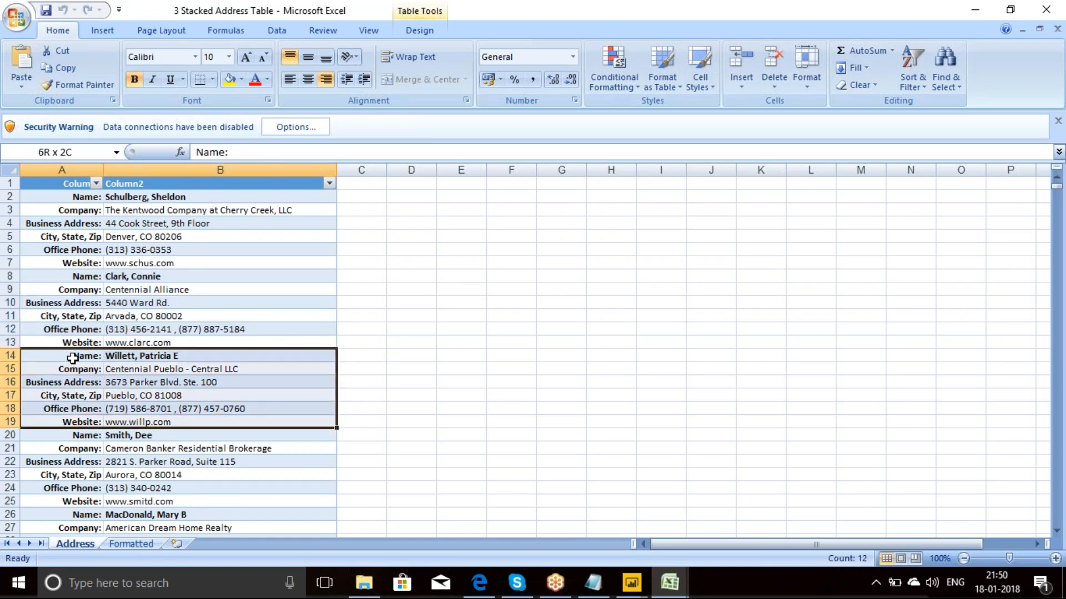
{"action": "left_click", "coordinate": [75, 435]}
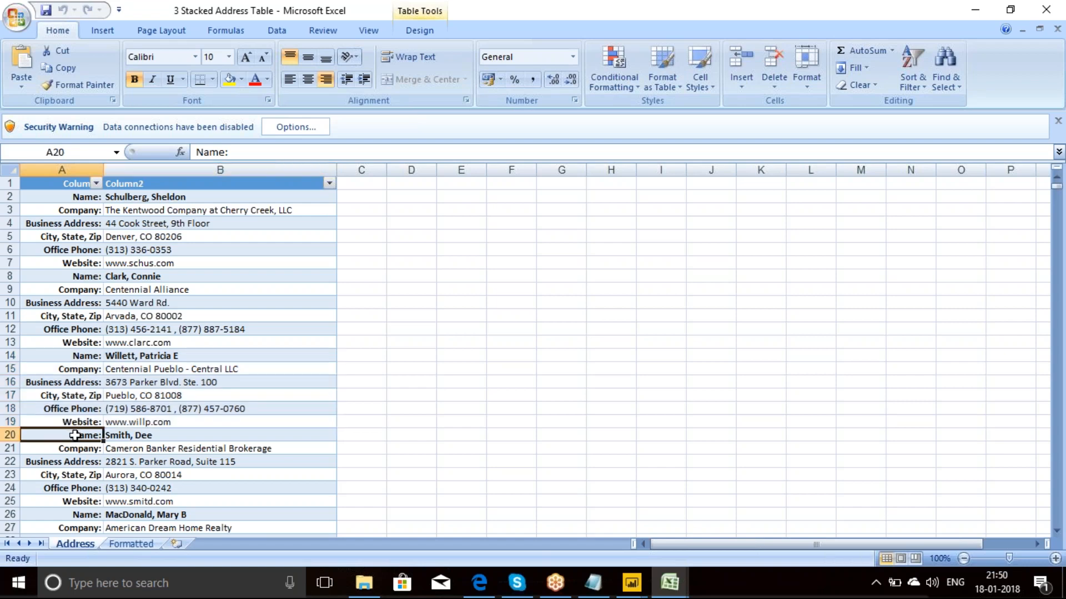
{"action": "key", "text": "shift+Right"}
{"action": "key", "text": "shift+Down"}
{"action": "key", "text": "shift+Down"}
{"action": "key", "text": "shift+Down"}
{"action": "key", "text": "shift+Down"}
{"action": "key", "text": "shift+Down"}
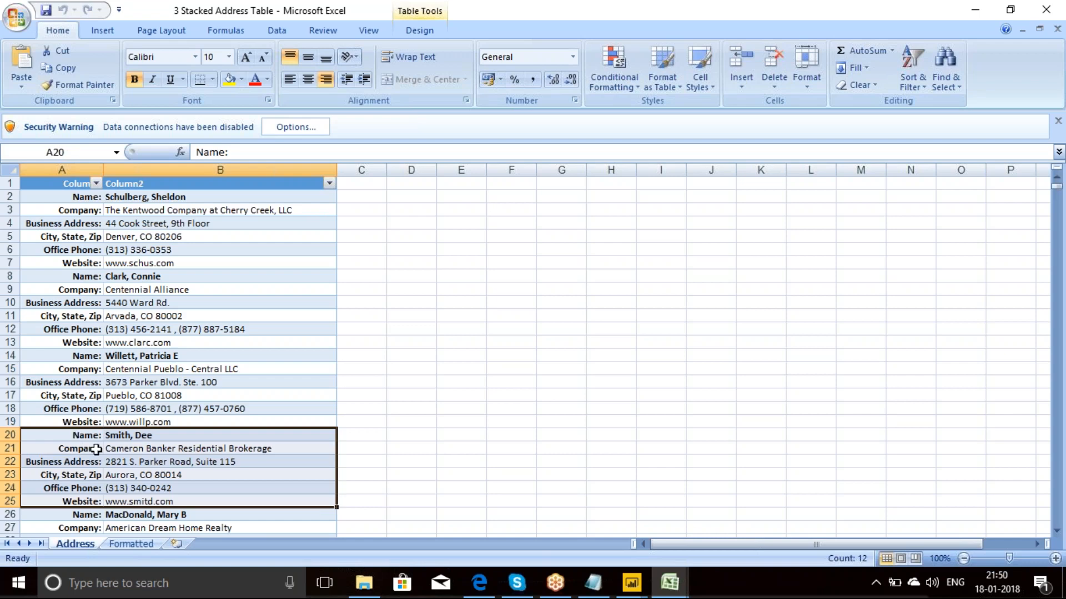
Step: Examine the Name, Company, Business Address, City, State, Zip and Office Phone headers on the Formatted sheet
{"action": "left_click", "coordinate": [131, 543]}
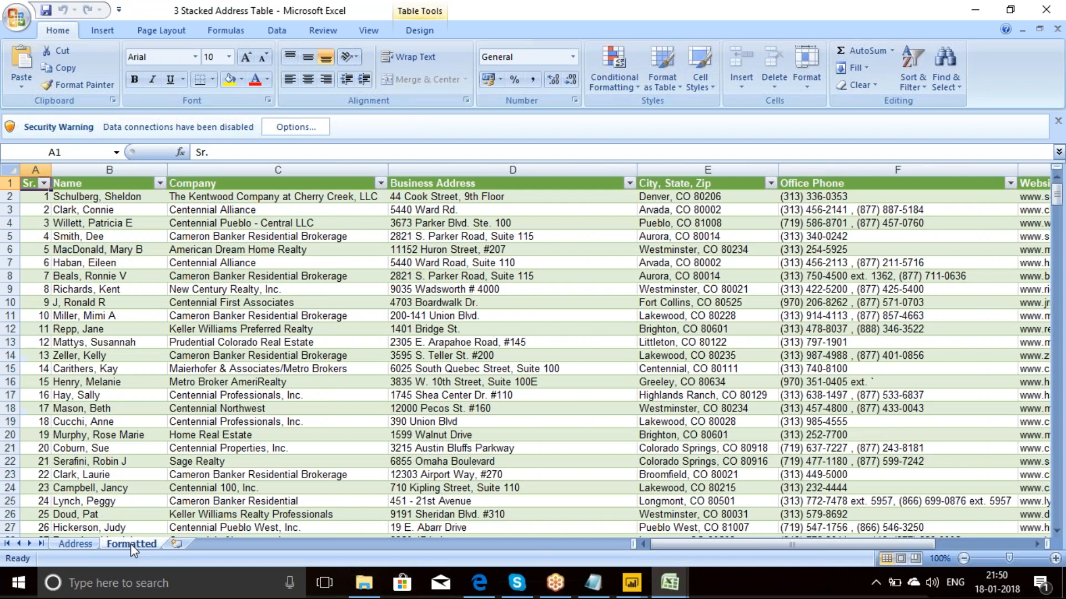
{"action": "left_click", "coordinate": [106, 187]}
{"action": "left_click", "coordinate": [241, 184]}
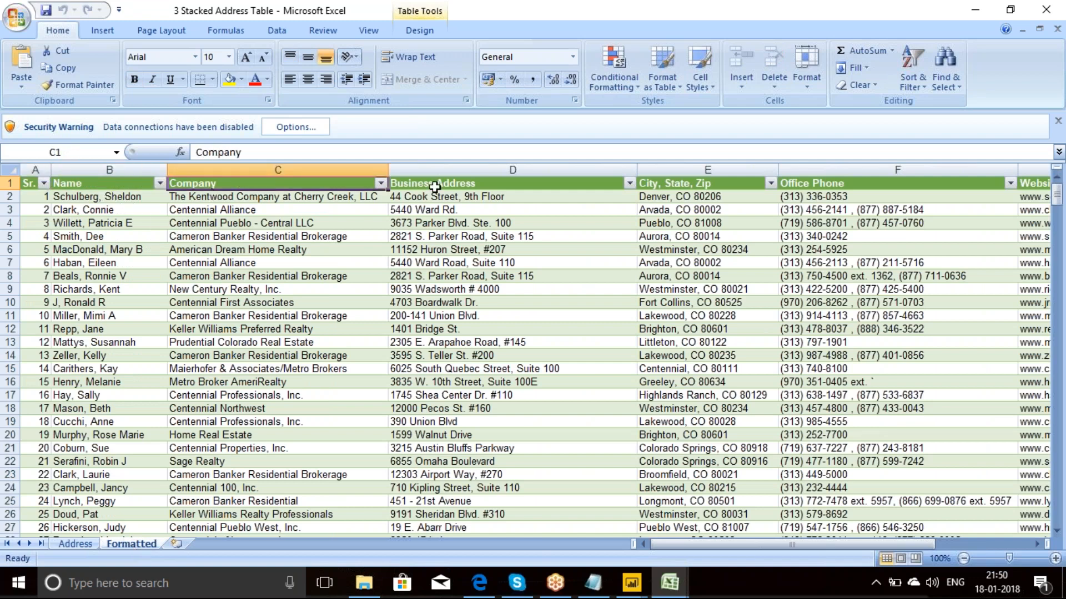
{"action": "left_click", "coordinate": [460, 187]}
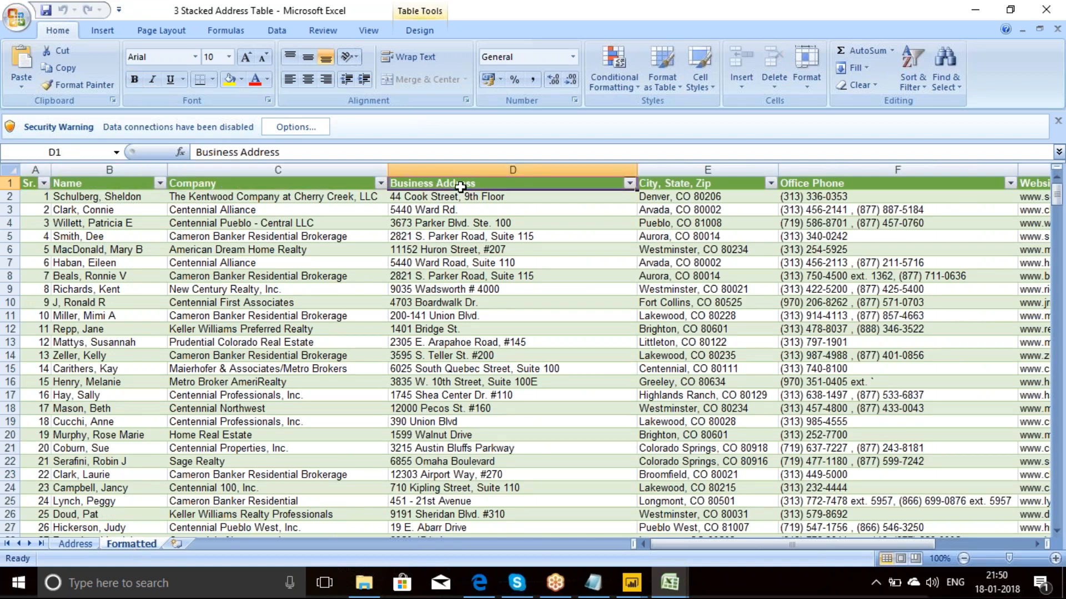
{"action": "left_click", "coordinate": [709, 183]}
{"action": "left_click", "coordinate": [809, 185]}
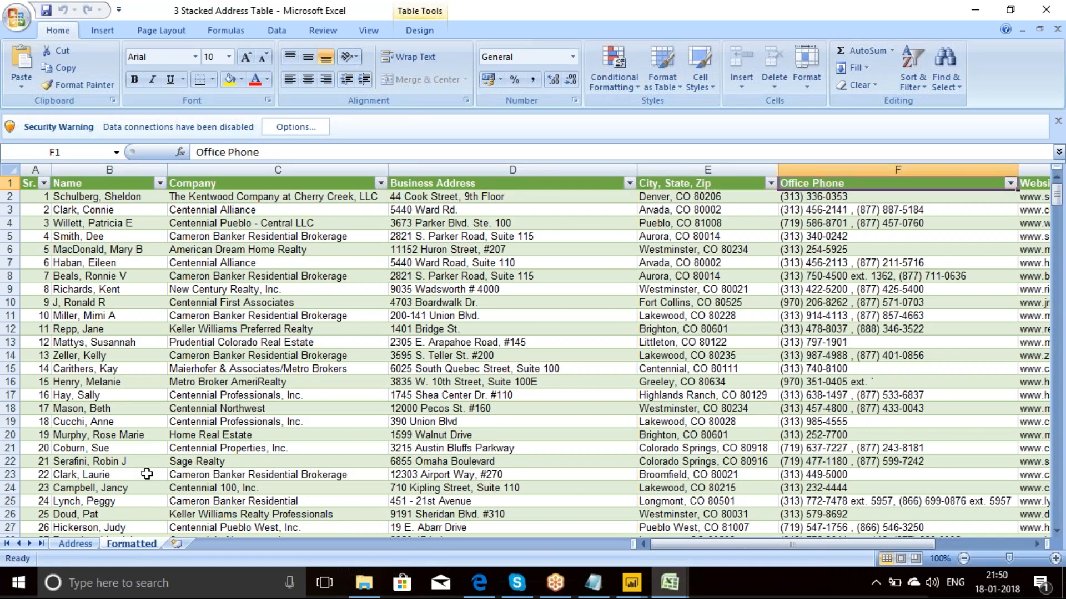
Step: Return to the Address sheet and go through the first record's labels from Name down to Website
{"action": "left_click", "coordinate": [75, 544]}
{"action": "left_click", "coordinate": [76, 195]}
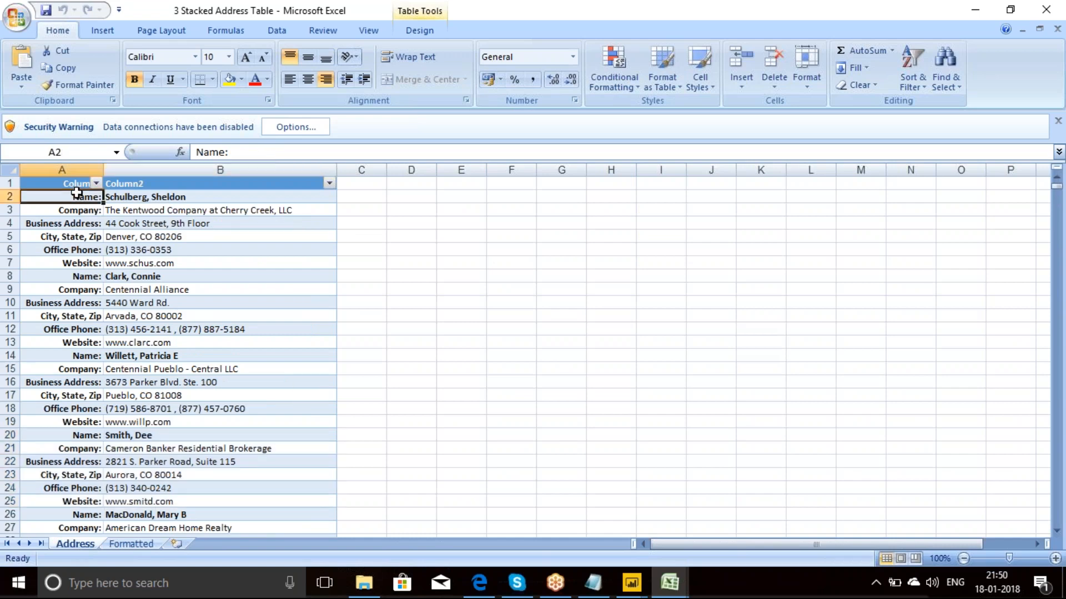
{"action": "key", "text": "Down"}
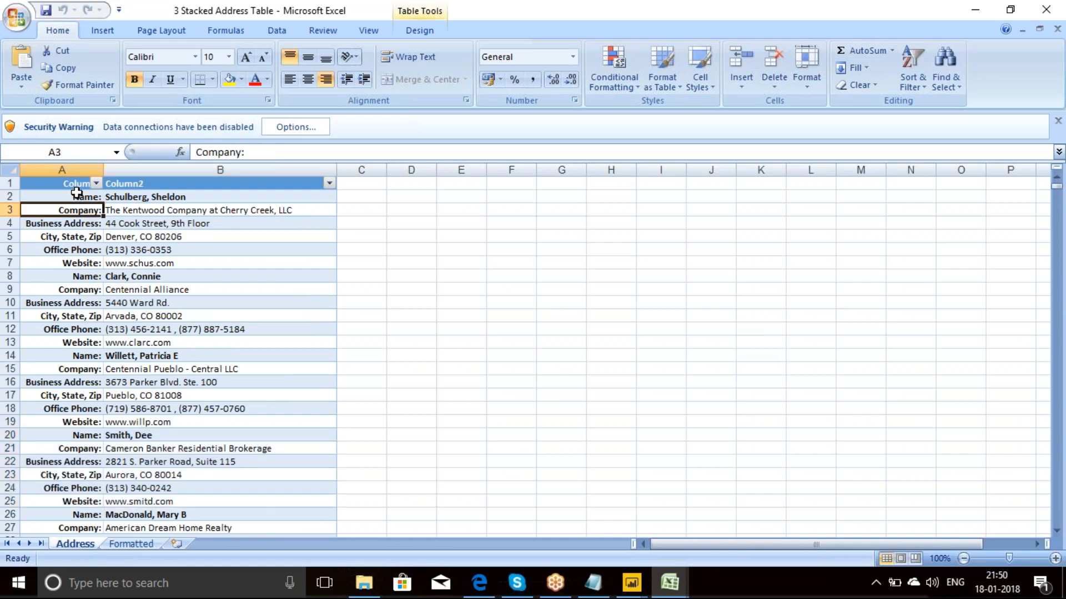
{"action": "key", "text": "Down"}
{"action": "key", "text": "Down"}
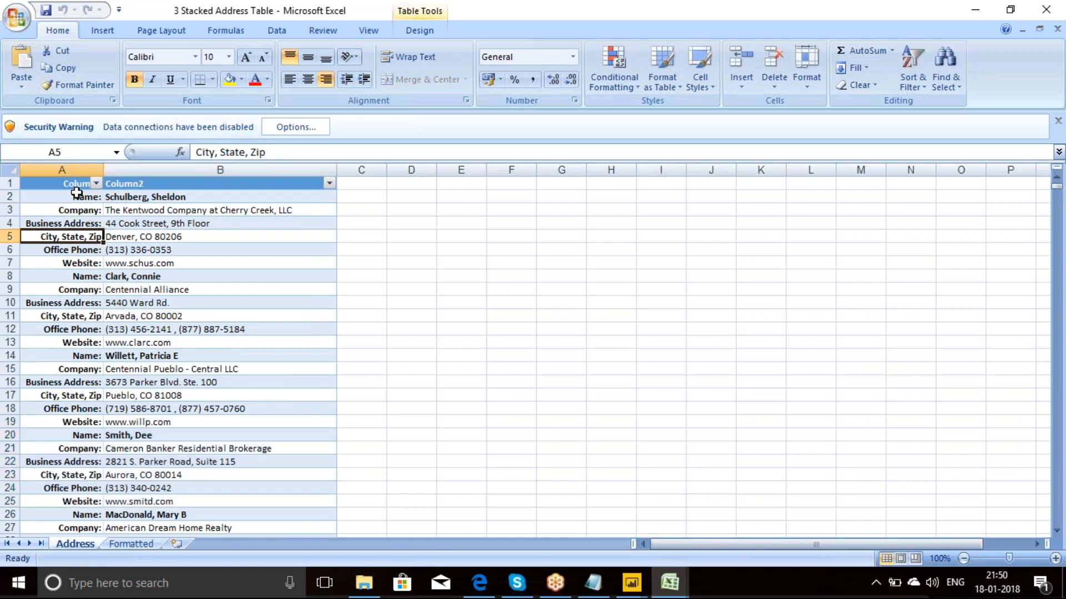
{"action": "key", "text": "Down"}
{"action": "key", "text": "Down"}
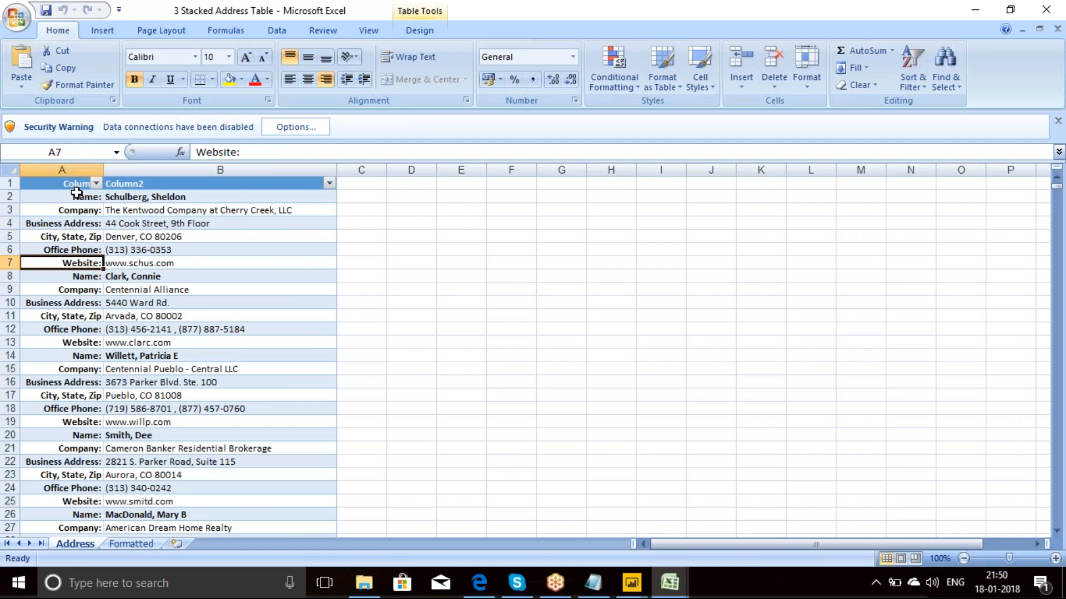
Step: Go through the Formatted sheet's header row from Name across the columns and back to Sr., matching it to the stacked labels
{"action": "left_click", "coordinate": [132, 544]}
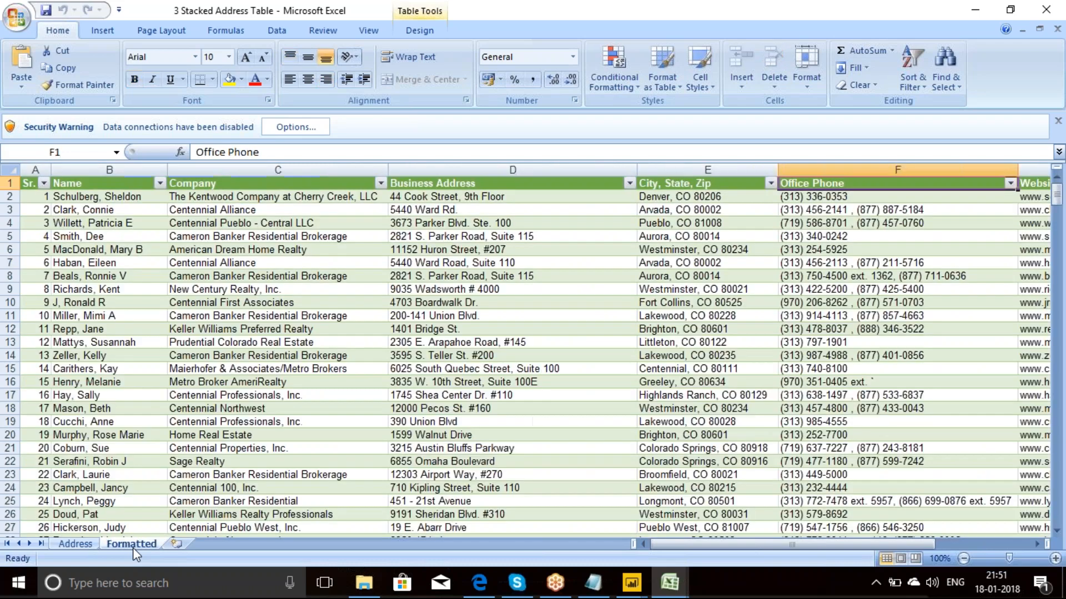
{"action": "left_click", "coordinate": [115, 185]}
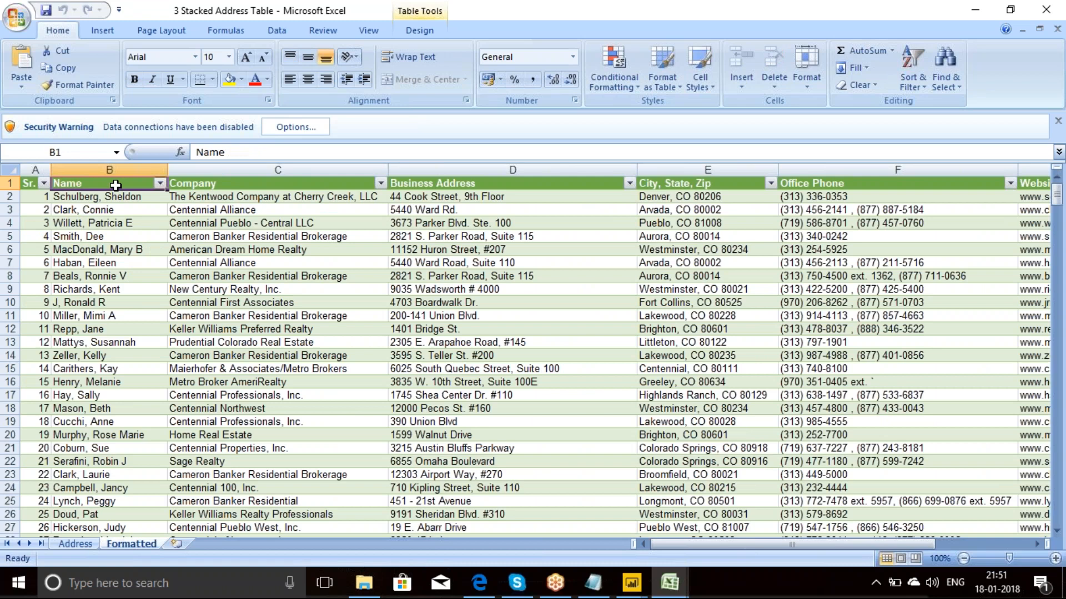
{"action": "key", "text": "Right"}
{"action": "key", "text": "Right"}
{"action": "key", "text": "Right"}
{"action": "key", "text": "Right"}
{"action": "key", "text": "Right"}
{"action": "key", "text": "Right"}
{"action": "key", "text": "Left"}
{"action": "key", "text": "Left"}
{"action": "key", "text": "Left"}
{"action": "key", "text": "Left"}
{"action": "key", "text": "Left"}
{"action": "key", "text": "Left"}
{"action": "key", "text": "Left"}
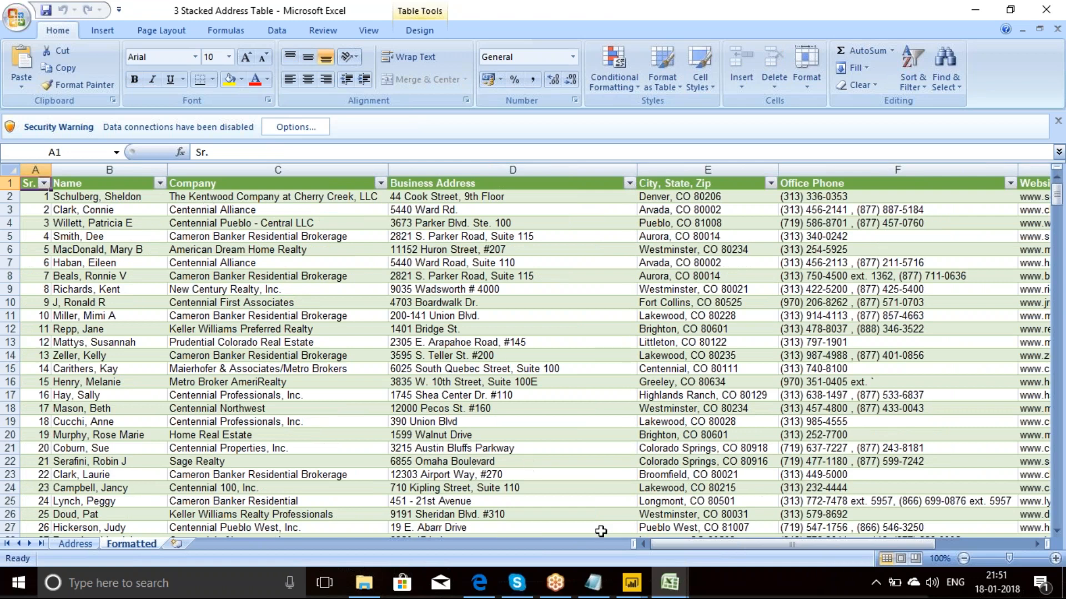
Step: Switch to the Power BI Query Editor and connect to the Excel workbook 3 Stacked Address Table as a new source
{"action": "left_click", "coordinate": [684, 532]}
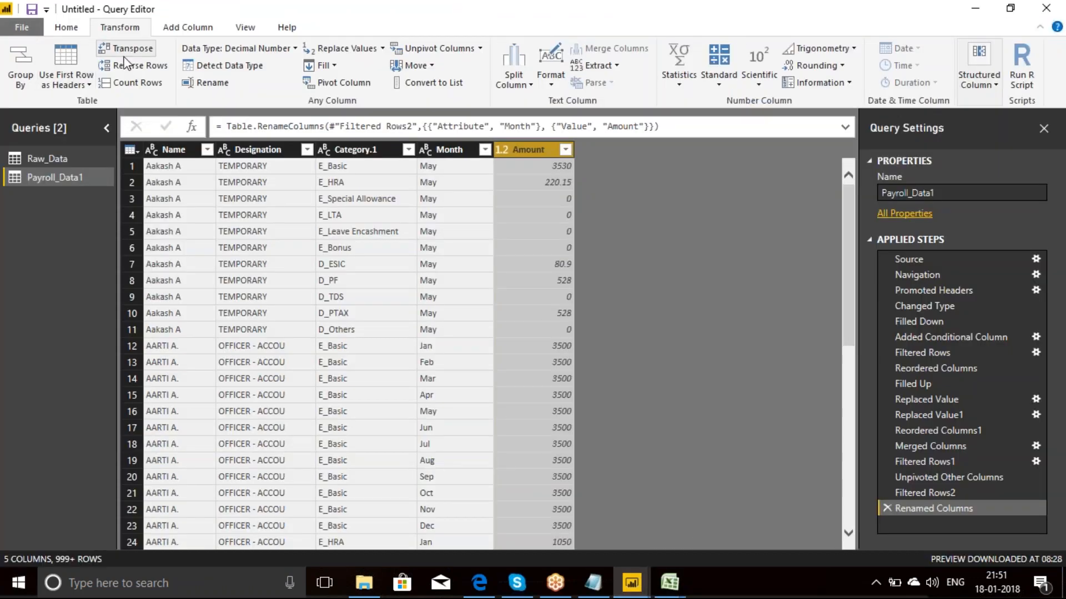
{"action": "left_click", "coordinate": [67, 28]}
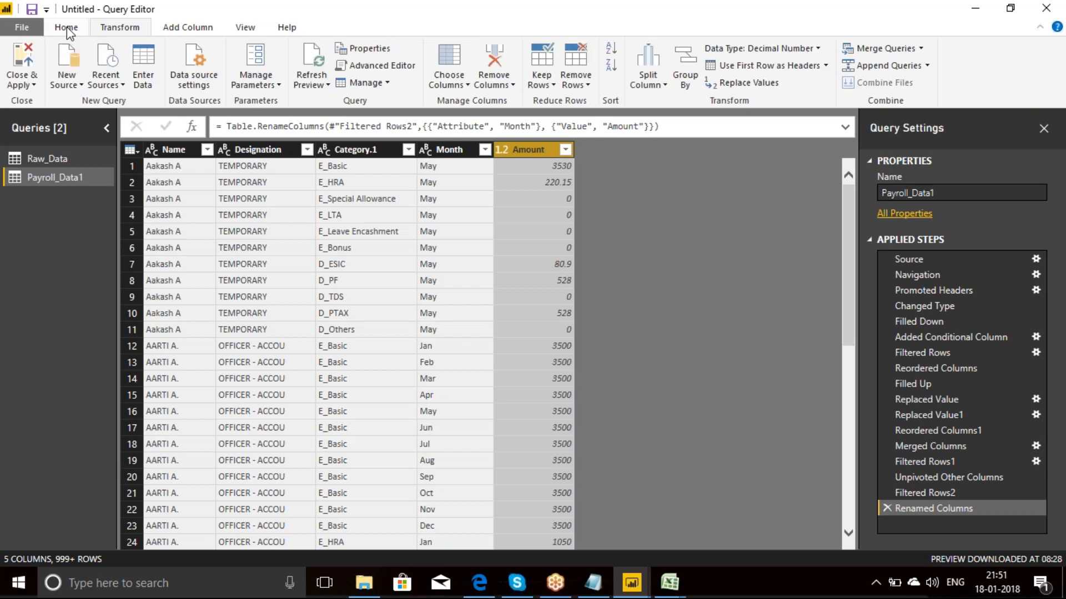
{"action": "left_click", "coordinate": [80, 85]}
{"action": "left_click", "coordinate": [106, 127]}
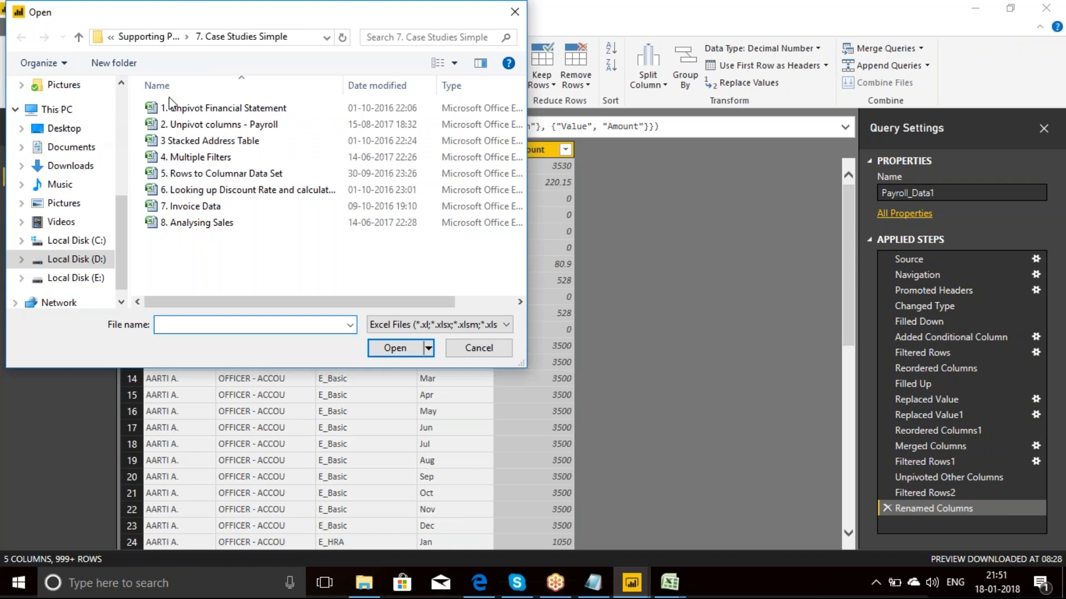
{"action": "left_click", "coordinate": [244, 141]}
{"action": "left_click", "coordinate": [395, 347]}
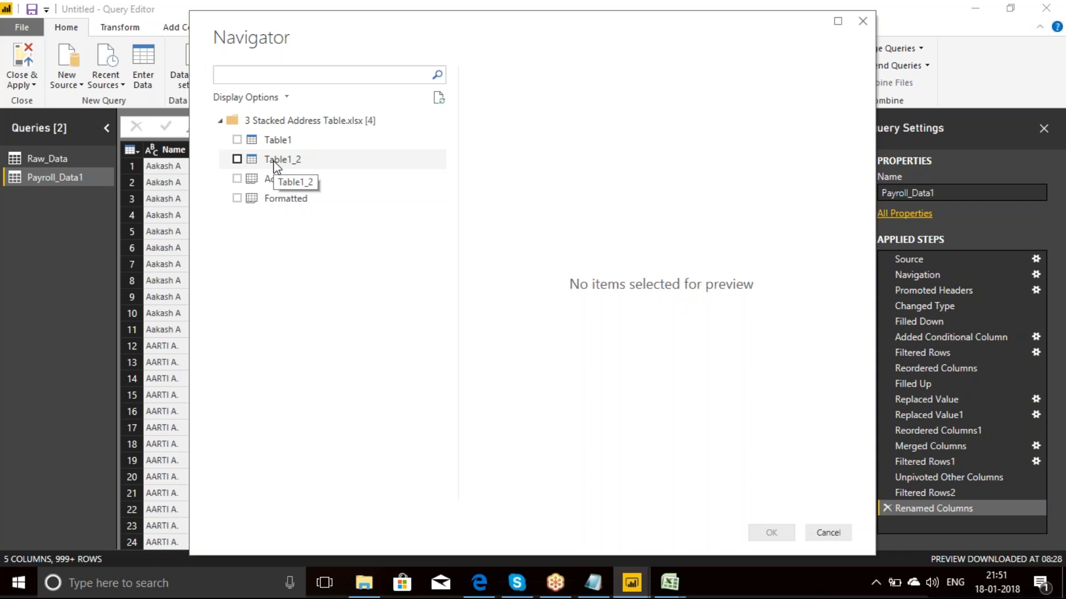
Step: Preview Table1, Table1_2 and the Address sheet in turn, comparing how Table1 and Address present the stacked records
{"action": "left_click", "coordinate": [238, 141]}
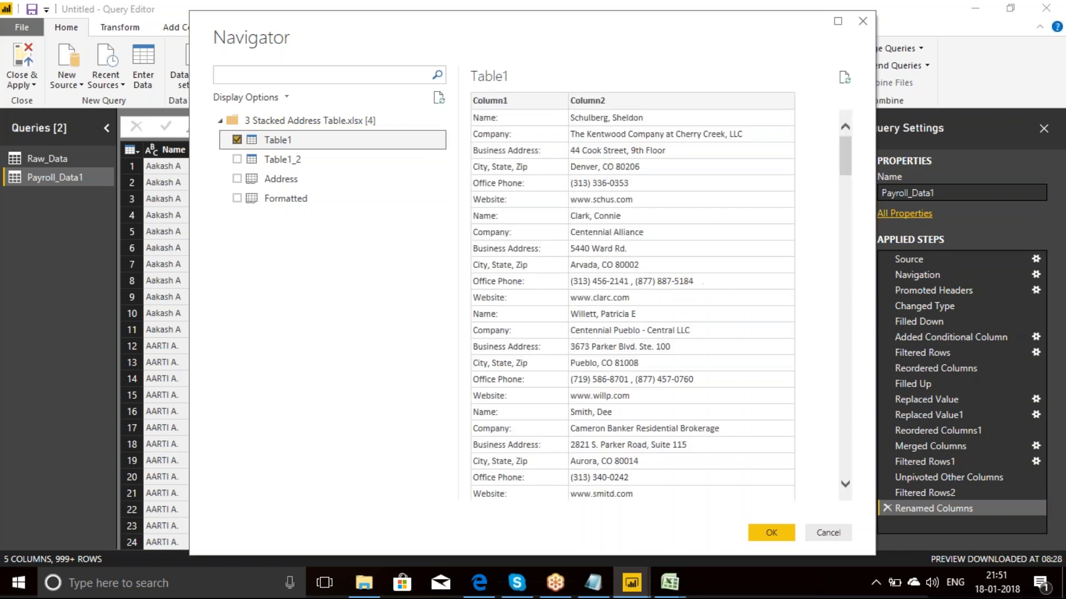
{"action": "left_click", "coordinate": [237, 140]}
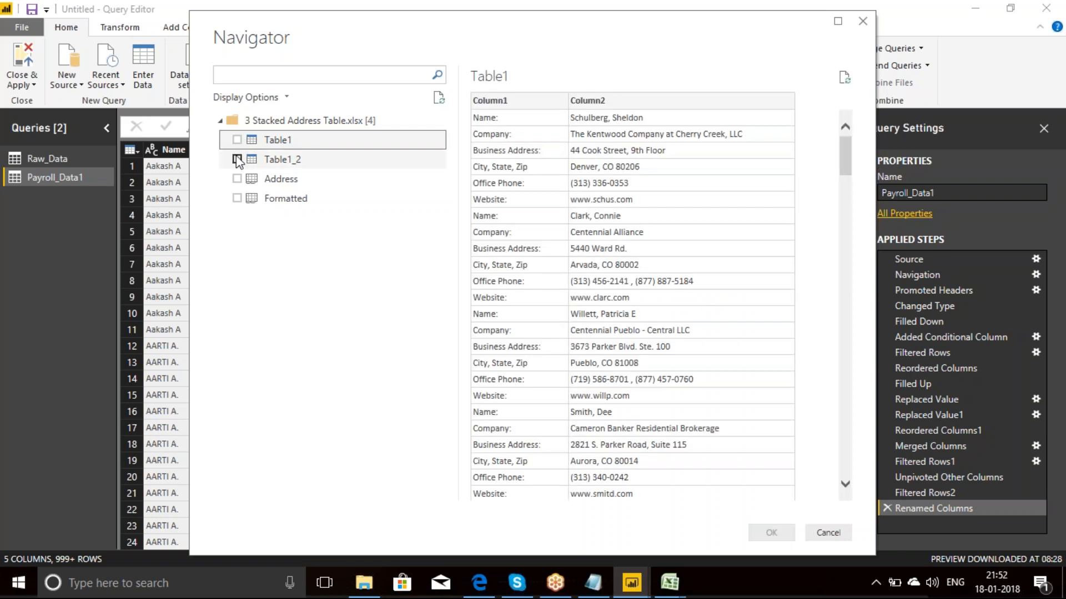
{"action": "left_click", "coordinate": [237, 160]}
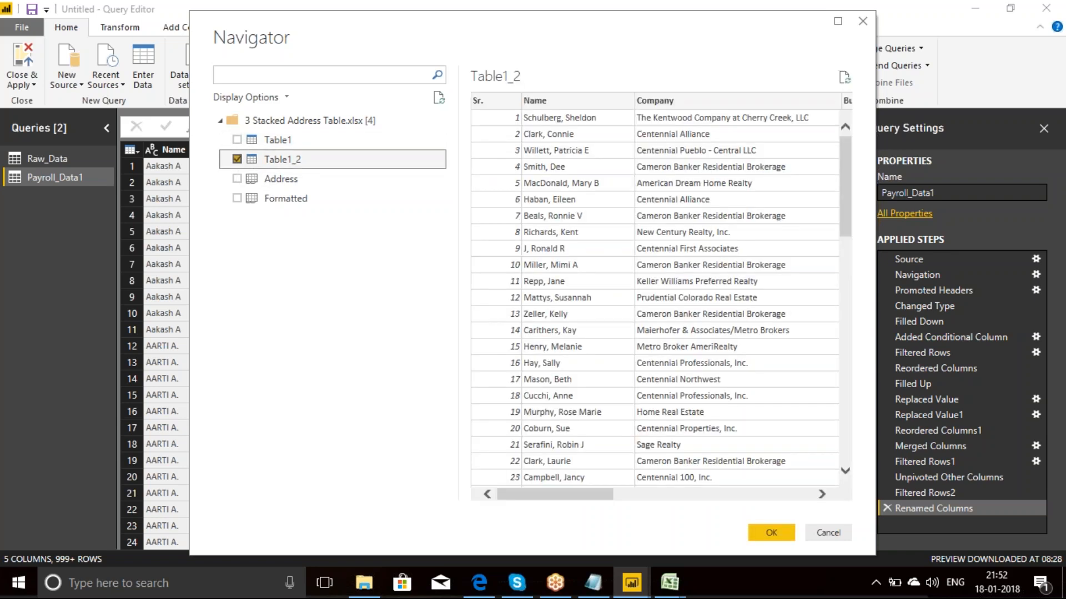
{"action": "left_click", "coordinate": [237, 159]}
{"action": "left_click", "coordinate": [237, 178]}
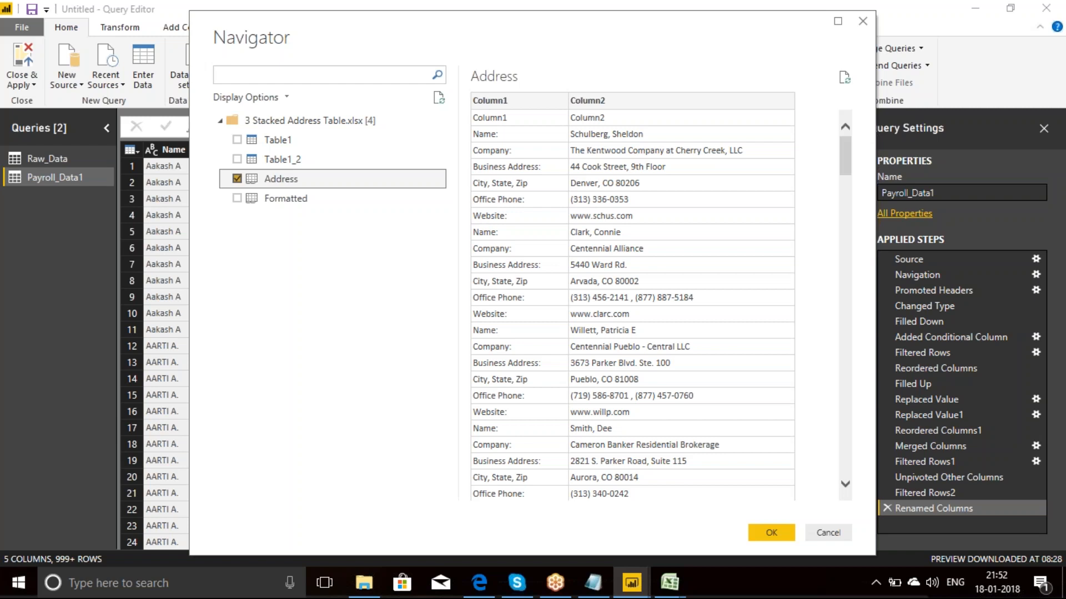
{"action": "left_click", "coordinate": [237, 139]}
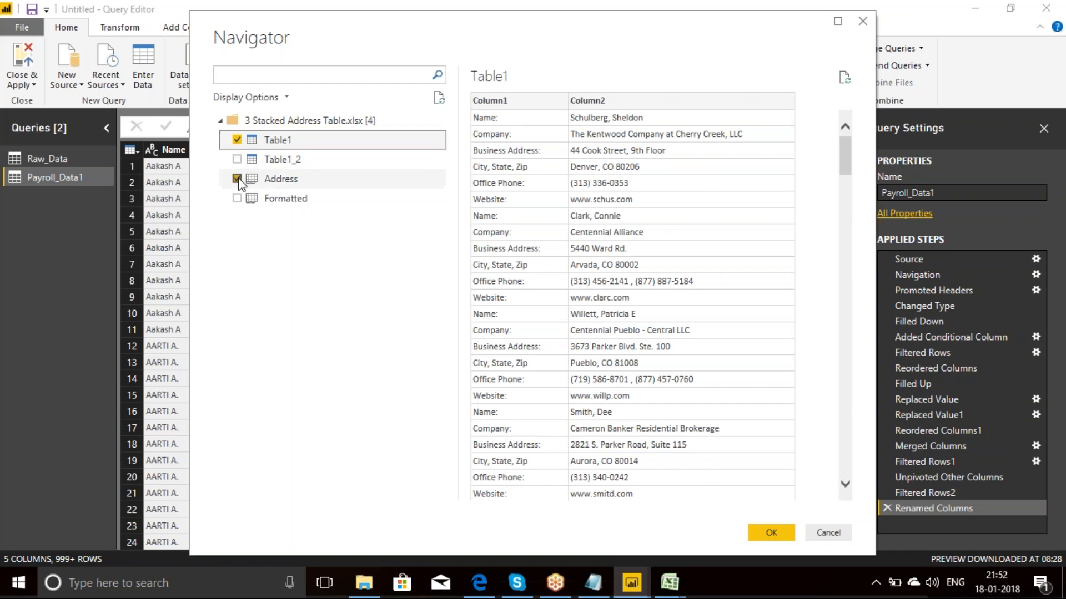
{"action": "left_click", "coordinate": [237, 139]}
{"action": "left_click", "coordinate": [236, 140]}
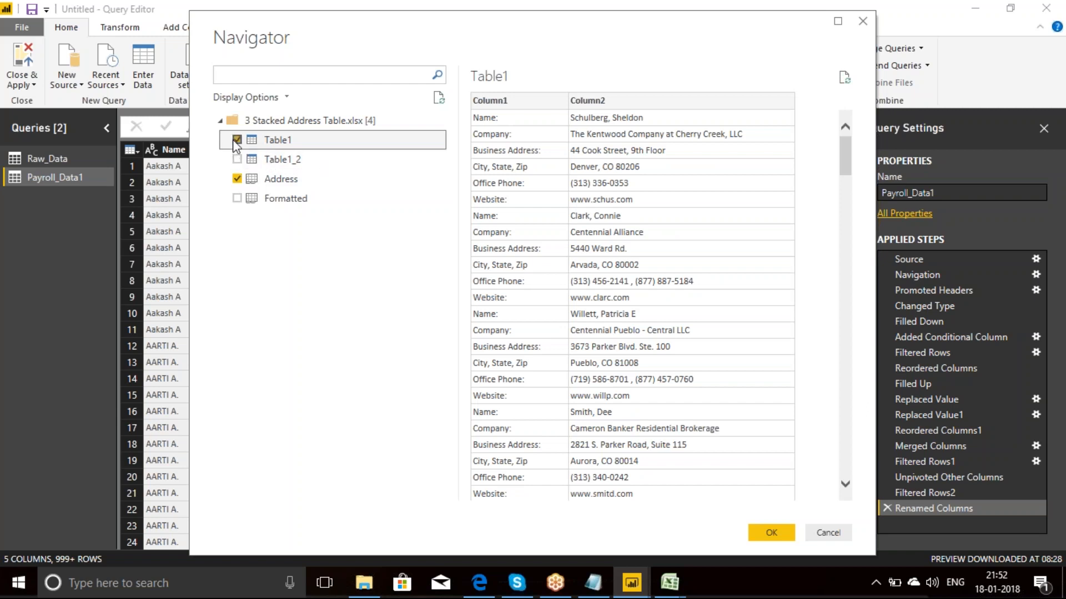
{"action": "left_click", "coordinate": [237, 180]}
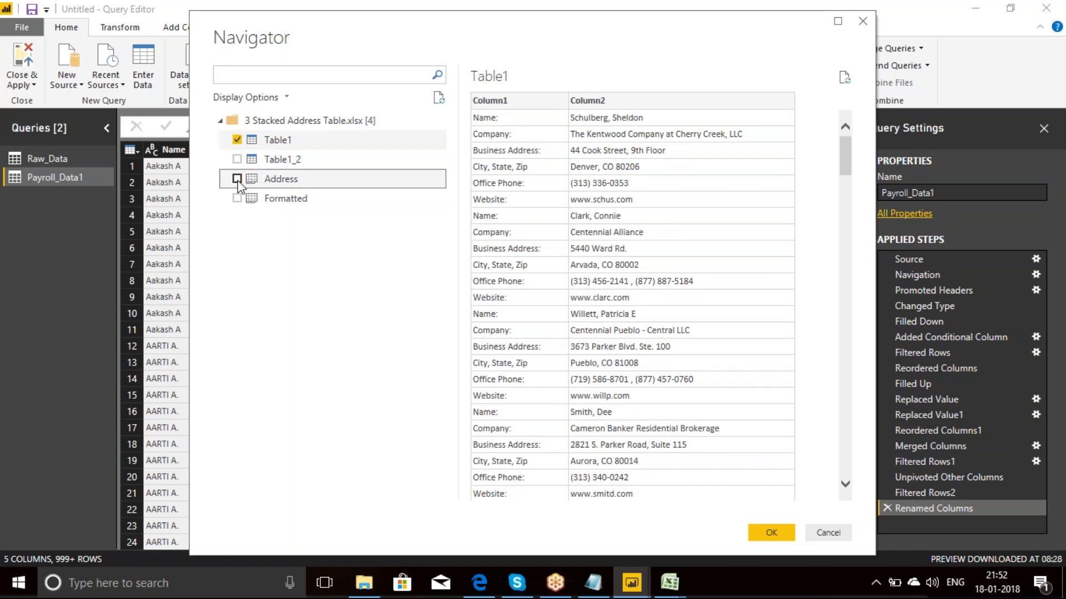
{"action": "left_click", "coordinate": [249, 140]}
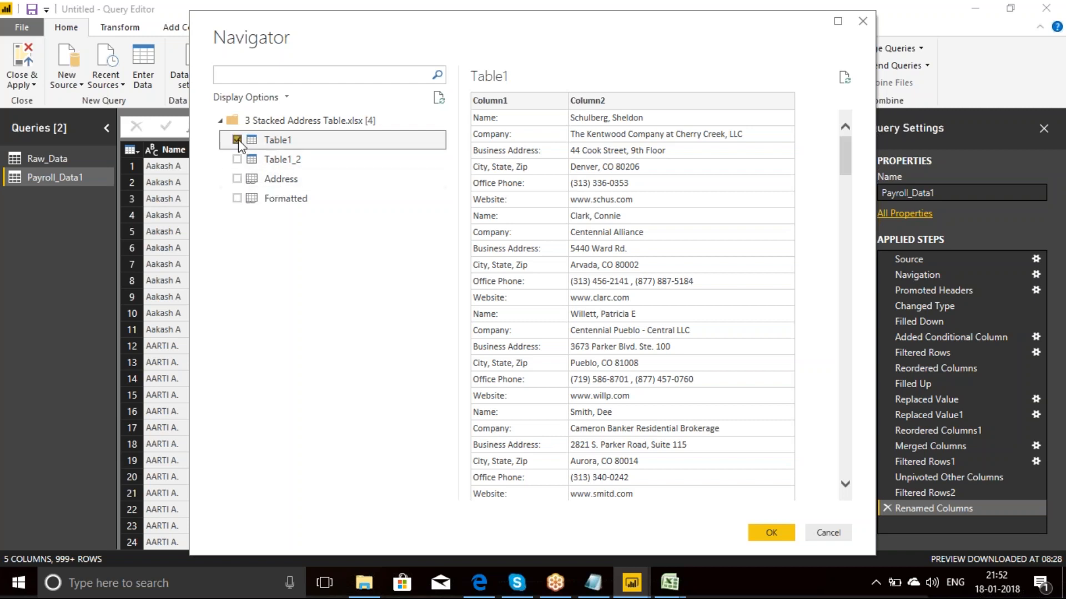
{"action": "left_click", "coordinate": [237, 139]}
{"action": "left_click", "coordinate": [238, 180]}
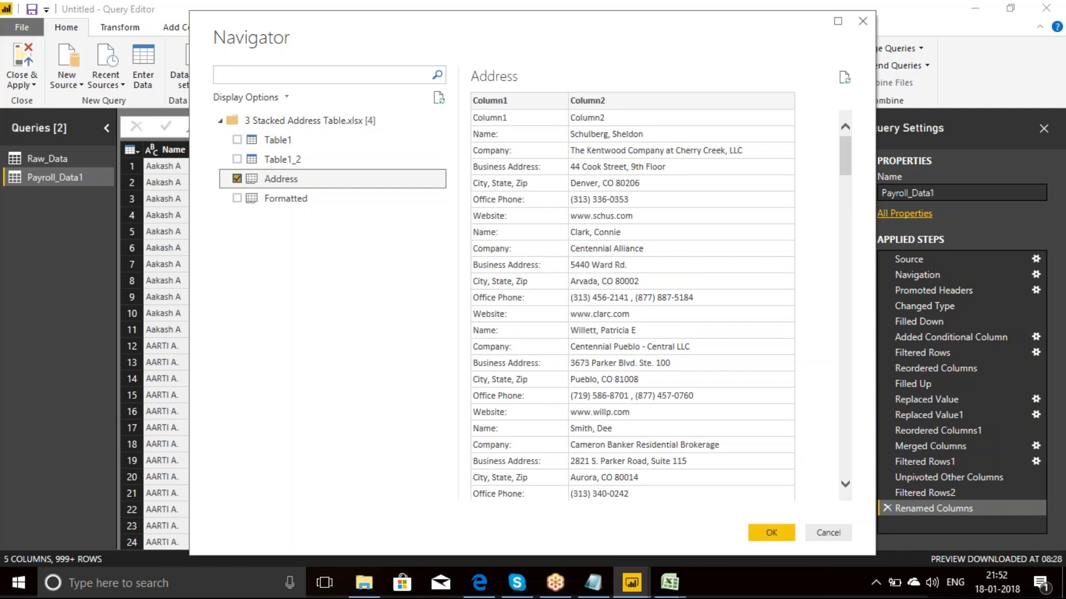
Step: Deselect the Address sheet and import only Table1 as a new query
{"action": "left_click", "coordinate": [237, 178]}
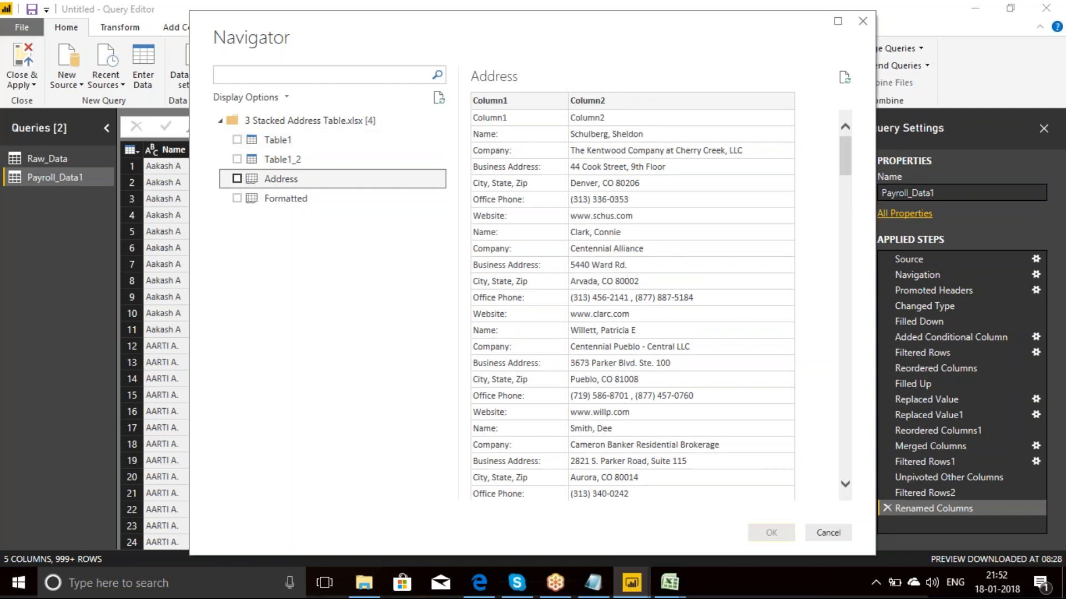
{"action": "left_click", "coordinate": [237, 140]}
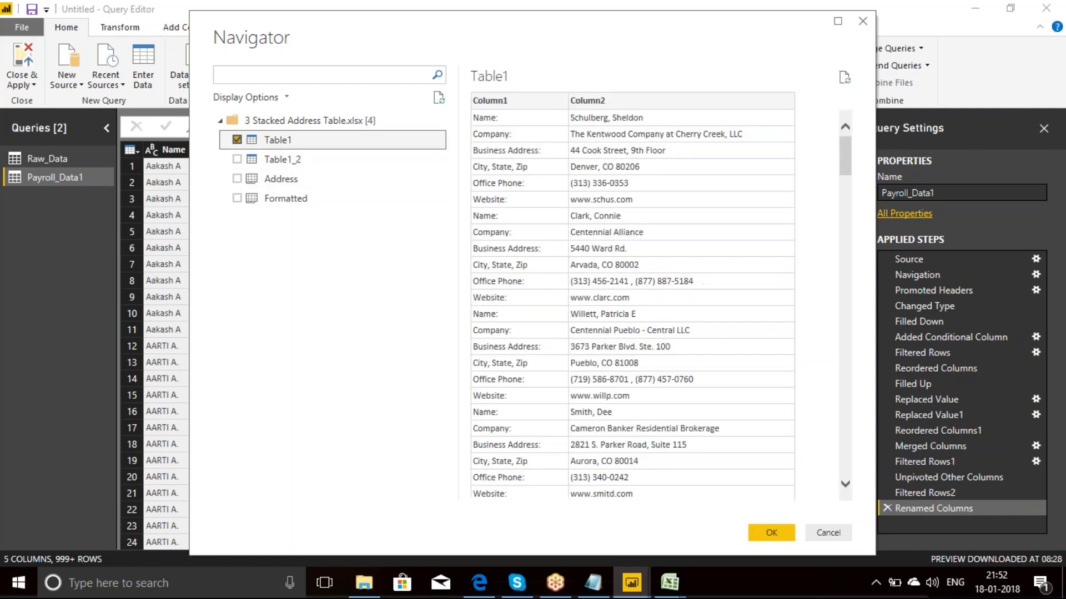
{"action": "left_click", "coordinate": [771, 534]}
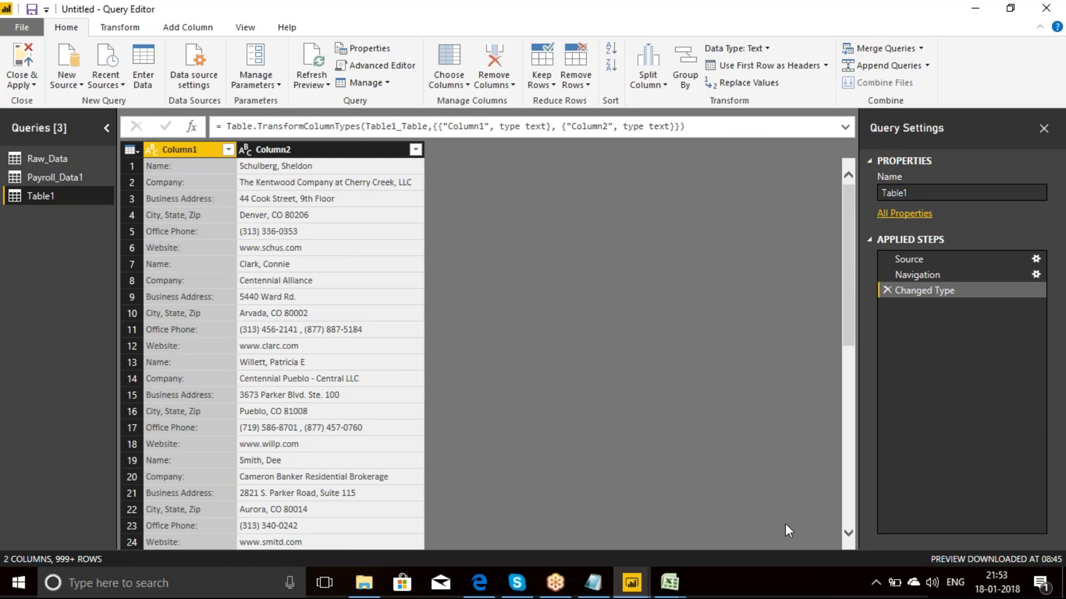
Step: Add an index column starting from 1 to Table1 and go down its first values
{"action": "left_click", "coordinate": [188, 27]}
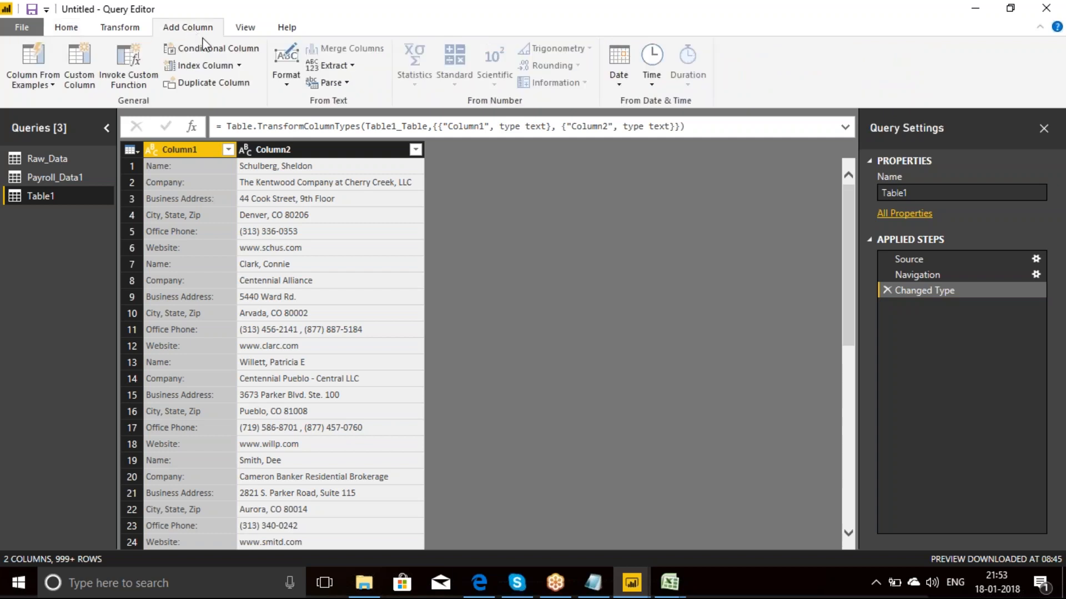
{"action": "left_click", "coordinate": [240, 66]}
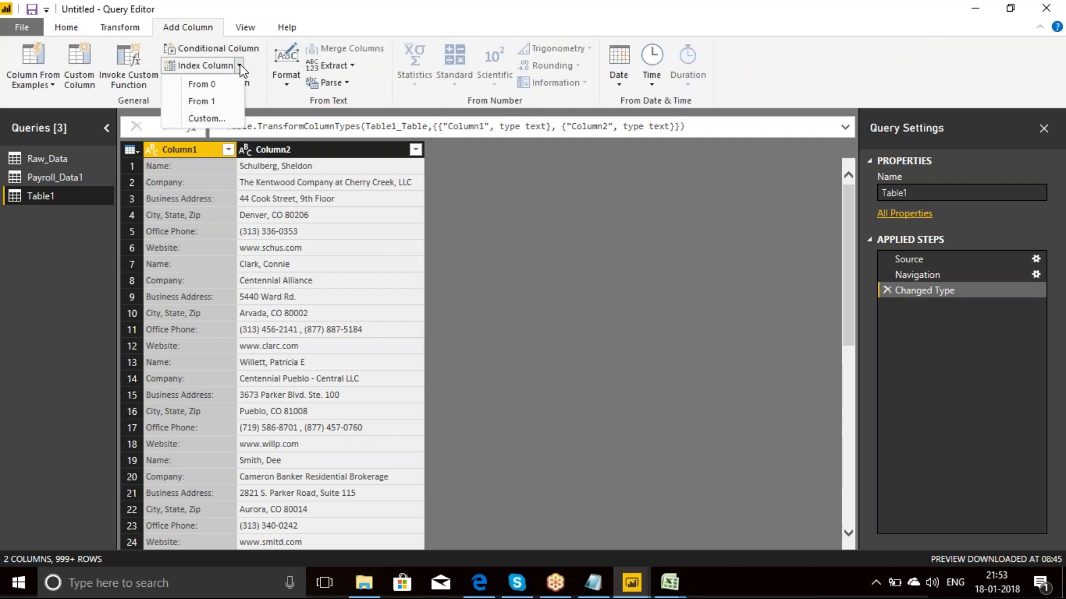
{"action": "left_click", "coordinate": [210, 101]}
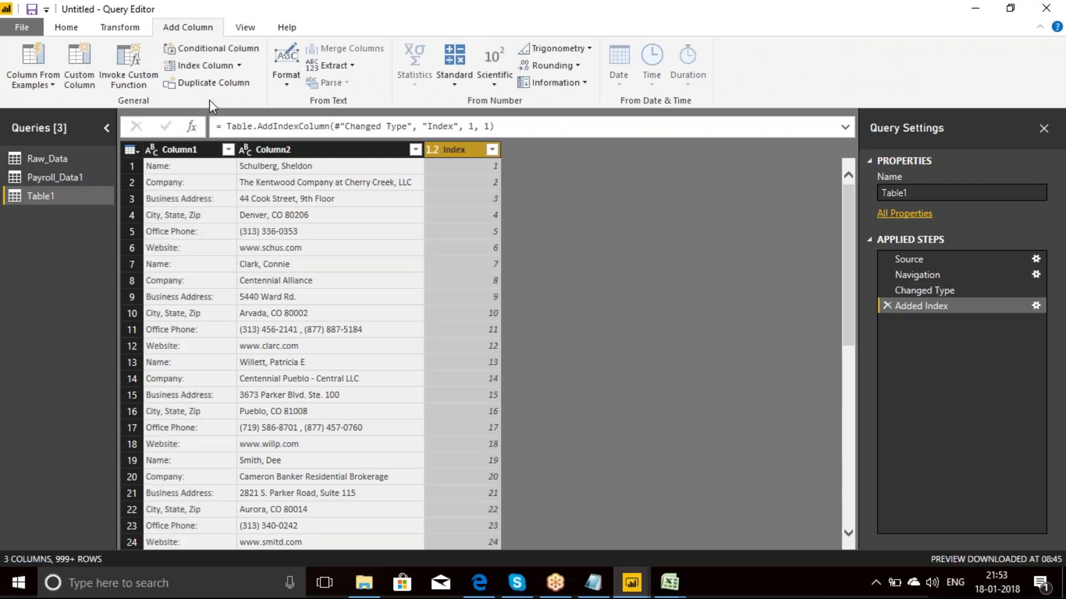
{"action": "left_click", "coordinate": [460, 165]}
{"action": "key", "text": "Down"}
{"action": "key", "text": "Down"}
{"action": "key", "text": "Down"}
{"action": "key", "text": "Down"}
{"action": "key", "text": "Down"}
{"action": "key", "text": "Down"}
{"action": "key", "text": "Down"}
{"action": "key", "text": "Down"}
{"action": "key", "text": "Down"}
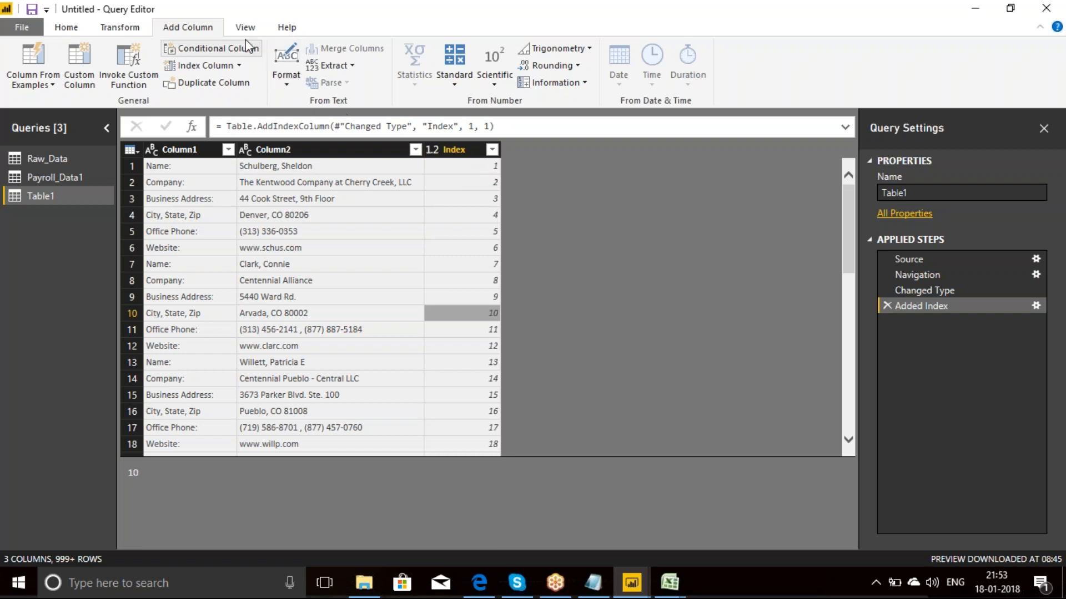
Step: Start a conditional column whose first rule outputs 1 when Index equals 1
{"action": "left_click", "coordinate": [233, 48]}
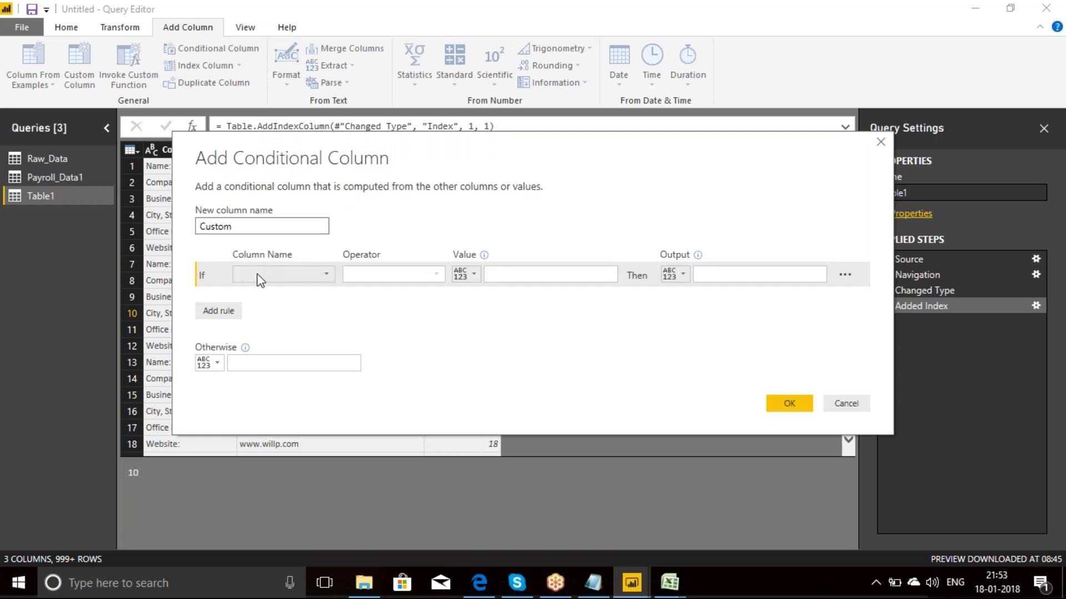
{"action": "left_click", "coordinate": [326, 274]}
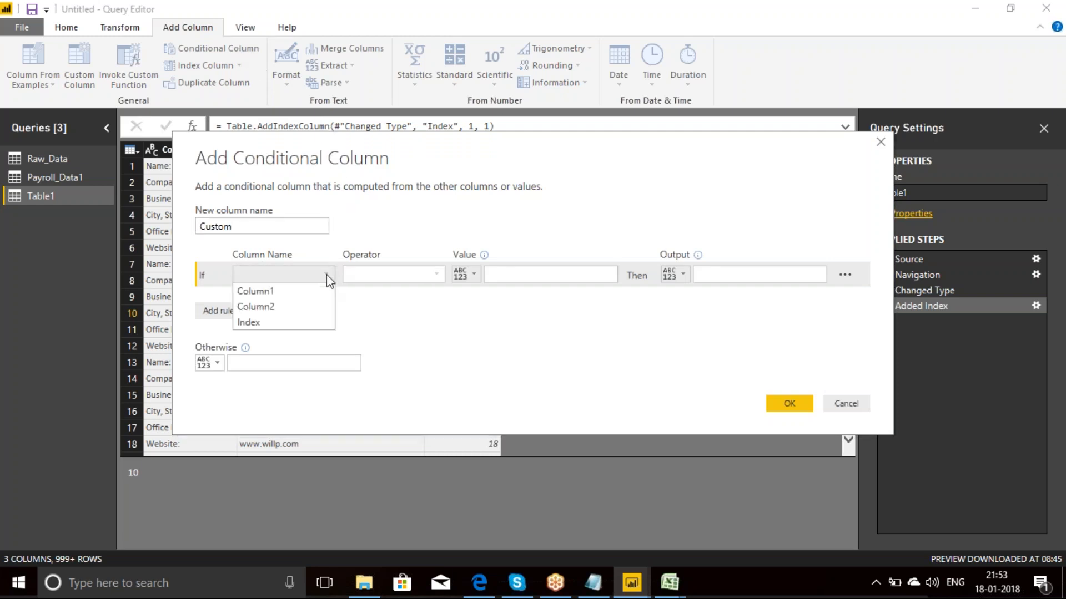
{"action": "left_click", "coordinate": [262, 322]}
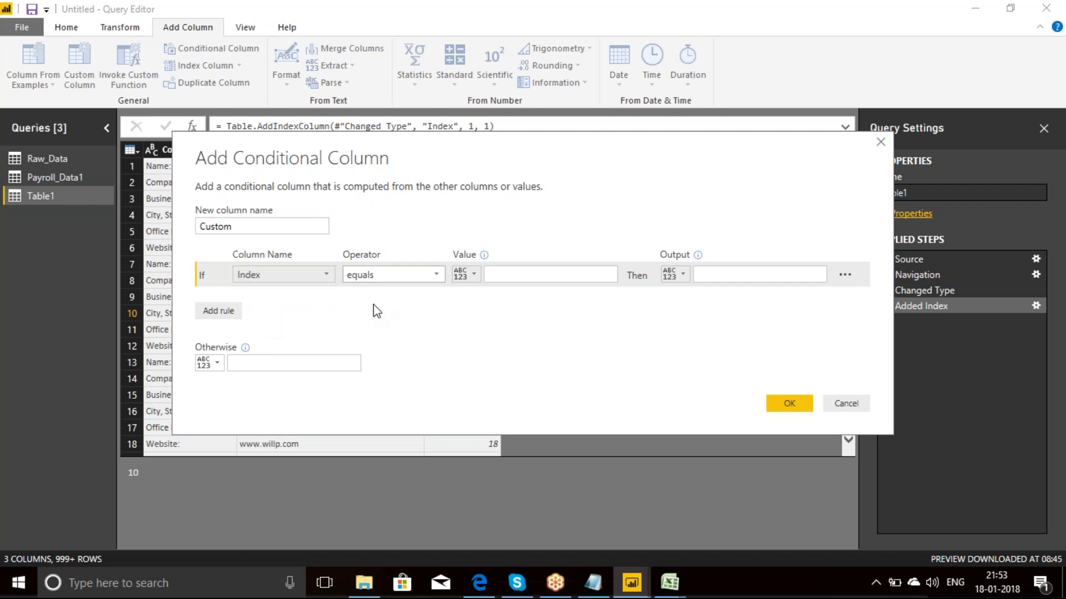
{"action": "left_click", "coordinate": [498, 273]}
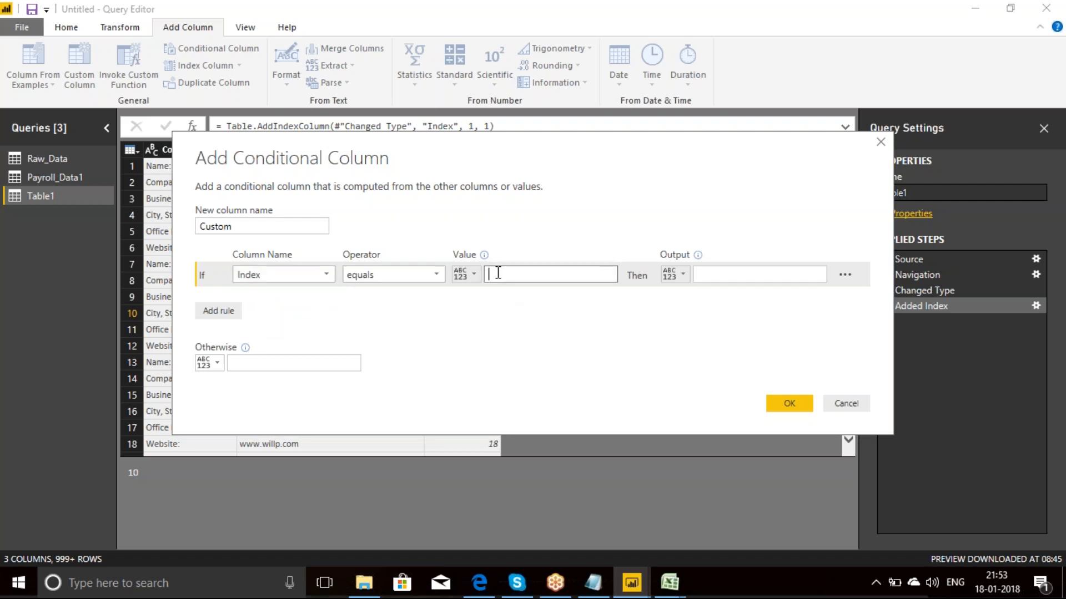
{"action": "type", "text": "1"}
{"action": "left_click", "coordinate": [741, 275]}
{"action": "type", "text": "1"}
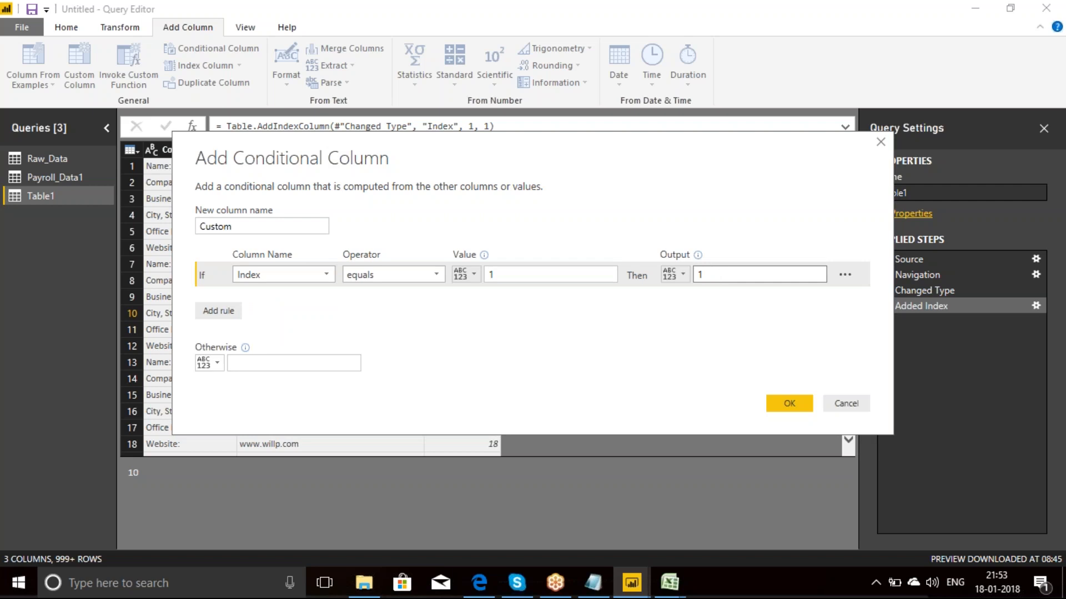
Step: Add an else-if rule that outputs the Index column's value when Column1 contains "Name:"
{"action": "left_click_drag", "start_coordinate": [612, 147], "coordinate": [617, 217]}
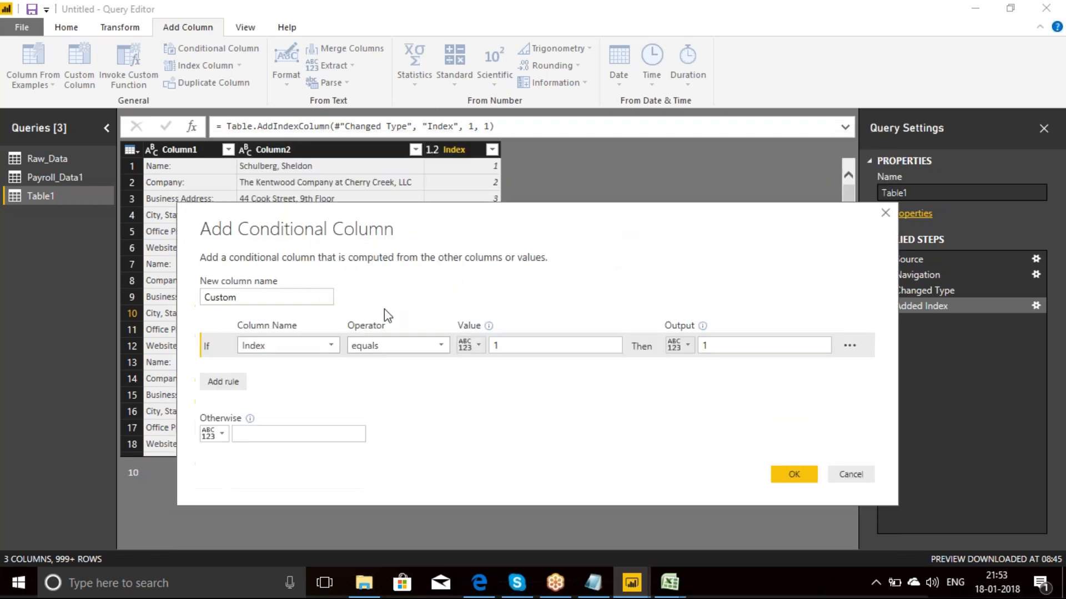
{"action": "left_click", "coordinate": [223, 383]}
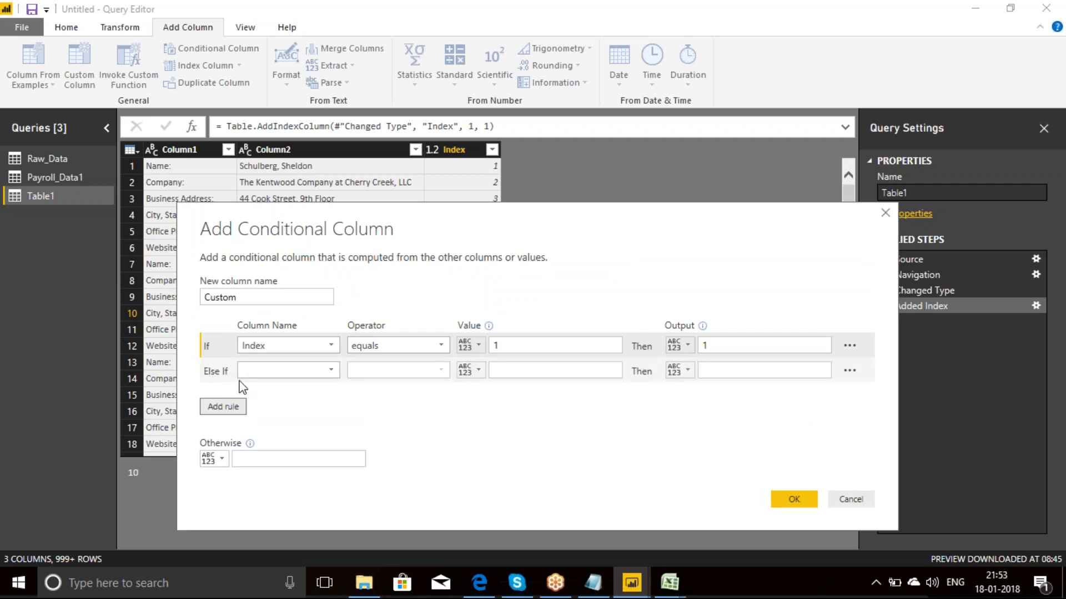
{"action": "left_click", "coordinate": [331, 372]}
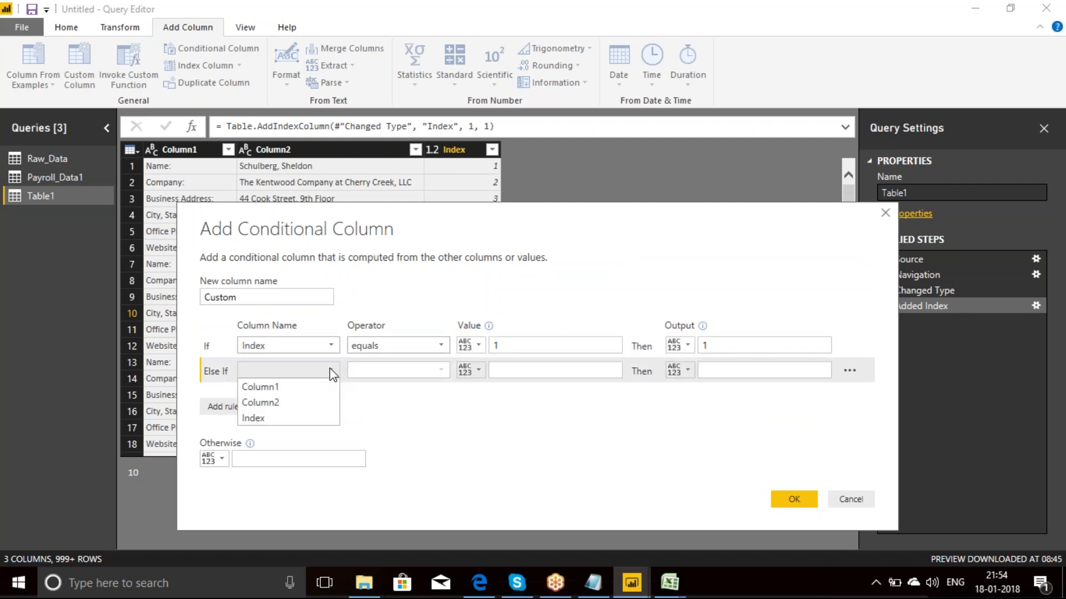
{"action": "left_click", "coordinate": [270, 388]}
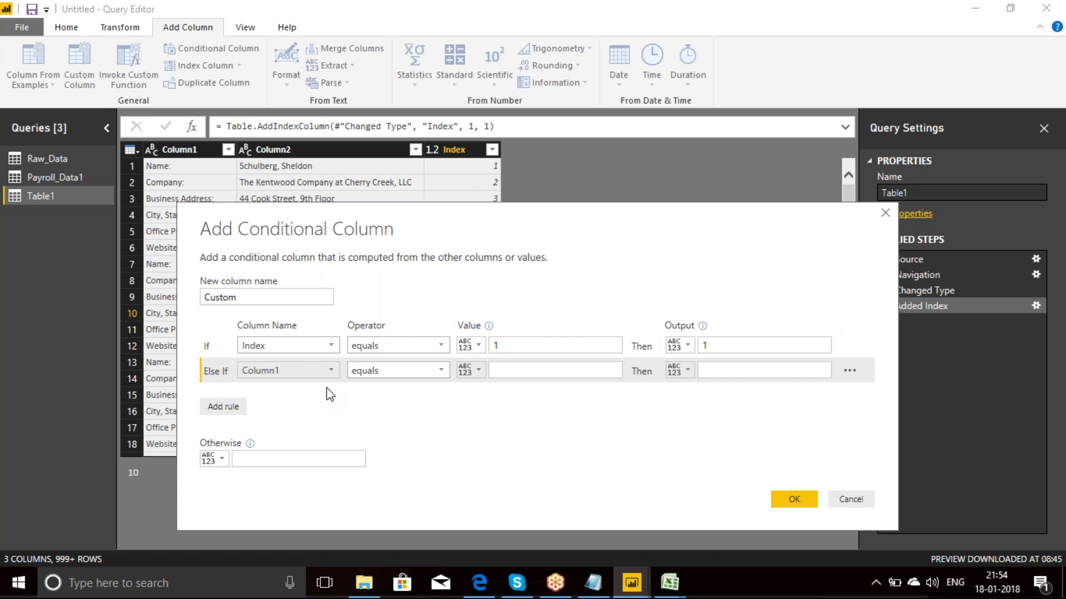
{"action": "left_click", "coordinate": [442, 365]}
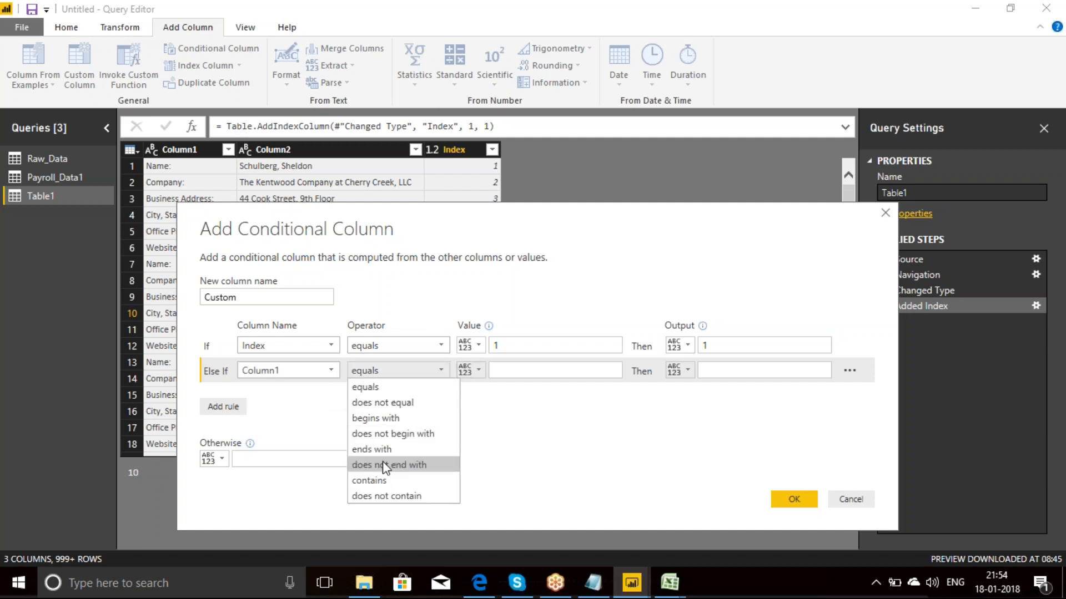
{"action": "left_click", "coordinate": [388, 480]}
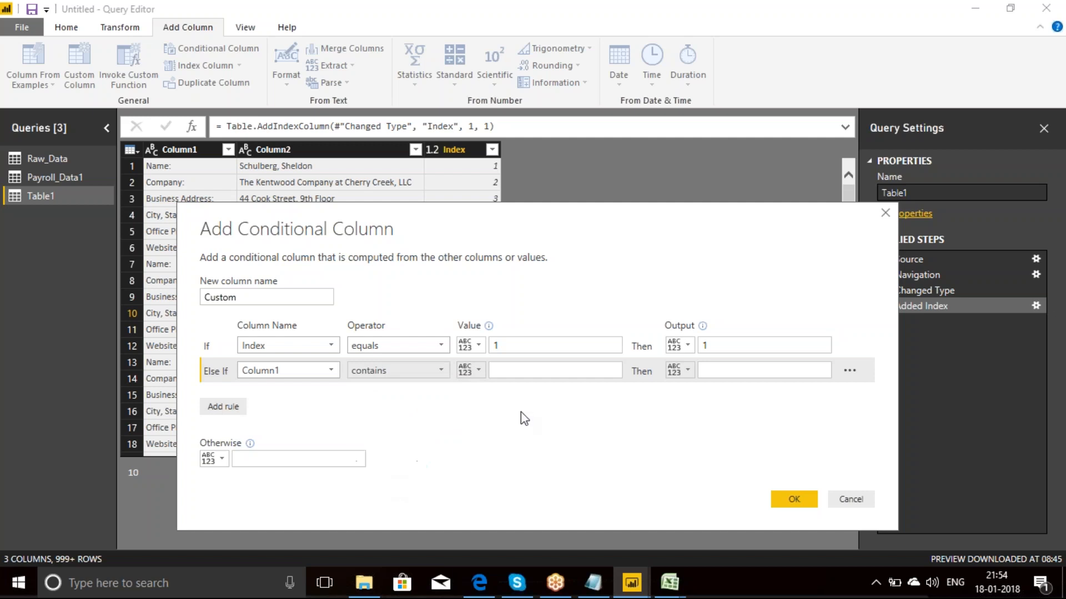
{"action": "left_click", "coordinate": [513, 372]}
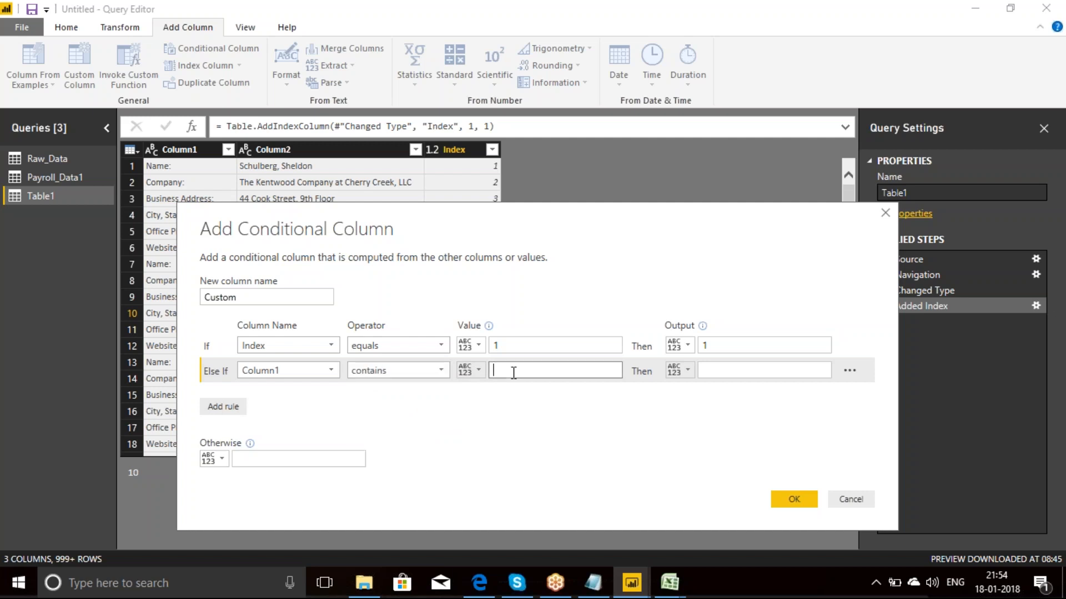
{"action": "type", "text": "Name:"}
{"action": "left_click", "coordinate": [687, 372]}
{"action": "left_click", "coordinate": [719, 406]}
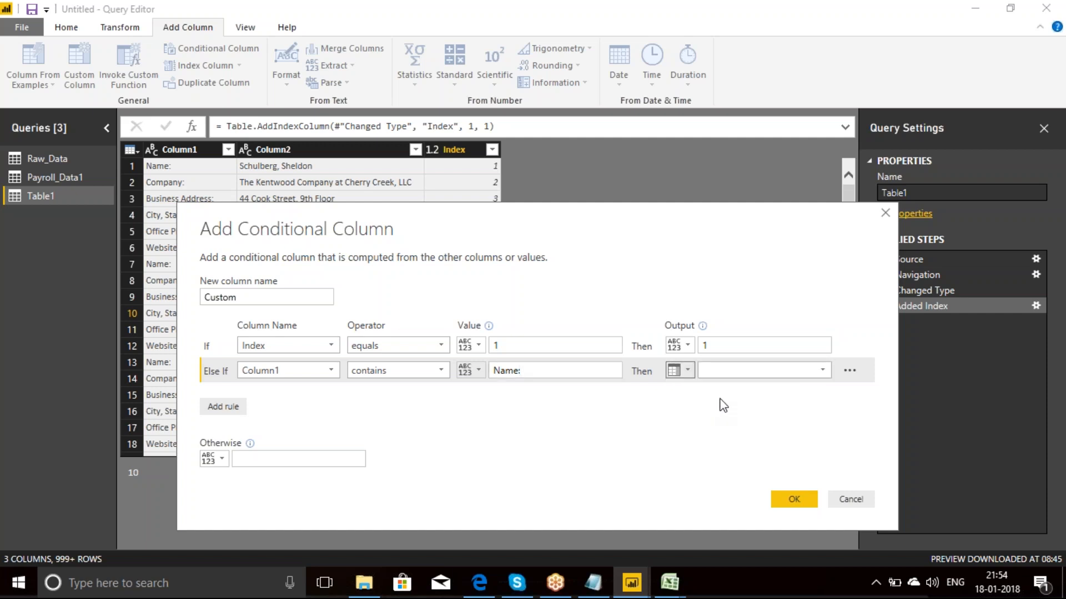
{"action": "left_click", "coordinate": [822, 370]}
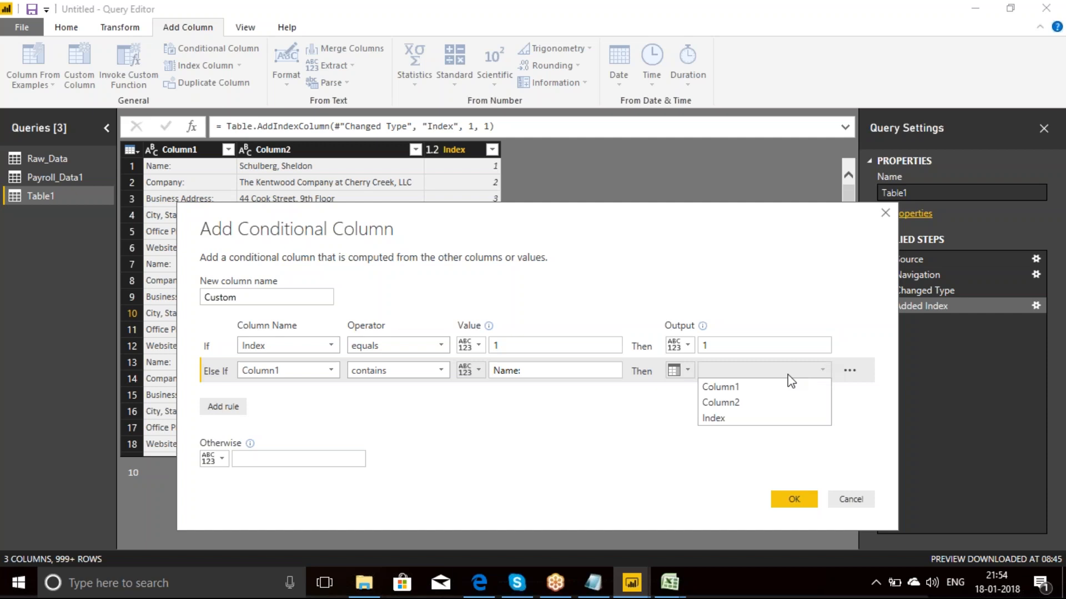
{"action": "left_click", "coordinate": [723, 420]}
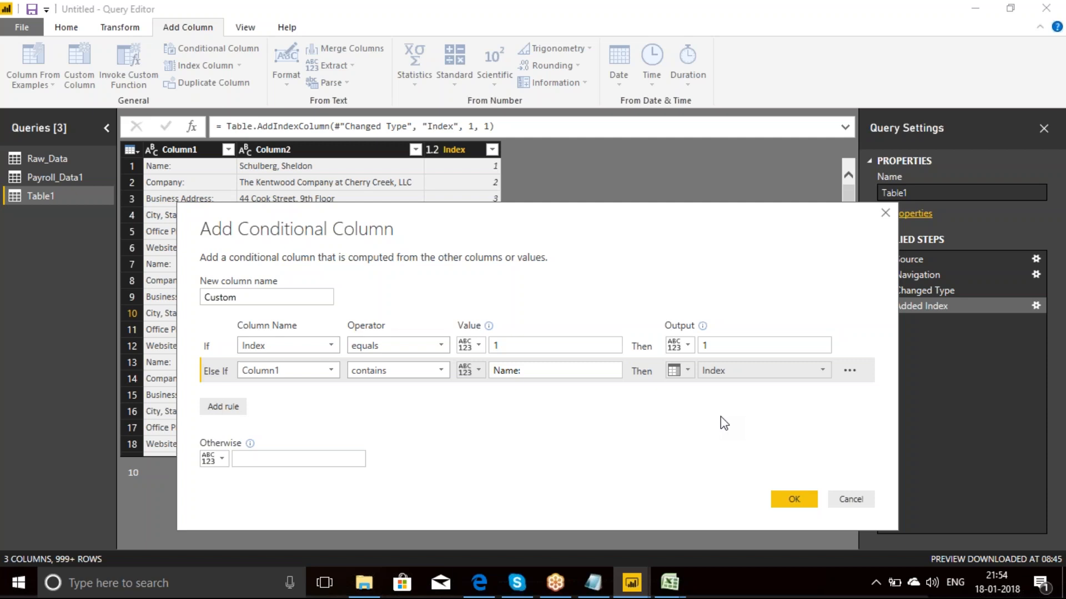
Step: Set the otherwise value to null and create the conditional column named Custom
{"action": "left_click", "coordinate": [305, 461]}
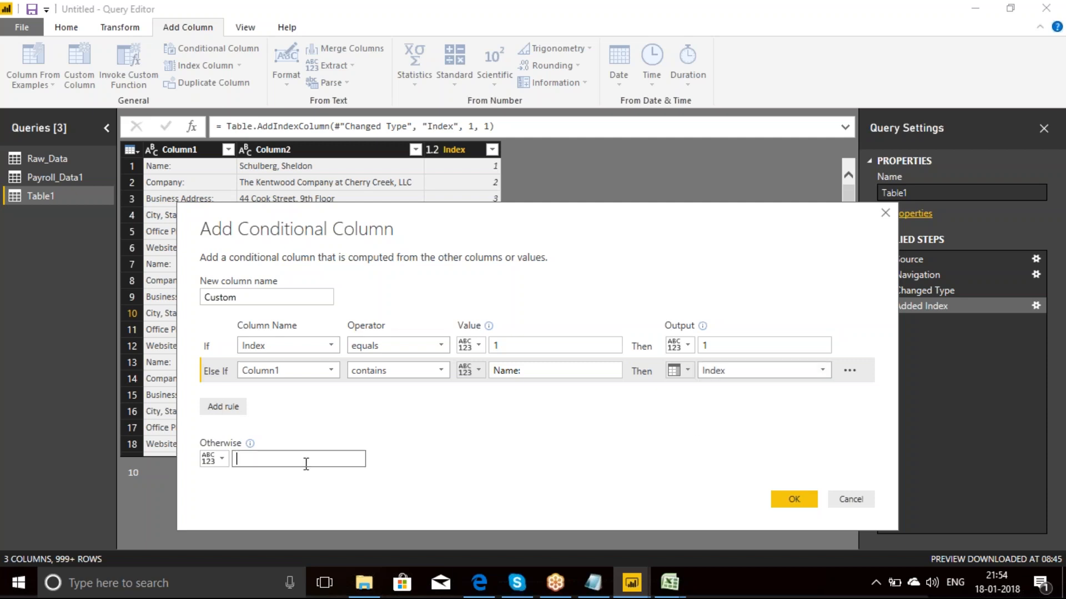
{"action": "type", "text": "ne"}
{"action": "key", "text": "BackSpace"}
{"action": "type", "text": "ull"}
{"action": "left_click", "coordinate": [802, 499]}
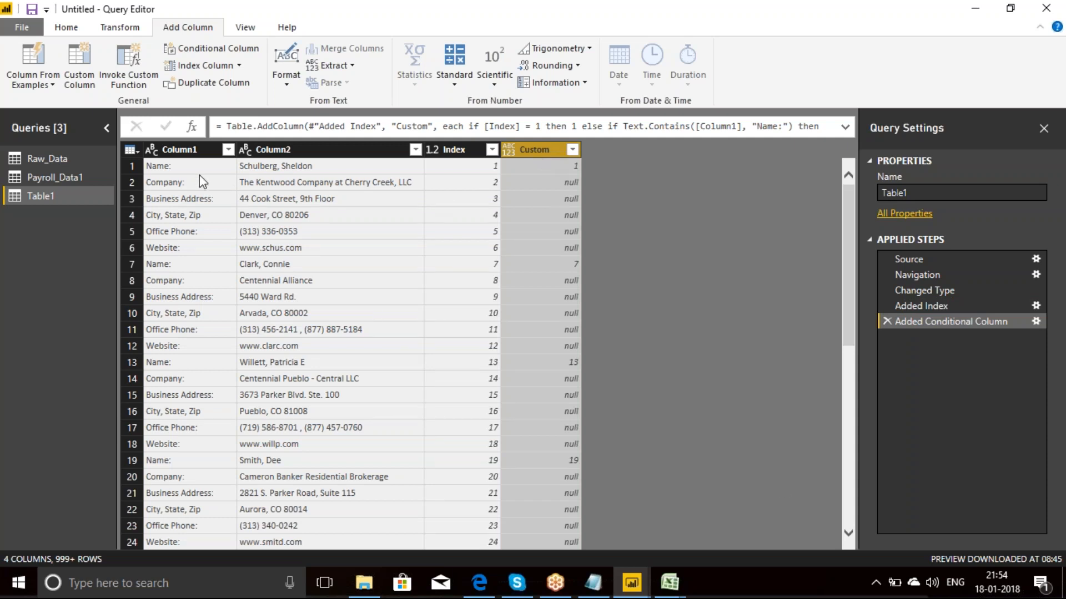
Step: Compare the Custom values in the first records with the matching Column1 labels and Index values
{"action": "left_click", "coordinate": [459, 166]}
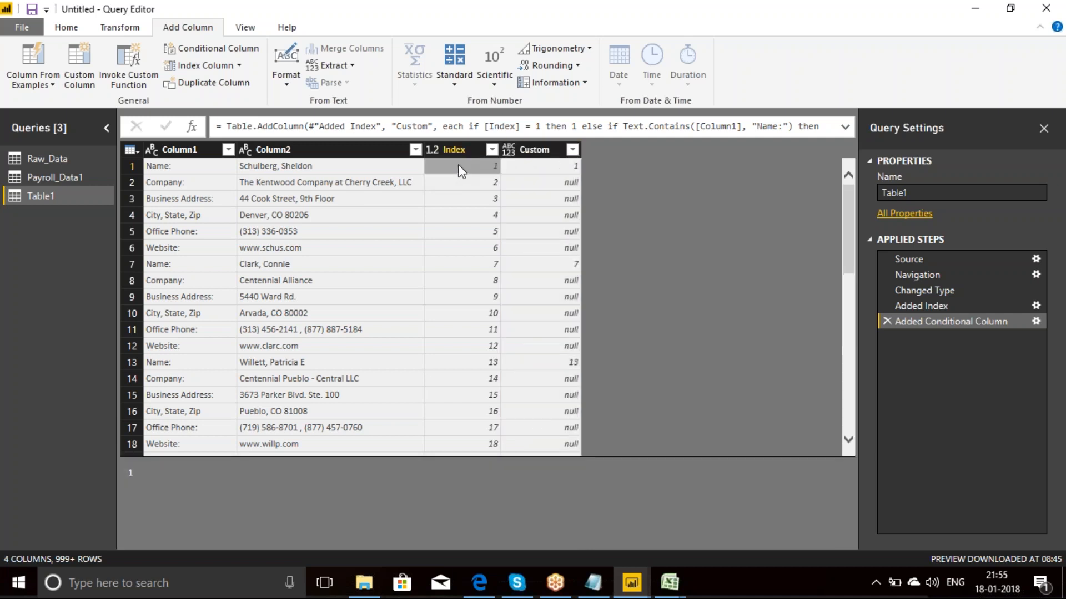
{"action": "left_click", "coordinate": [554, 164]}
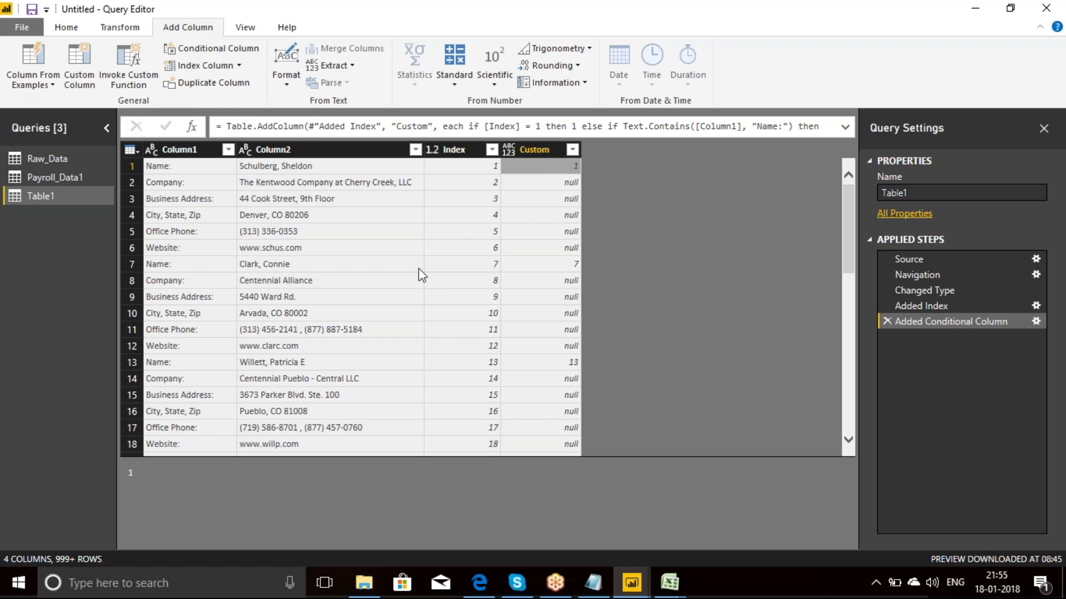
{"action": "left_click", "coordinate": [175, 266]}
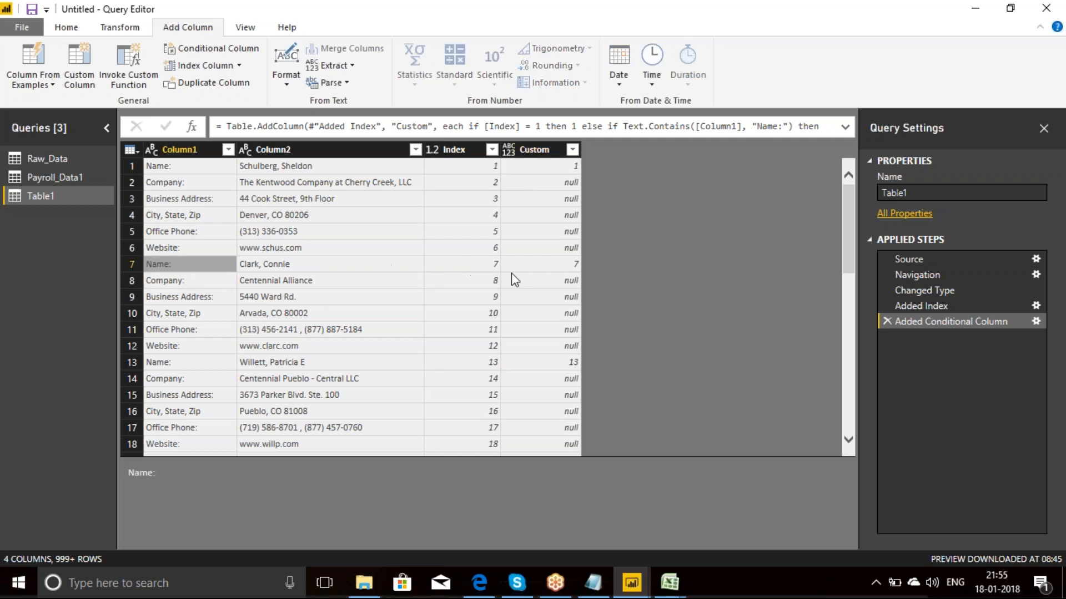
{"action": "left_click", "coordinate": [563, 266]}
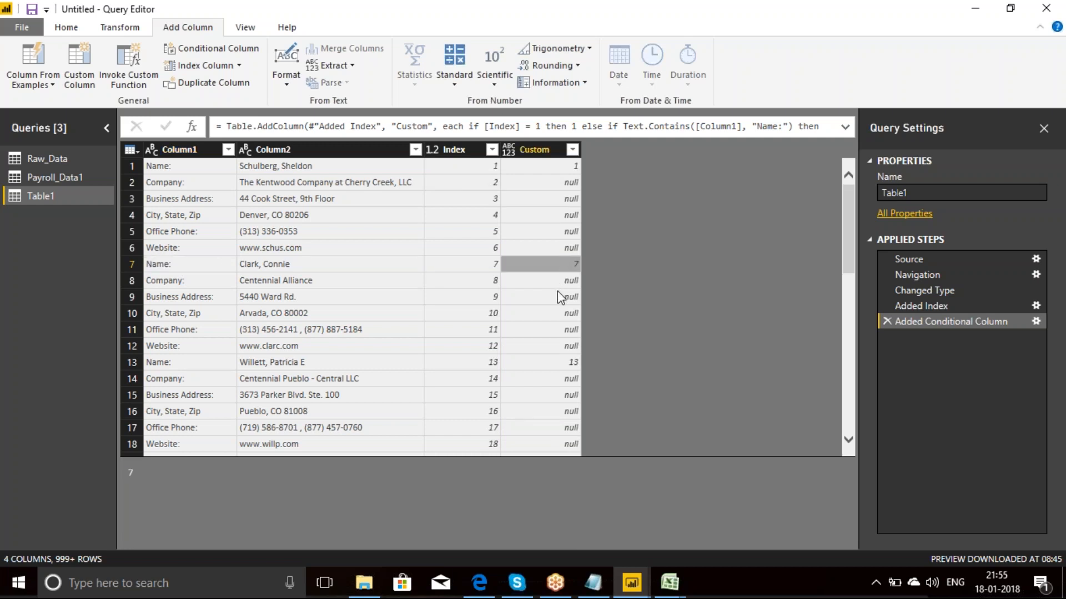
{"action": "left_click", "coordinate": [171, 283]}
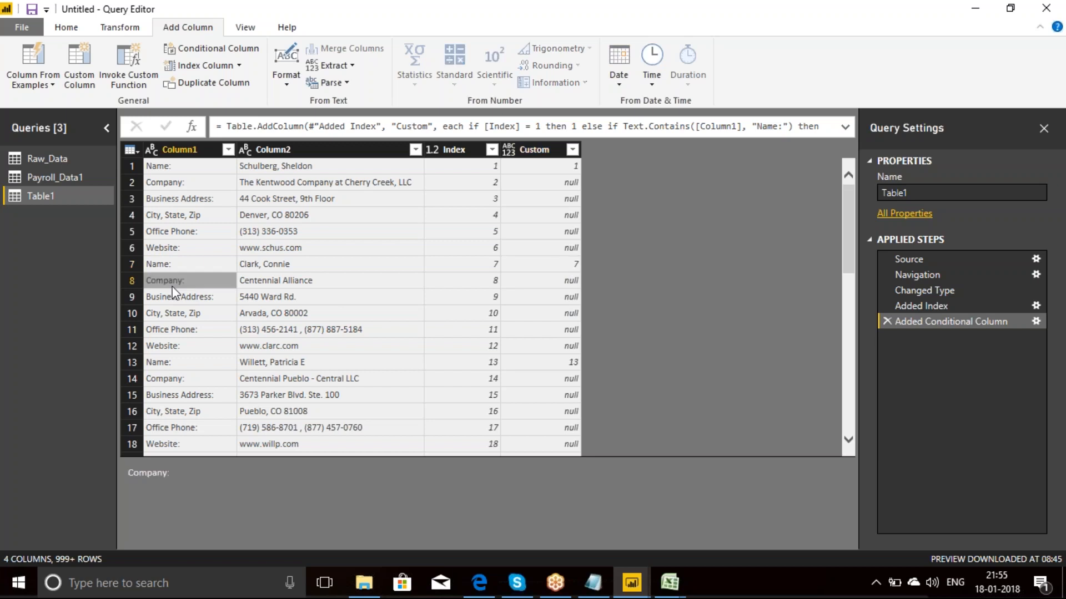
{"action": "left_click", "coordinate": [179, 298]}
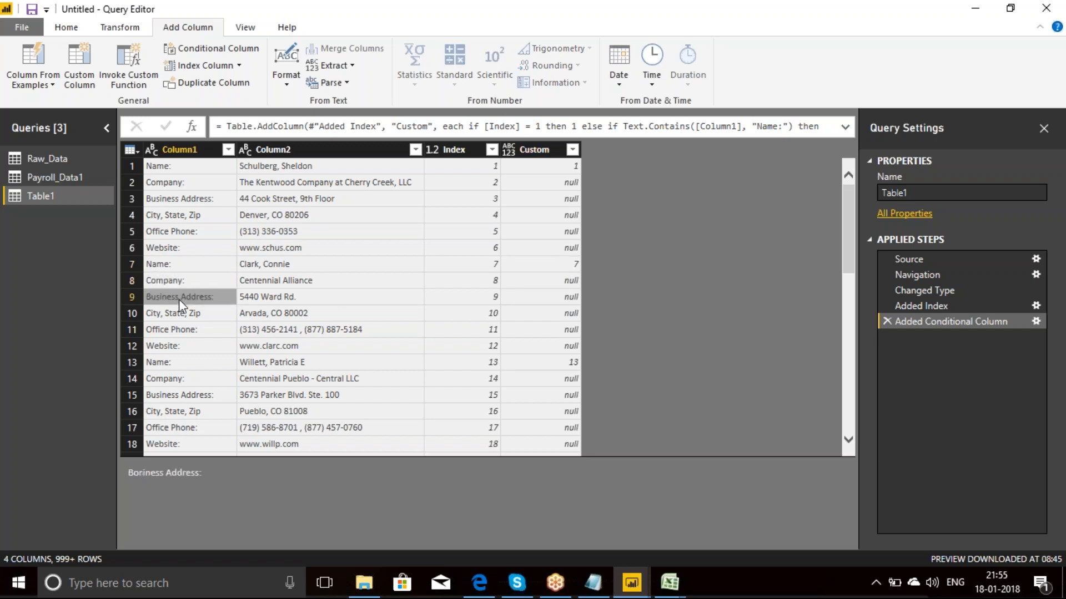
{"action": "left_click", "coordinate": [555, 285]}
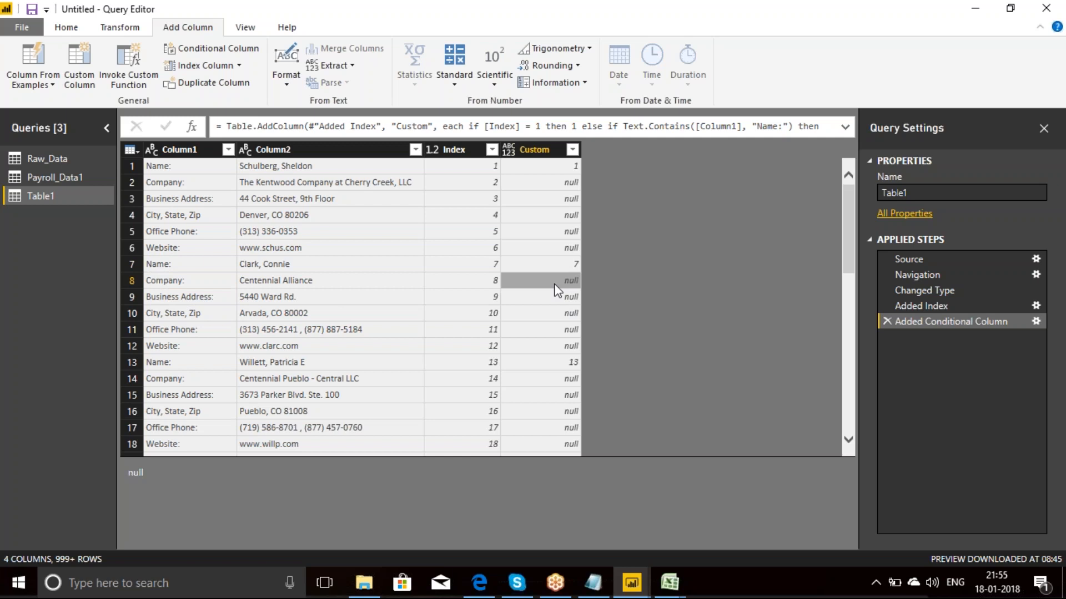
Step: Fill the Custom column's values down into its null cells
{"action": "left_click", "coordinate": [546, 160]}
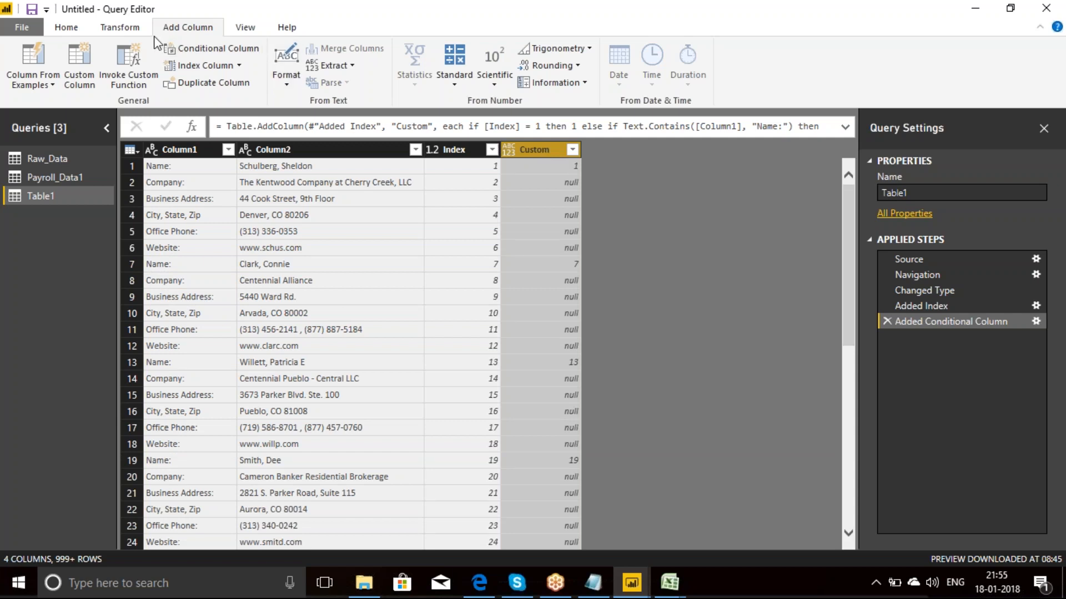
{"action": "left_click", "coordinate": [123, 29]}
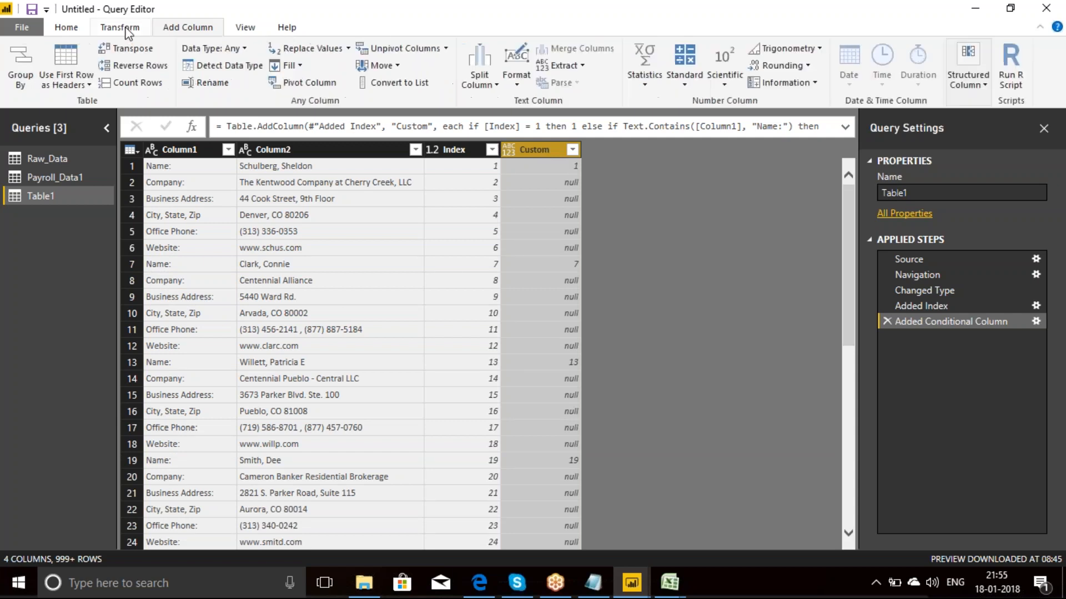
{"action": "left_click", "coordinate": [300, 66]}
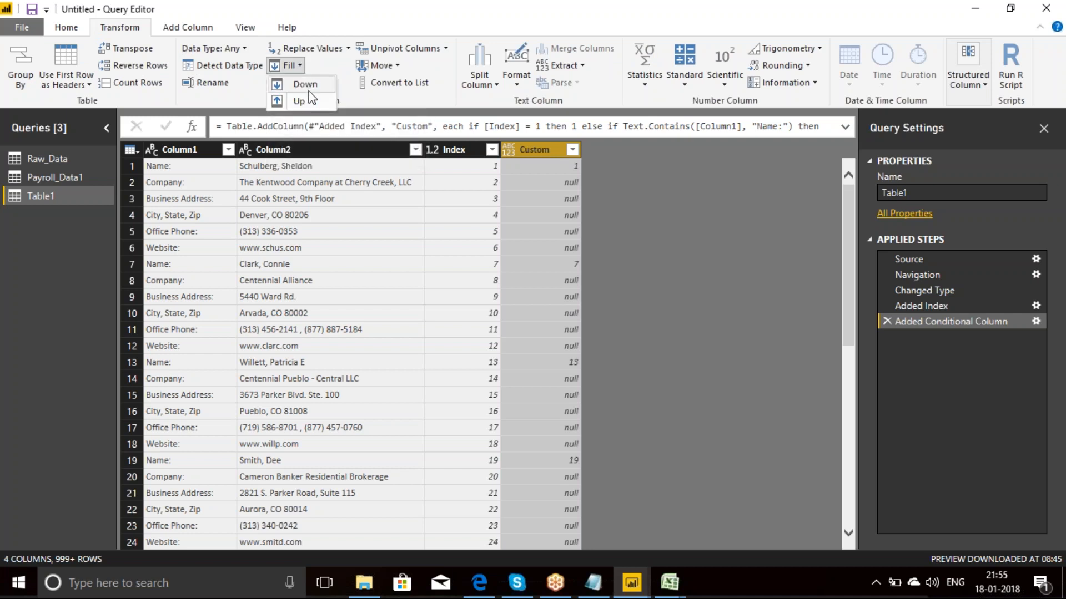
{"action": "left_click", "coordinate": [306, 86]}
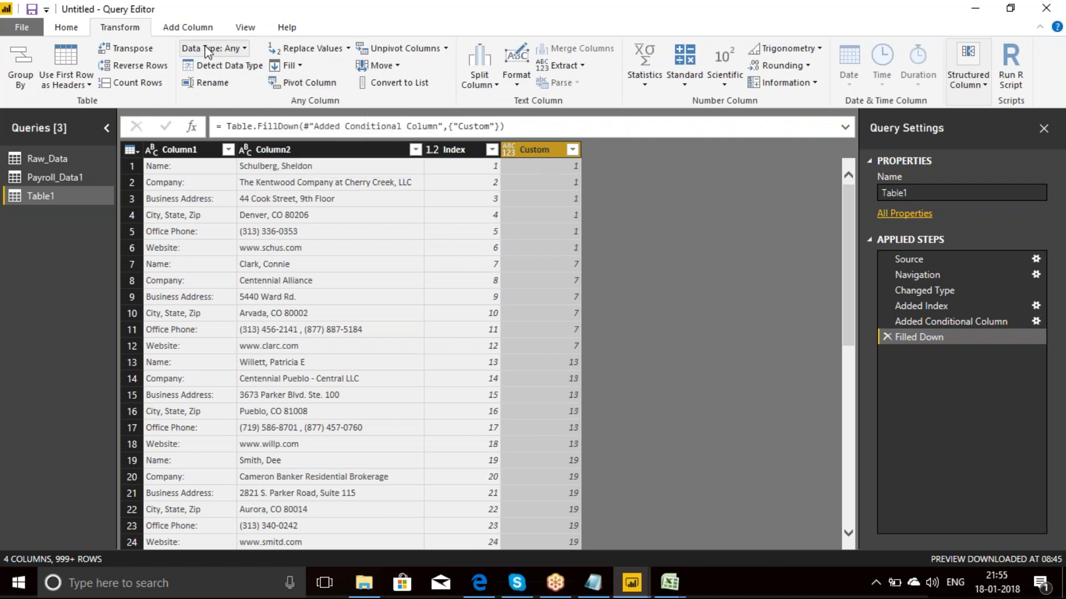
Step: Change the Custom column's data type to Whole Number and remove the Index column
{"action": "left_click", "coordinate": [246, 50]}
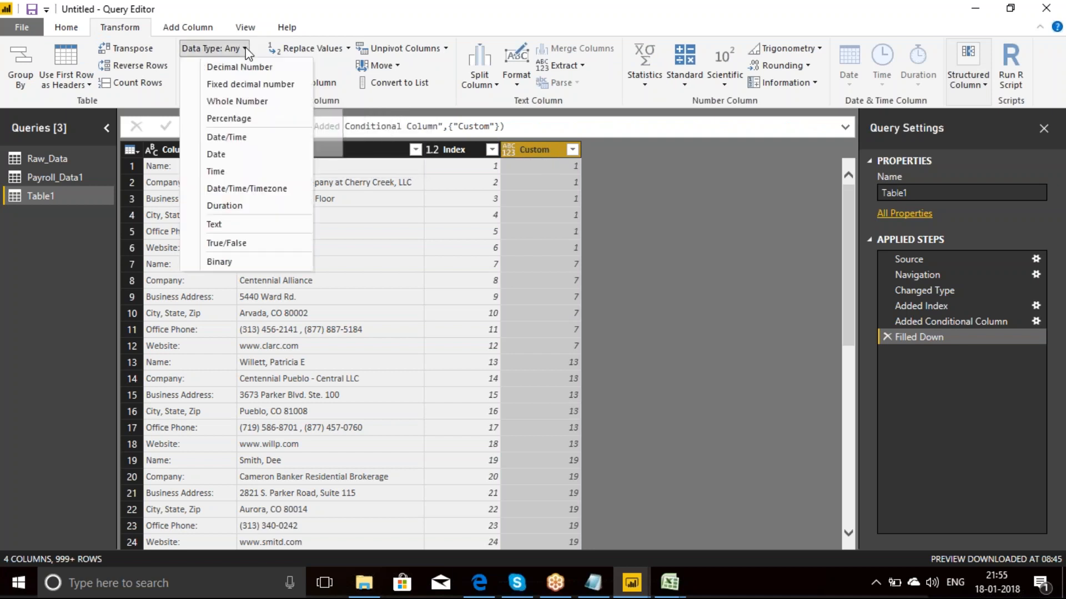
{"action": "left_click", "coordinate": [244, 102]}
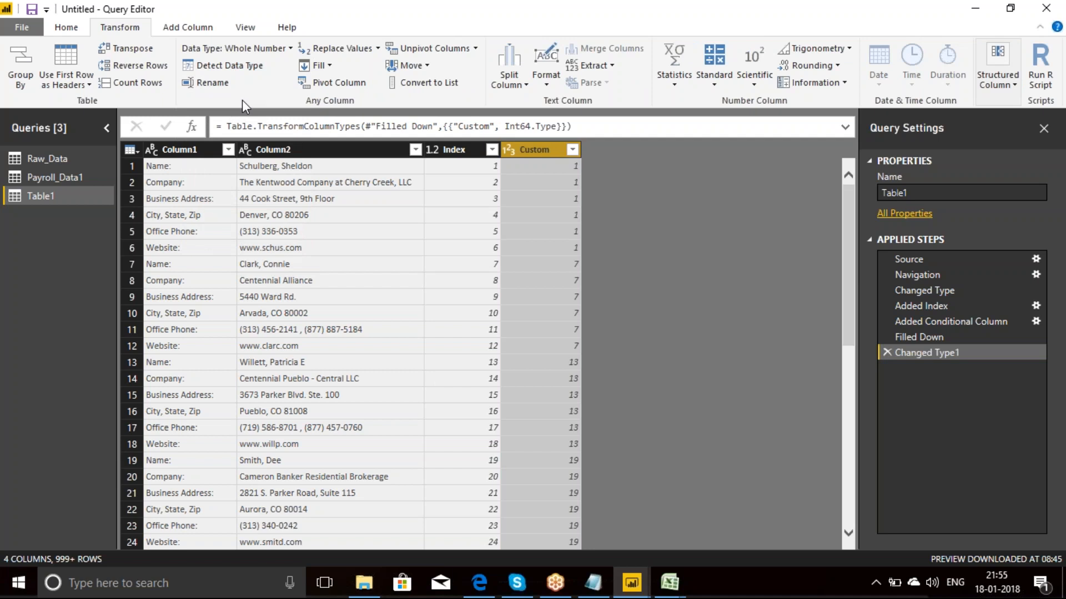
{"action": "left_click", "coordinate": [455, 150]}
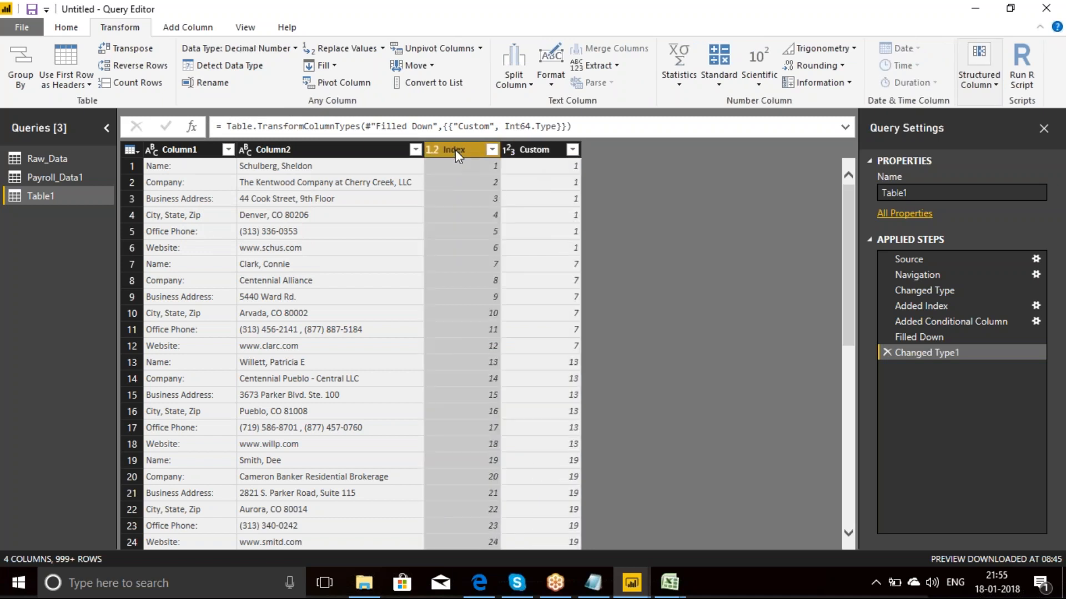
{"action": "right_click", "coordinate": [455, 150]}
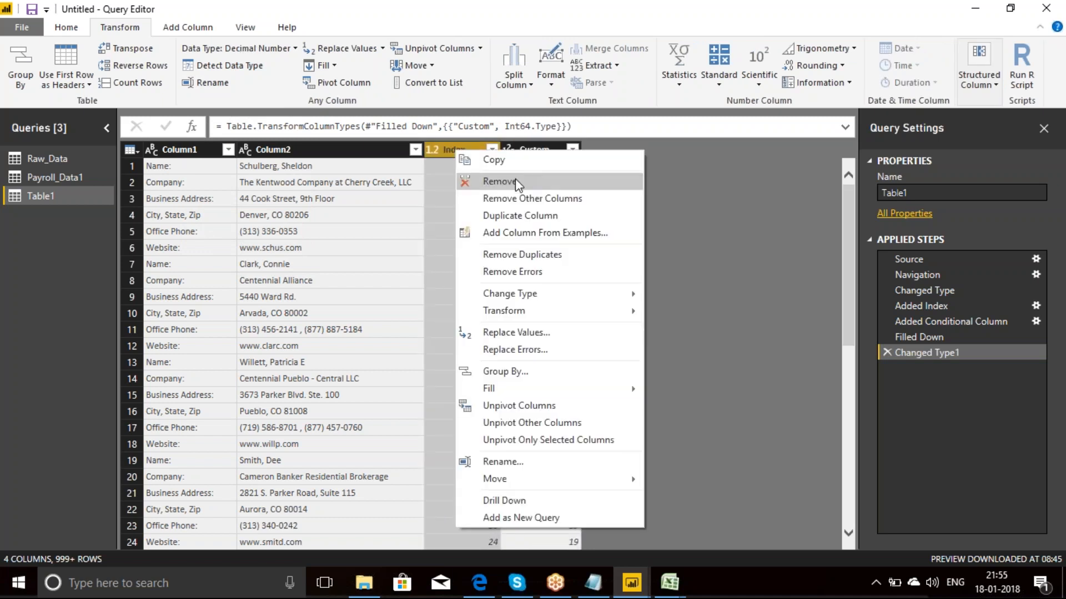
{"action": "left_click", "coordinate": [515, 181]}
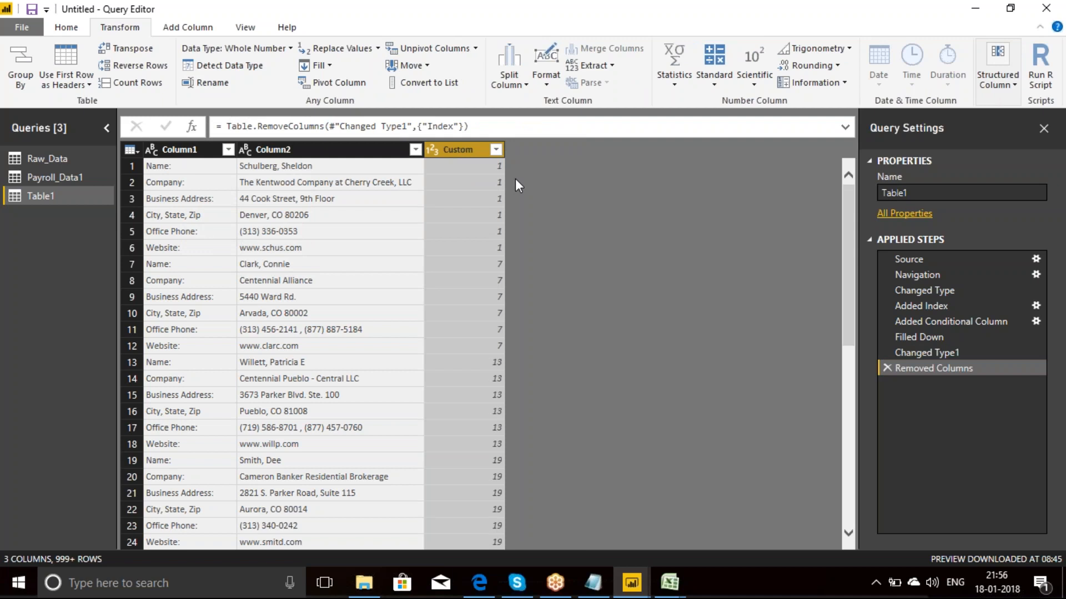
Step: Go down the Custom column to examine how its values group the rows of each record
{"action": "left_click", "coordinate": [492, 171]}
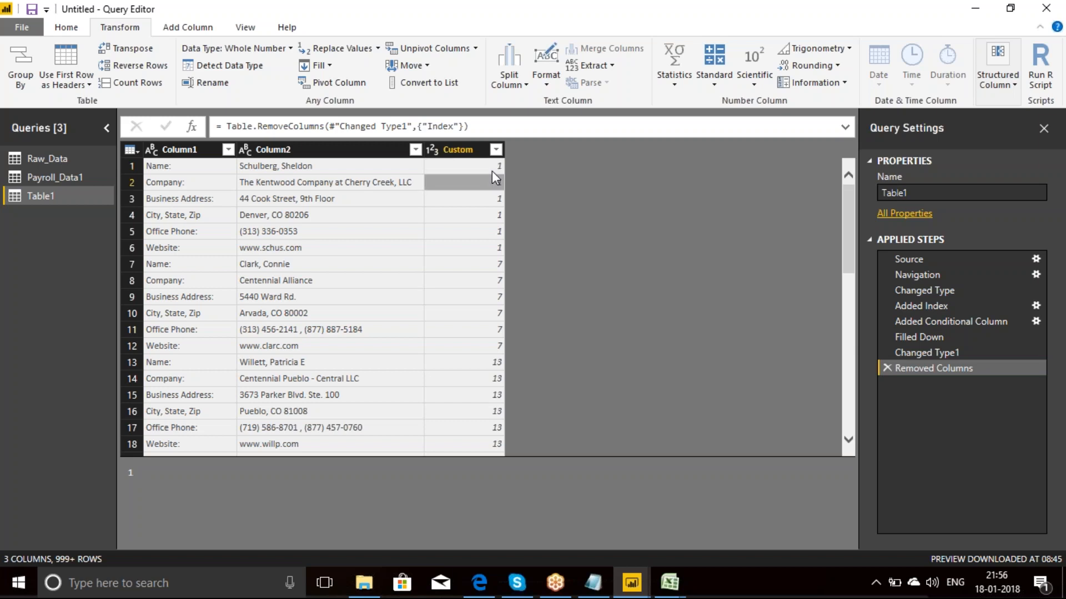
{"action": "left_click", "coordinate": [497, 248]}
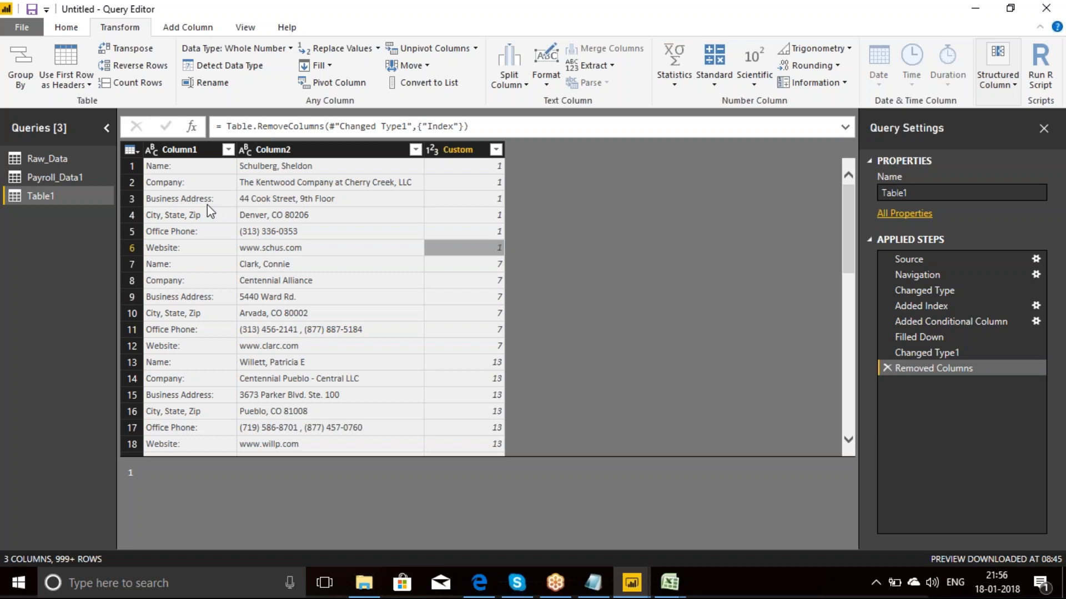
{"action": "left_click", "coordinate": [476, 167]}
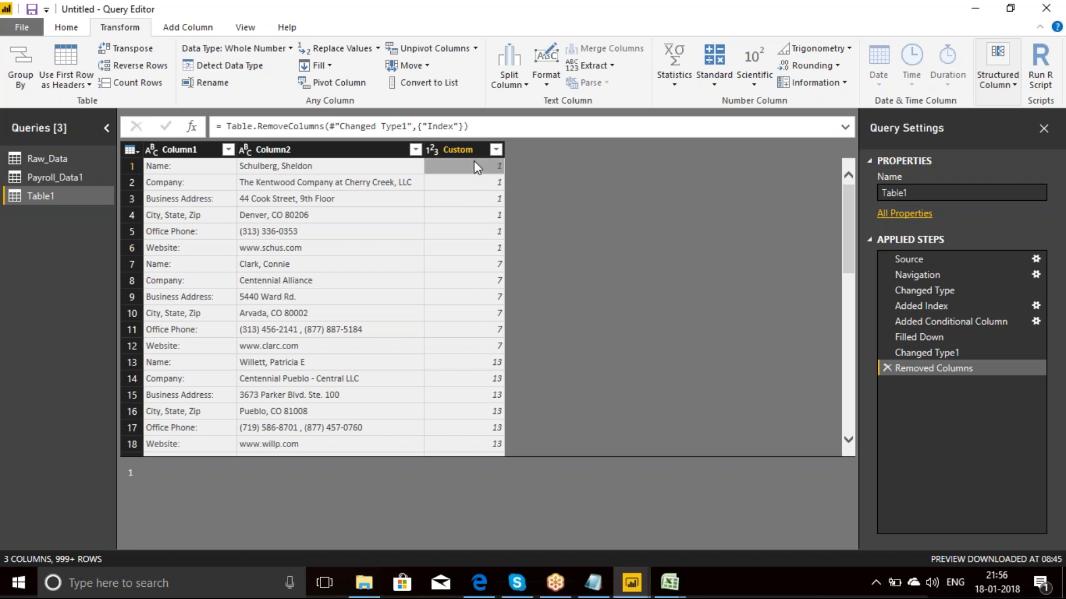
{"action": "key", "text": "Down"}
{"action": "key", "text": "Down"}
{"action": "key", "text": "Down"}
{"action": "key", "text": "Down"}
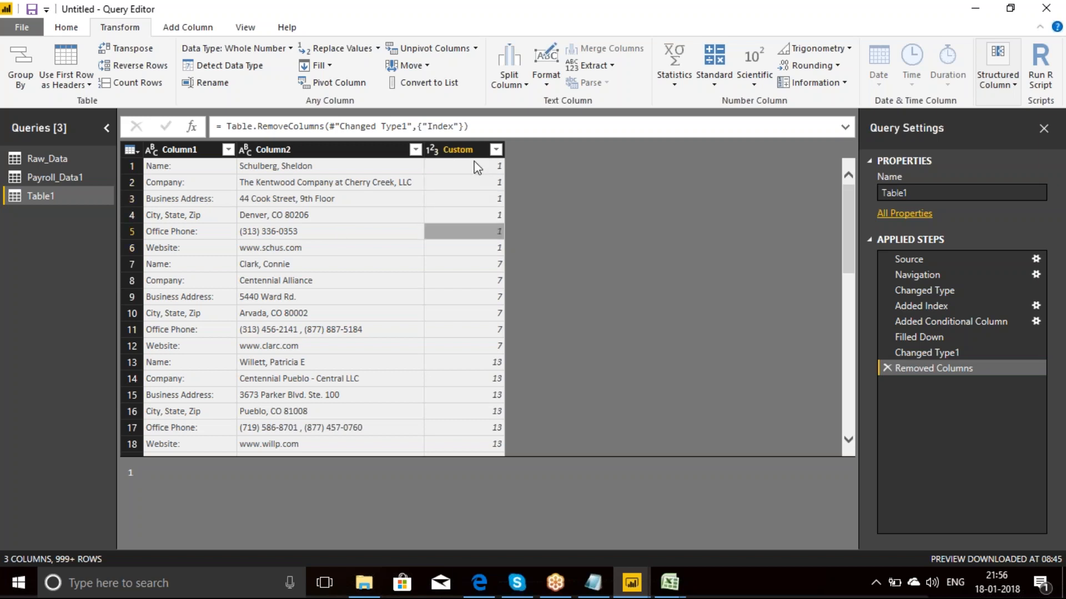
{"action": "key", "text": "Down"}
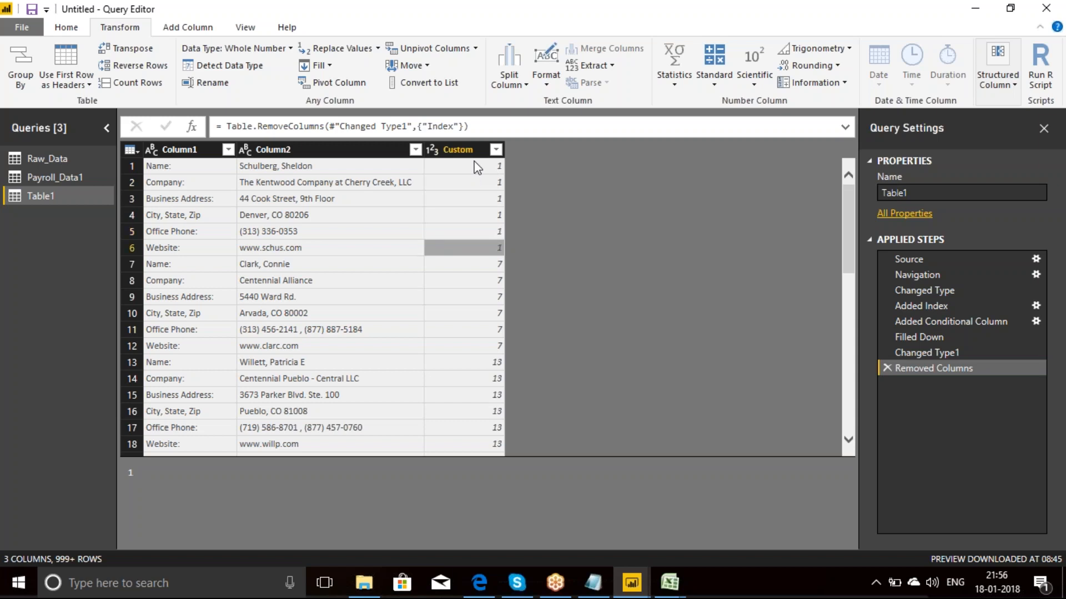
{"action": "key", "text": "Down"}
{"action": "key", "text": "Down"}
{"action": "key", "text": "Down"}
{"action": "key", "text": "Down"}
{"action": "key", "text": "Down"}
{"action": "key", "text": "Down"}
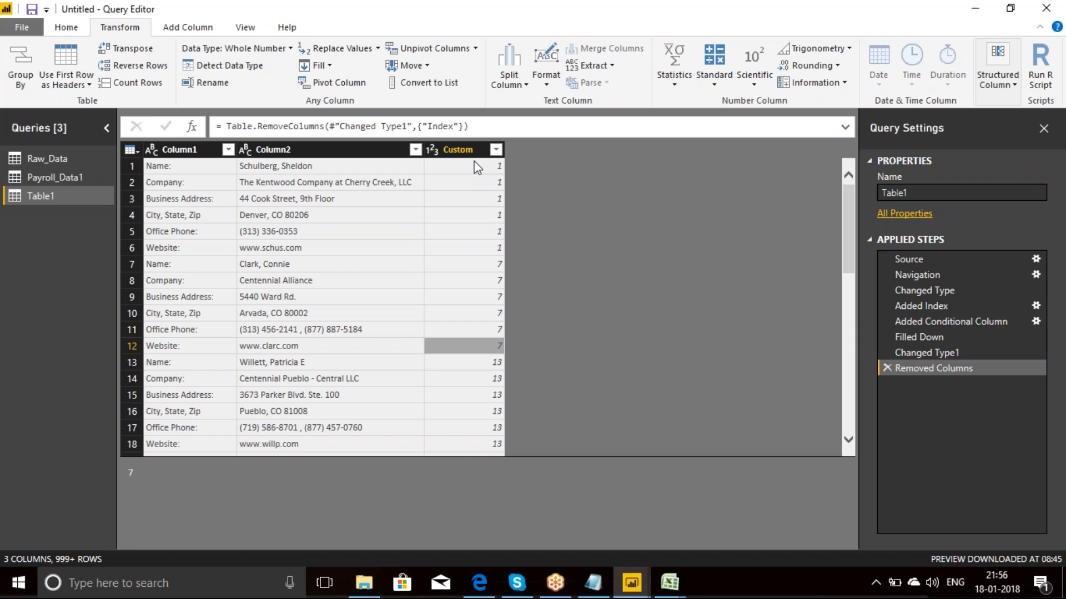
{"action": "key", "text": "Down"}
{"action": "key", "text": "Down"}
{"action": "key", "text": "Down"}
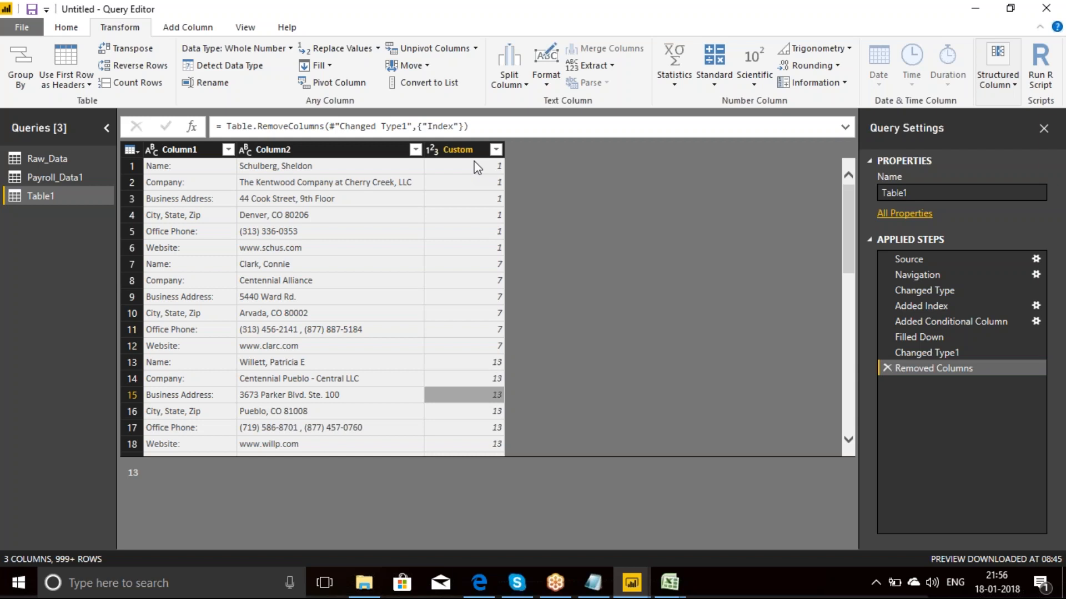
Step: Pivot Column1 with Column2 as the values column and Don't Aggregate as the function, and check the new columns
{"action": "left_click", "coordinate": [187, 151]}
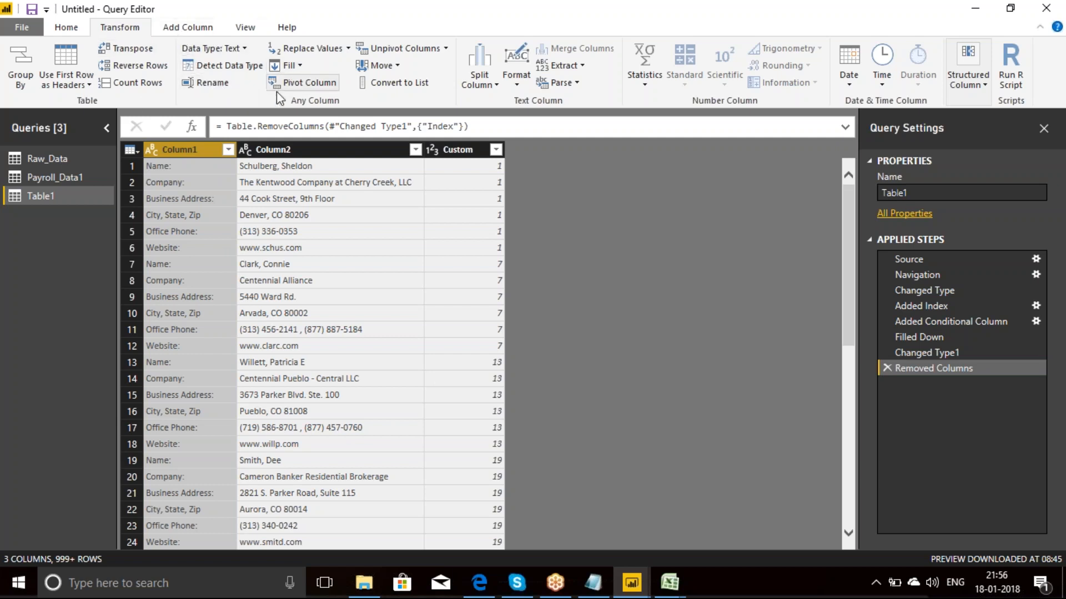
{"action": "left_click", "coordinate": [309, 86]}
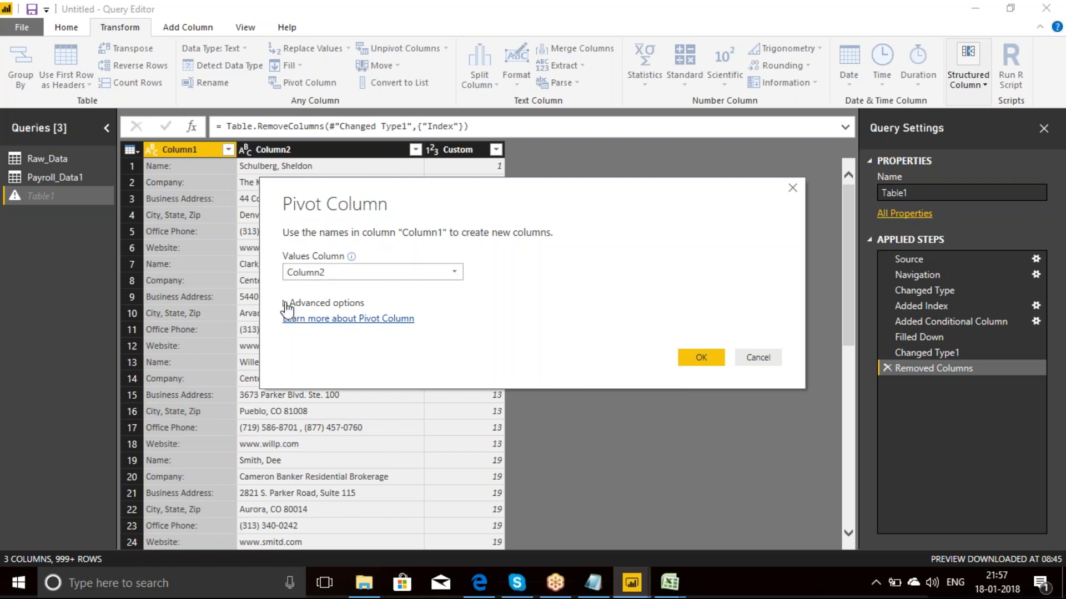
{"action": "left_click", "coordinate": [287, 304]}
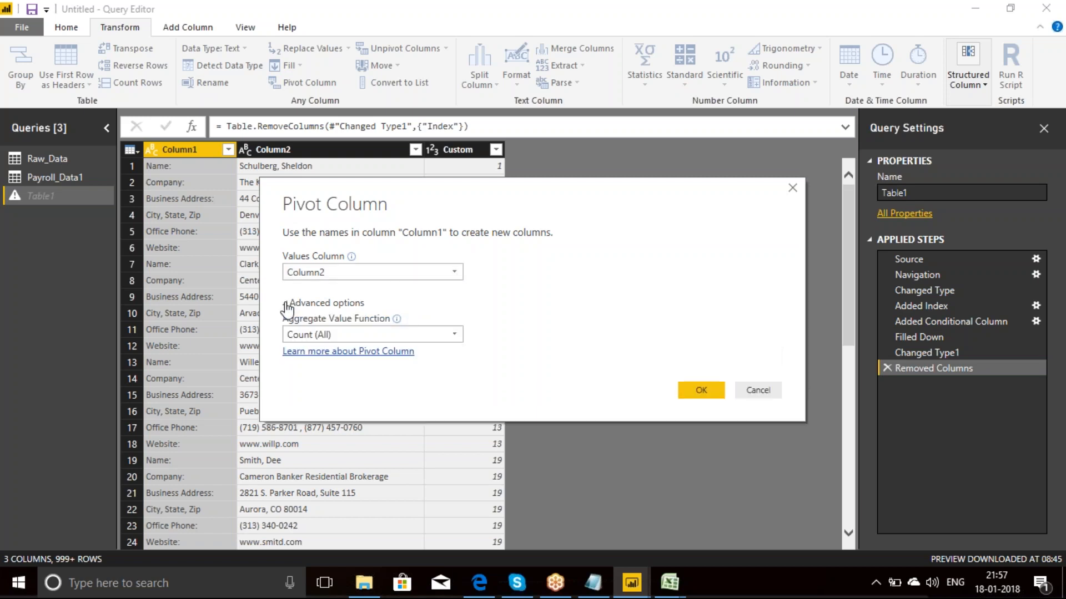
{"action": "left_click", "coordinate": [456, 335]}
{"action": "left_click", "coordinate": [315, 428]}
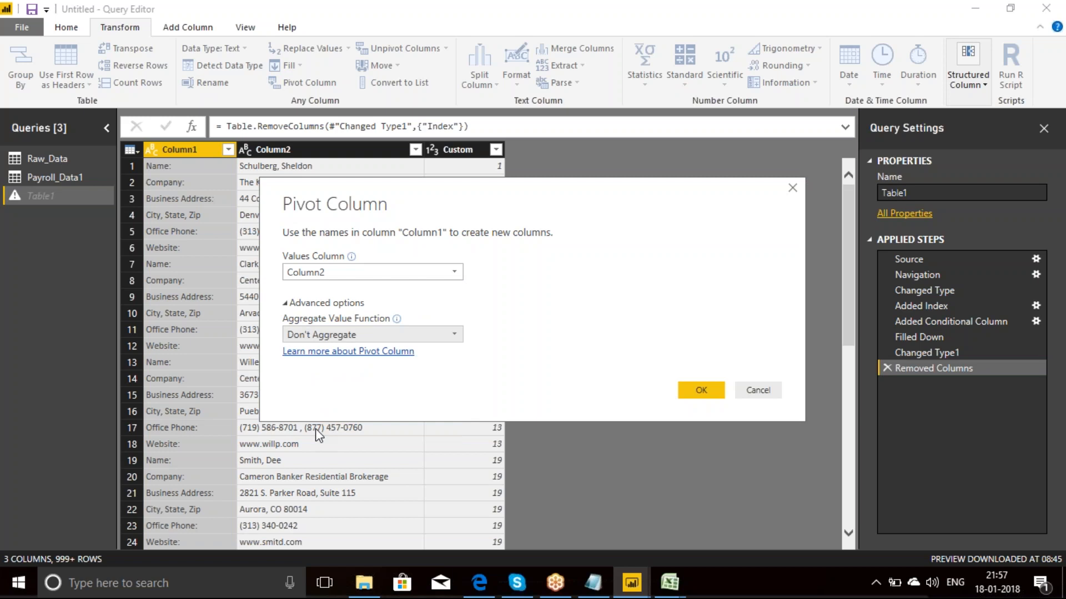
{"action": "left_click", "coordinate": [697, 396]}
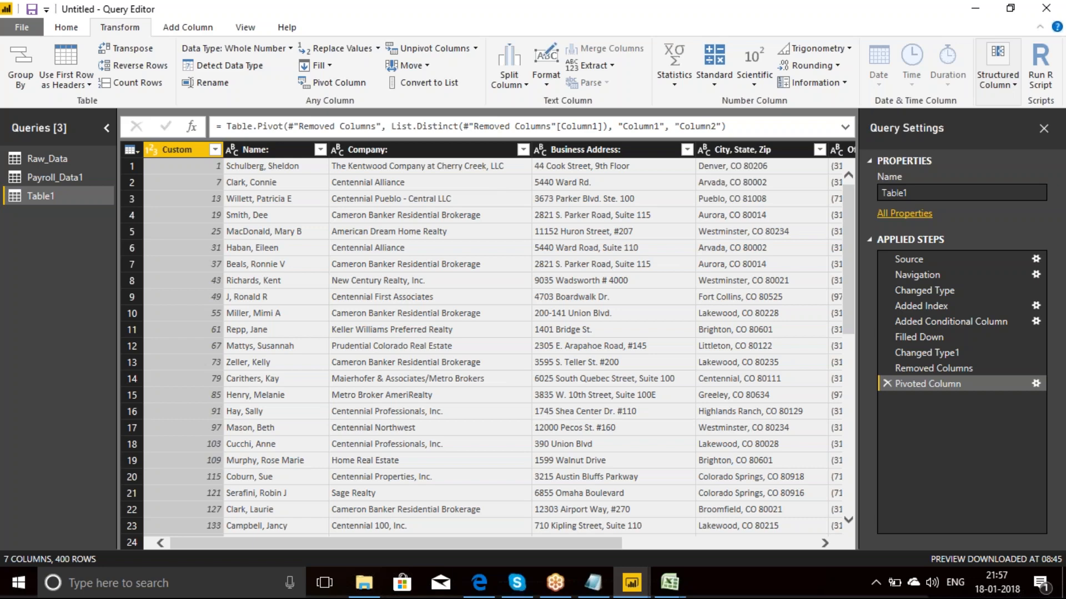
{"action": "left_click", "coordinate": [284, 149]}
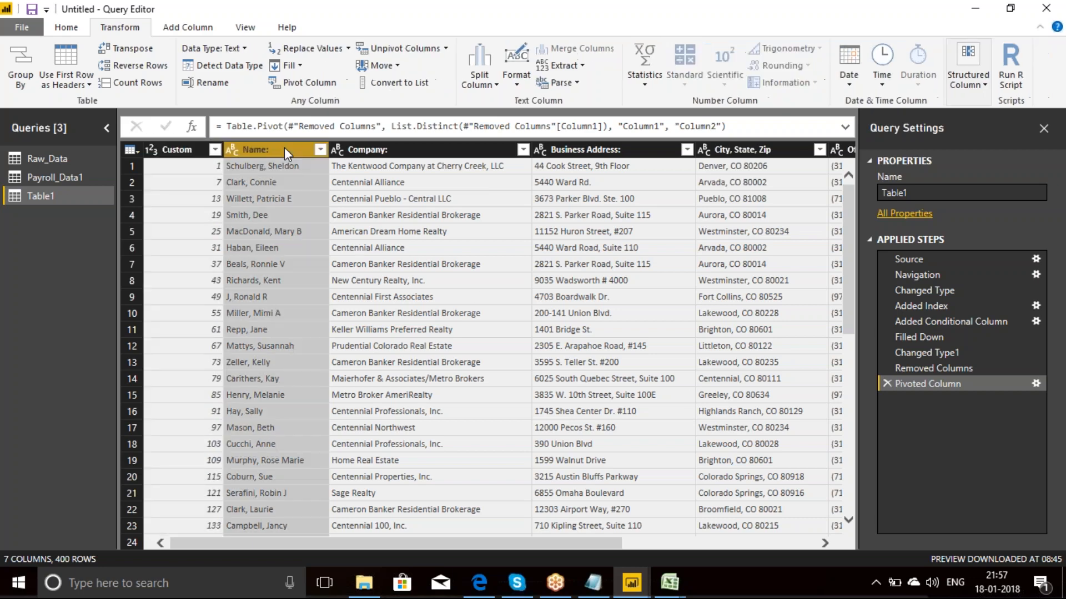
{"action": "left_click", "coordinate": [388, 149]}
{"action": "left_click", "coordinate": [595, 151]}
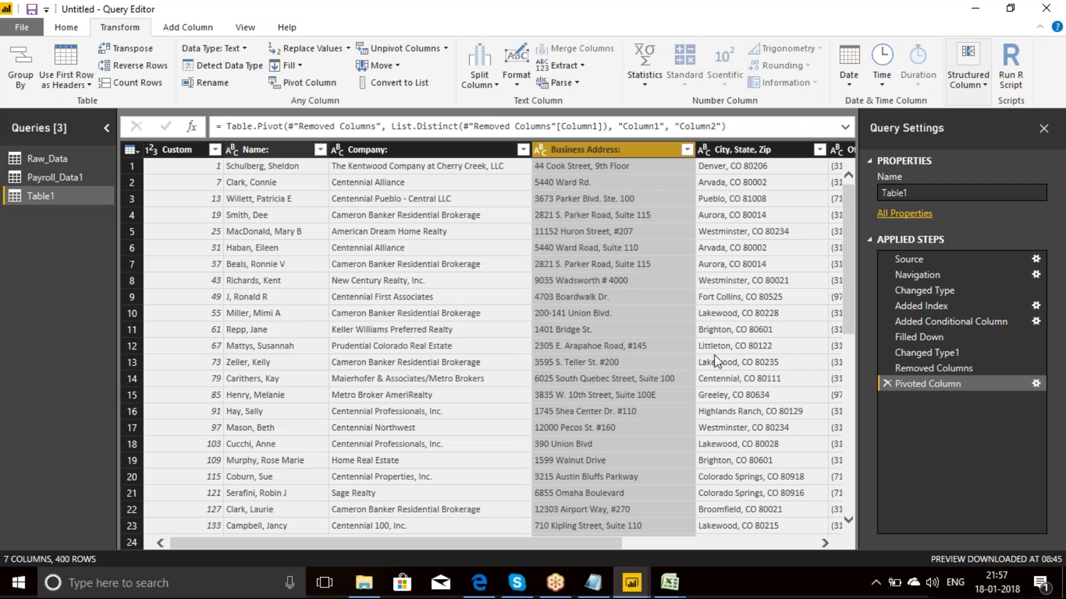
Step: Delete the applied steps of Table1 from Pivoted Column back through Added Index, keeping Source, Navigation and Changed Type
{"action": "left_click", "coordinate": [888, 384]}
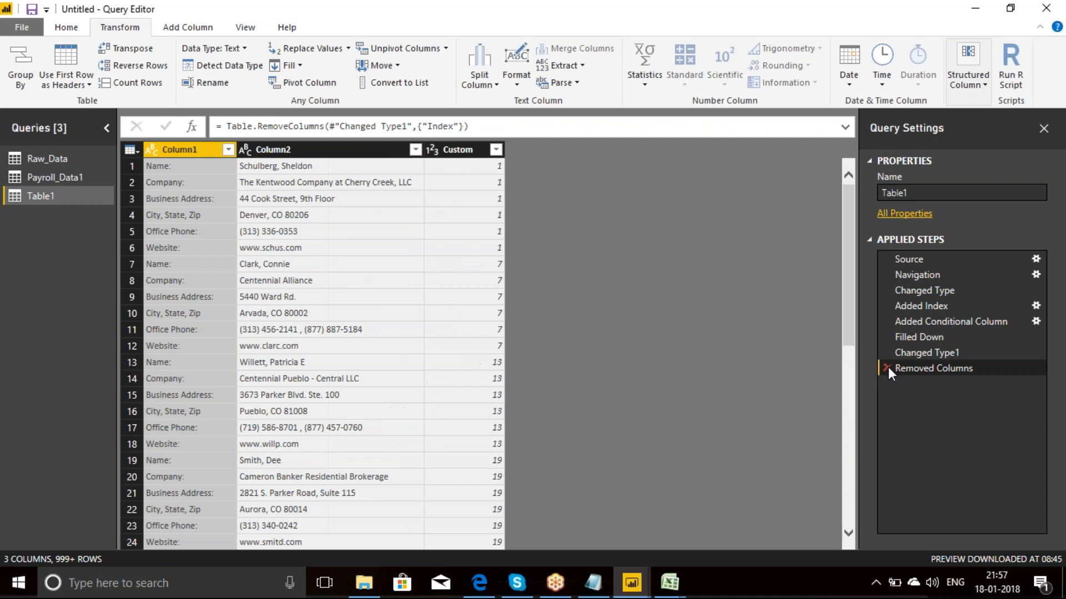
{"action": "left_click", "coordinate": [888, 367]}
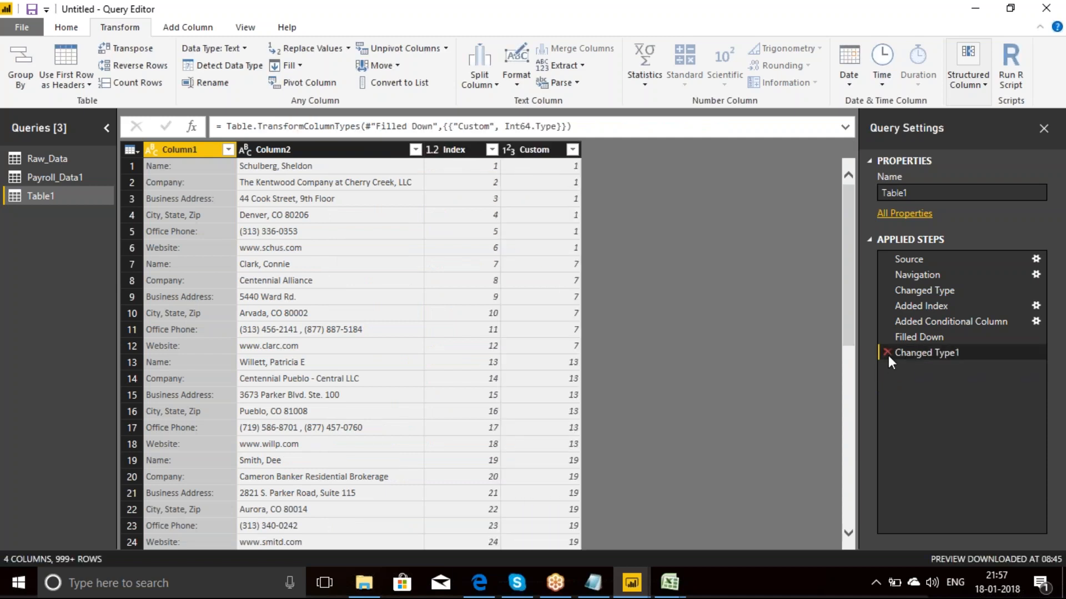
{"action": "left_click", "coordinate": [887, 354]}
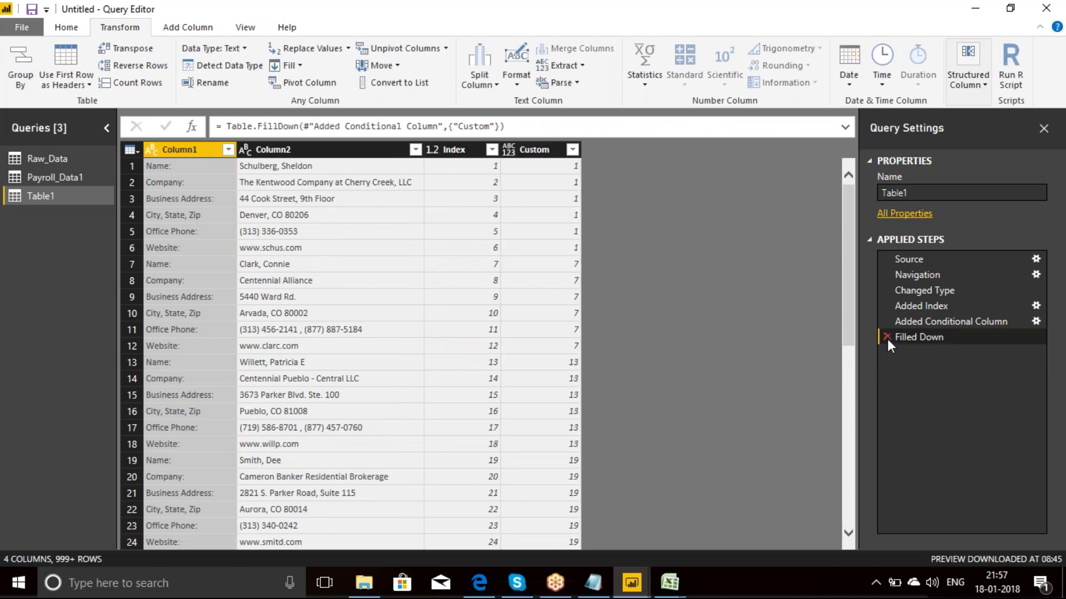
{"action": "left_click", "coordinate": [887, 337]}
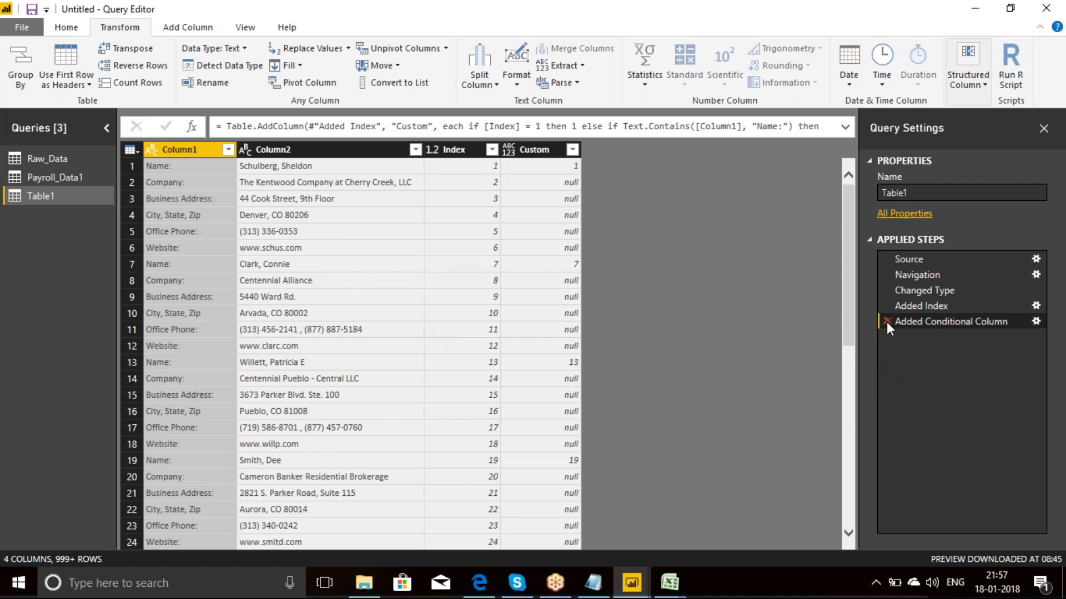
{"action": "left_click", "coordinate": [887, 322]}
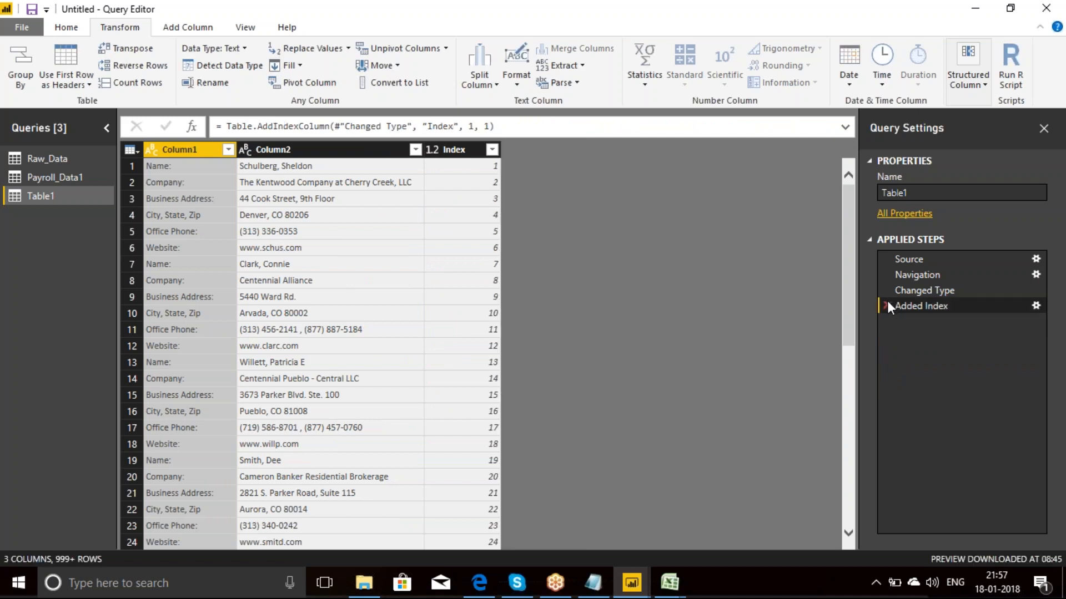
{"action": "left_click", "coordinate": [887, 305]}
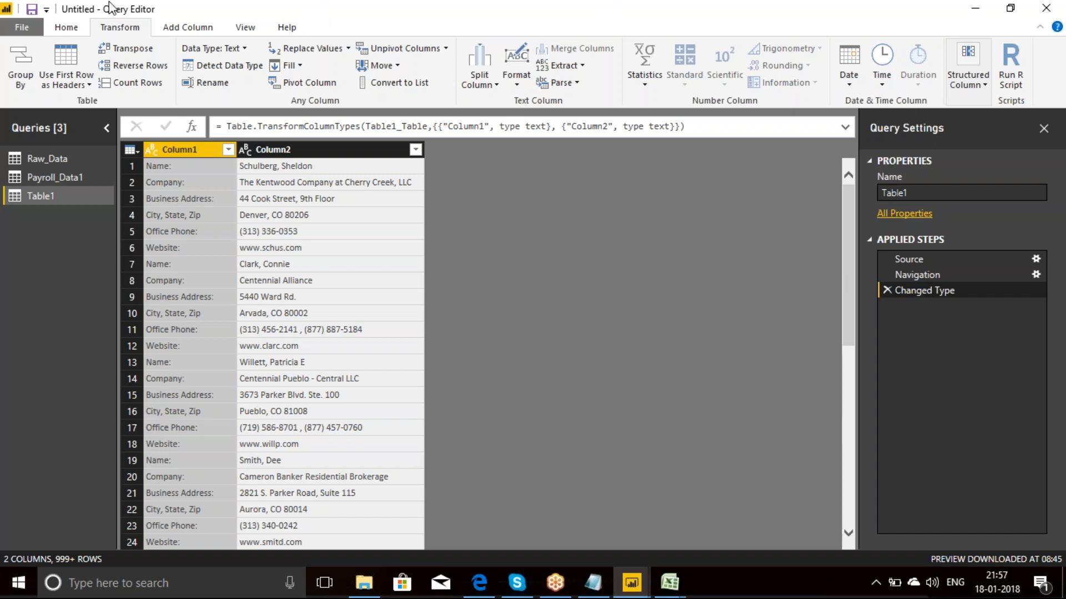
Step: Add an index column starting from 1 to Table1 and check its values at the record boundaries
{"action": "left_click", "coordinate": [189, 29]}
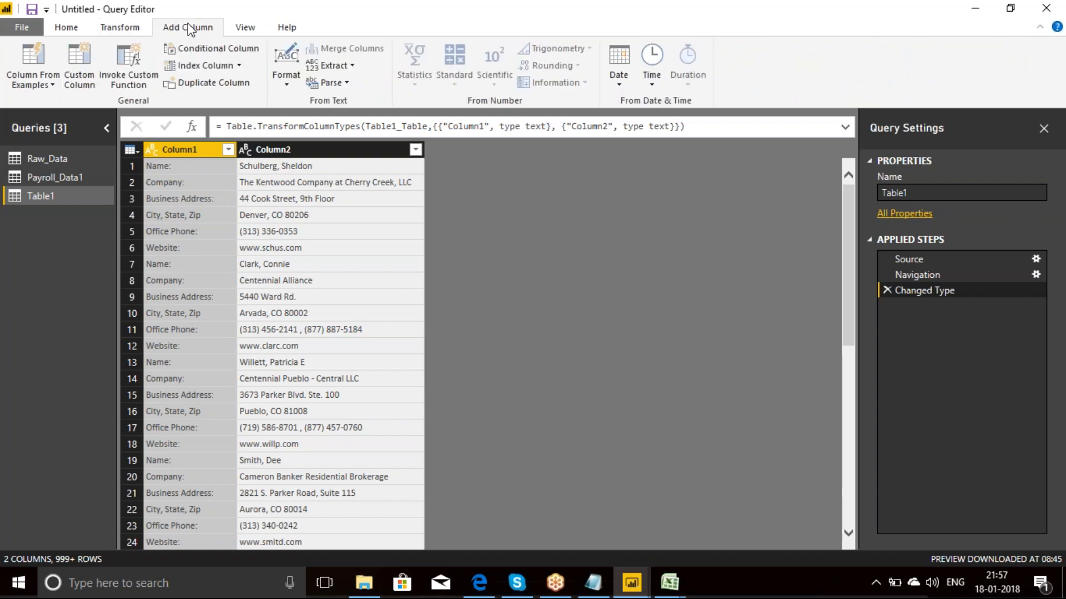
{"action": "left_click", "coordinate": [239, 65]}
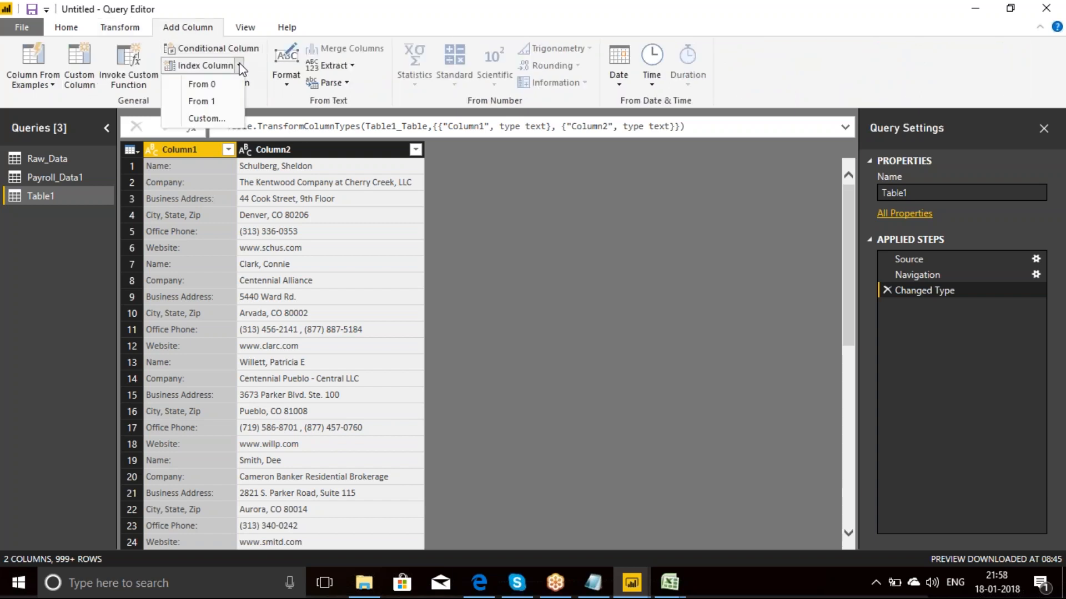
{"action": "left_click", "coordinate": [208, 101]}
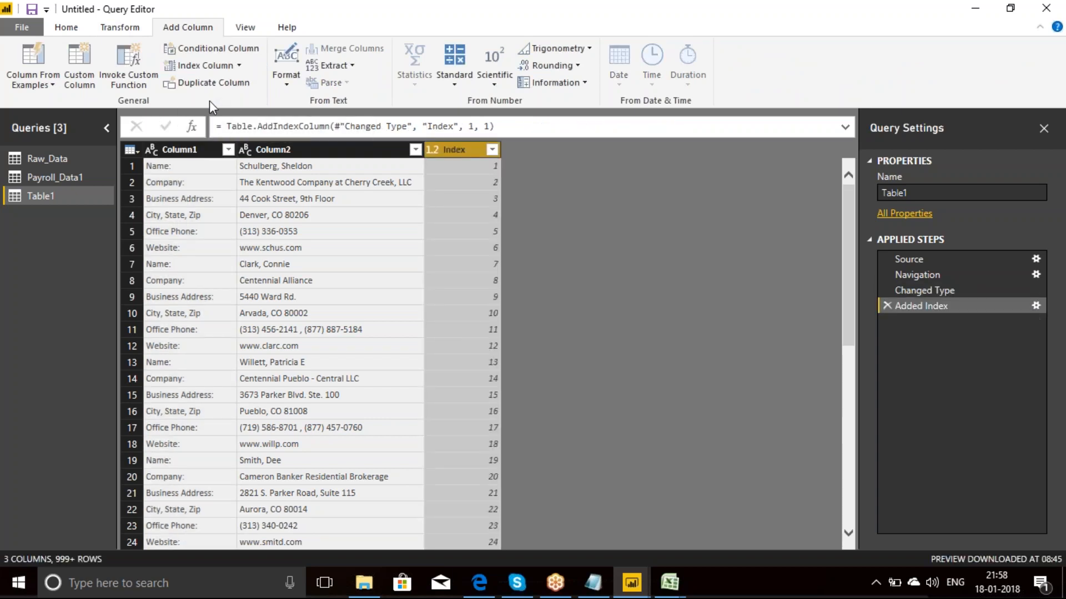
{"action": "left_click", "coordinate": [465, 163]}
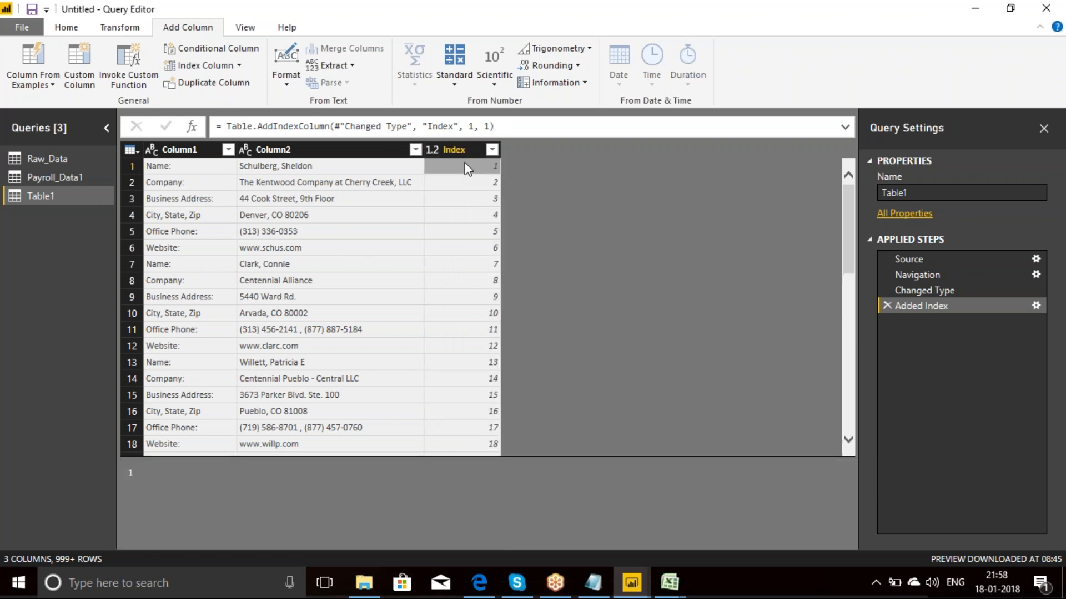
{"action": "left_click", "coordinate": [483, 248]}
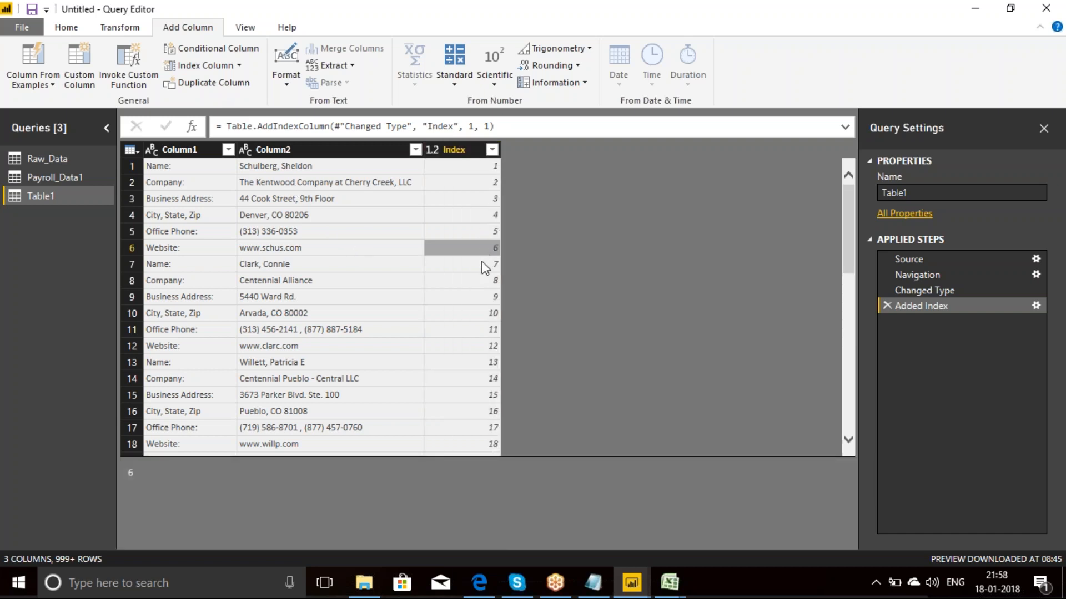
{"action": "left_click", "coordinate": [482, 265]}
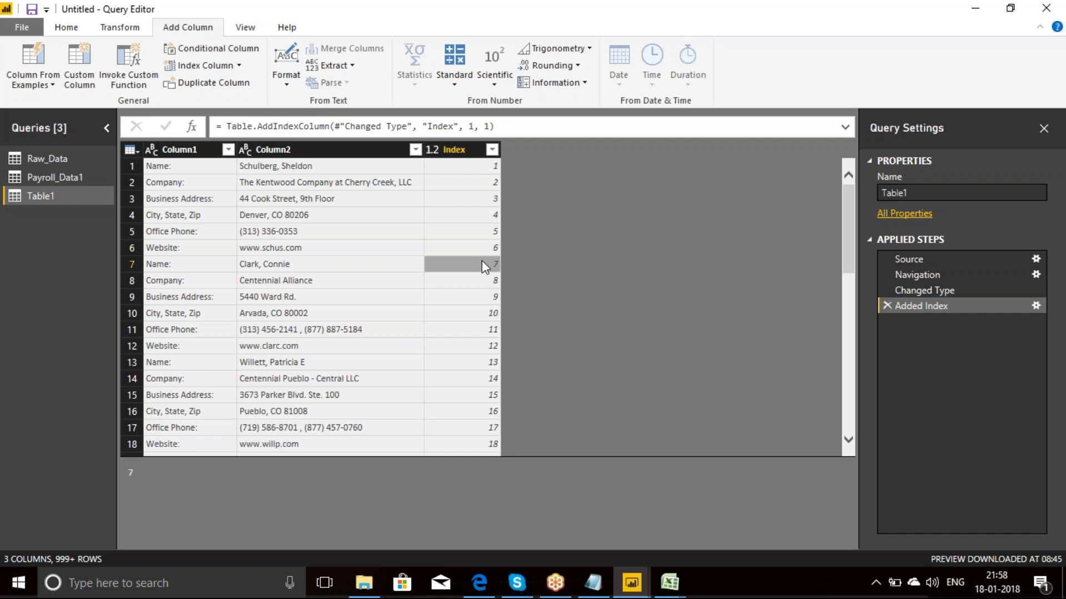
{"action": "left_click", "coordinate": [473, 345]}
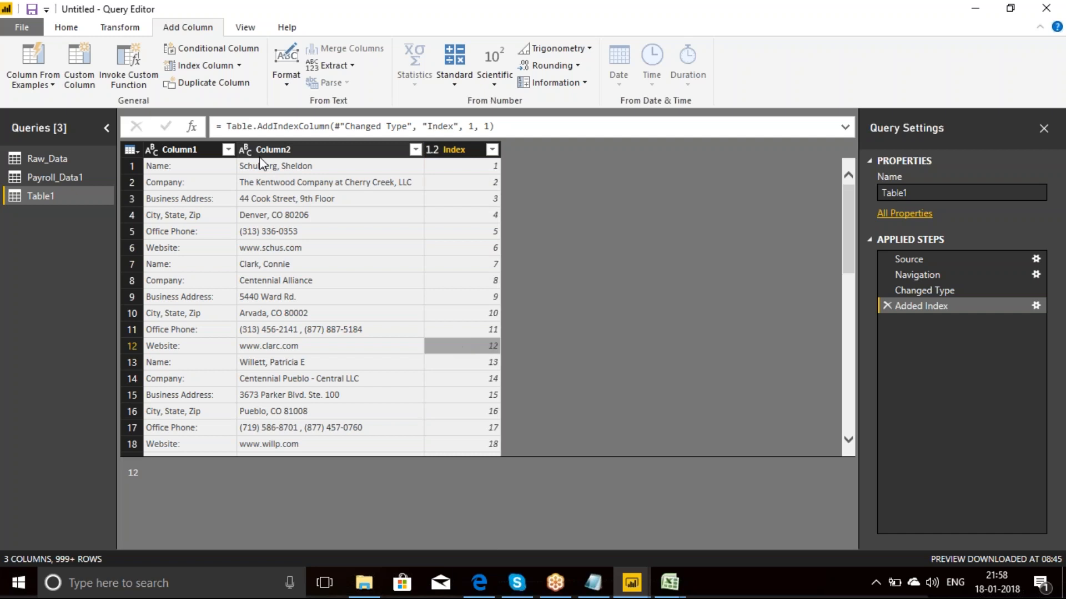
Step: Start a conditional column named Custom with a first rule that outputs 1 if Index equals 1
{"action": "left_click", "coordinate": [232, 54]}
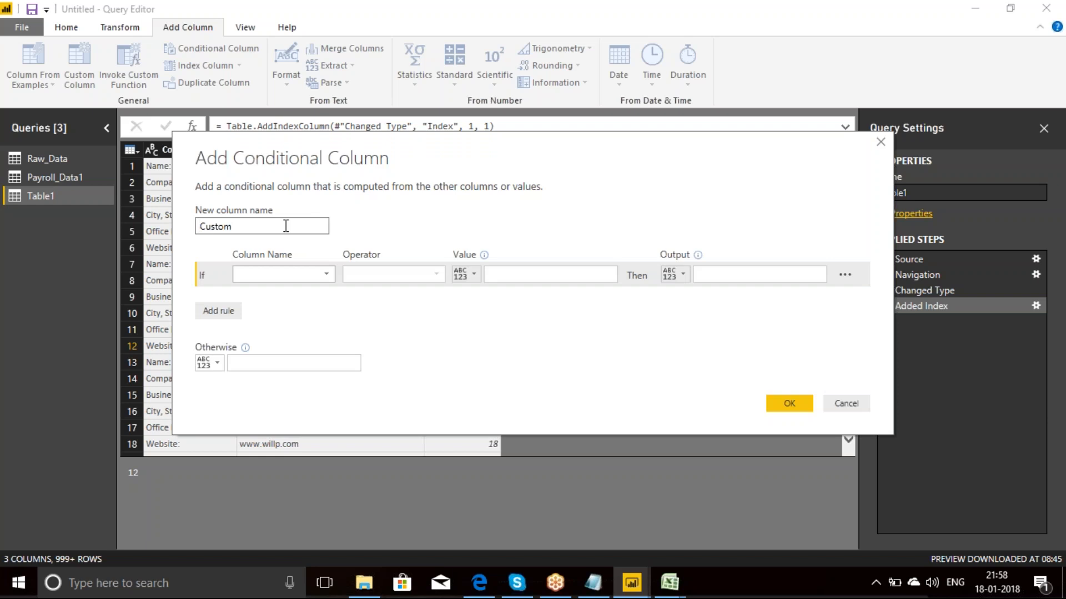
{"action": "left_click", "coordinate": [331, 275]}
{"action": "left_click", "coordinate": [258, 323]}
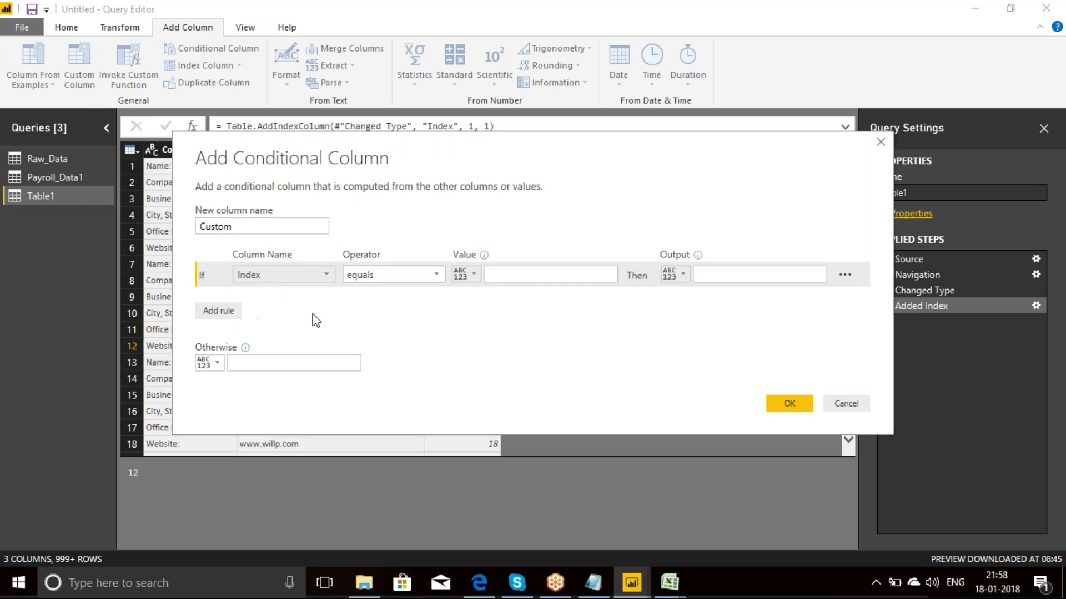
{"action": "left_click", "coordinate": [507, 274]}
{"action": "type", "text": "1"}
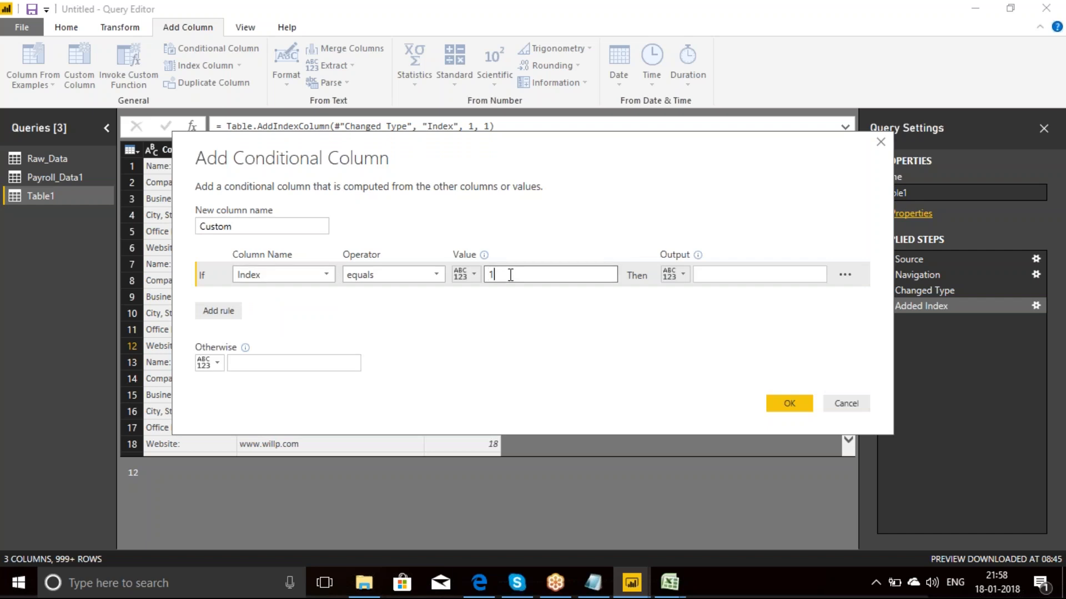
{"action": "left_click", "coordinate": [731, 273]}
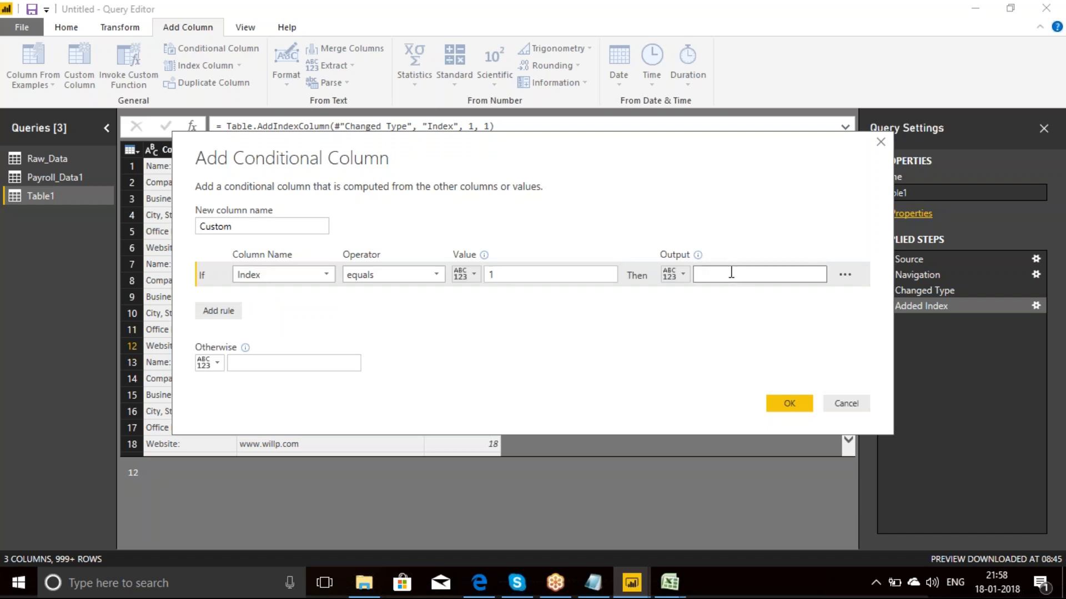
{"action": "type", "text": "1"}
Step: Add an else-if rule that outputs the Index column's value when Column1 contains "Name:"
{"action": "left_click", "coordinate": [218, 313]}
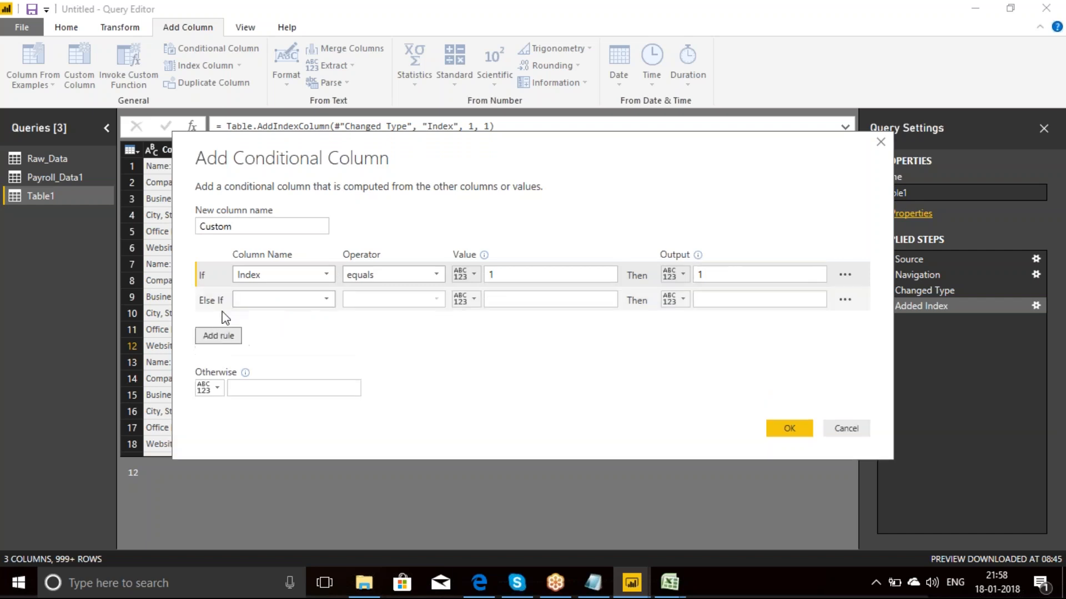
{"action": "left_click", "coordinate": [328, 300]}
{"action": "left_click", "coordinate": [284, 316]}
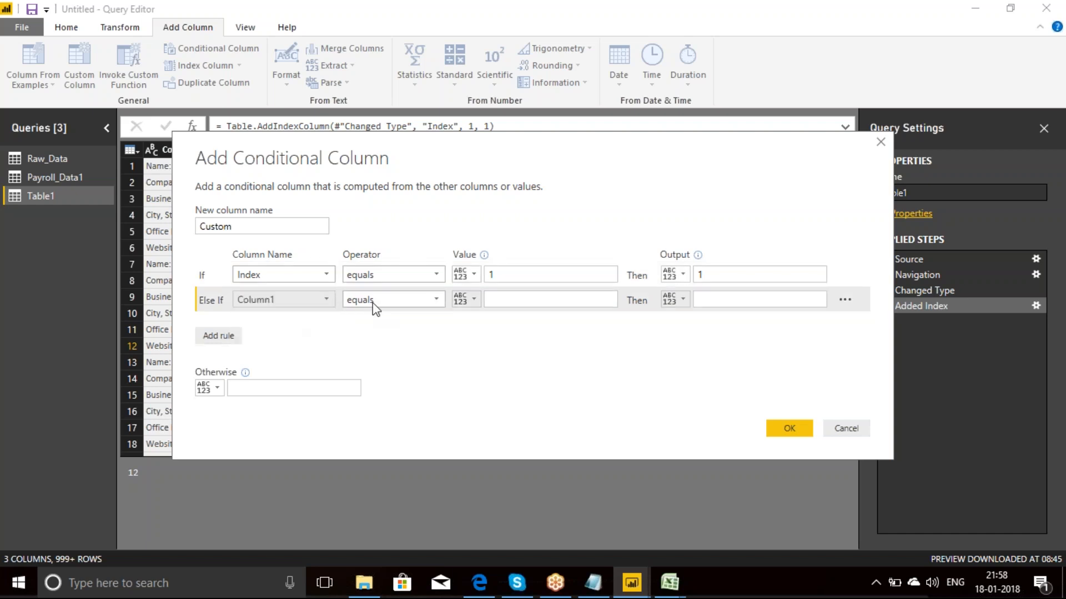
{"action": "left_click", "coordinate": [434, 303]}
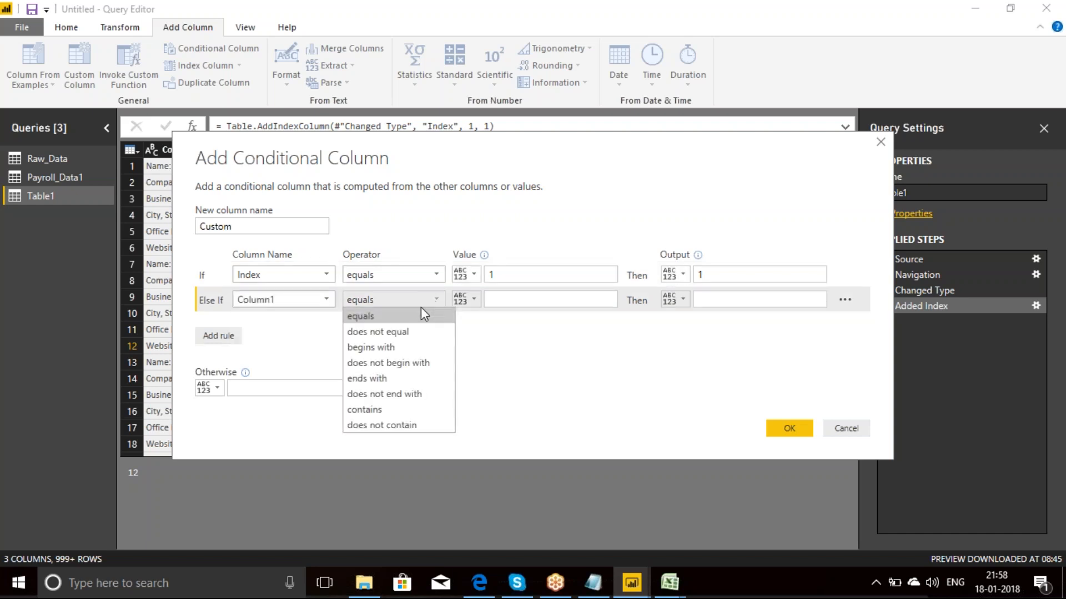
{"action": "left_click", "coordinate": [377, 414]}
{"action": "left_click", "coordinate": [508, 300]}
{"action": "type", "text": "Name"}
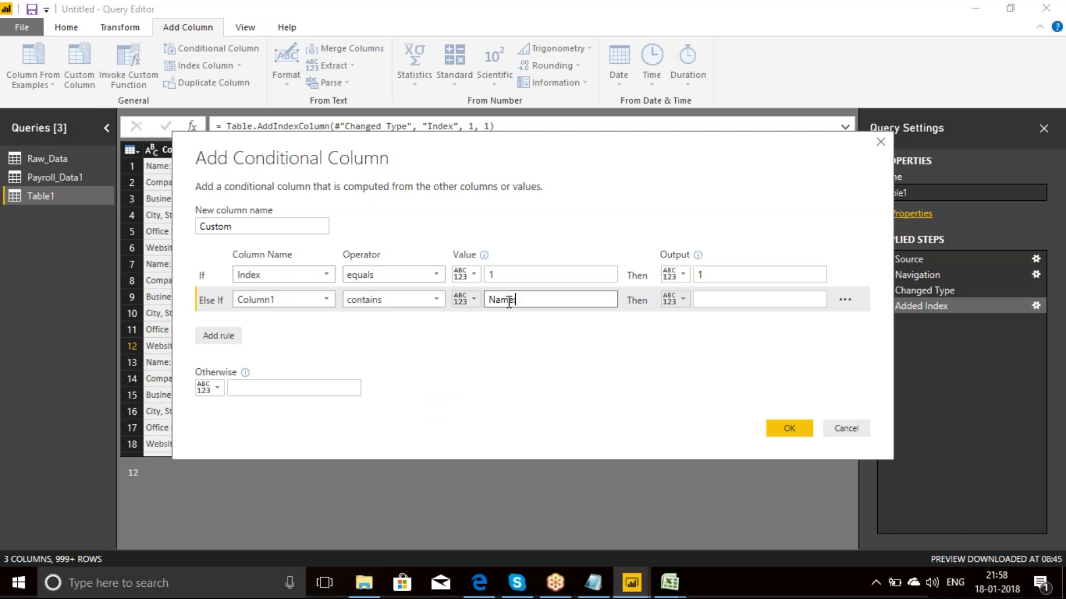
{"action": "type", "text": ":"}
{"action": "left_click", "coordinate": [684, 298]}
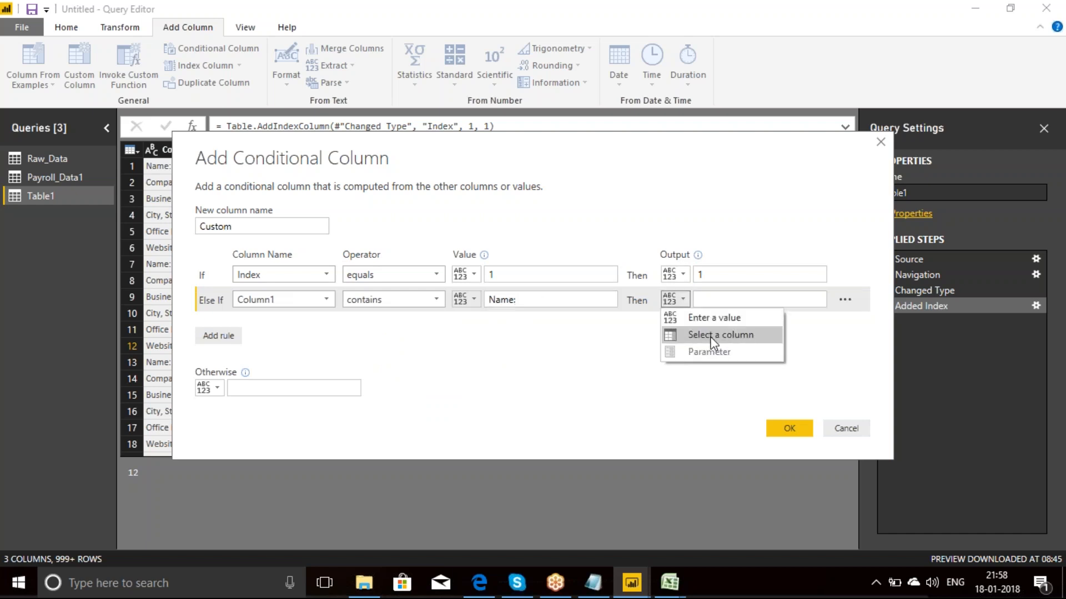
{"action": "left_click", "coordinate": [711, 335]}
{"action": "left_click", "coordinate": [817, 300]}
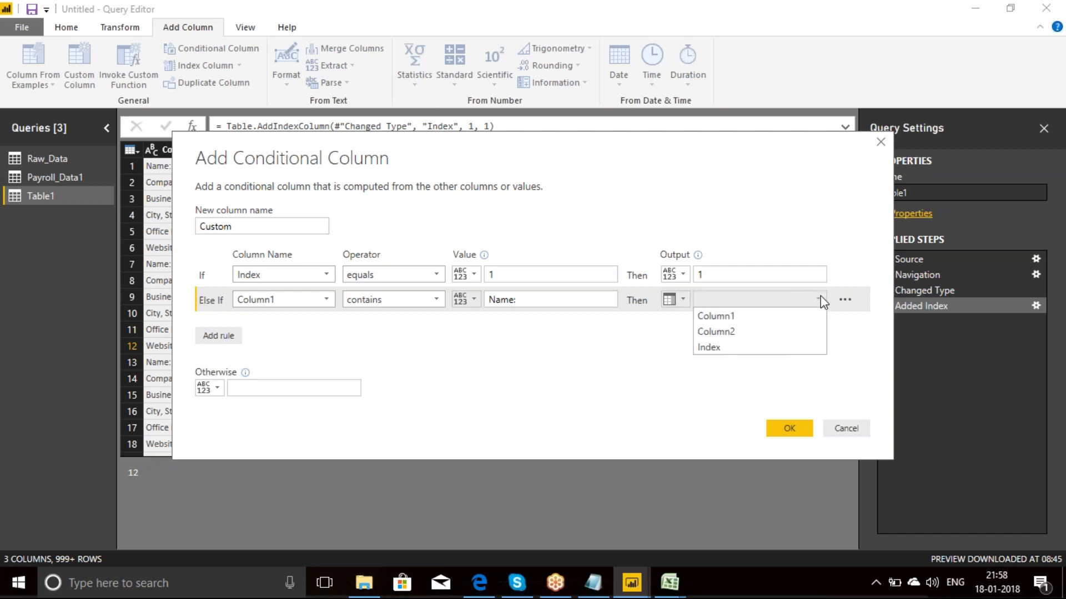
{"action": "left_click", "coordinate": [716, 346]}
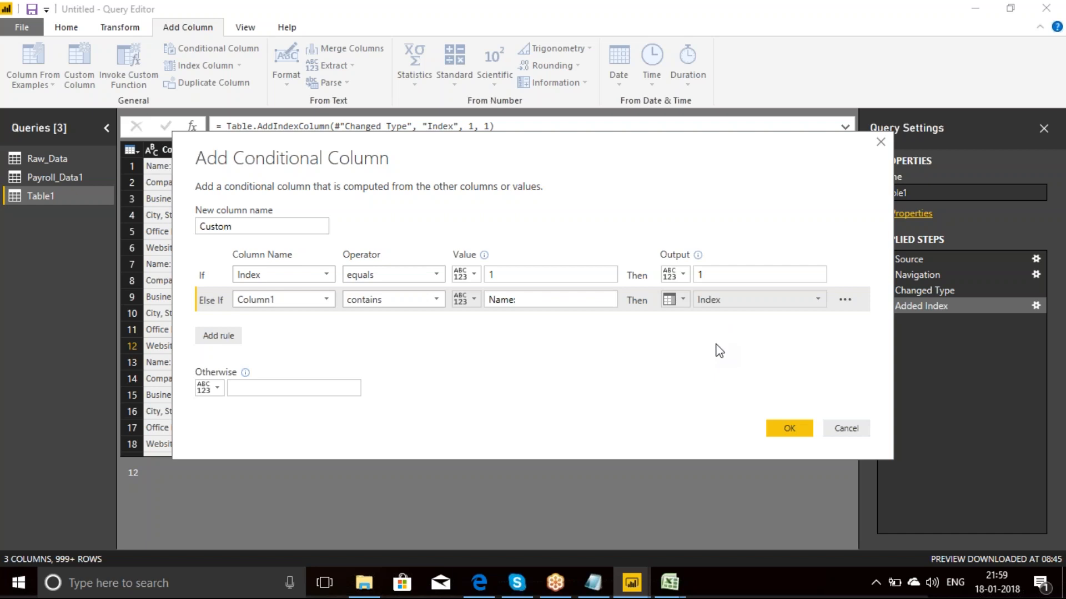
Step: Set the otherwise value to null, create the Custom column and compare its values with the labels in Column1
{"action": "left_click", "coordinate": [232, 388]}
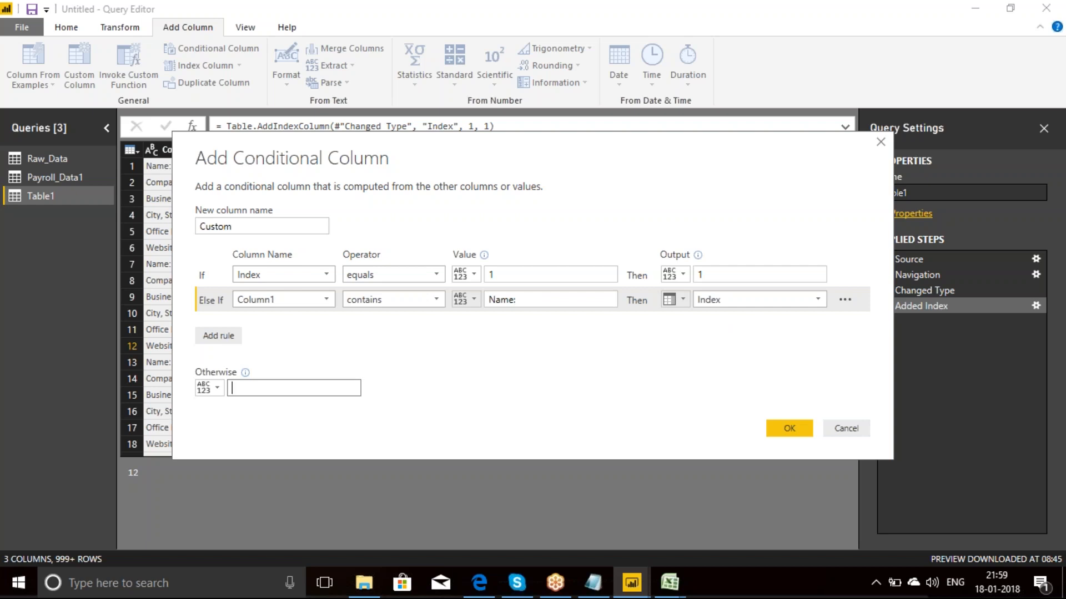
{"action": "type", "text": "null"}
{"action": "left_click", "coordinate": [787, 431]}
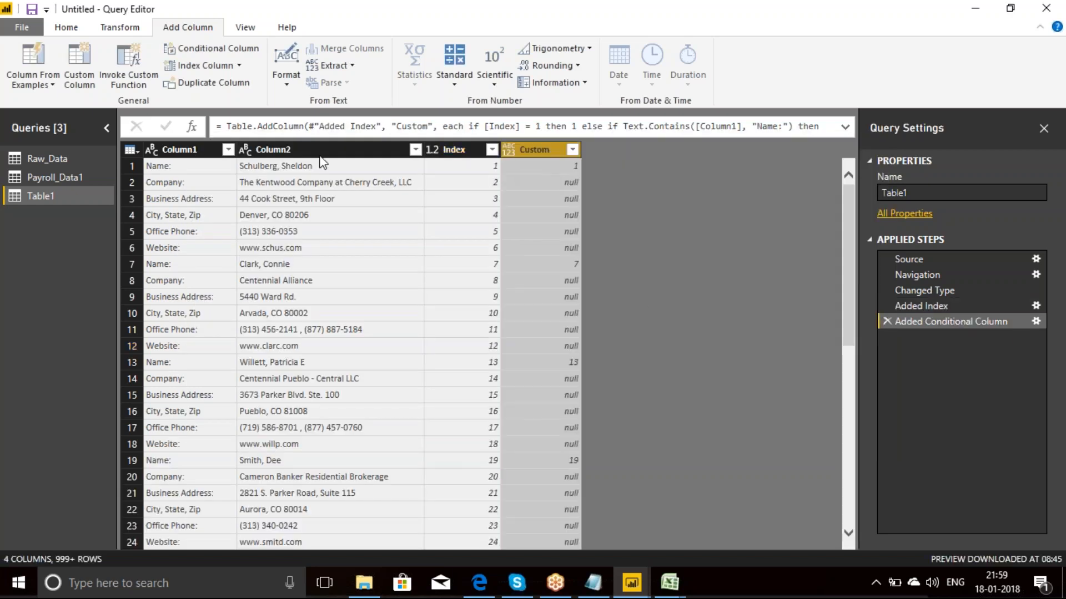
{"action": "left_click", "coordinate": [209, 165]}
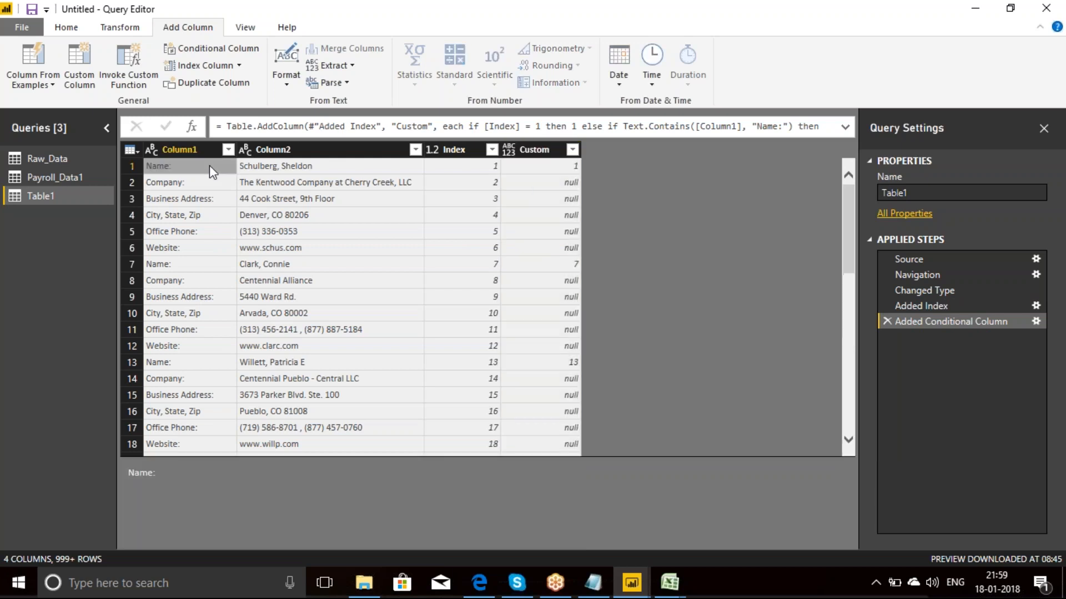
{"action": "left_click", "coordinate": [555, 168]}
{"action": "left_click", "coordinate": [181, 185]}
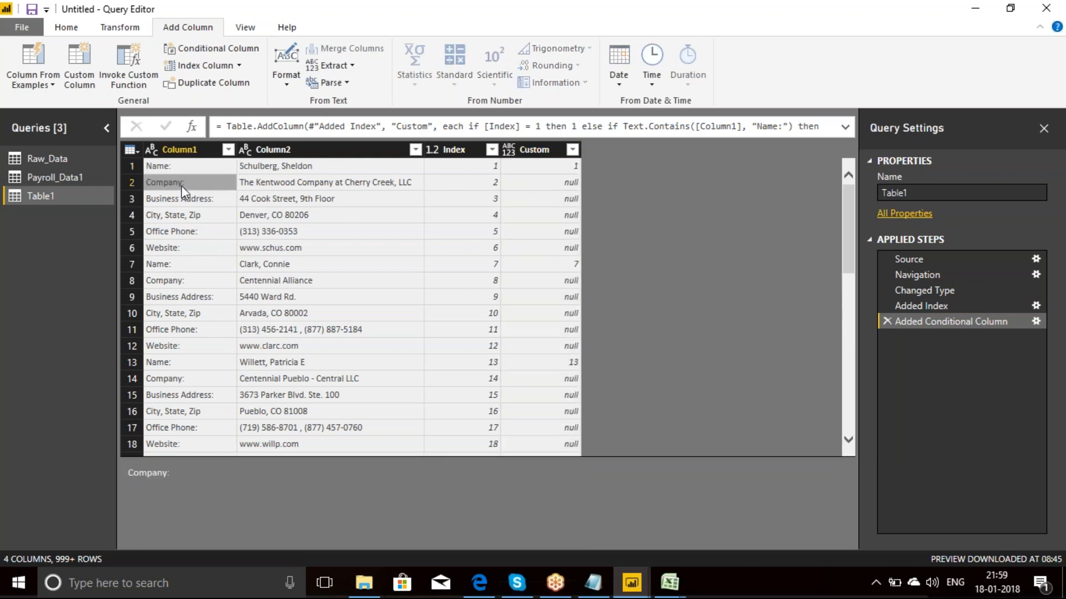
{"action": "left_click", "coordinate": [182, 202]}
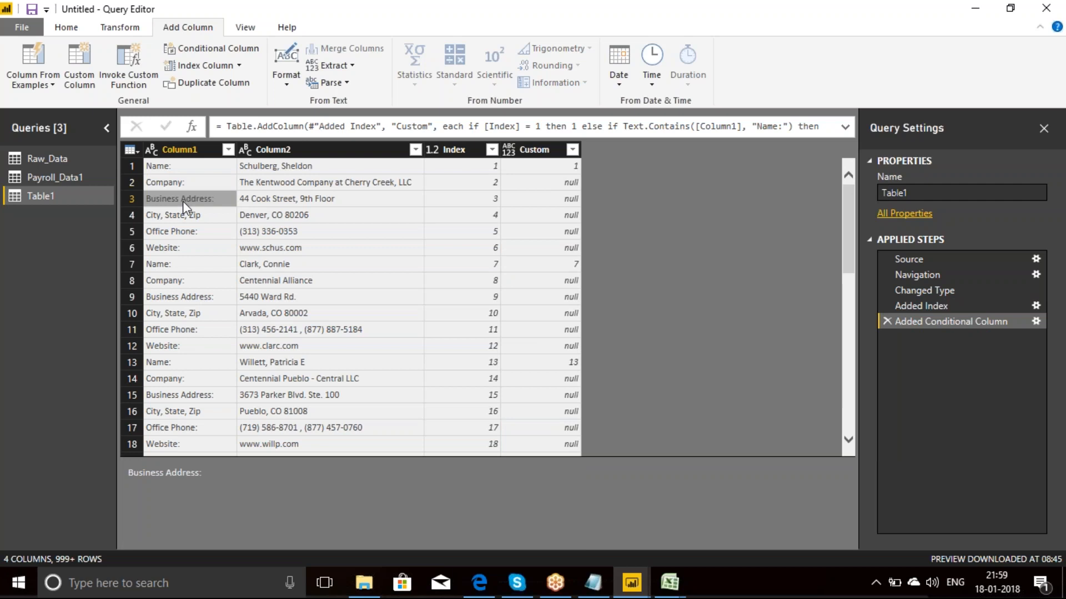
{"action": "left_click", "coordinate": [557, 203]}
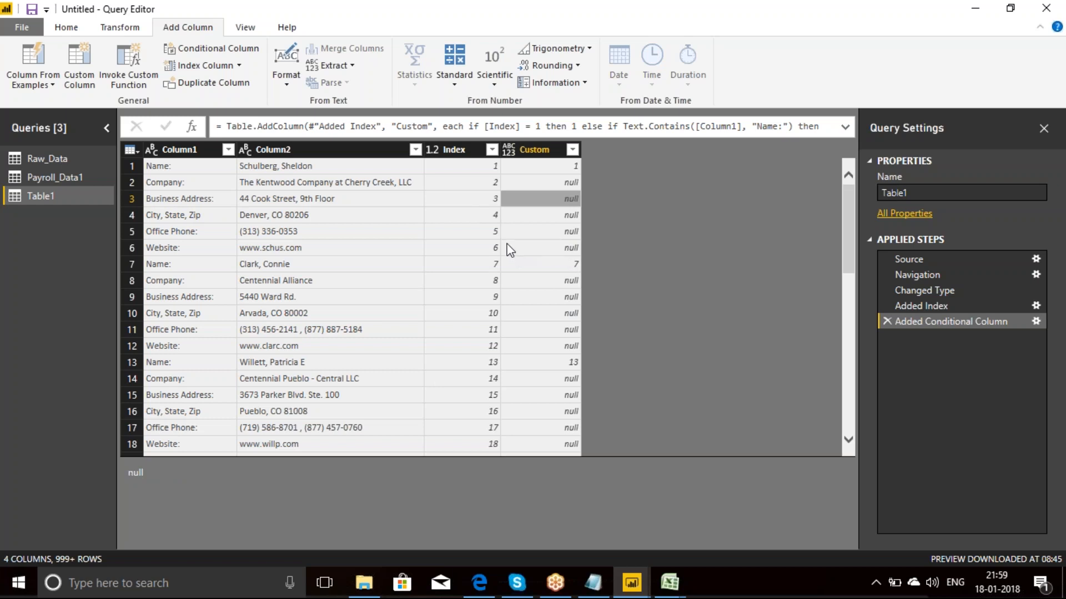
Step: Remove the Index column from Table1
{"action": "left_click", "coordinate": [436, 150]}
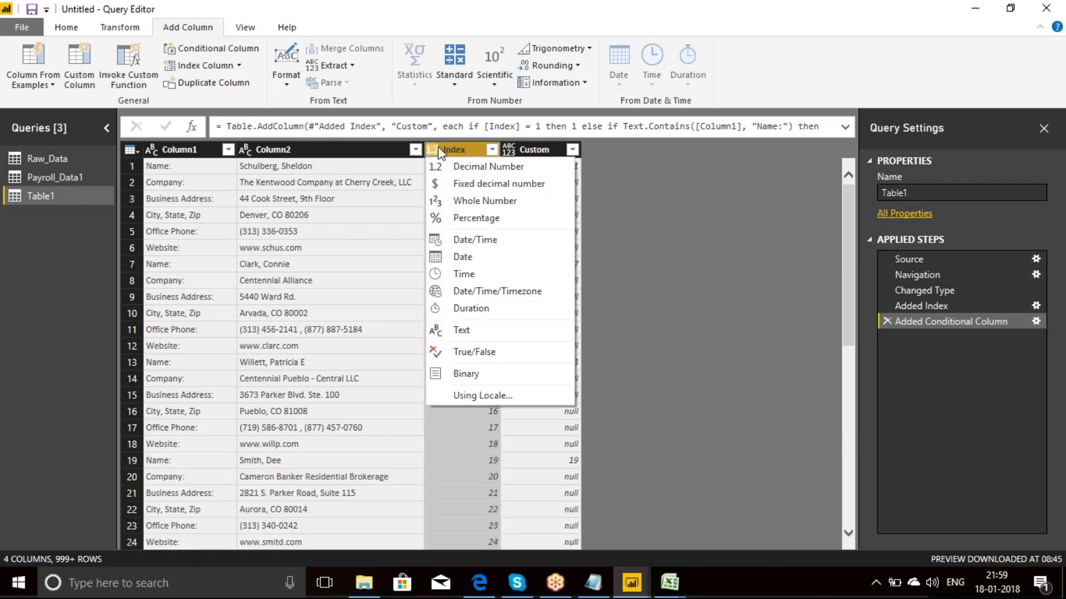
{"action": "right_click", "coordinate": [454, 146]}
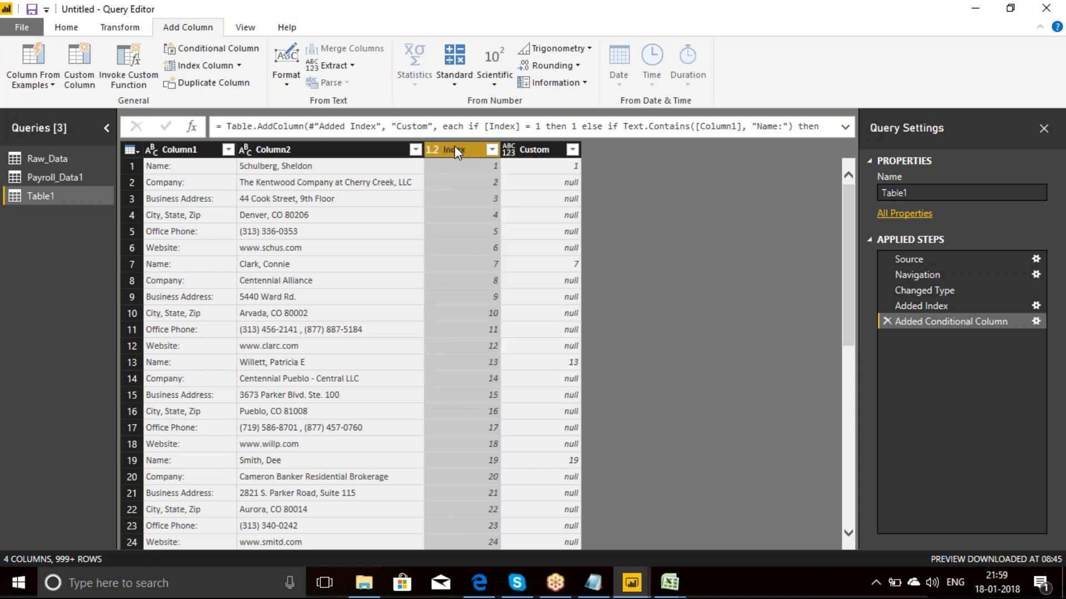
{"action": "left_click", "coordinate": [501, 179]}
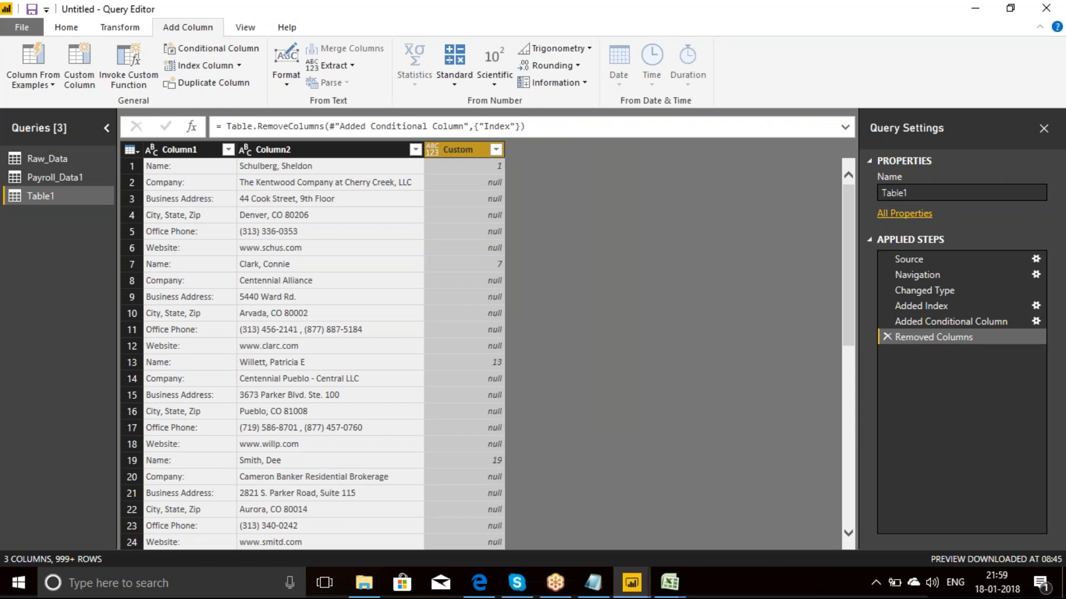
Step: Try to pivot Column1 with Column2 as the values column and the aggregate value function set to Don't Aggregate
{"action": "left_click", "coordinate": [177, 150]}
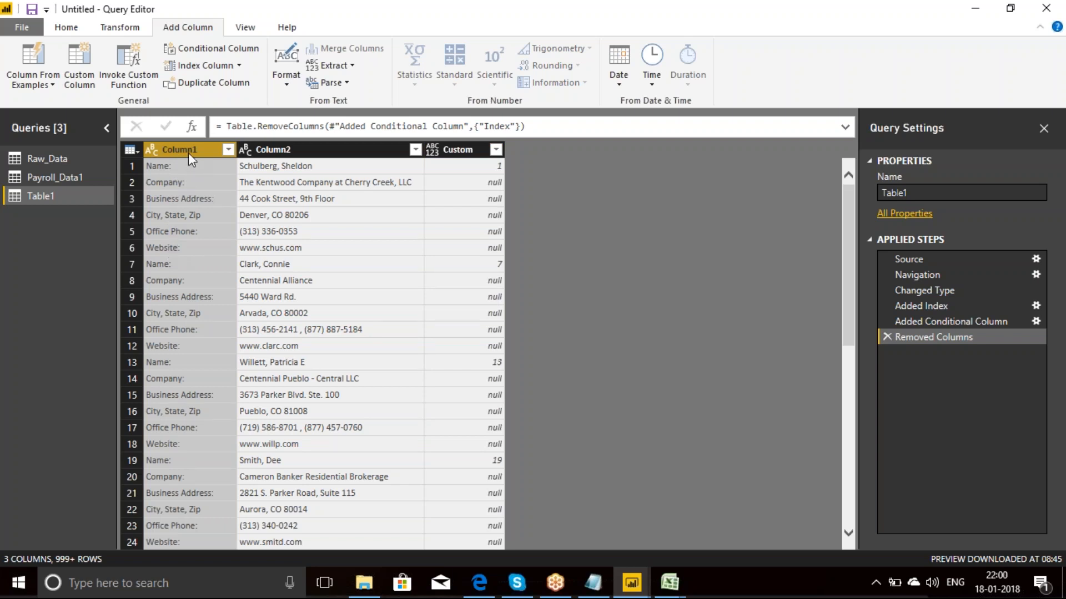
{"action": "left_click", "coordinate": [126, 29]}
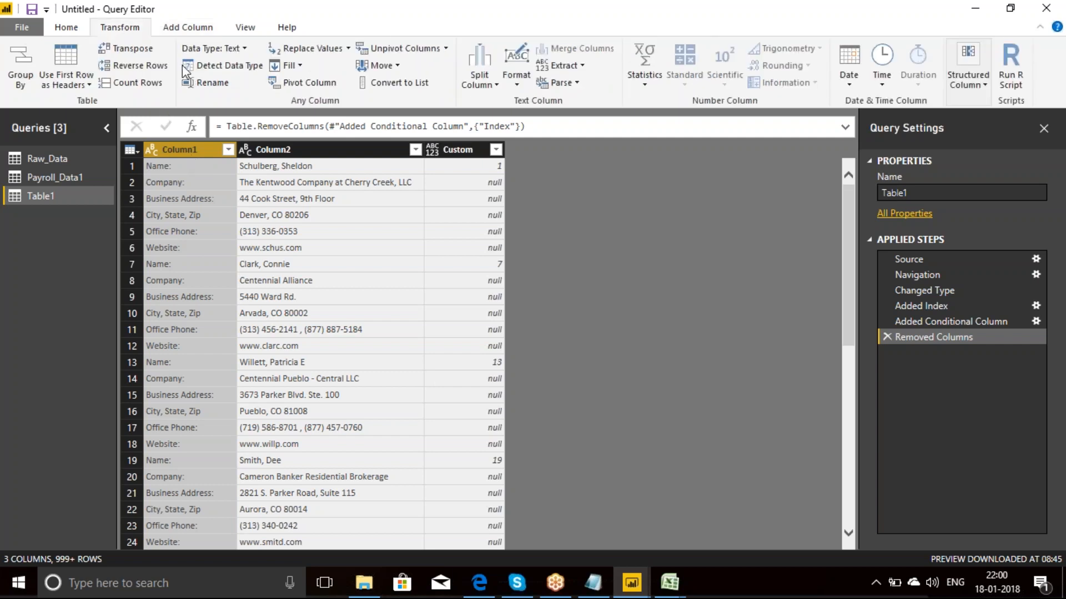
{"action": "left_click", "coordinate": [303, 82]}
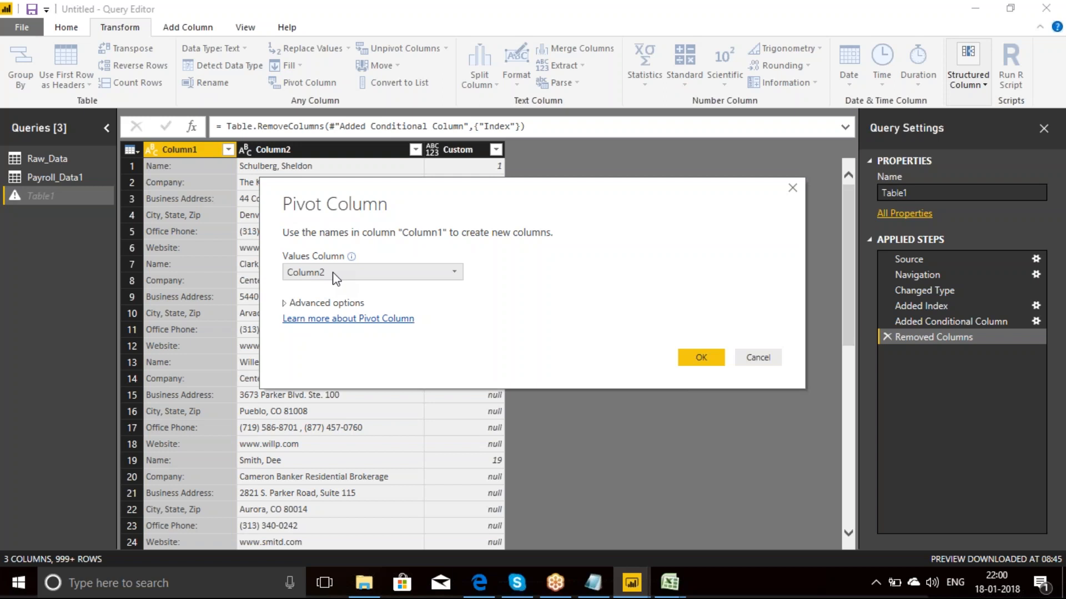
{"action": "left_click", "coordinate": [286, 304]}
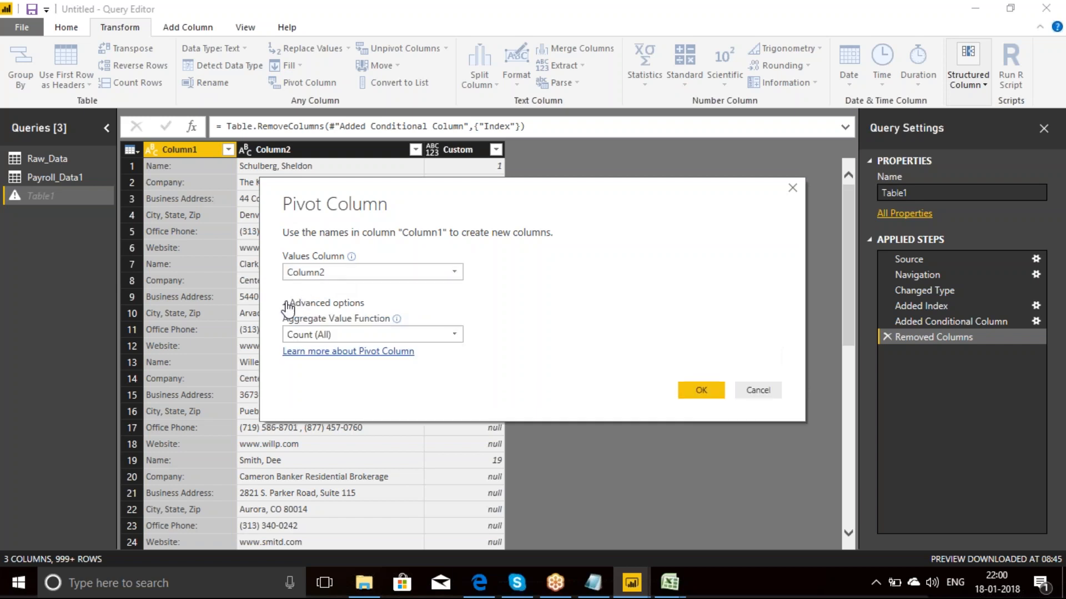
{"action": "left_click", "coordinate": [455, 334]}
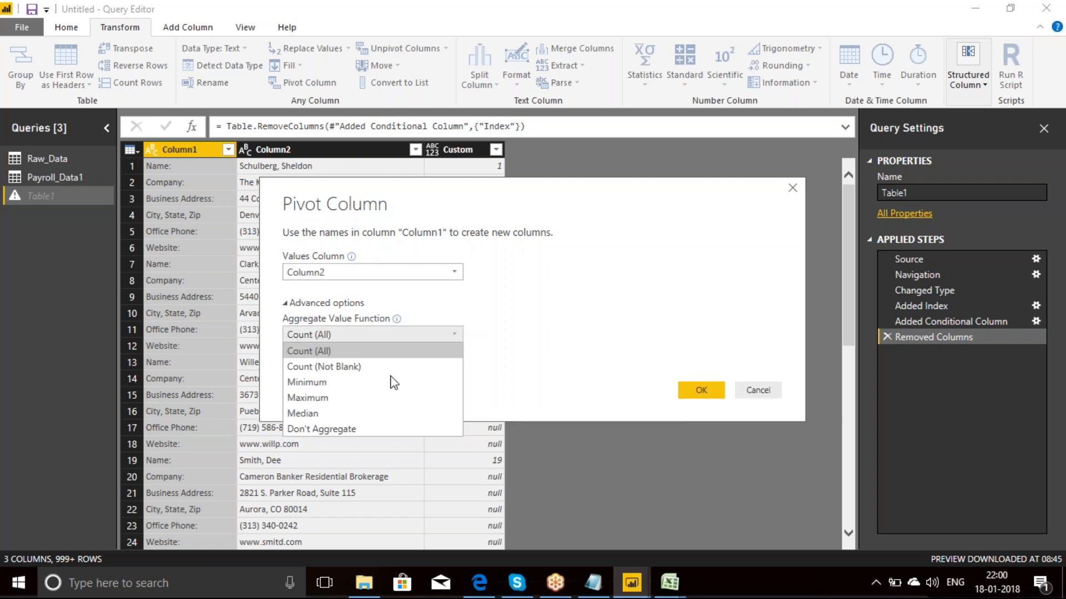
{"action": "left_click", "coordinate": [324, 429]}
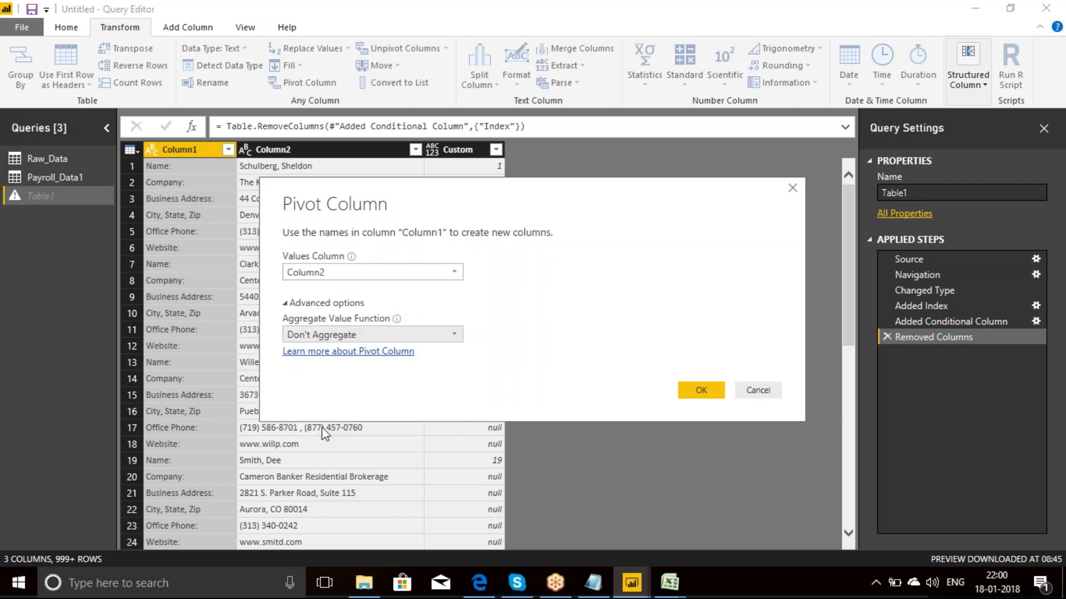
{"action": "left_click", "coordinate": [701, 391]}
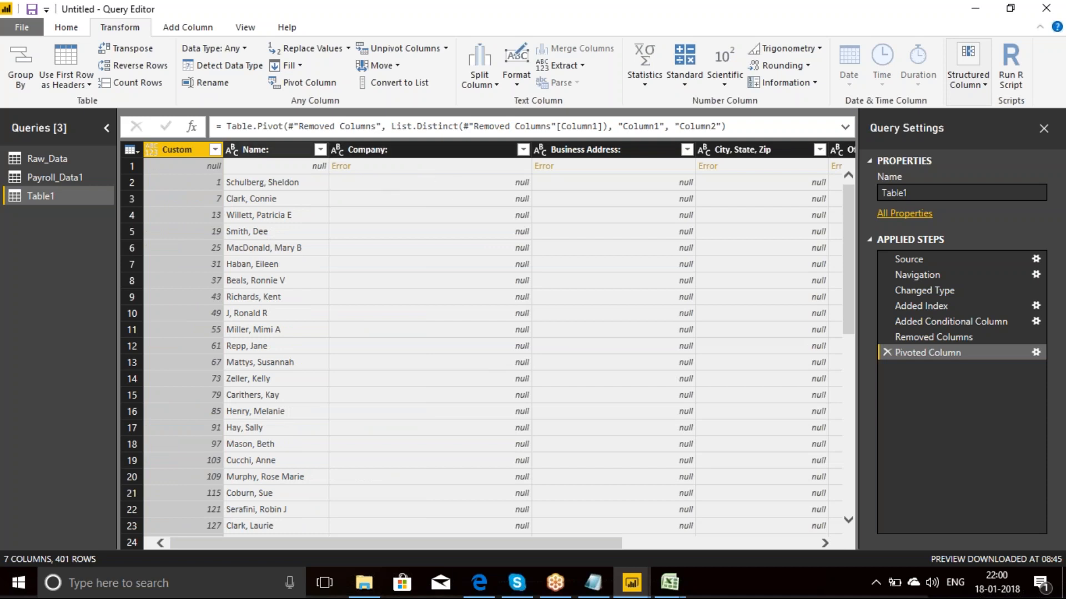
Step: Filter the null entries out of the Name: column and check the remaining rows
{"action": "left_click", "coordinate": [320, 149]}
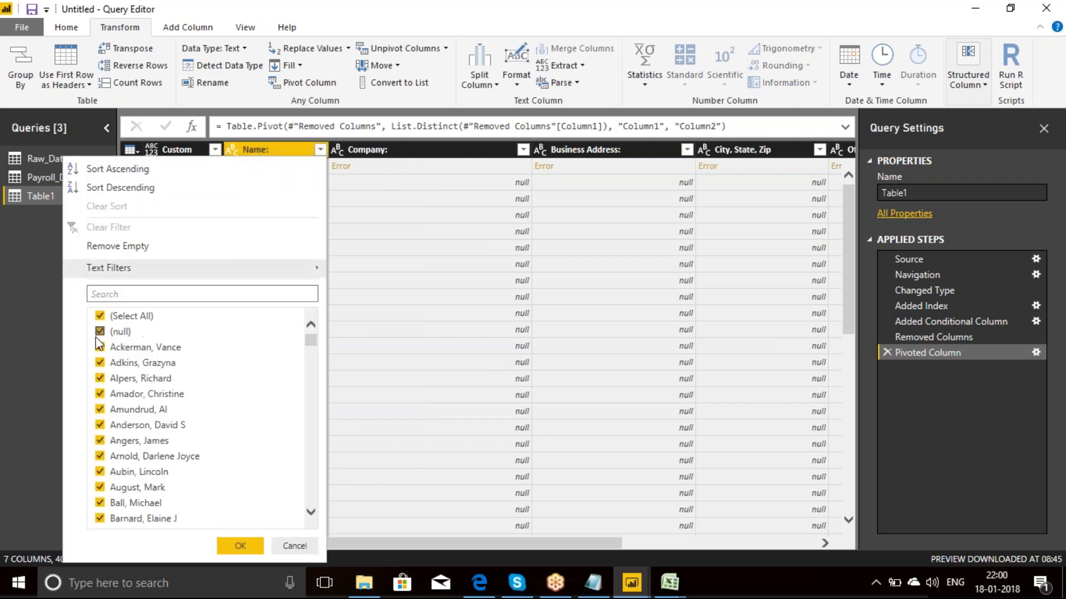
{"action": "left_click", "coordinate": [101, 332]}
{"action": "left_click", "coordinate": [246, 546]}
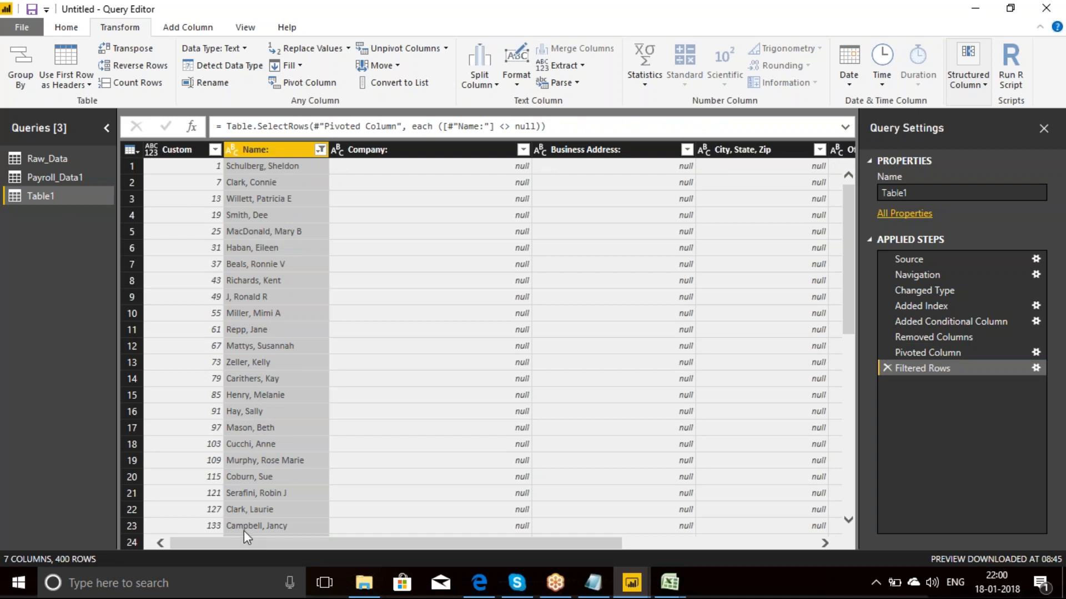
{"action": "left_click_drag", "start_coordinate": [473, 546], "coordinate": [370, 551]}
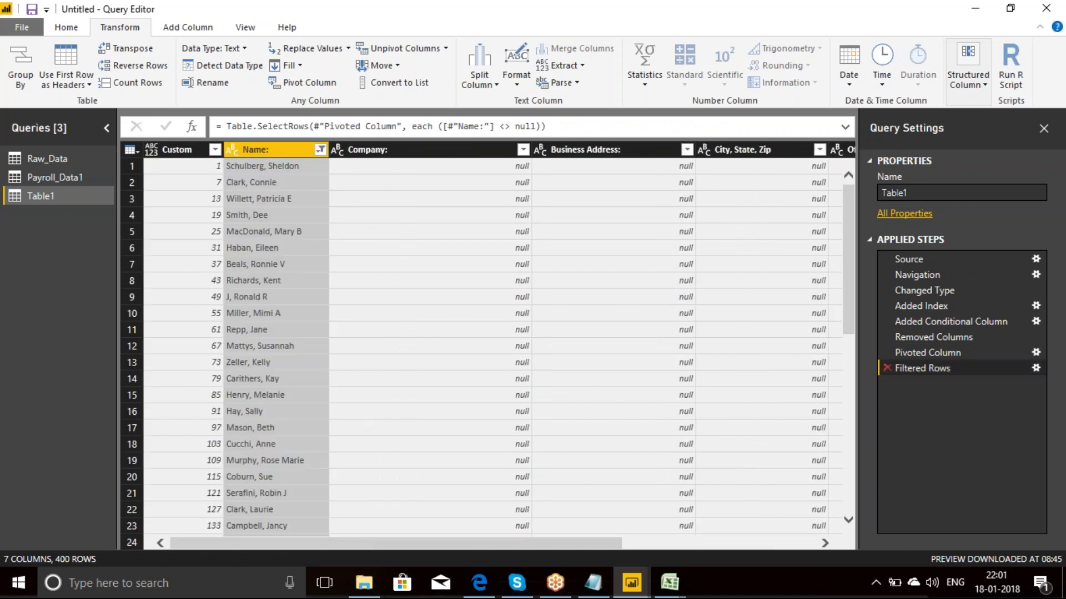
Step: Delete the Filtered Rows and Pivoted Column steps from Table1's applied steps
{"action": "left_click", "coordinate": [887, 368]}
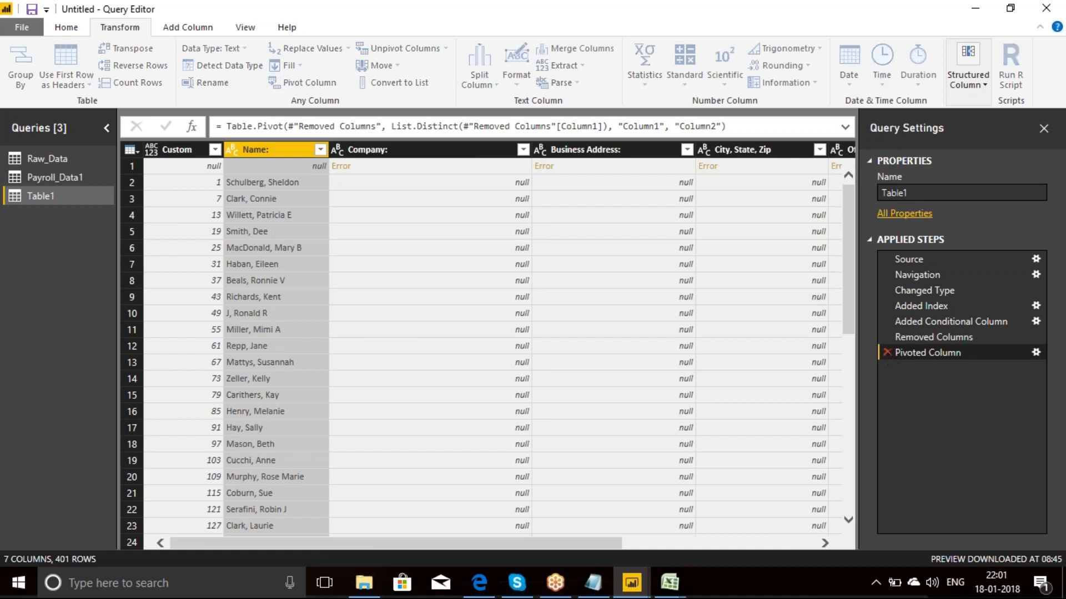
{"action": "left_click", "coordinate": [887, 353]}
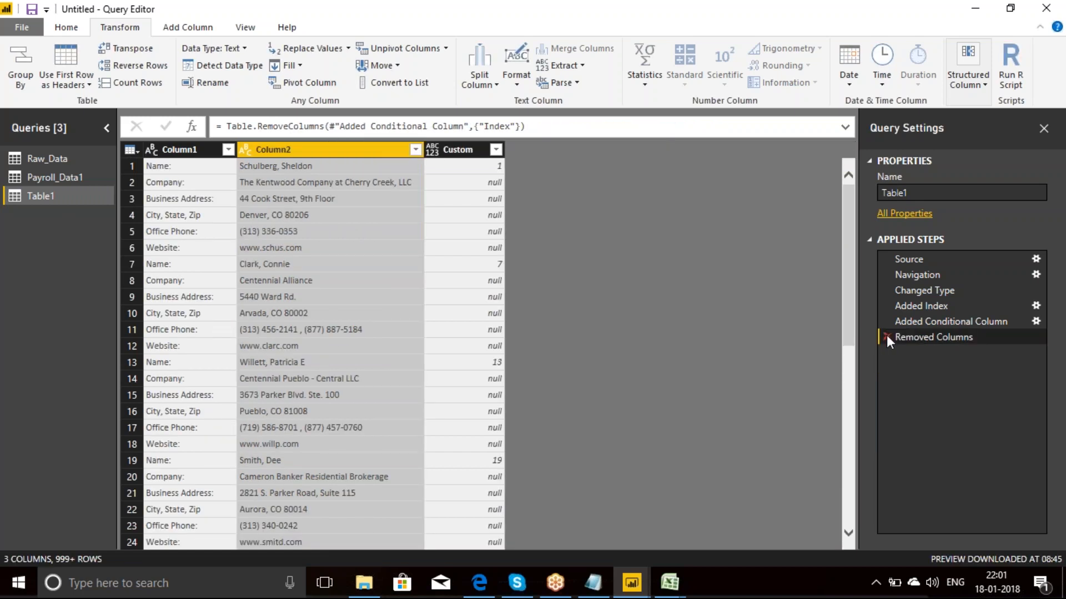
Step: Fill the Custom column's values down and set its data type to Whole Number
{"action": "left_click", "coordinate": [464, 155]}
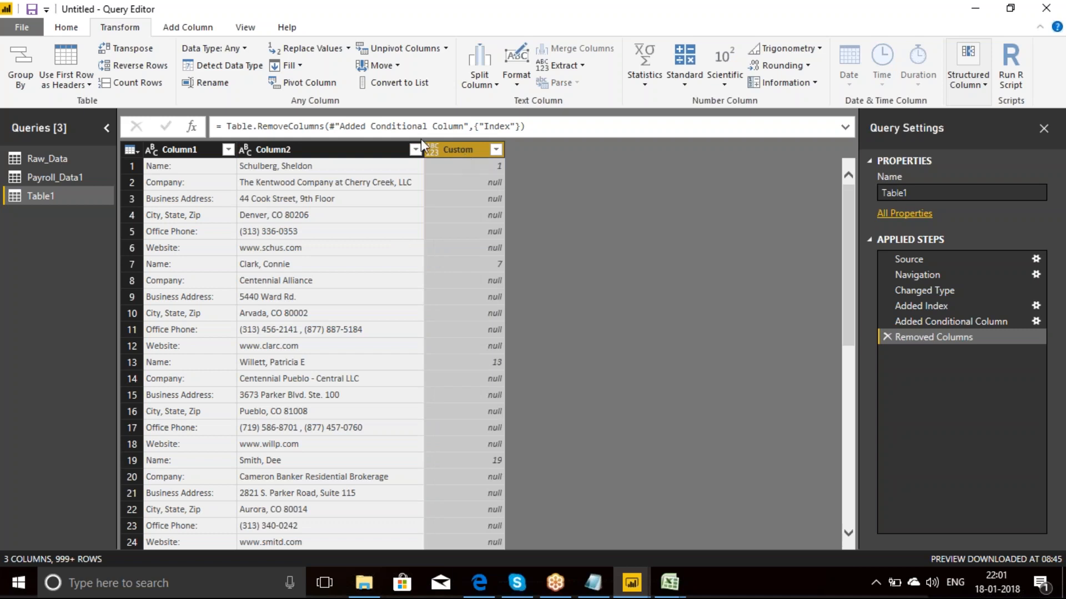
{"action": "left_click", "coordinate": [293, 66]}
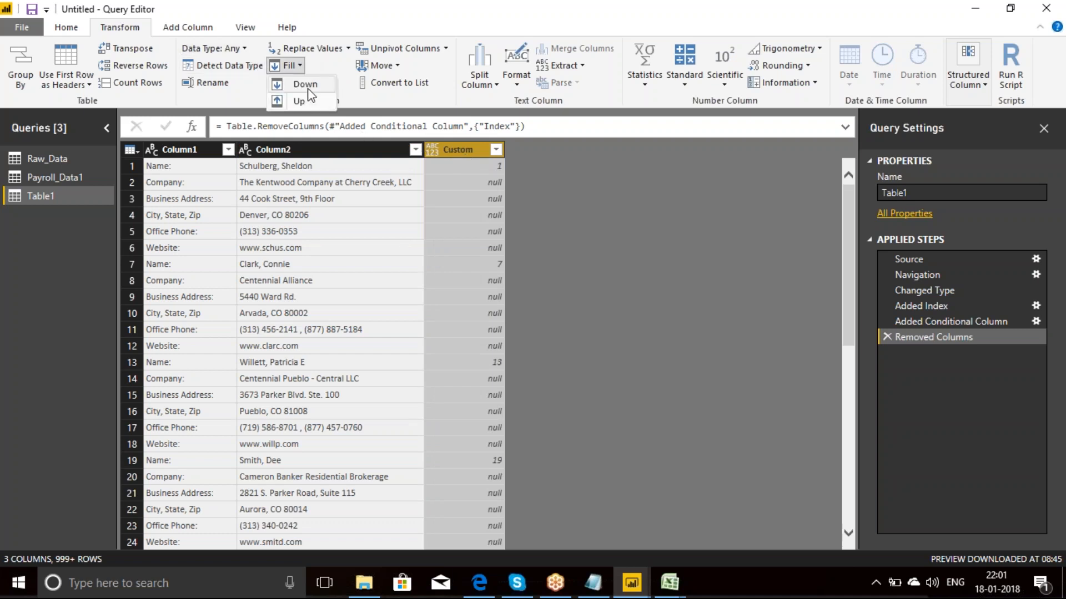
{"action": "left_click", "coordinate": [306, 85]}
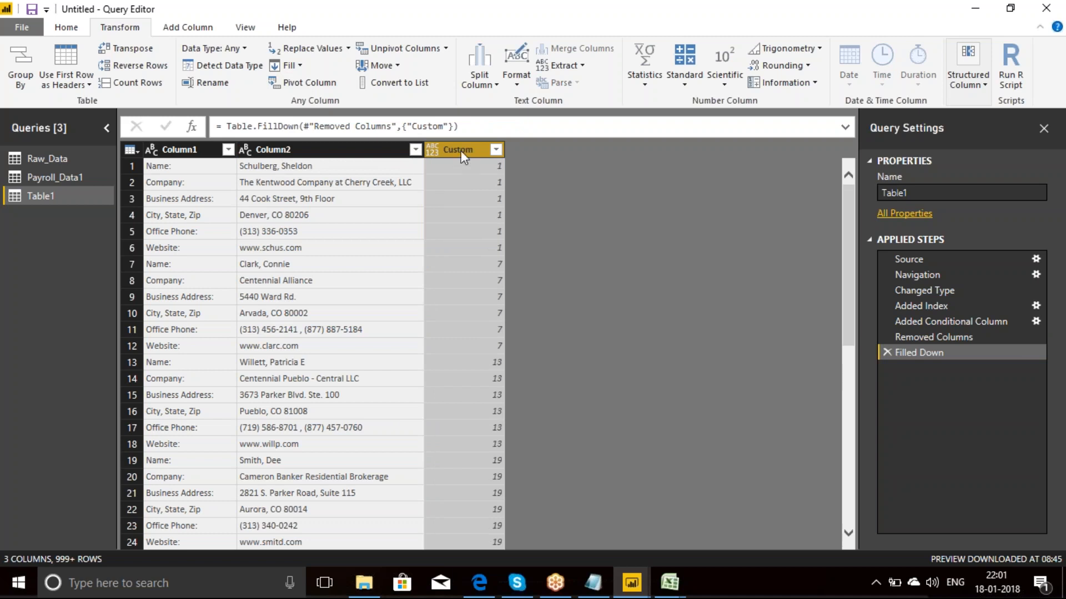
{"action": "left_click", "coordinate": [244, 49]}
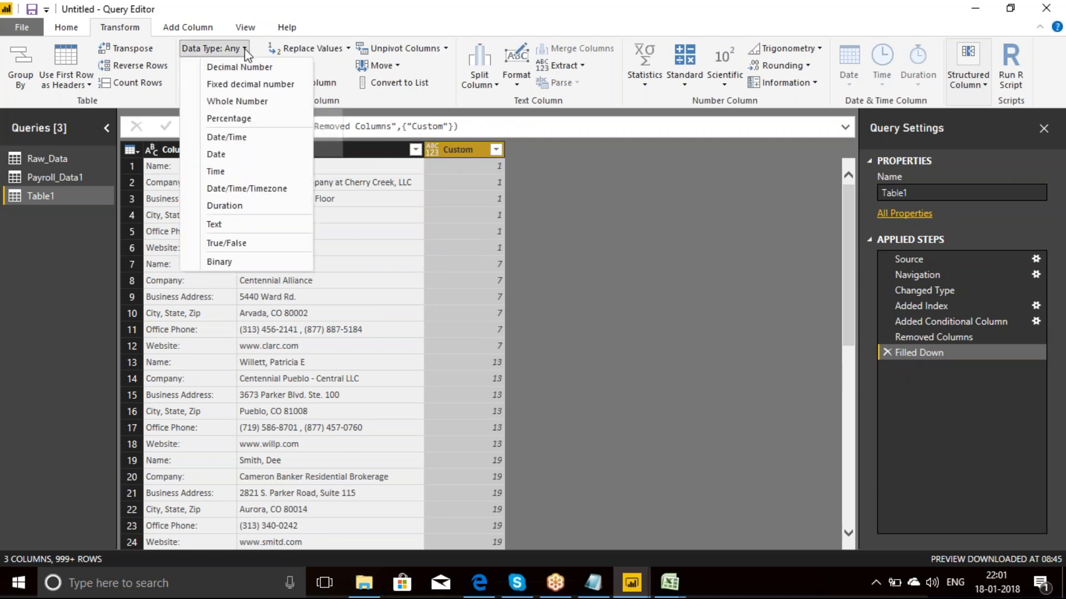
{"action": "left_click", "coordinate": [226, 102]}
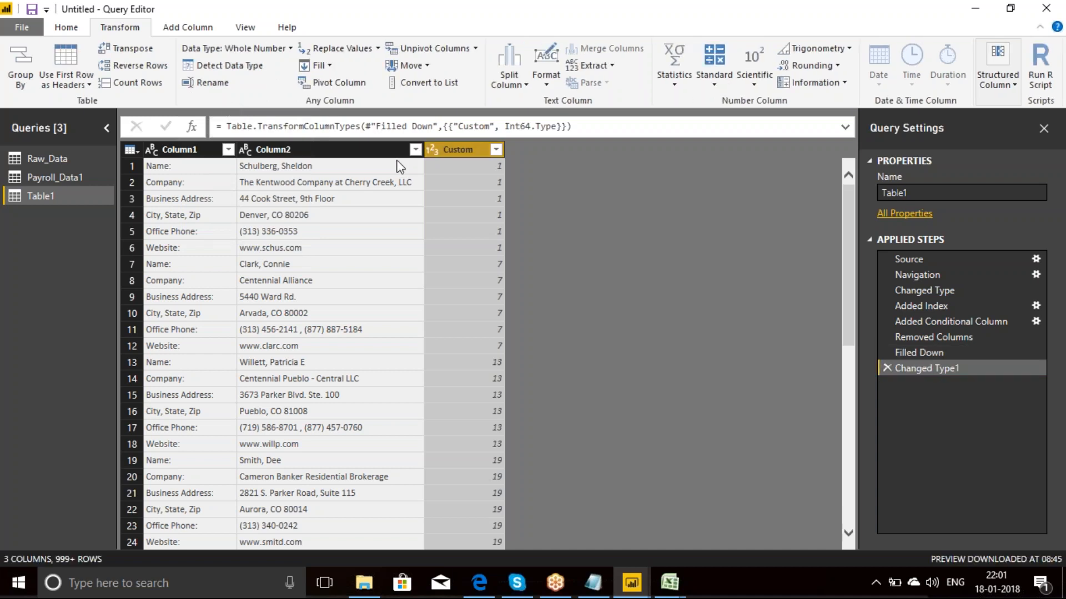
Step: Pivot Column1 into new columns using Column2 as the values column, with the Don't Aggregate option
{"action": "left_click", "coordinate": [193, 151]}
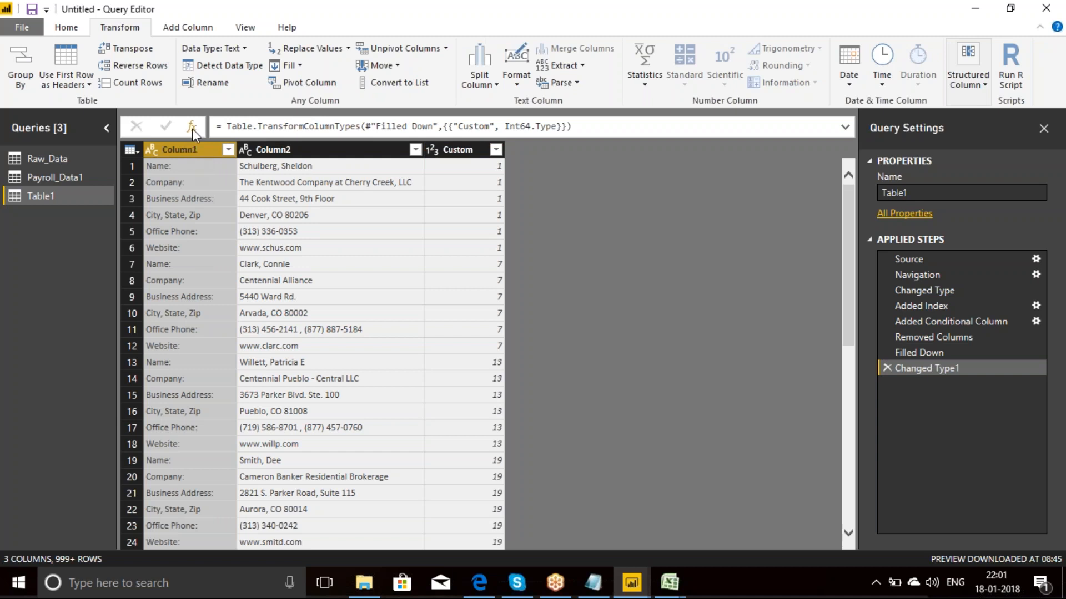
{"action": "left_click", "coordinate": [307, 83]}
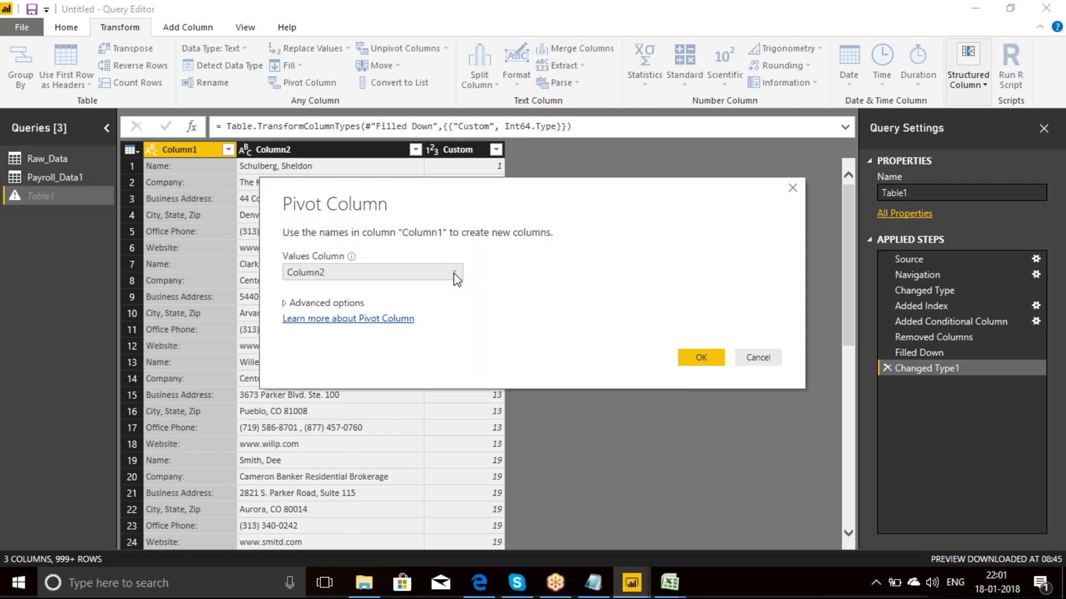
{"action": "left_click", "coordinate": [286, 303]}
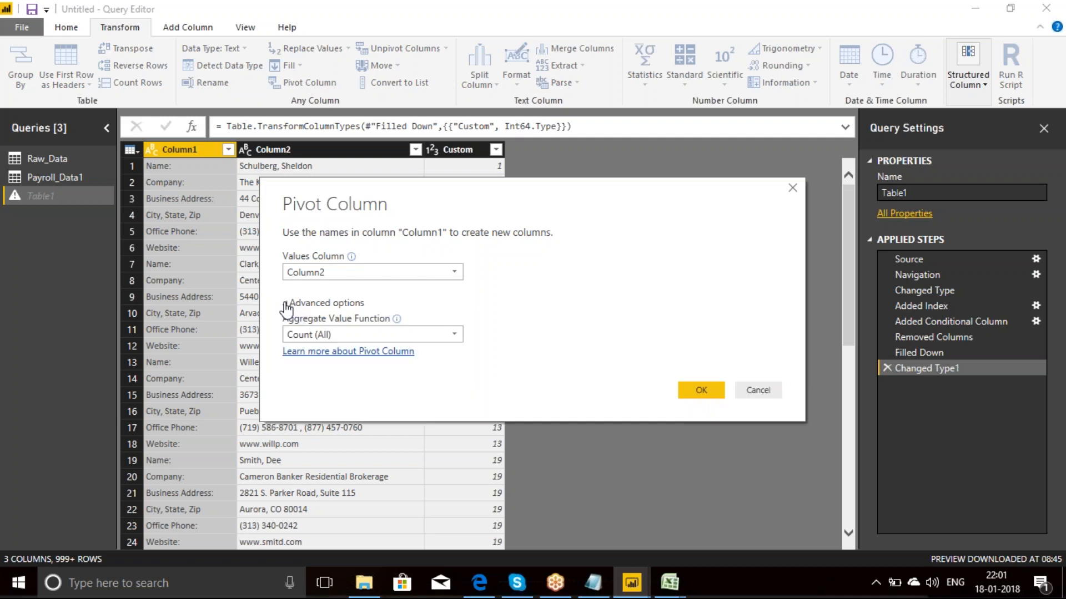
{"action": "left_click", "coordinate": [450, 336]}
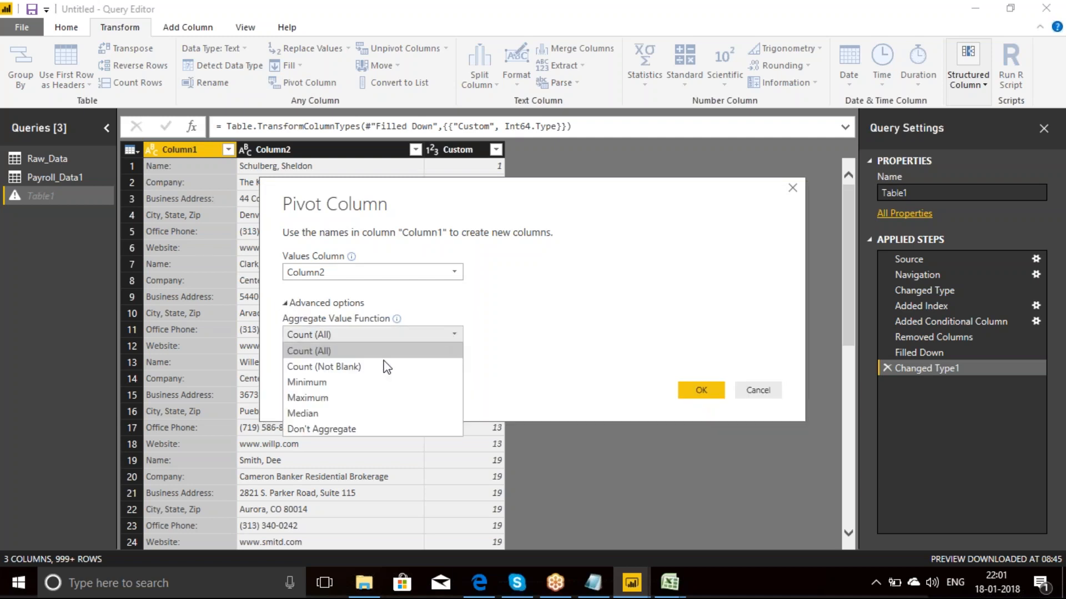
{"action": "left_click", "coordinate": [314, 431]}
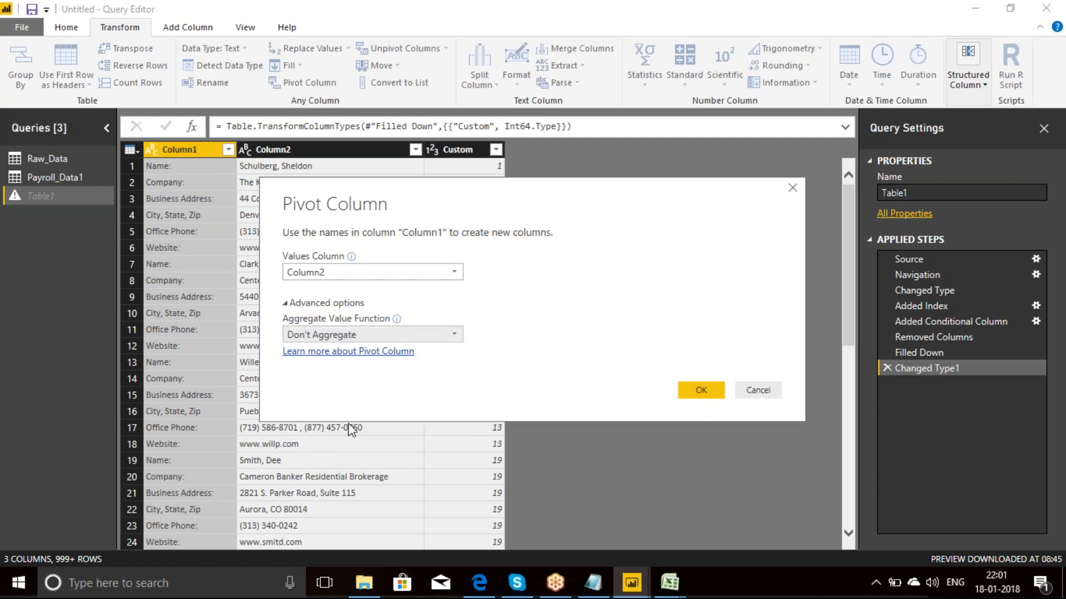
{"action": "left_click", "coordinate": [714, 388]}
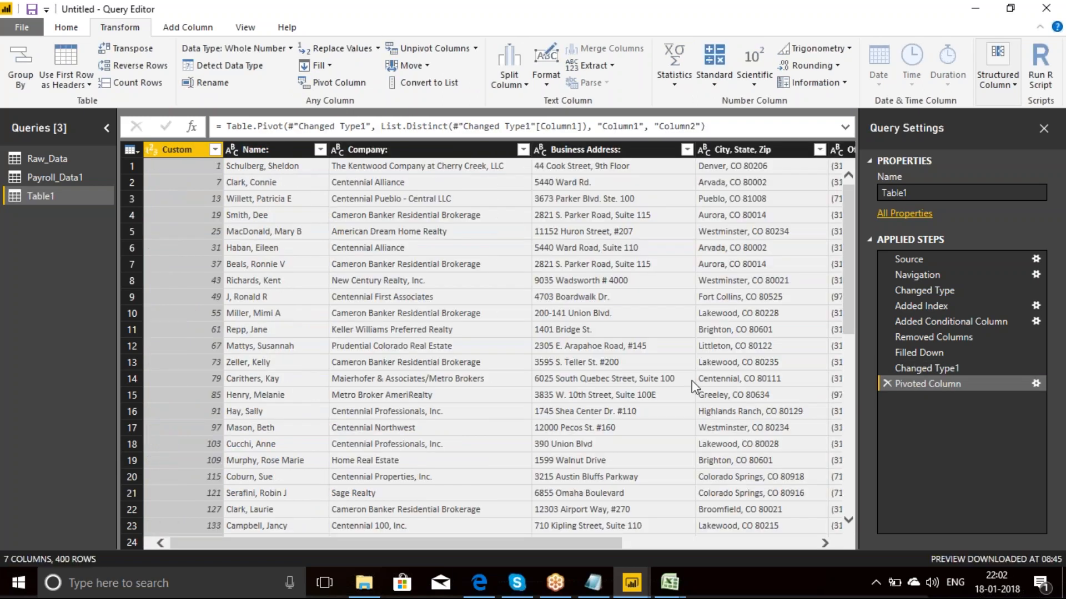
Step: Examine the pivoted columns of Table1 from Name: through Website: to check each record's values
{"action": "left_click", "coordinate": [277, 150]}
{"action": "left_click", "coordinate": [400, 150]}
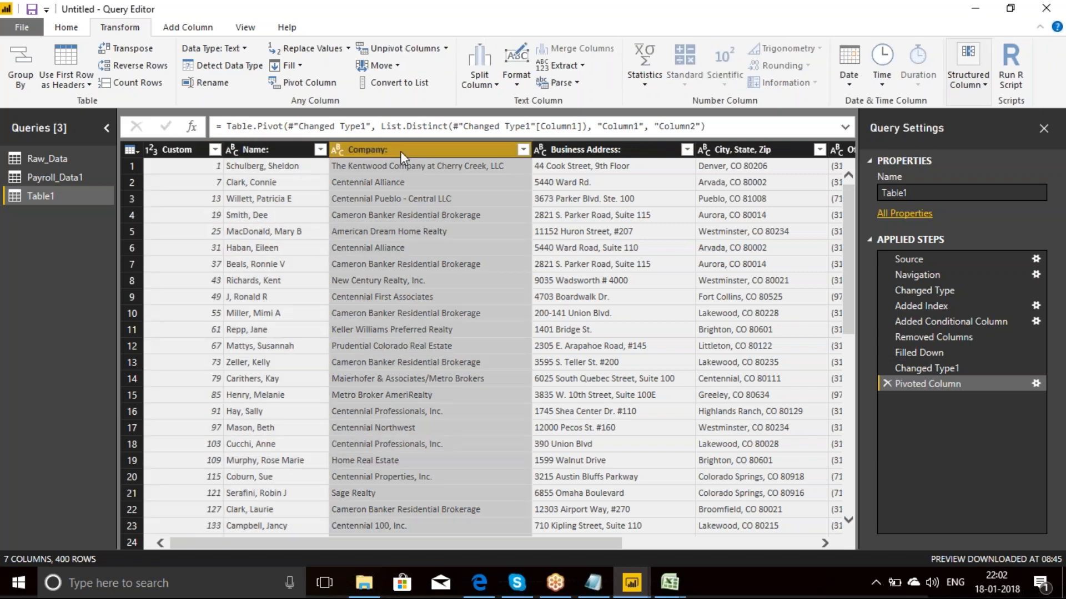
{"action": "key", "text": "Right"}
{"action": "key", "text": "Right"}
{"action": "key", "text": "Right"}
{"action": "key", "text": "Right"}
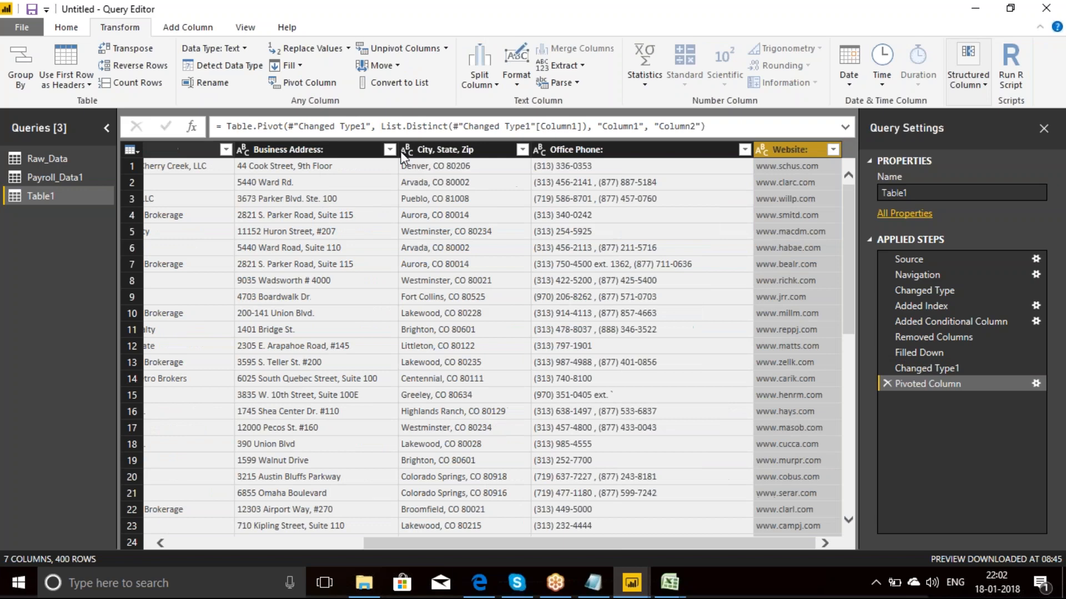
{"action": "key", "text": "Left"}
{"action": "key", "text": "Left"}
{"action": "key", "text": "Left"}
{"action": "key", "text": "Left"}
{"action": "key", "text": "Left"}
{"action": "key", "text": "Left"}
{"action": "key", "text": "Left"}
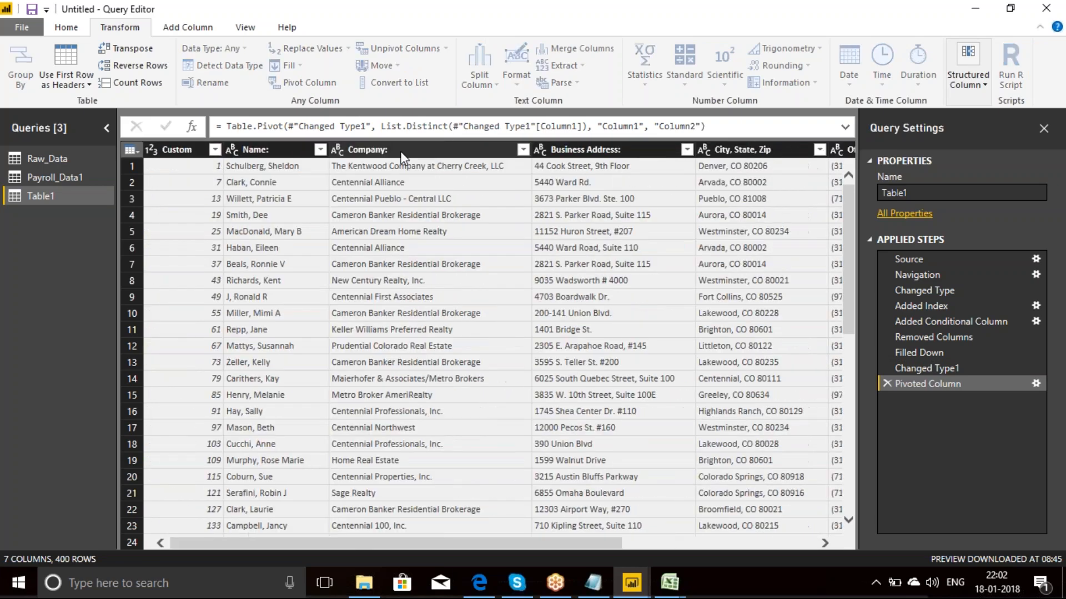
Step: Remove the Custom column from the pivoted Table1
{"action": "left_click", "coordinate": [165, 145]}
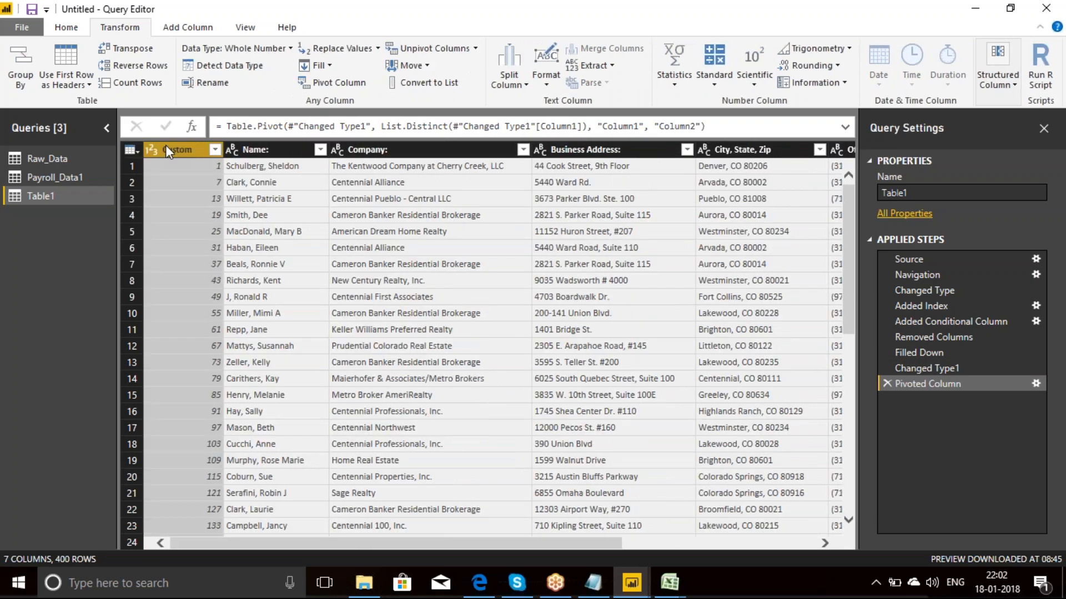
{"action": "right_click", "coordinate": [165, 145]}
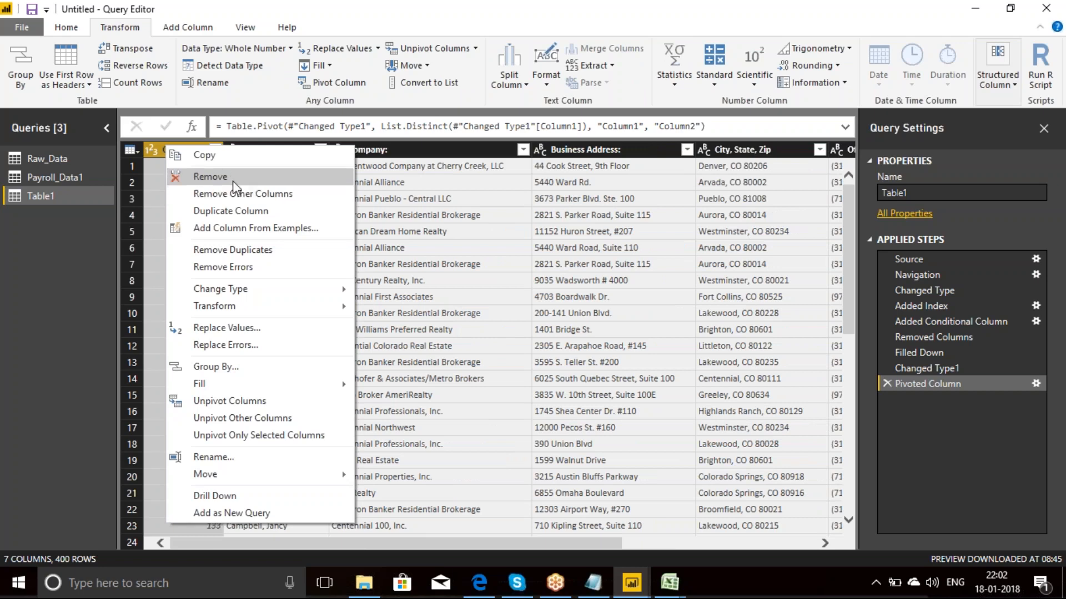
{"action": "left_click", "coordinate": [210, 176]}
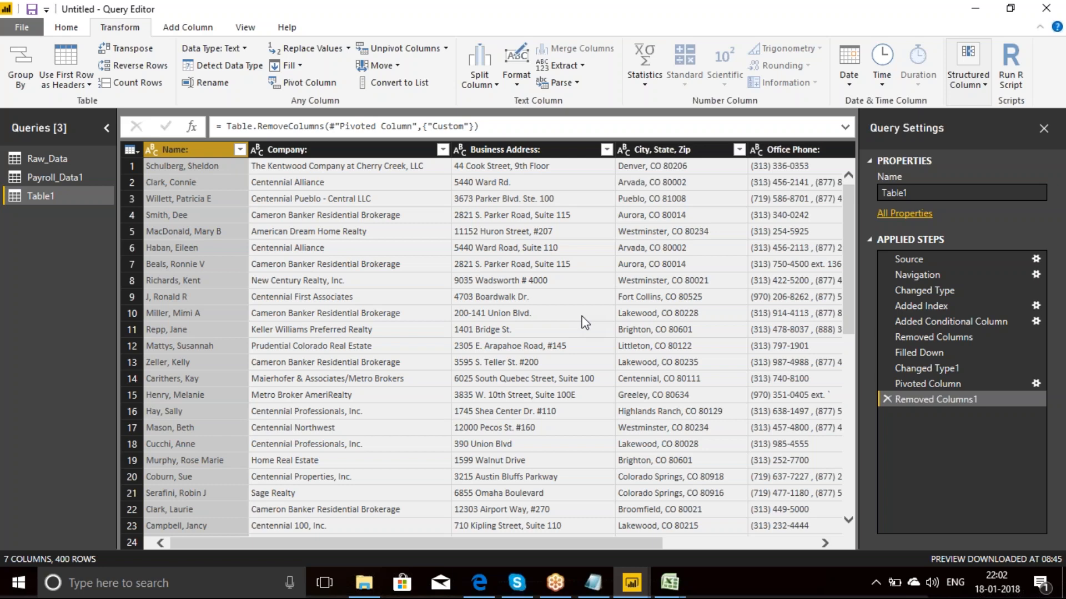
Step: Review the Power bi case studies list in the power bi notes file in Notepad
{"action": "left_click", "coordinate": [593, 587]}
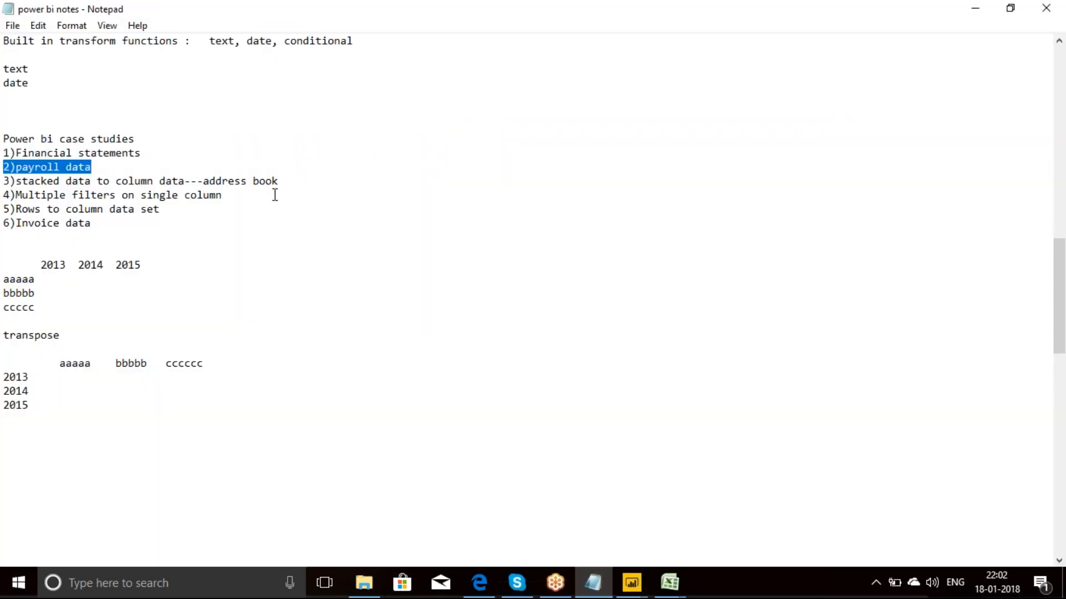
{"action": "left_click", "coordinate": [297, 182]}
{"action": "left_click_drag", "start_coordinate": [298, 182], "coordinate": [204, 176]}
{"action": "left_click_drag", "start_coordinate": [96, 167], "coordinate": [18, 170]}
{"action": "left_click", "coordinate": [141, 154]}
{"action": "left_click_drag", "start_coordinate": [141, 154], "coordinate": [17, 156]}
{"action": "left_click_drag", "start_coordinate": [292, 181], "coordinate": [6, 167]}
{"action": "left_click", "coordinate": [124, 232]}
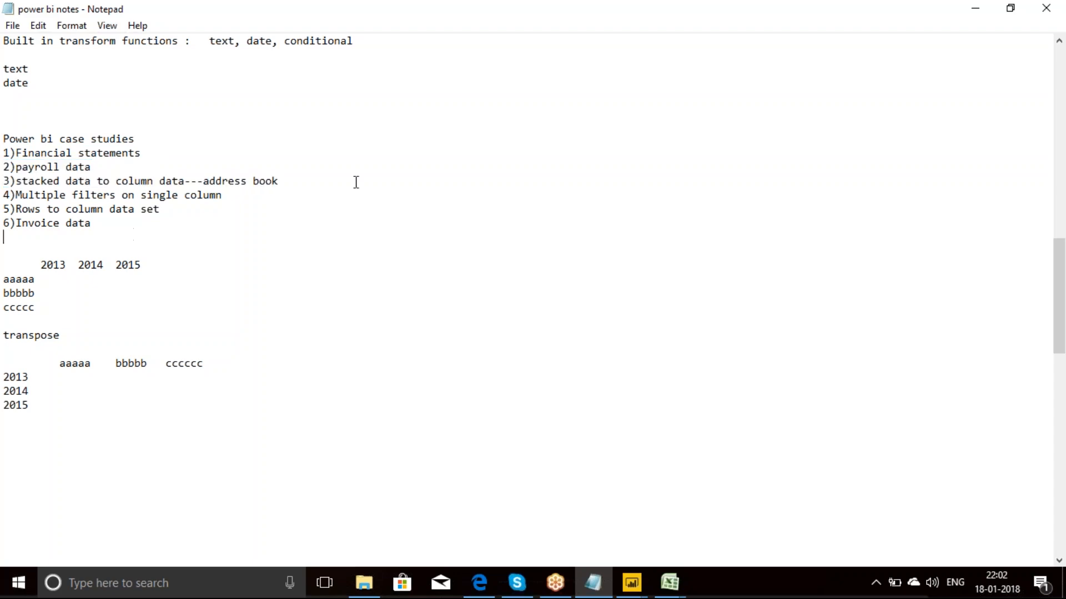
{"action": "left_click", "coordinate": [976, 8]}
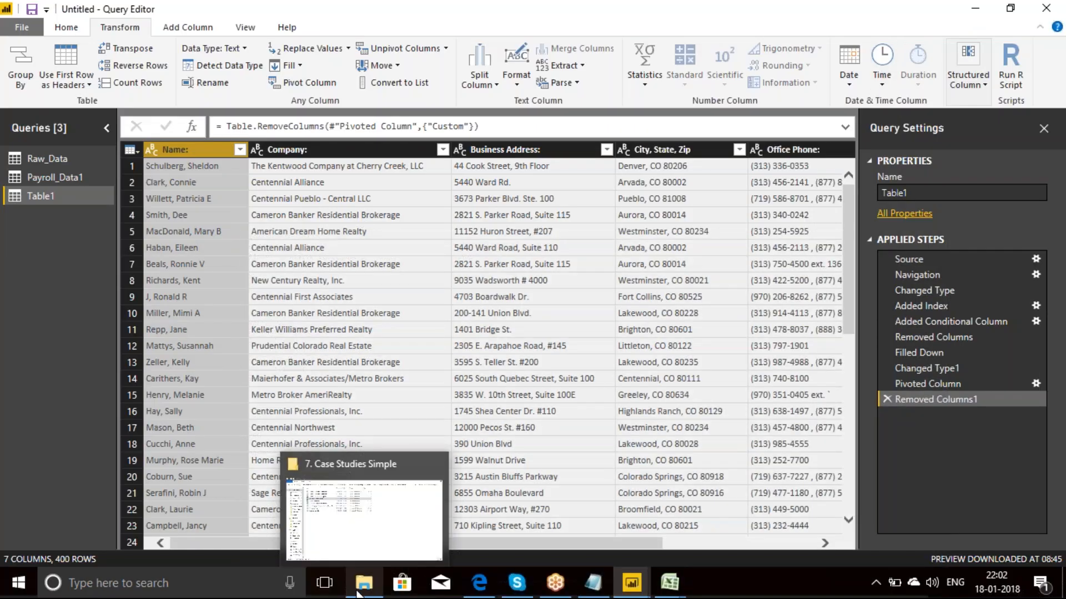
Step: Open the 7. Invoice Data workbook from the 7. Case Studies Simple folder and compare its Sales Data and Formatted Data sheets
{"action": "left_click", "coordinate": [358, 583]}
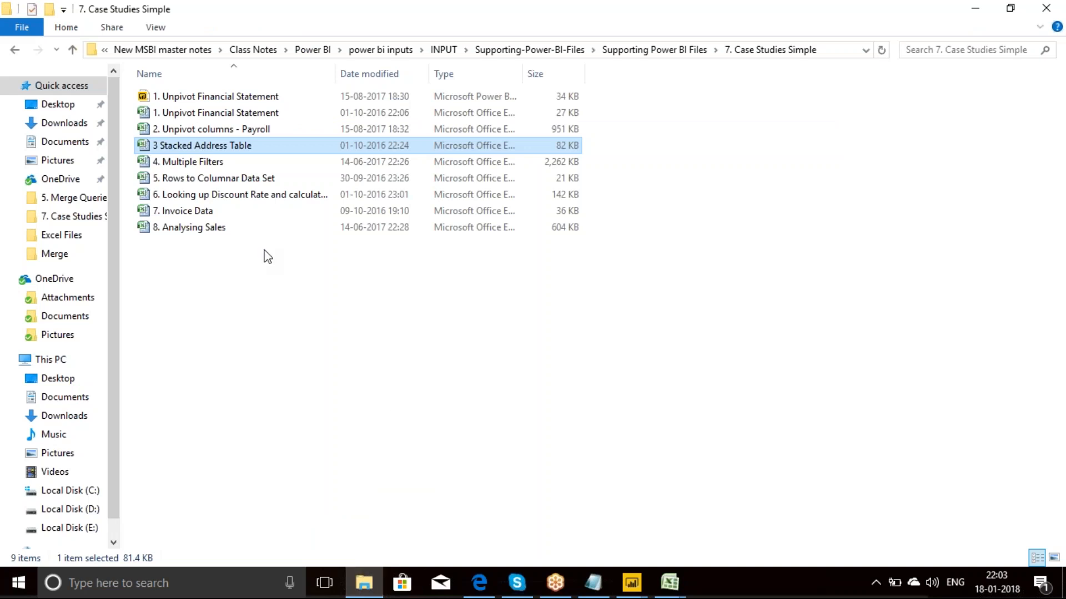
{"action": "left_click", "coordinate": [208, 213]}
{"action": "double_click", "coordinate": [207, 213]}
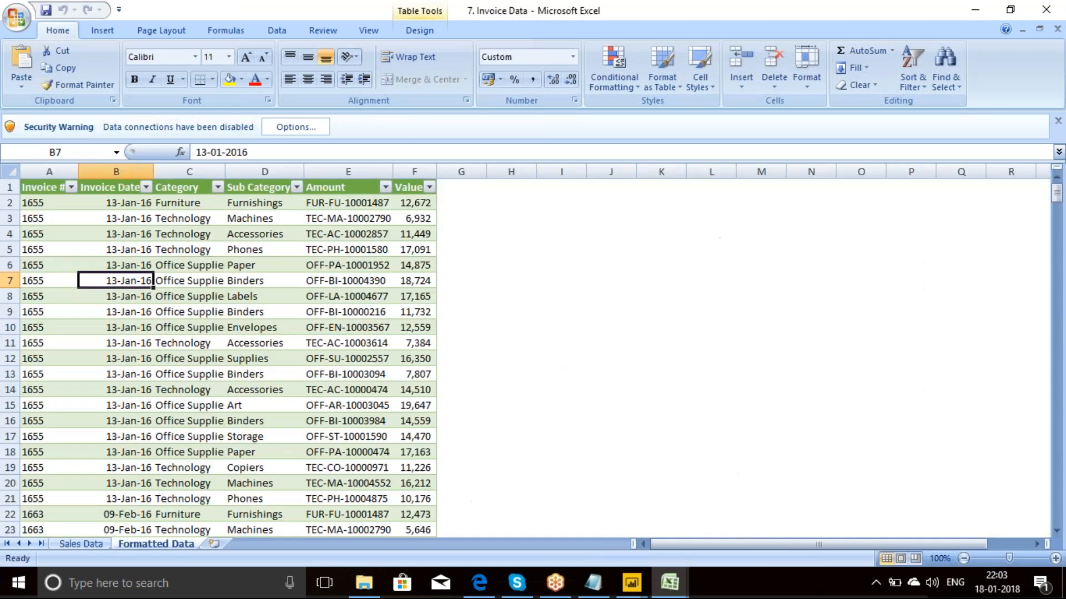
{"action": "left_click", "coordinate": [90, 546]}
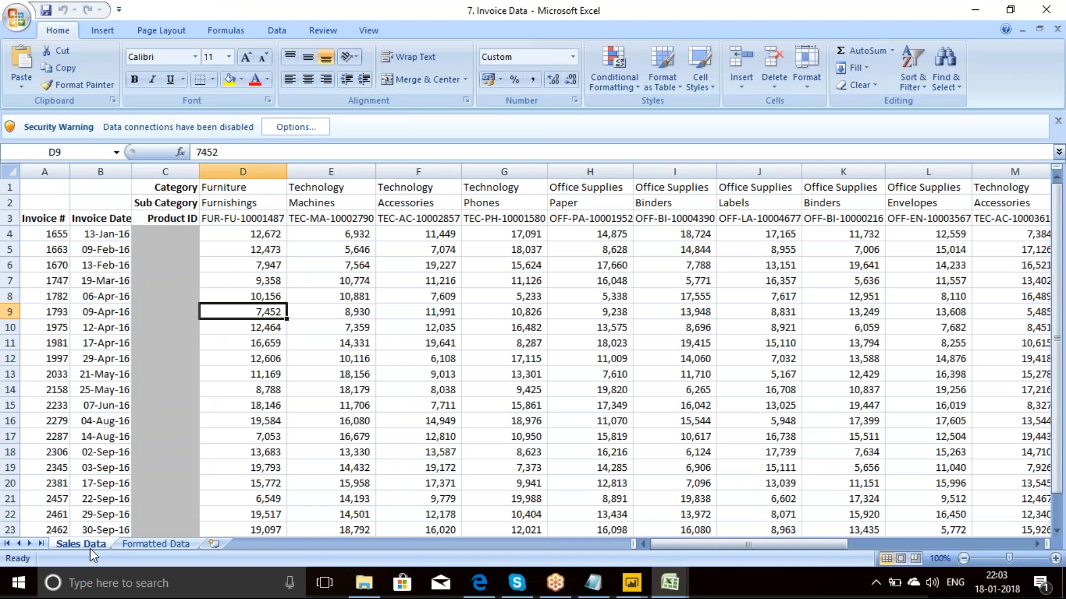
{"action": "left_click", "coordinate": [160, 543]}
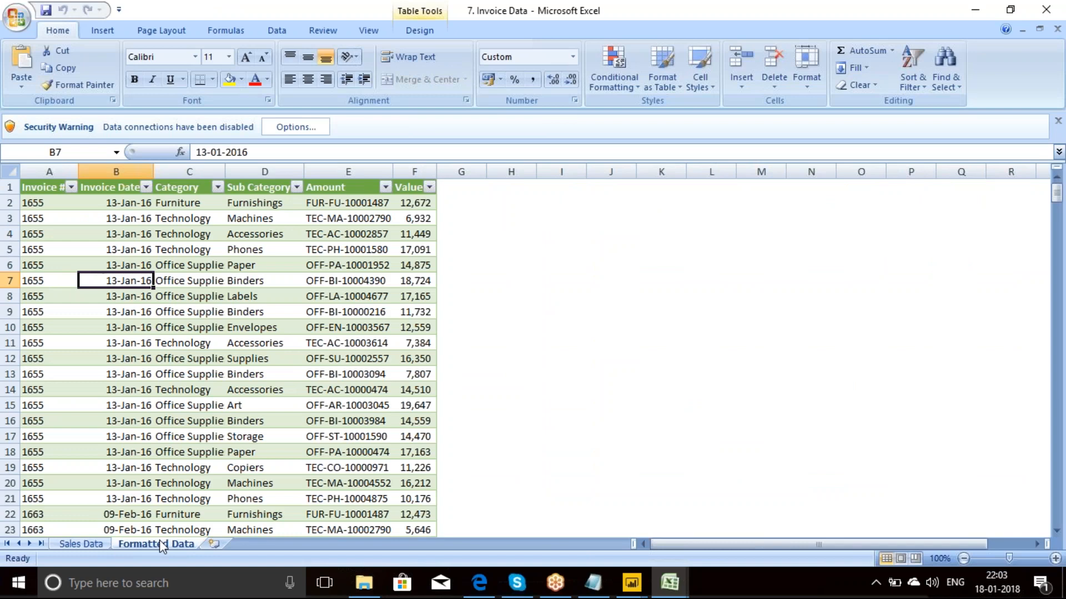
{"action": "left_click", "coordinate": [76, 542]}
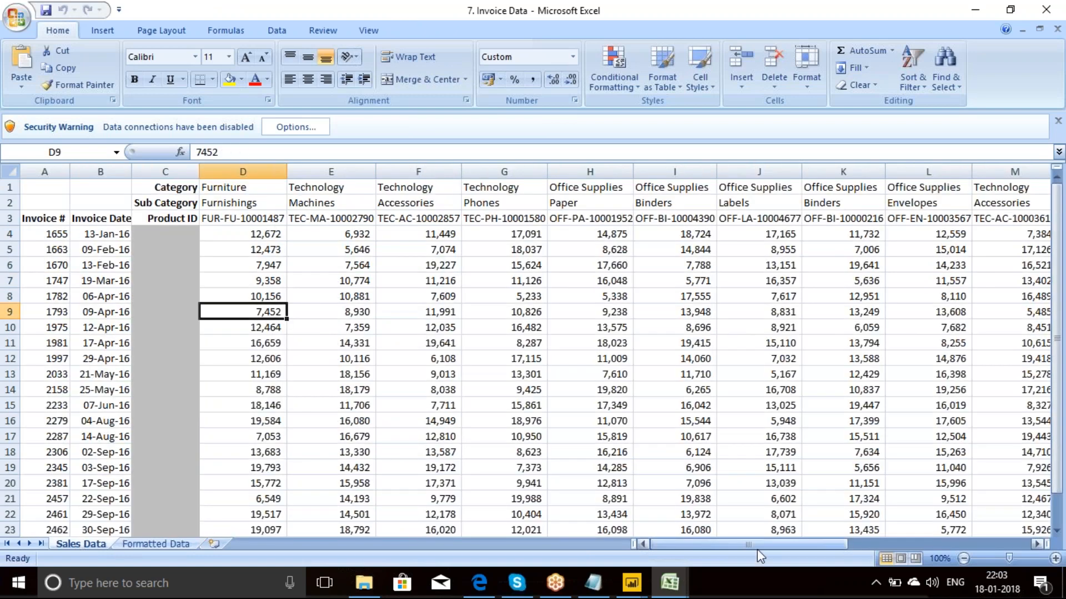
Step: Switch to the Power BI Query Editor and start adding a new Excel source
{"action": "left_click", "coordinate": [631, 582]}
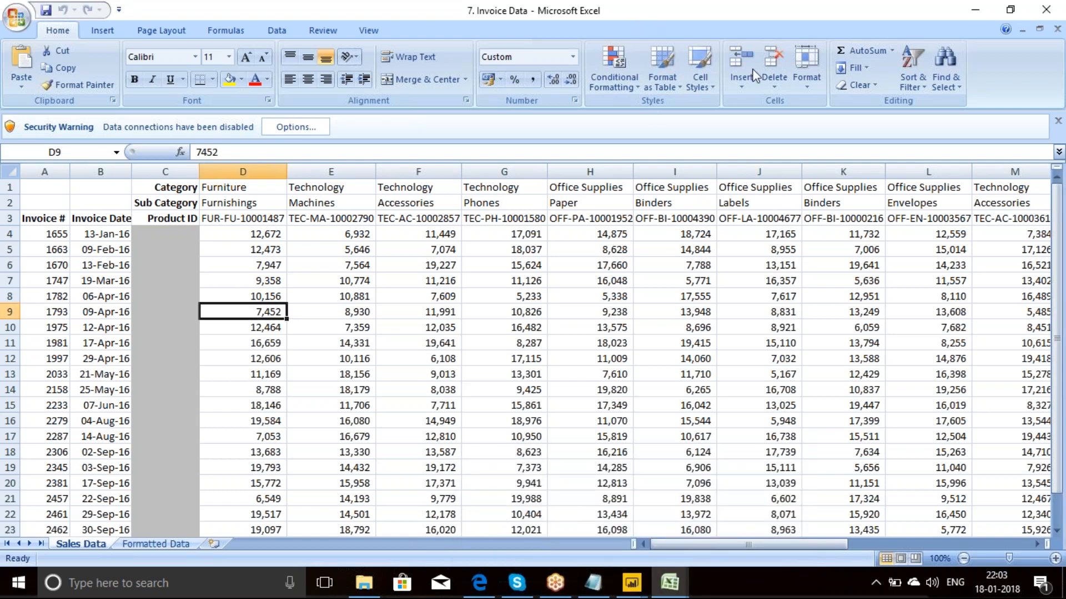
{"action": "left_click", "coordinate": [556, 581]}
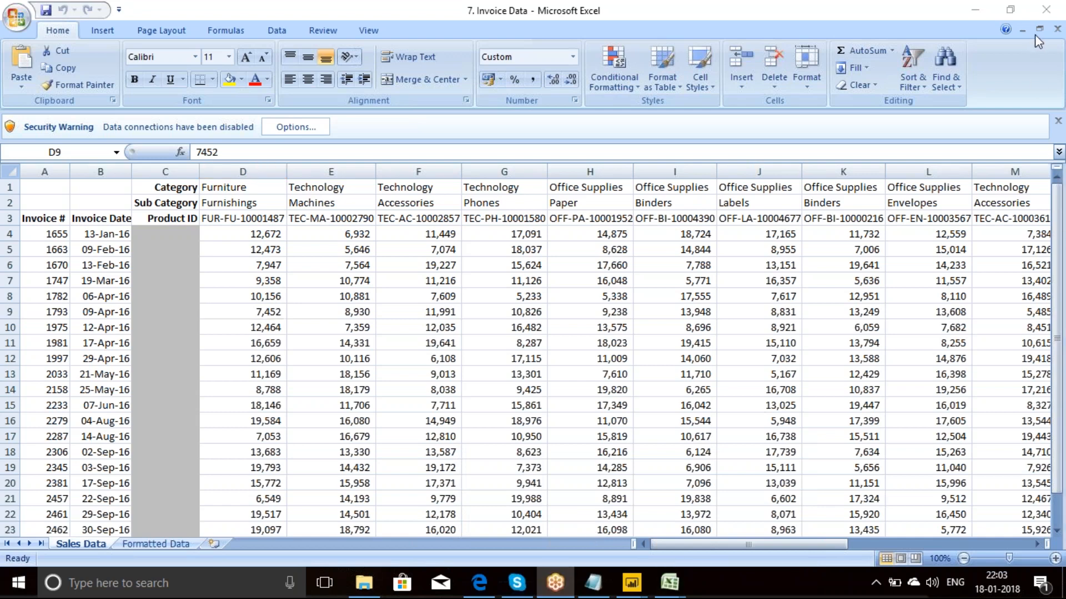
{"action": "left_click", "coordinate": [671, 572]}
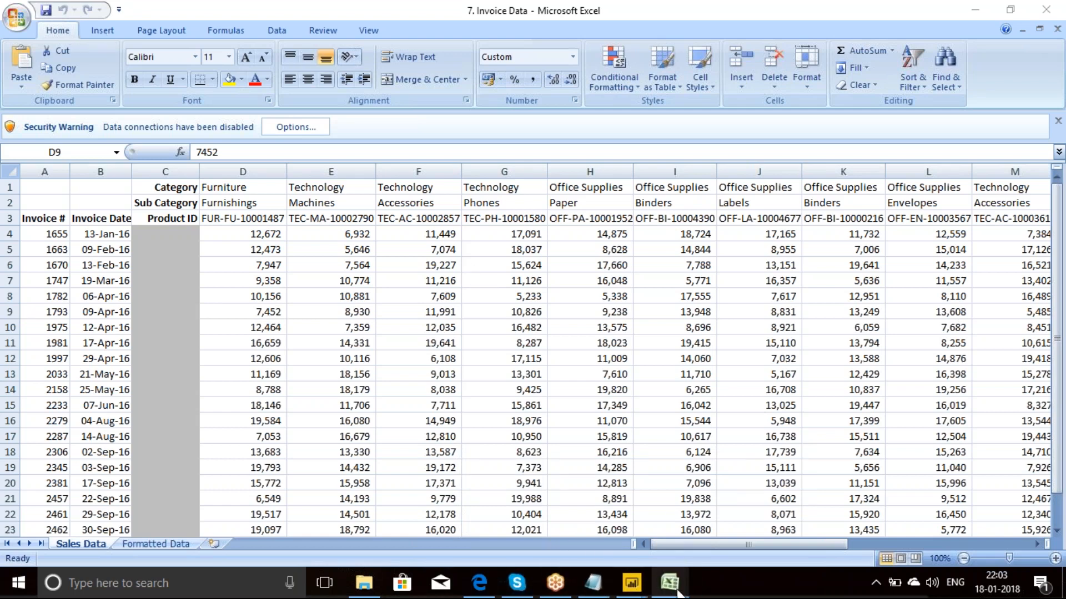
{"action": "mouse_move", "coordinate": [631, 583]}
{"action": "left_click", "coordinate": [723, 528]}
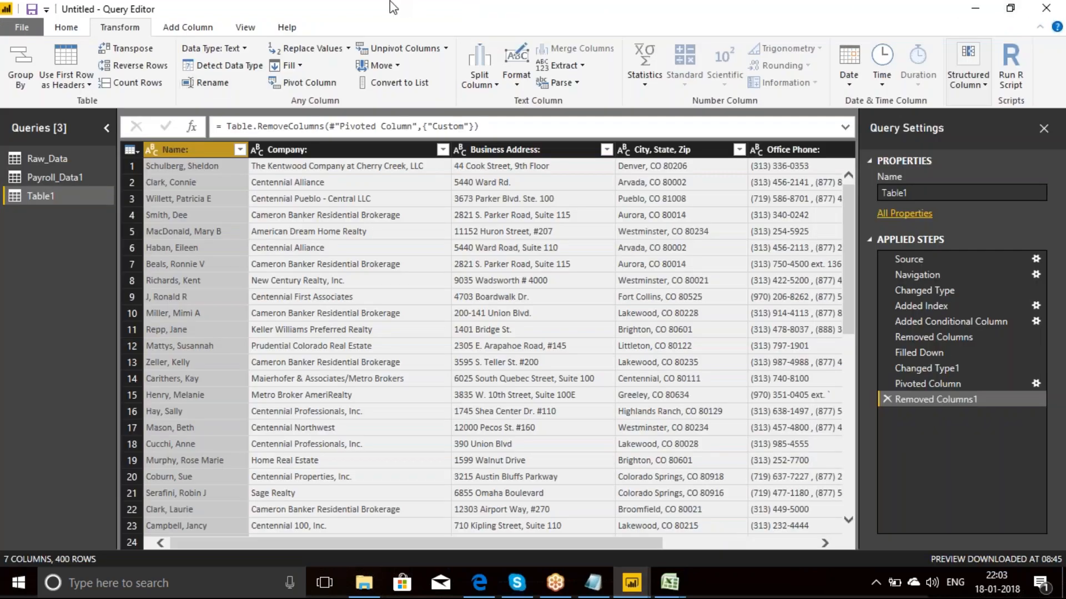
{"action": "left_click", "coordinate": [77, 32]}
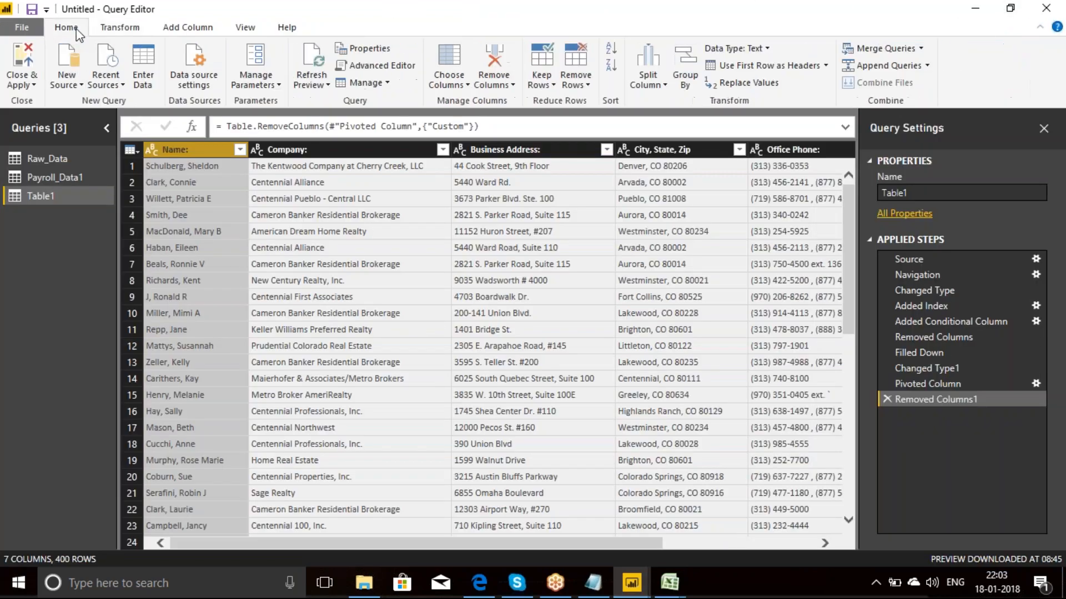
{"action": "left_click", "coordinate": [82, 87]}
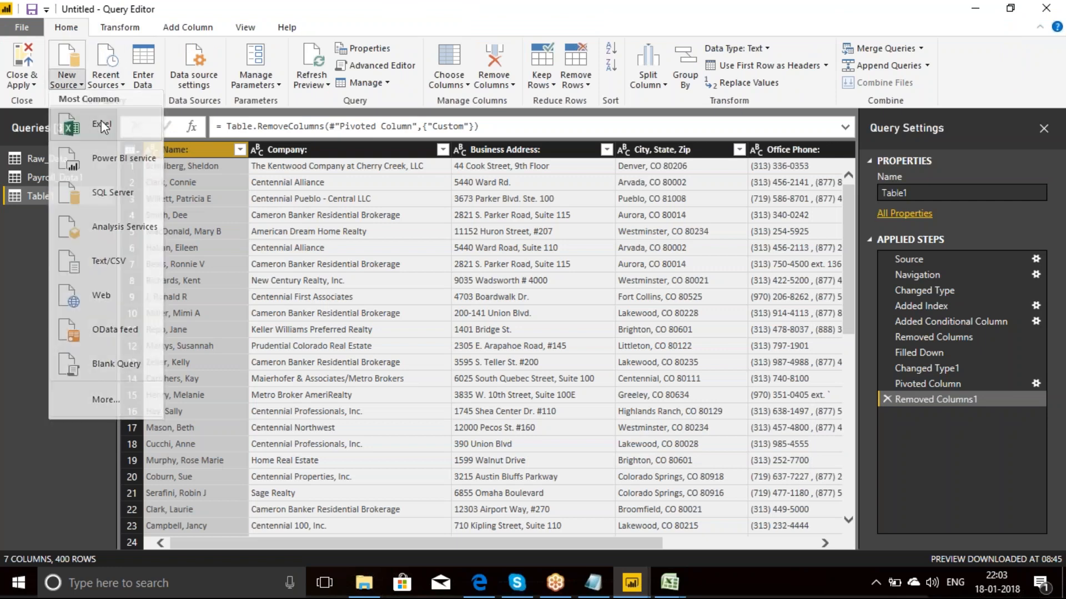
{"action": "left_click", "coordinate": [101, 120]}
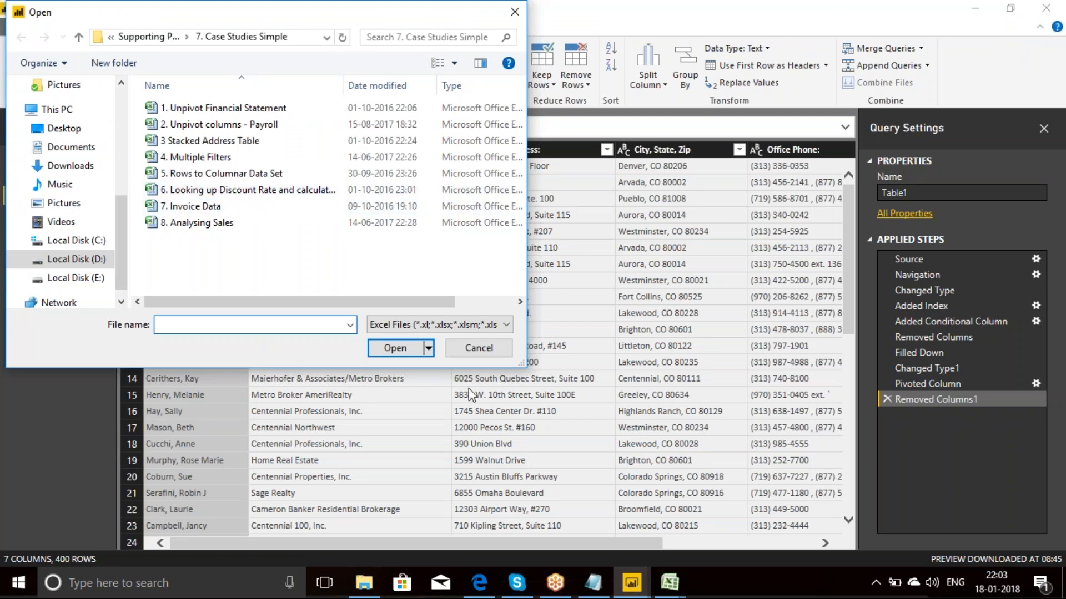
Step: Switch to Excel and examine the Invoice #, Invoice Date and Product ID headers in row 3 of the Sales Data sheet
{"action": "left_click", "coordinate": [682, 583]}
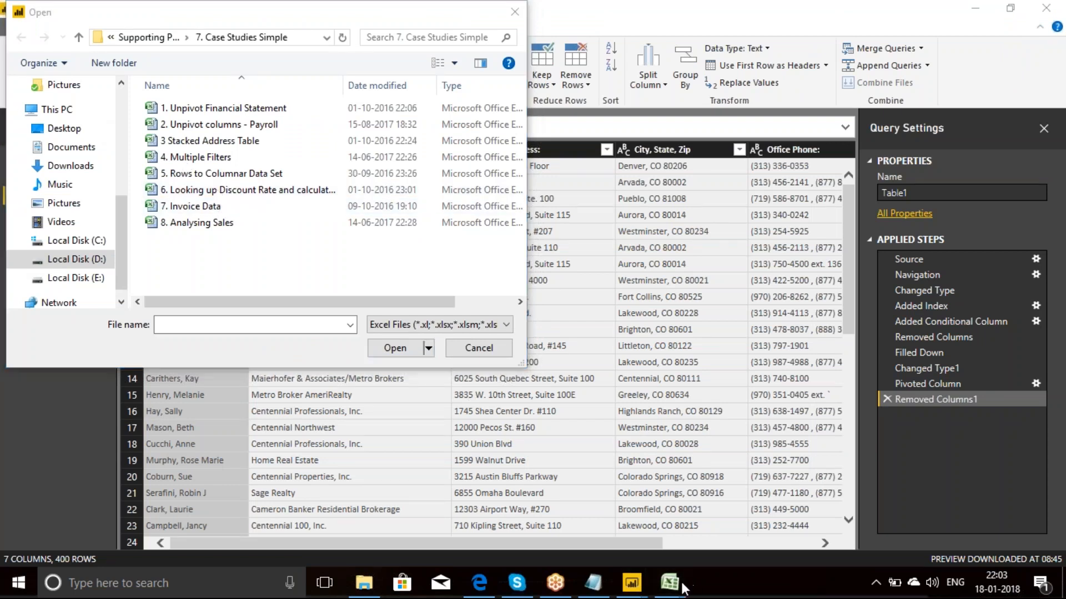
{"action": "mouse_move", "coordinate": [672, 582]}
{"action": "left_click", "coordinate": [813, 518]}
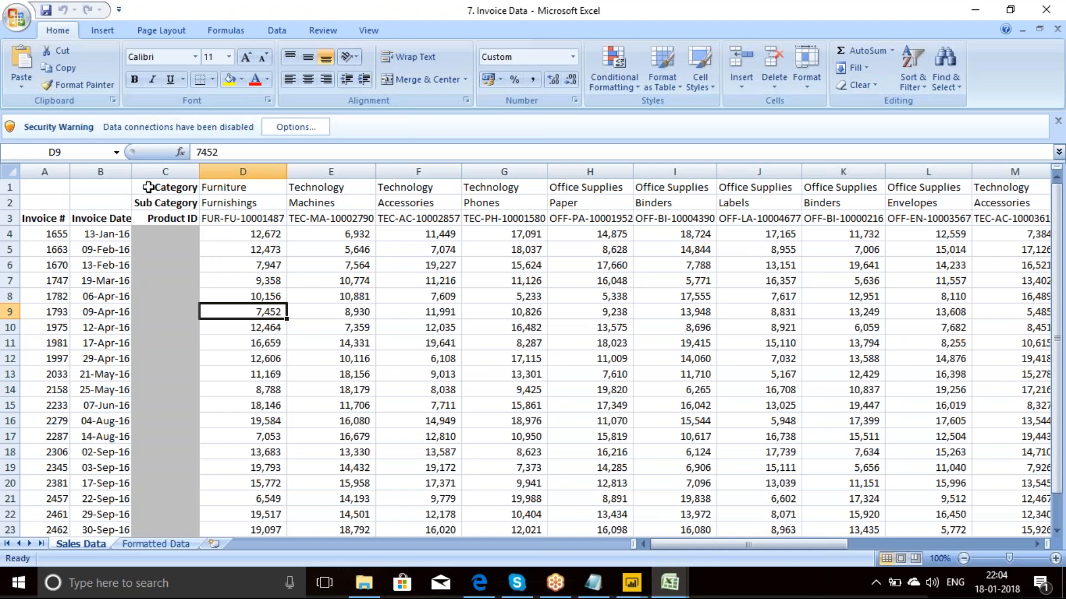
{"action": "left_click", "coordinate": [108, 217]}
{"action": "left_click", "coordinate": [60, 220]}
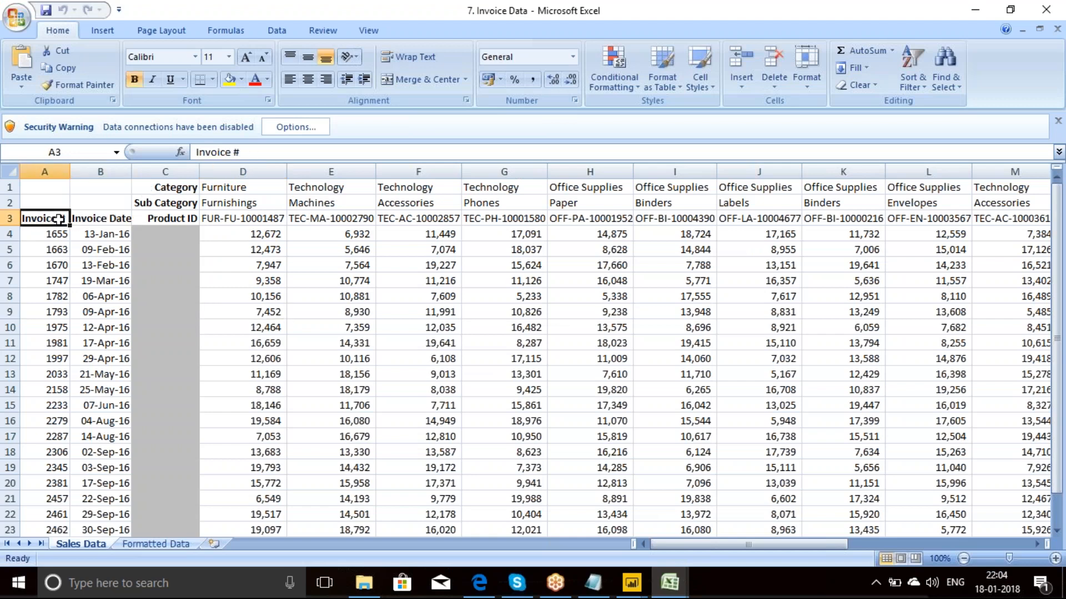
{"action": "left_click", "coordinate": [173, 222]}
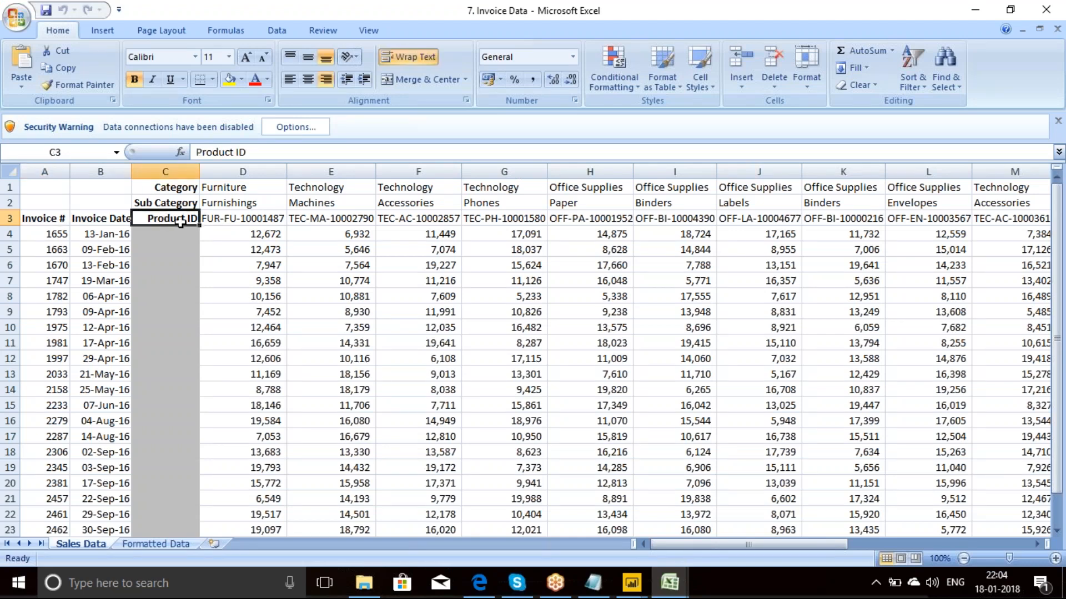
{"action": "left_click", "coordinate": [219, 222]}
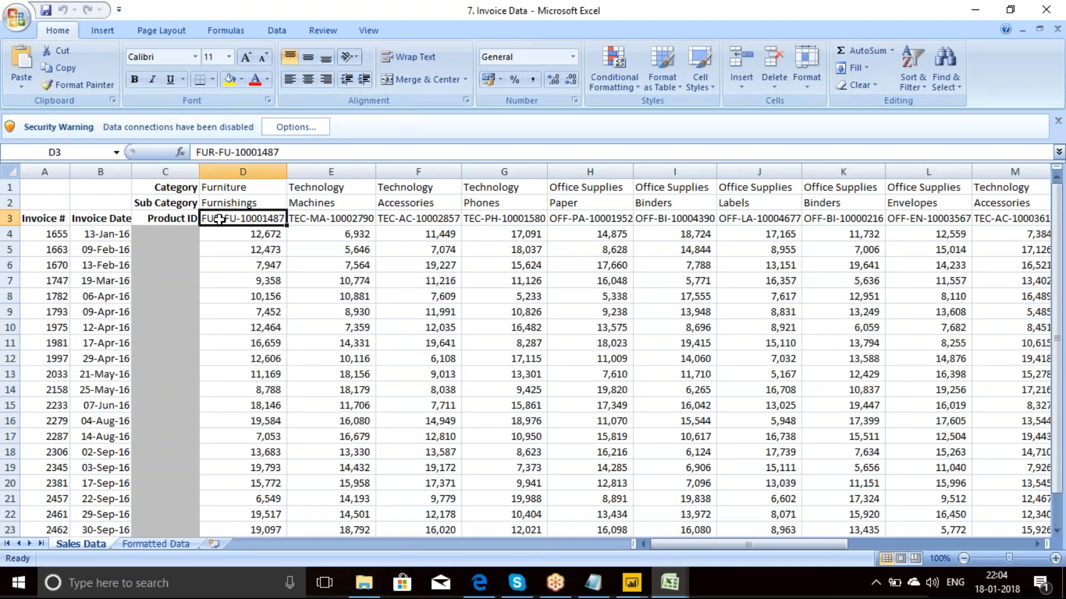
{"action": "key", "text": "shift+Right"}
{"action": "key", "text": "shift+Right"}
{"action": "key", "text": "shift+Right"}
{"action": "key", "text": "shift+Right"}
{"action": "key", "text": "shift+Right"}
{"action": "key", "text": "shift+Right"}
{"action": "key", "text": "shift+Right"}
{"action": "key", "text": "shift+Right"}
{"action": "key", "text": "shift+Right"}
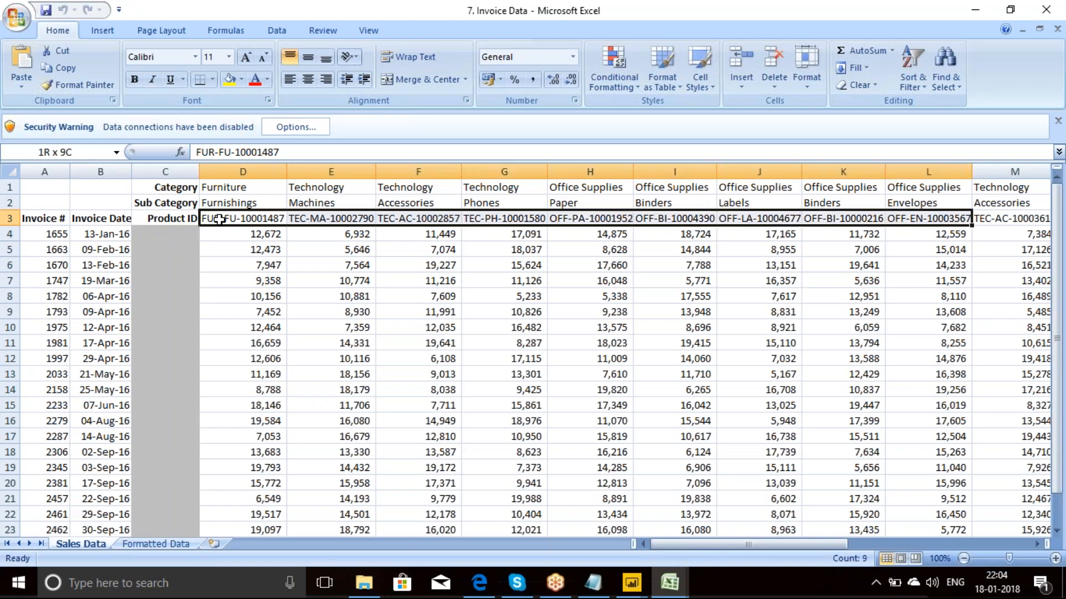
{"action": "key", "text": "shift+Left"}
{"action": "key", "text": "shift+Left"}
{"action": "key", "text": "shift+Left"}
{"action": "key", "text": "shift+Left"}
{"action": "key", "text": "shift+Left"}
{"action": "key", "text": "shift+Left"}
{"action": "key", "text": "shift+Left"}
{"action": "key", "text": "shift+Left"}
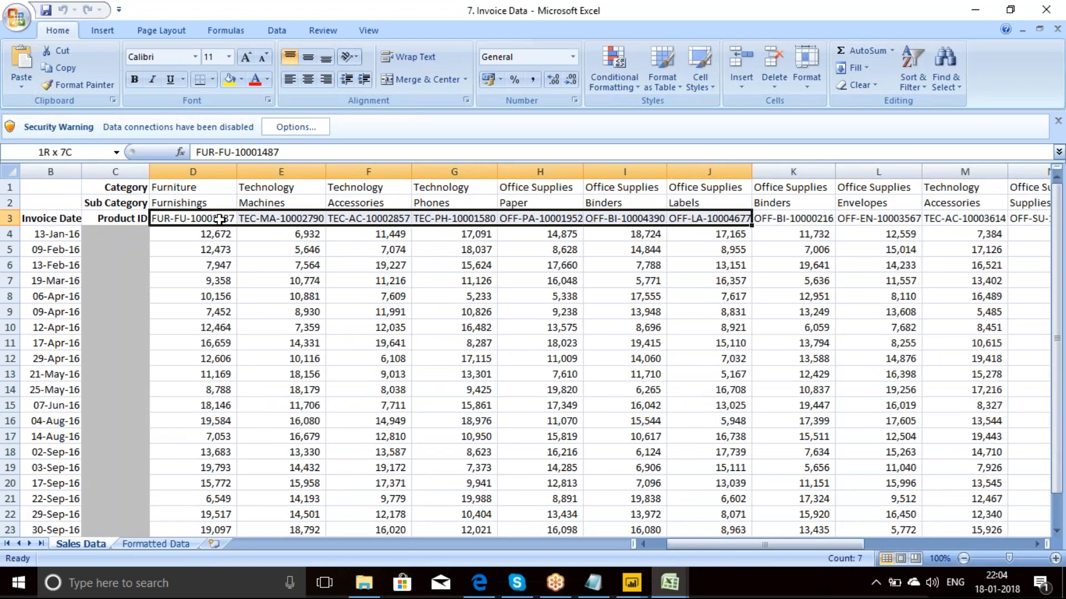
{"action": "key", "text": "shift+Left"}
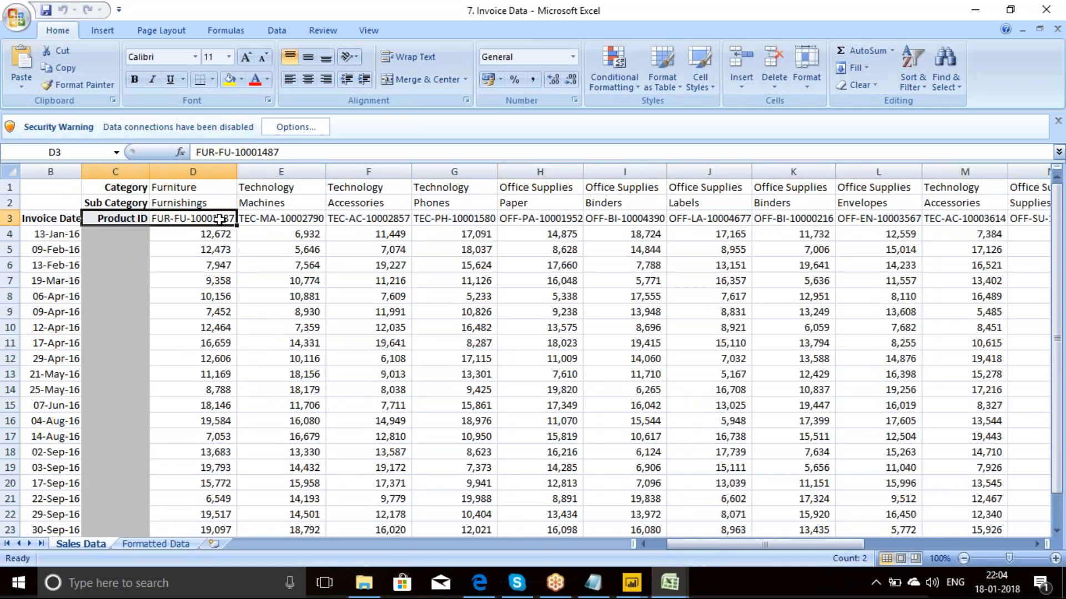
Step: Examine the Sub Category and Category header rows above the product IDs in the Sales Data sheet
{"action": "left_click", "coordinate": [104, 202]}
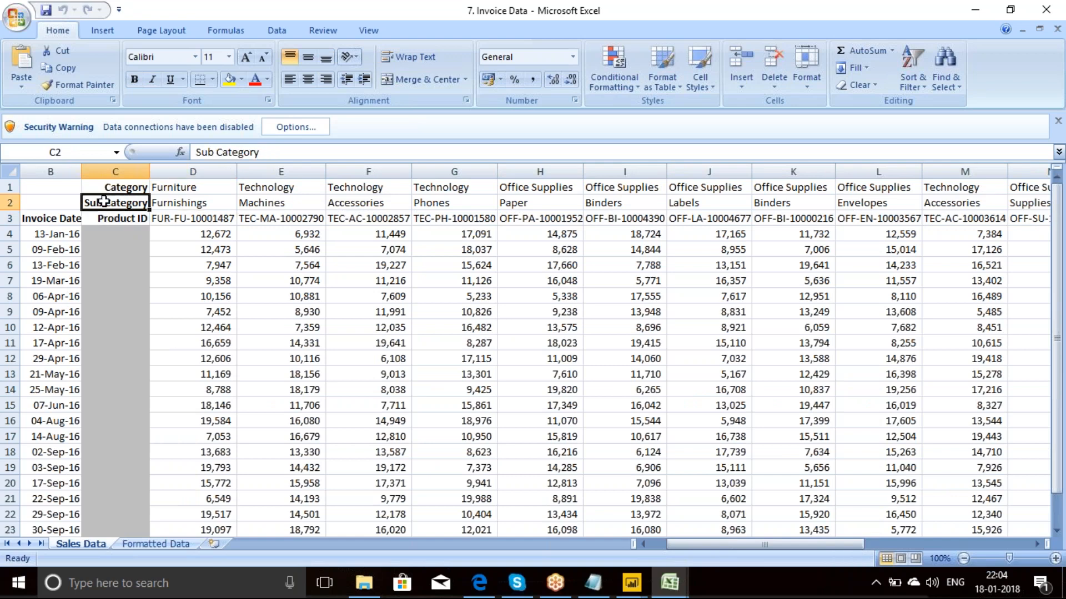
{"action": "key", "text": "shift+Right"}
{"action": "key", "text": "shift+Right"}
{"action": "key", "text": "shift+Right"}
{"action": "key", "text": "shift+Right"}
{"action": "key", "text": "shift+Right"}
{"action": "key", "text": "shift+Right"}
{"action": "key", "text": "shift+Right"}
{"action": "key", "text": "shift+Right"}
{"action": "key", "text": "shift+Right"}
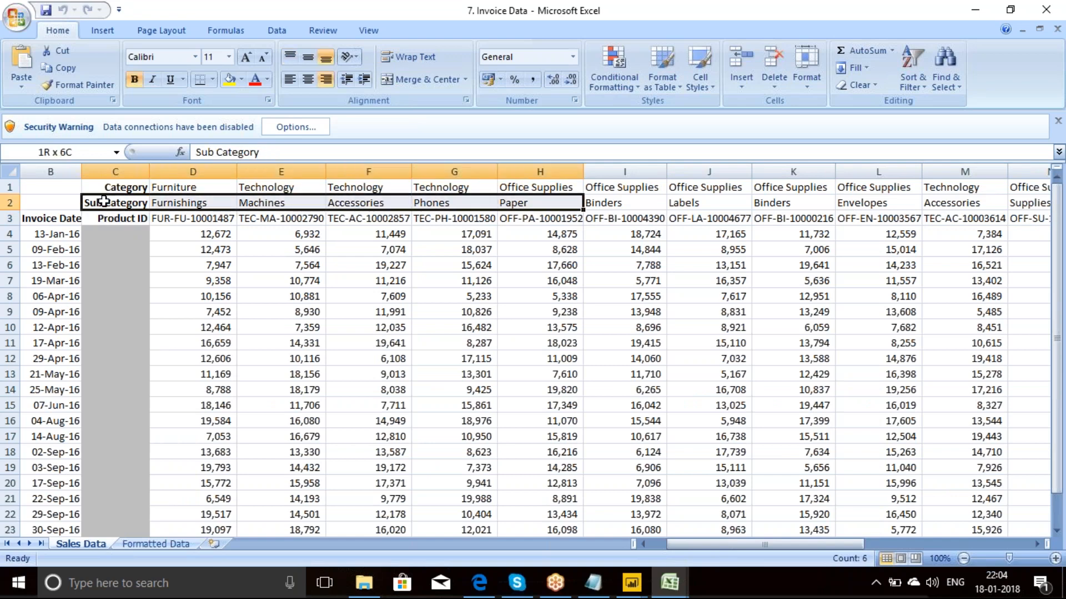
{"action": "key", "text": "shift+Right"}
{"action": "key", "text": "shift+Right"}
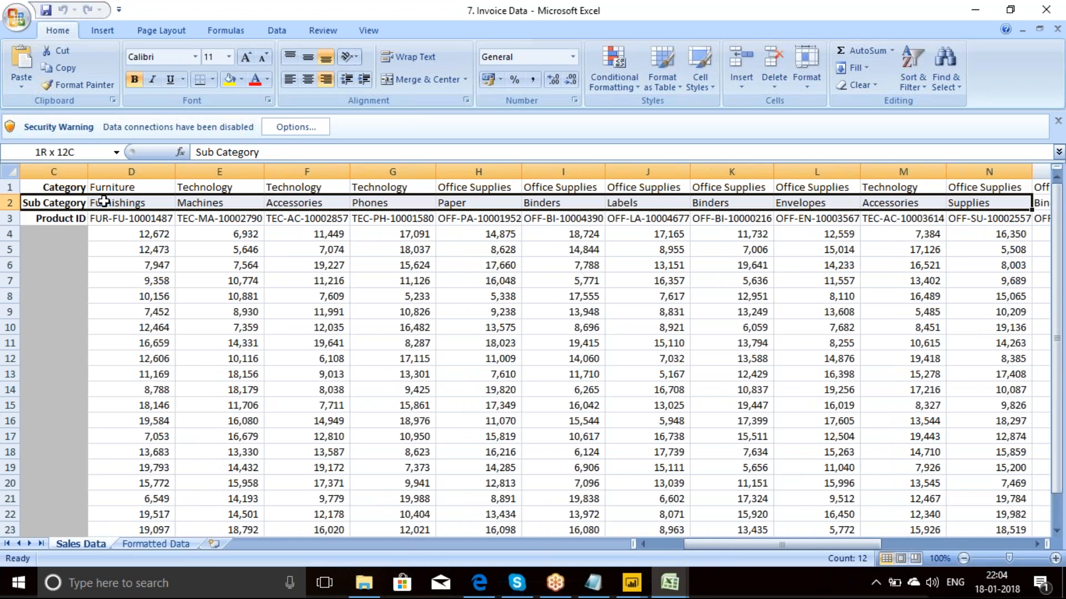
{"action": "key", "text": "shift+Left"}
{"action": "key", "text": "shift+Left"}
{"action": "key", "text": "shift+Left"}
{"action": "key", "text": "shift+Left"}
{"action": "key", "text": "shift+Left"}
{"action": "key", "text": "shift+Left"}
{"action": "key", "text": "shift+Left"}
{"action": "key", "text": "shift+Left"}
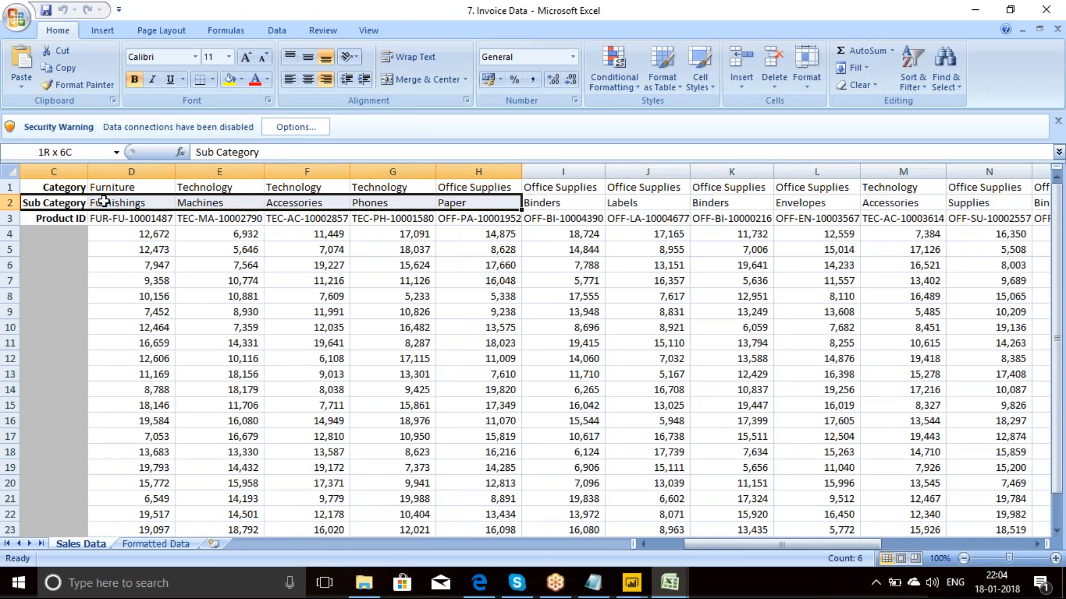
{"action": "key", "text": "shift+Left"}
{"action": "key", "text": "shift+Left"}
{"action": "key", "text": "shift+Left"}
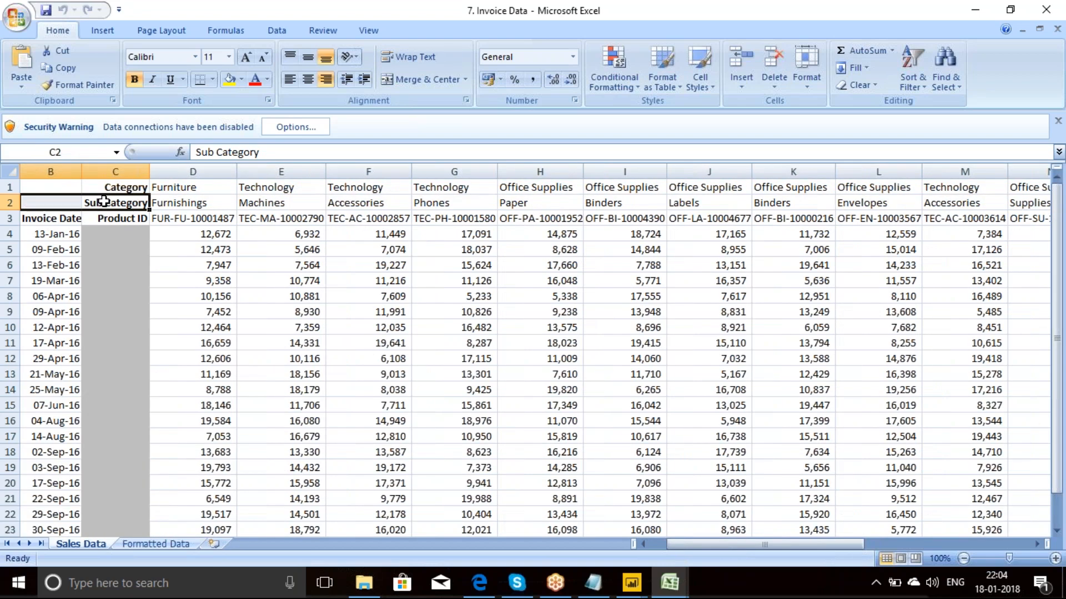
{"action": "left_click", "coordinate": [113, 185]}
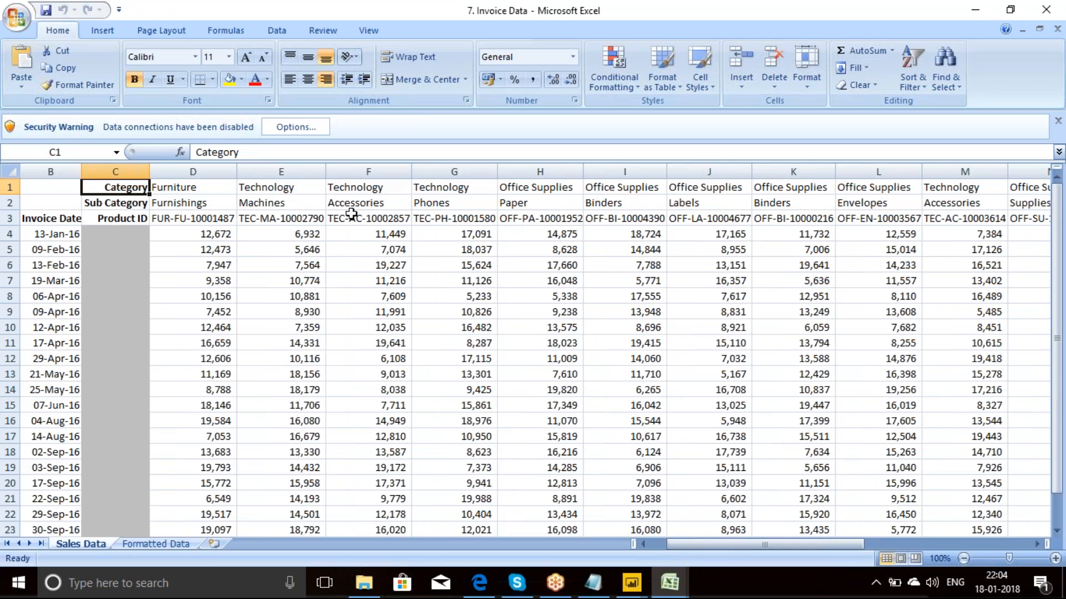
Step: Switch to the Query Editor and choose the 7. Invoice Data workbook as the new Excel source
{"action": "mouse_move", "coordinate": [633, 595]}
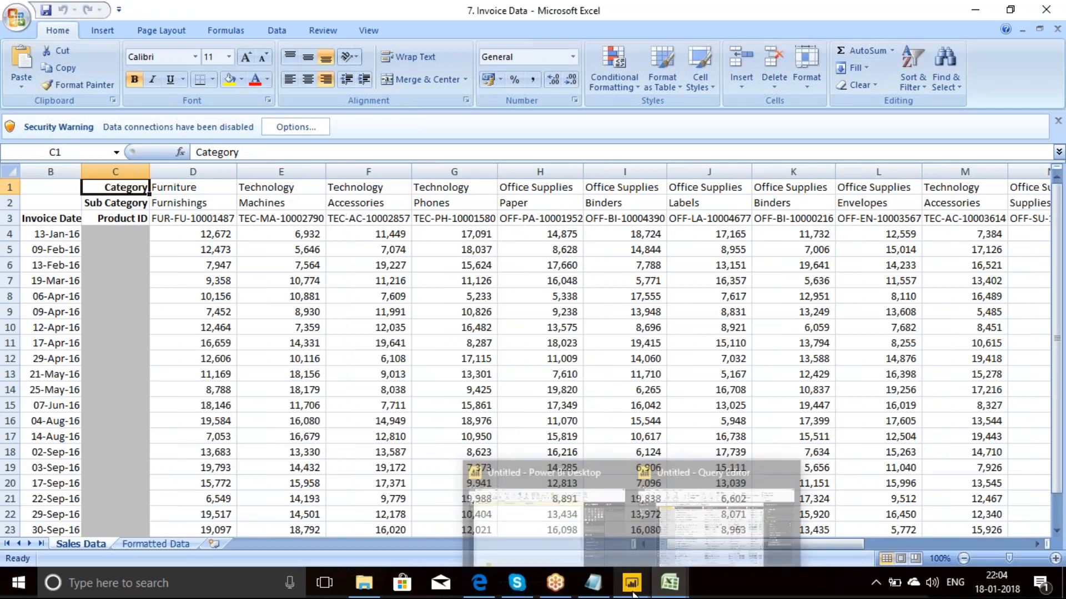
{"action": "left_click", "coordinate": [691, 538]}
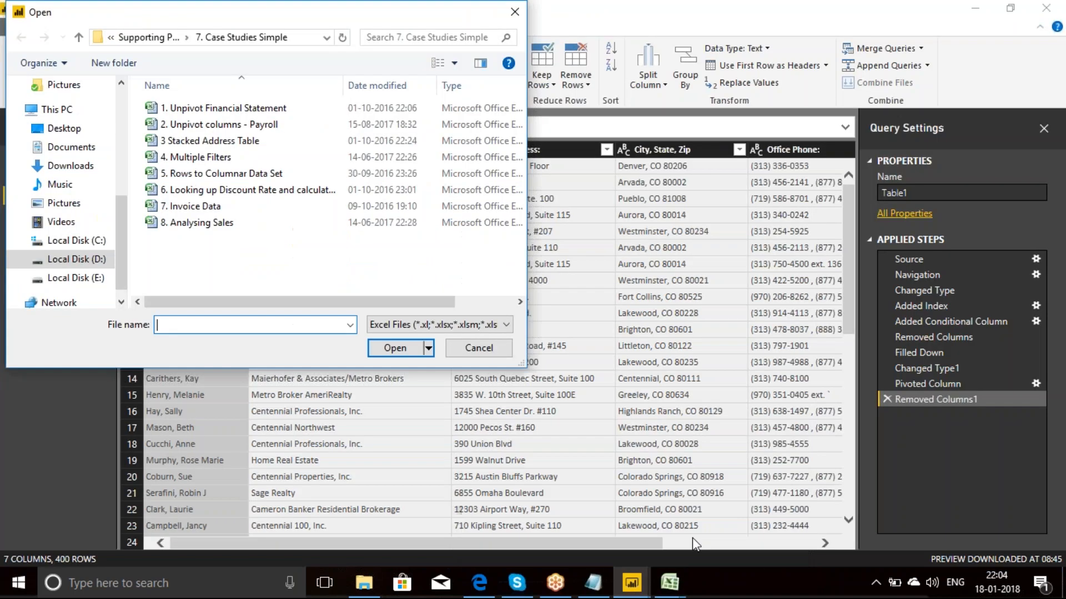
{"action": "left_click", "coordinate": [208, 207]}
{"action": "left_click", "coordinate": [394, 349]}
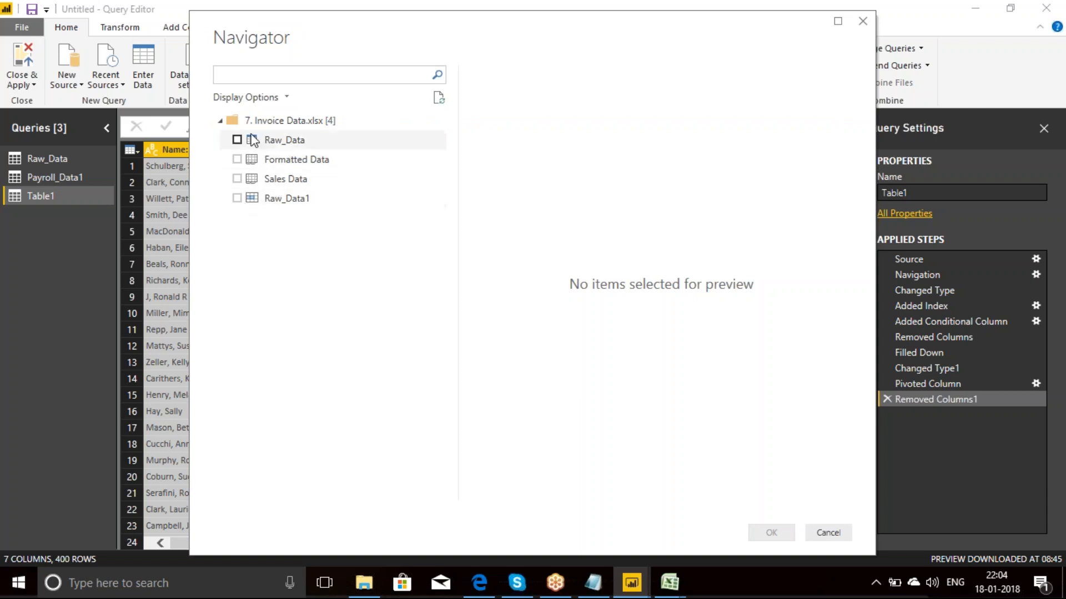
Step: Preview the Raw_Data table, then import only the Raw_Data1 range from the workbook
{"action": "left_click", "coordinate": [237, 140]}
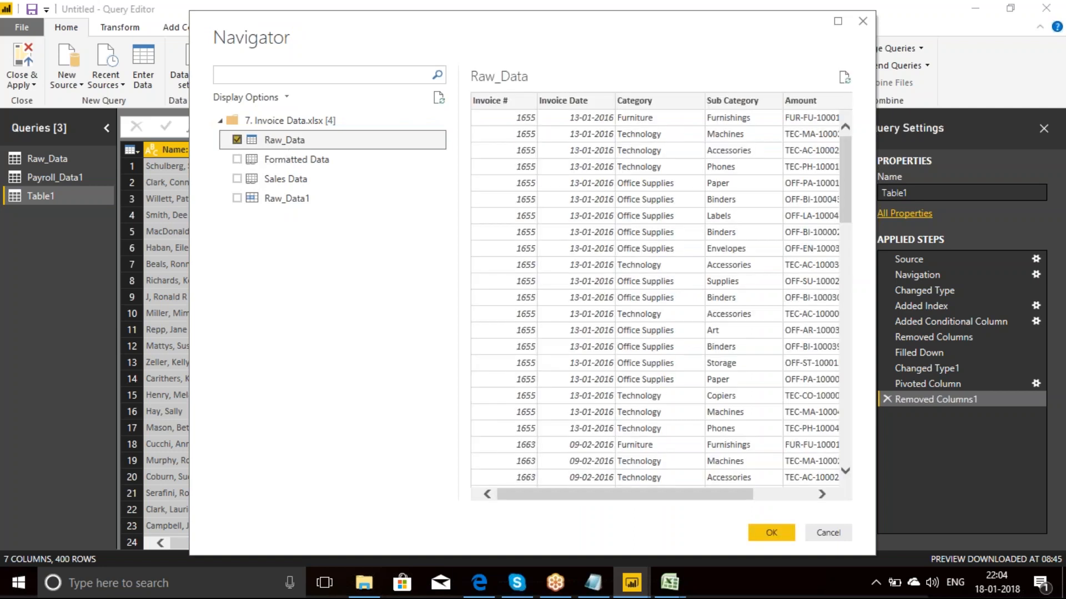
{"action": "left_click", "coordinate": [237, 139]}
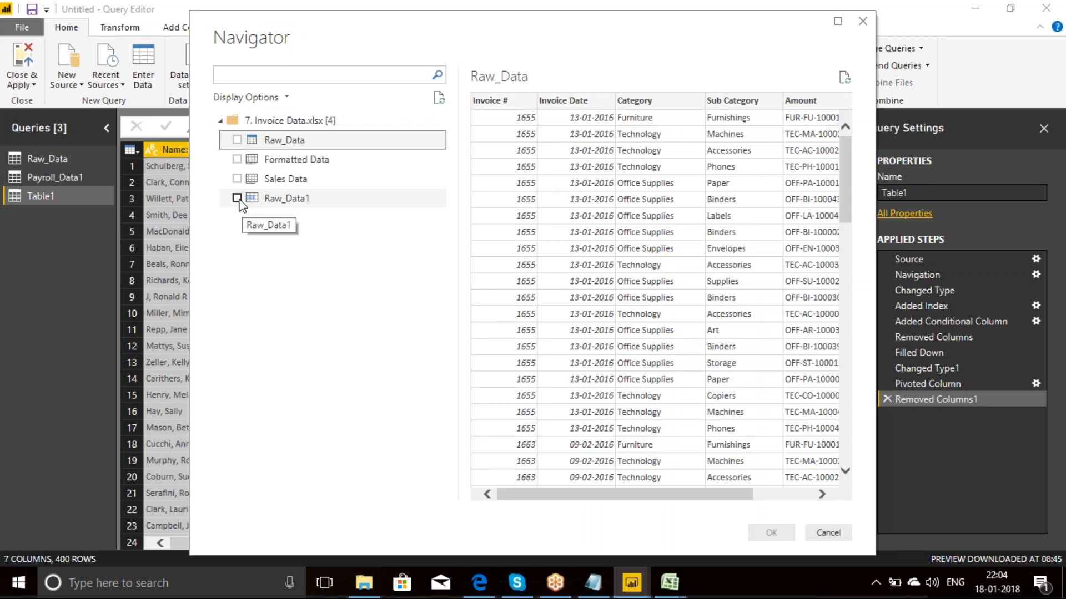
{"action": "left_click", "coordinate": [237, 199]}
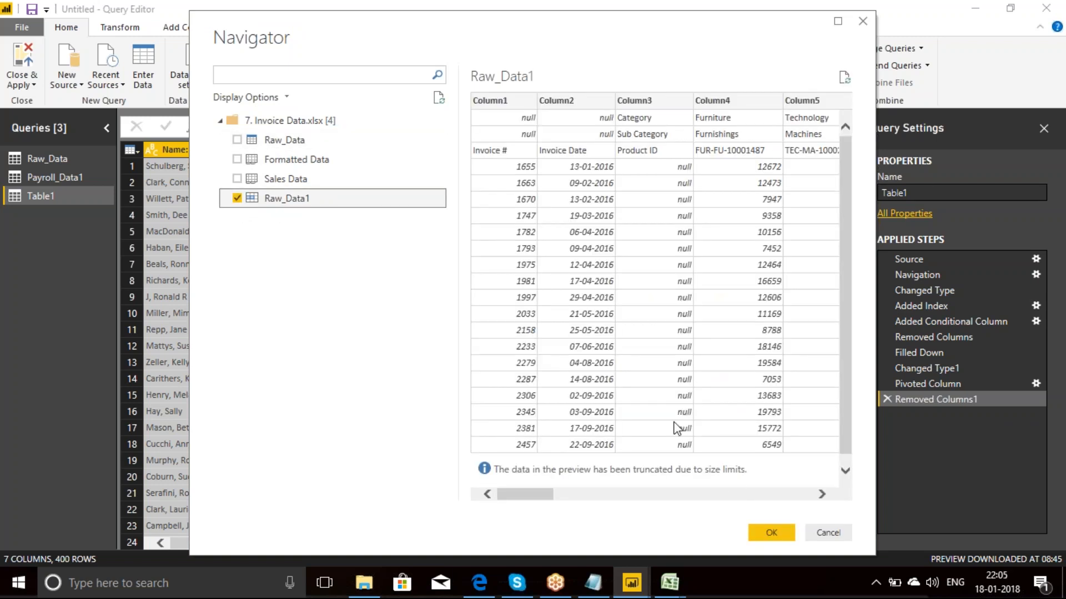
{"action": "left_click", "coordinate": [773, 533]}
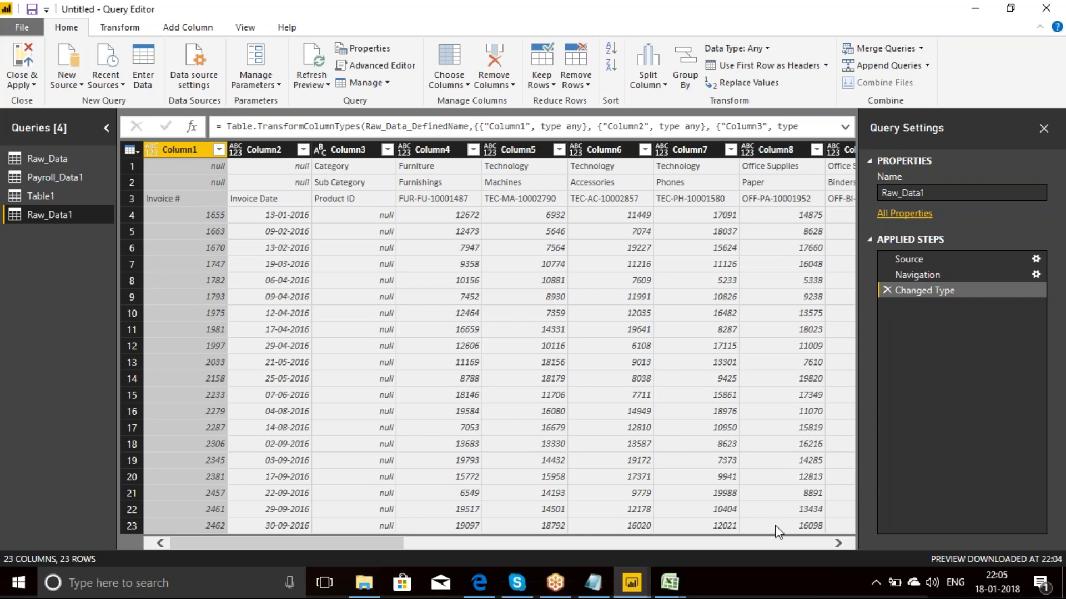
Step: Transpose the Raw_Data1 table and merge Column1, Column2 and Column3 using a custom | separator
{"action": "left_click", "coordinate": [132, 34]}
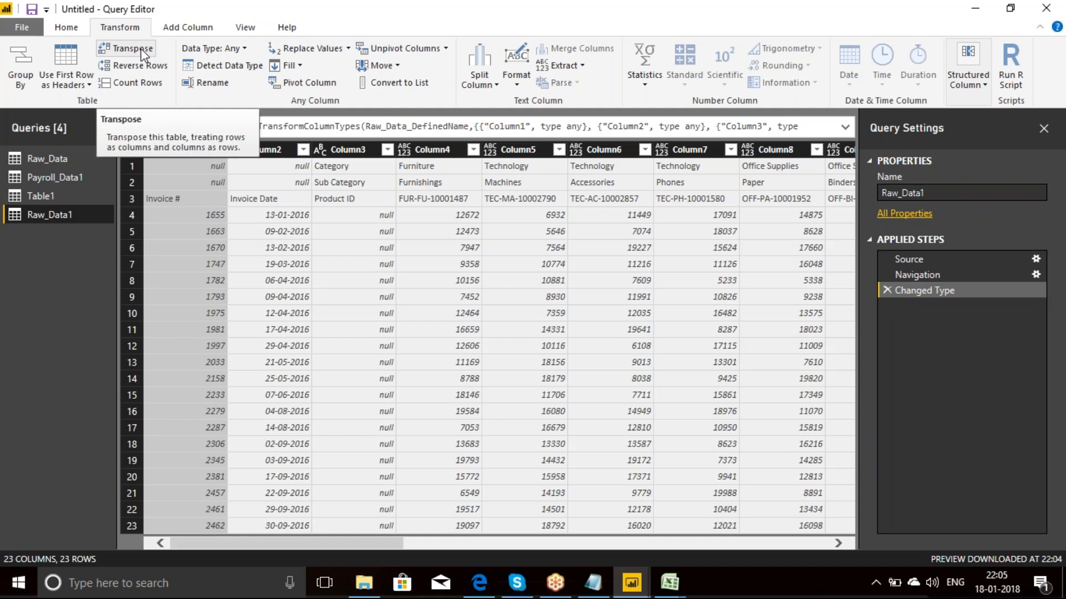
{"action": "left_click", "coordinate": [142, 53]}
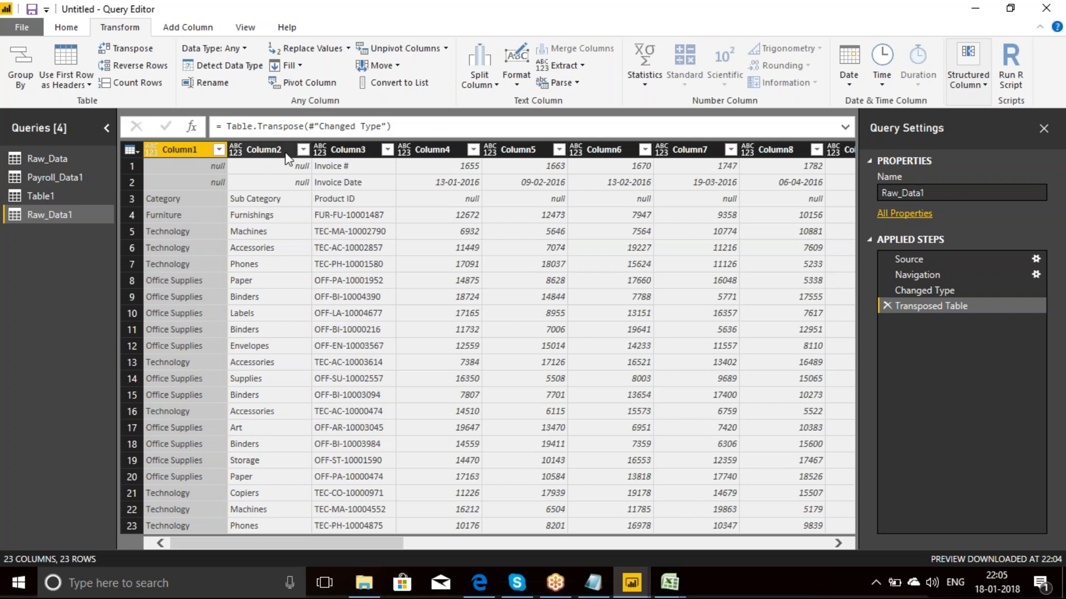
{"action": "left_click", "coordinate": [265, 150], "text": "ctrl"}
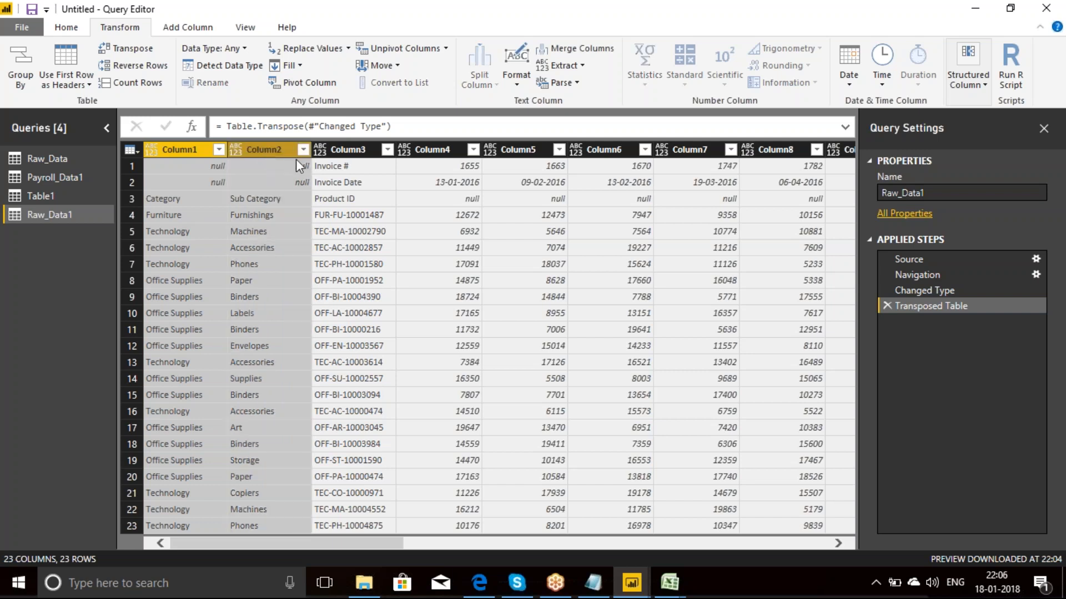
{"action": "left_click", "coordinate": [349, 152], "text": "ctrl"}
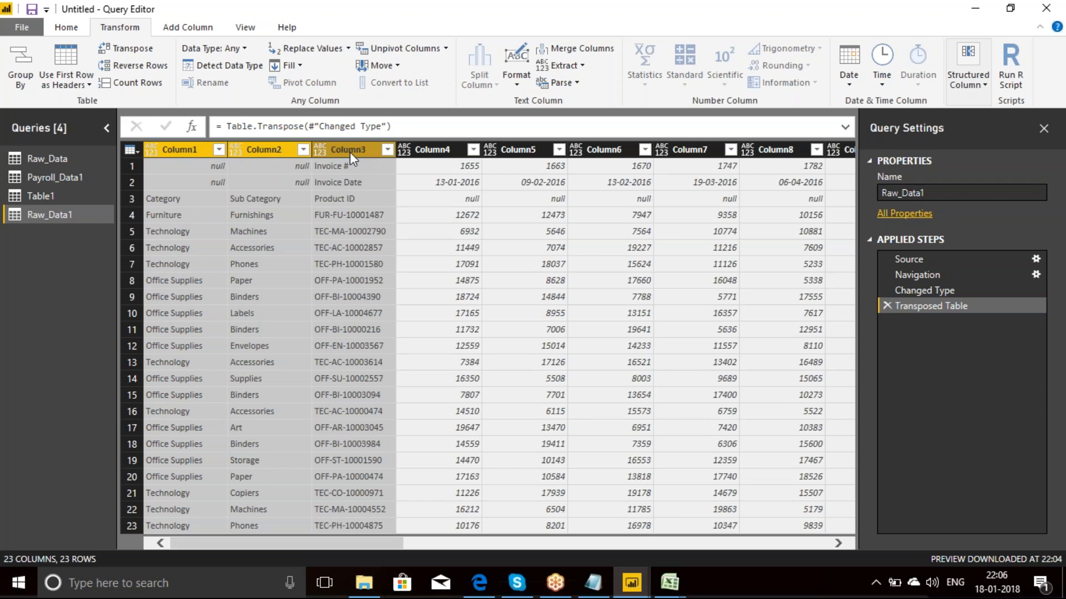
{"action": "left_click", "coordinate": [581, 50]}
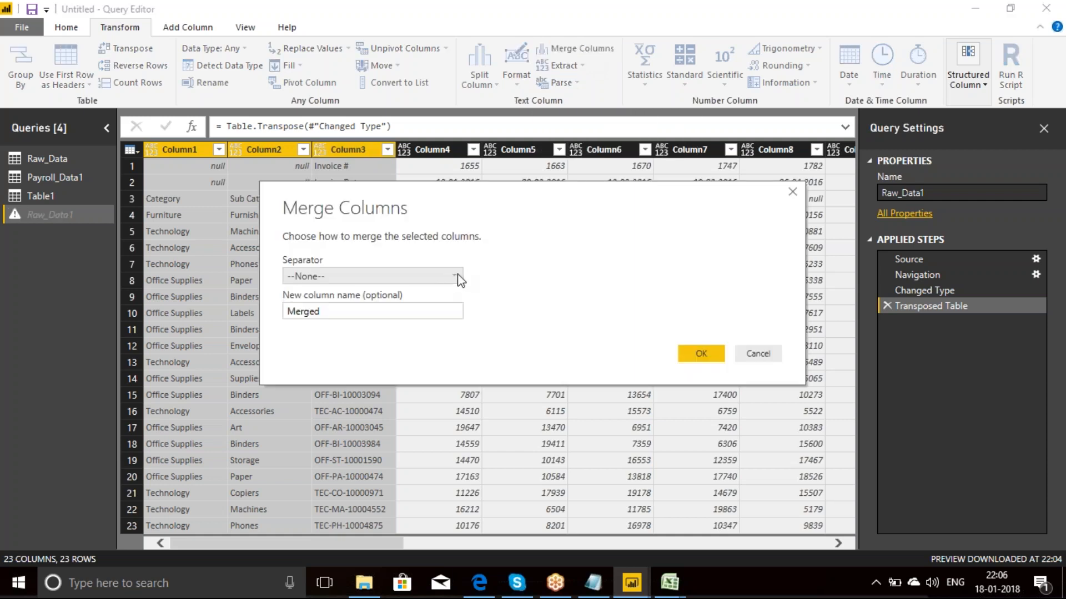
{"action": "left_click", "coordinate": [458, 280]}
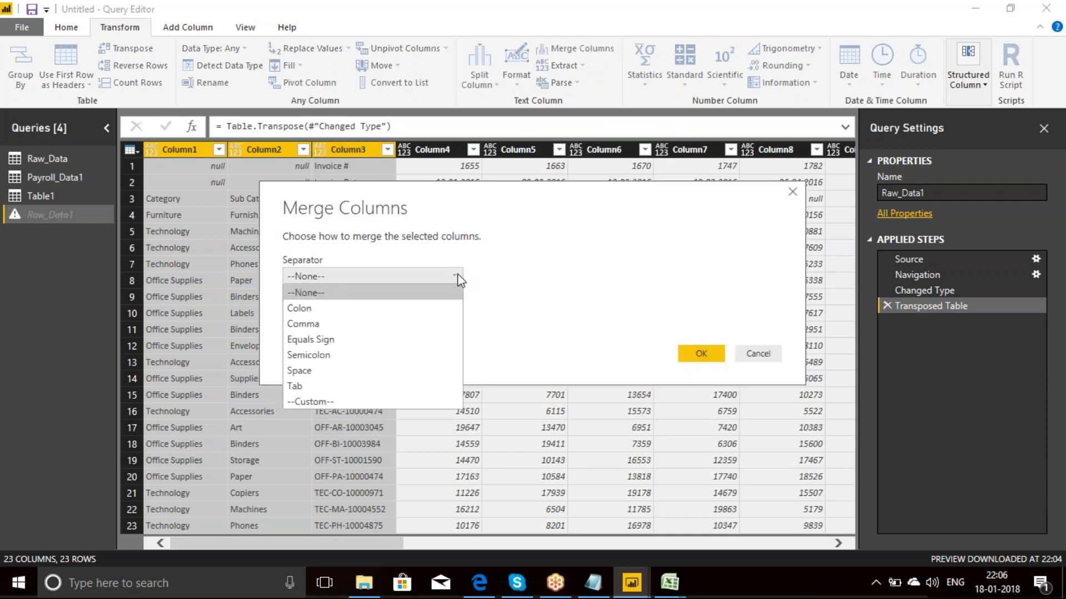
{"action": "left_click", "coordinate": [304, 401]}
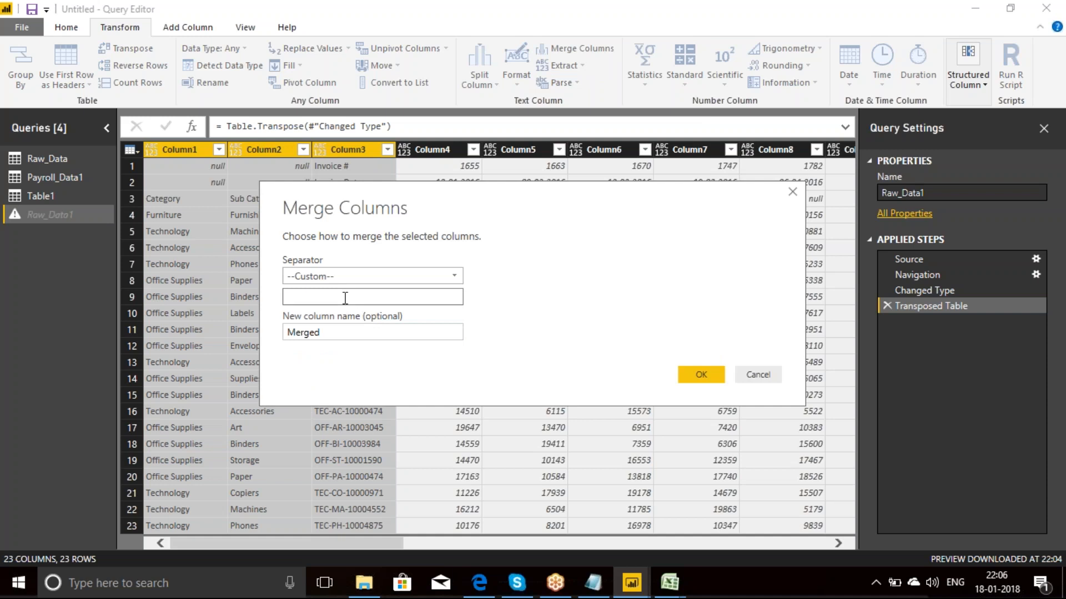
{"action": "left_click", "coordinate": [701, 375]}
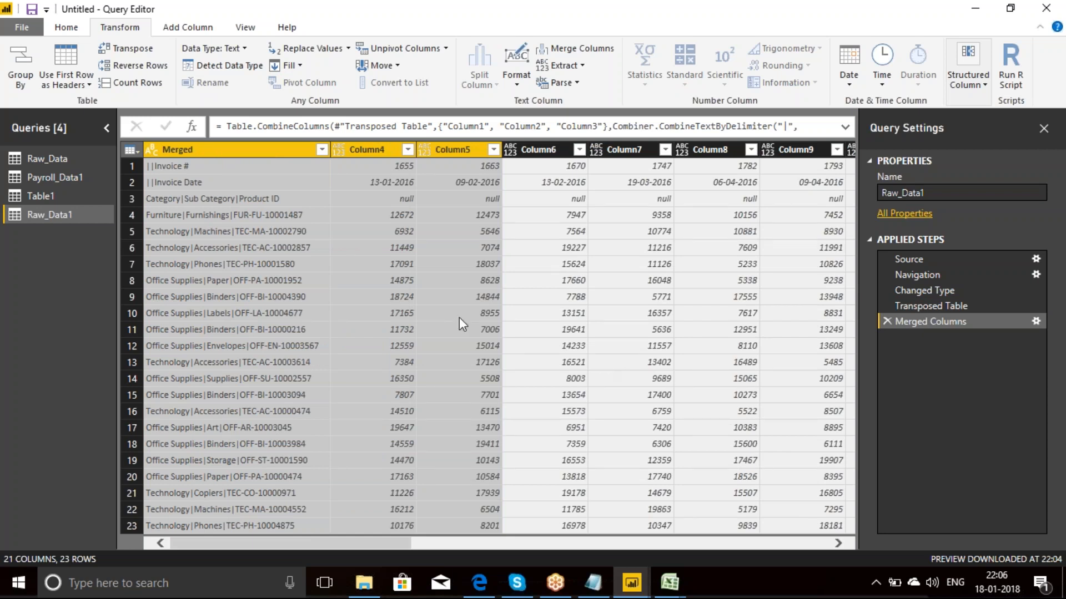
Step: Transpose the merged table back and promote its first row to column headers
{"action": "left_click", "coordinate": [145, 50]}
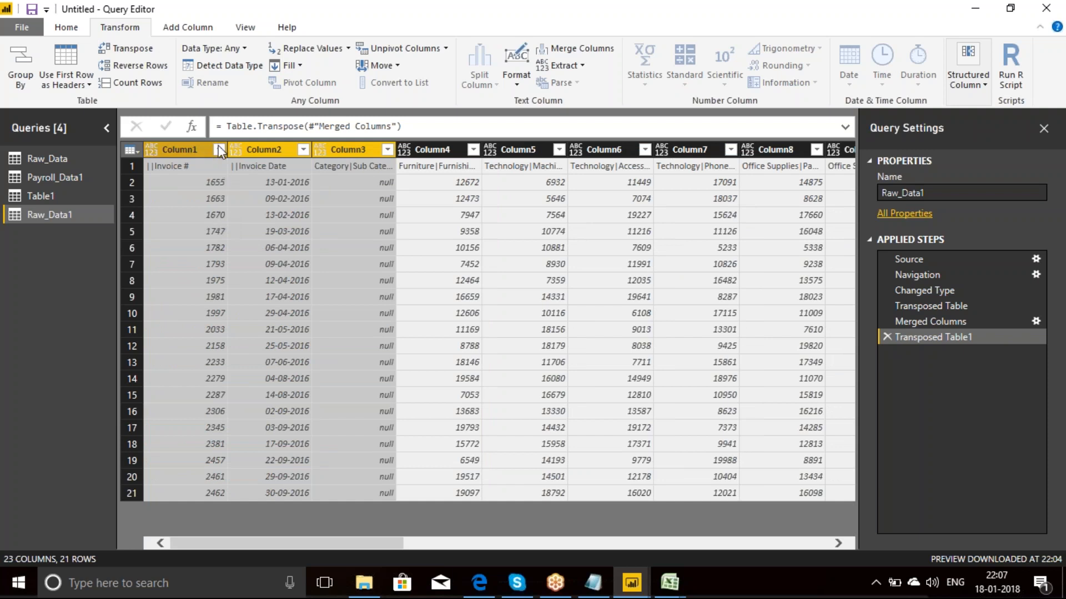
{"action": "left_click", "coordinate": [190, 148]}
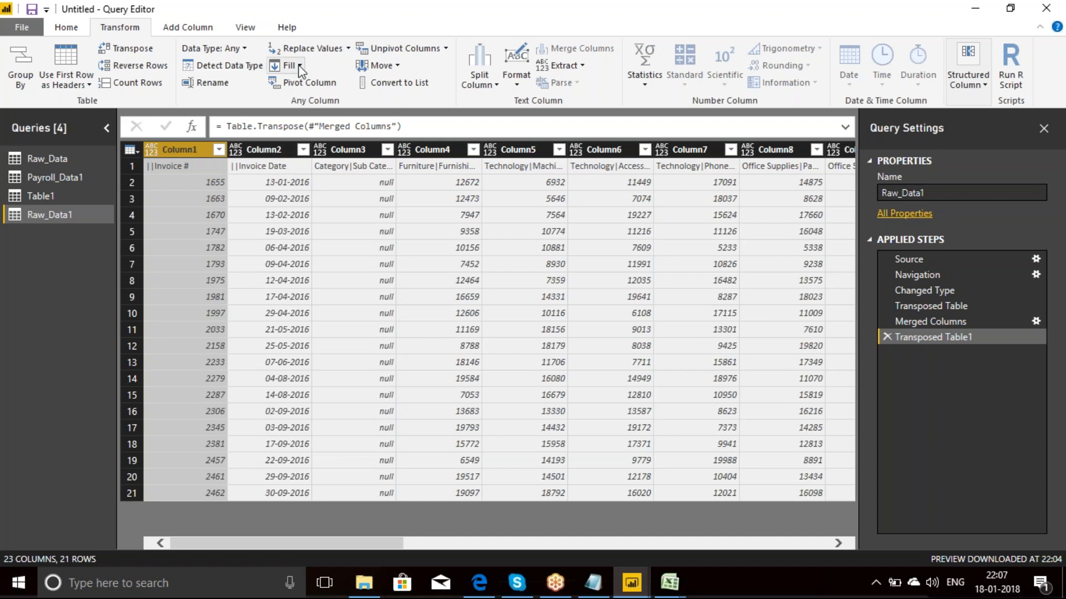
{"action": "left_click", "coordinate": [66, 27]}
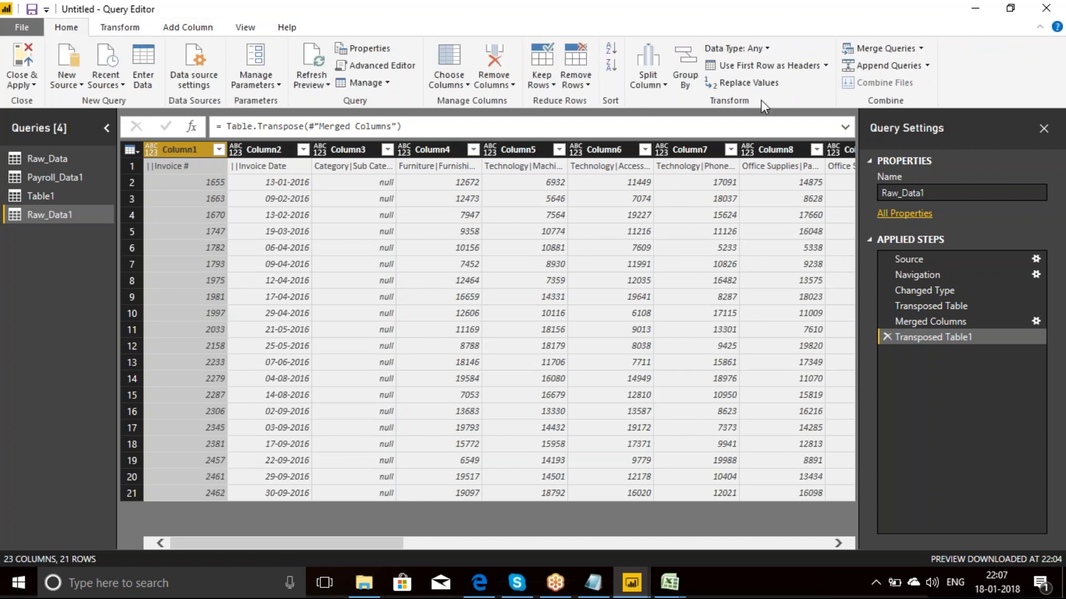
{"action": "left_click", "coordinate": [798, 70]}
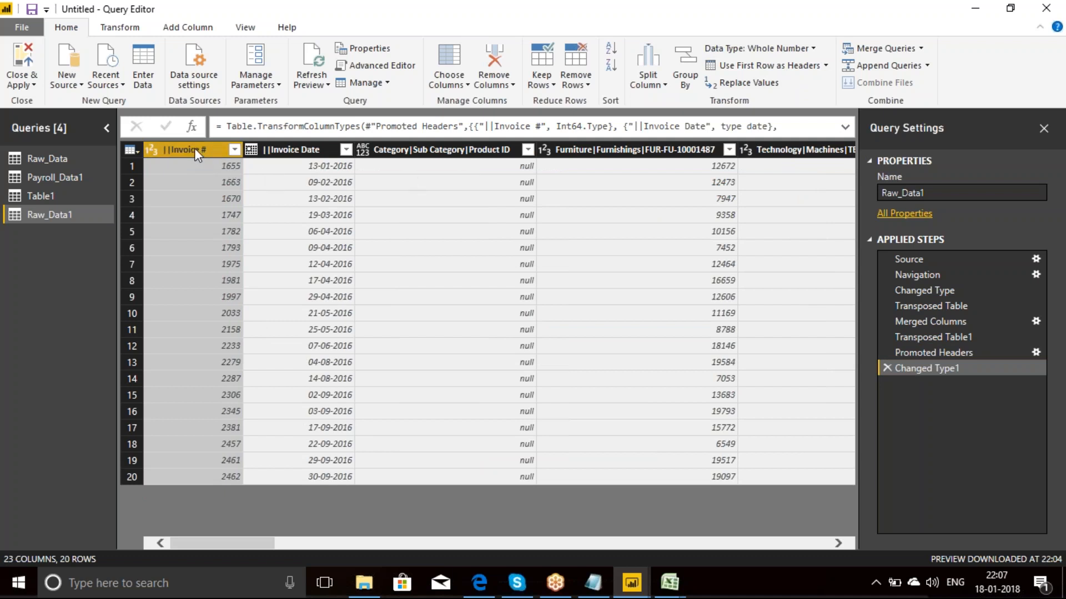
Step: Unpivot all columns other than the ||Invoice # and ||Invoice Date columns
{"action": "left_click", "coordinate": [287, 151], "text": "ctrl"}
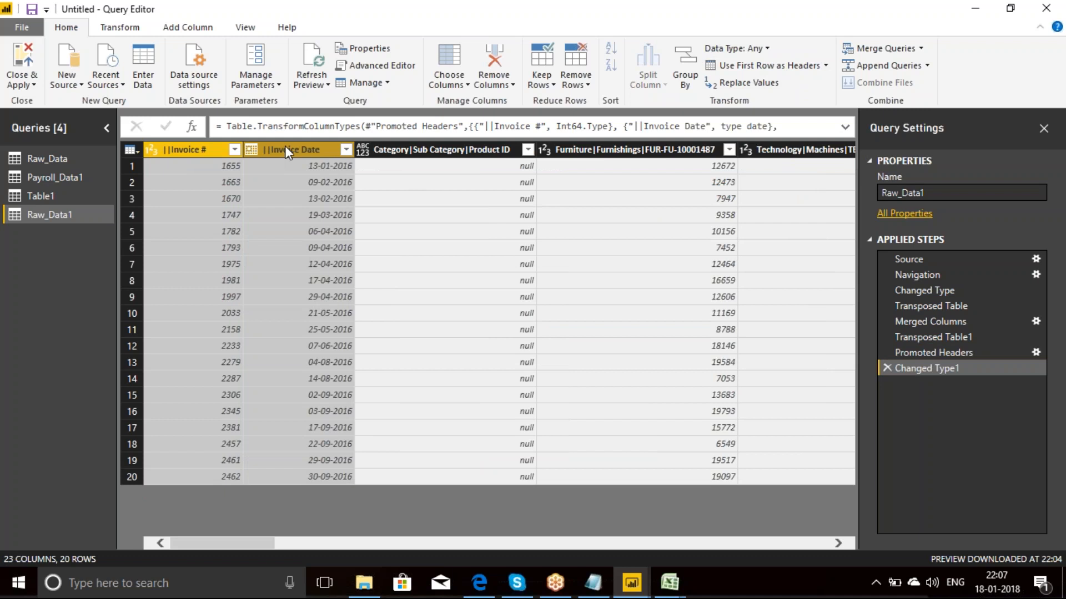
{"action": "right_click", "coordinate": [284, 145]}
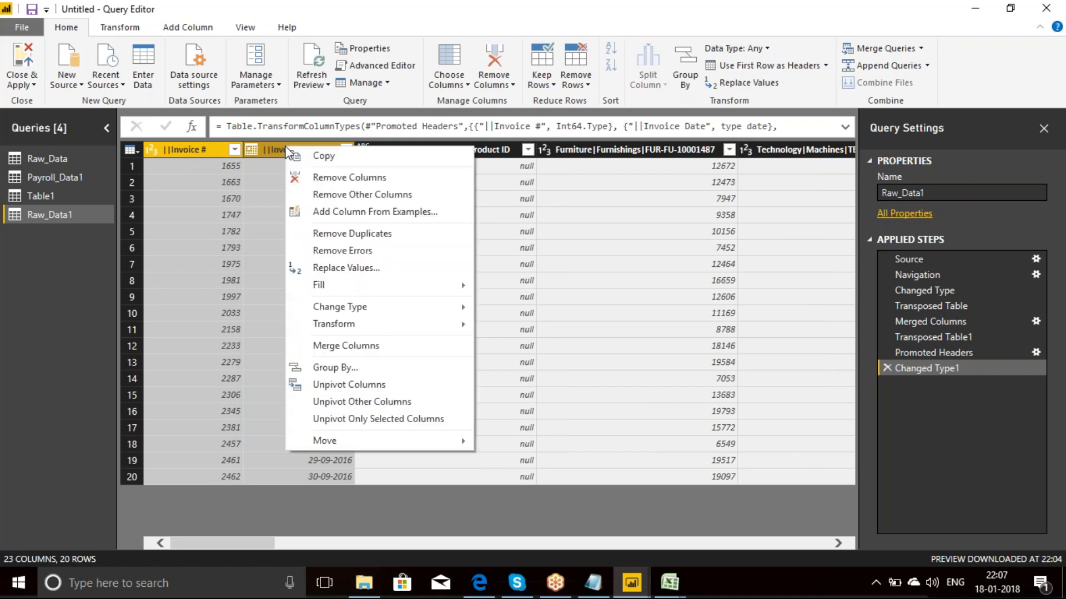
{"action": "left_click", "coordinate": [359, 401]}
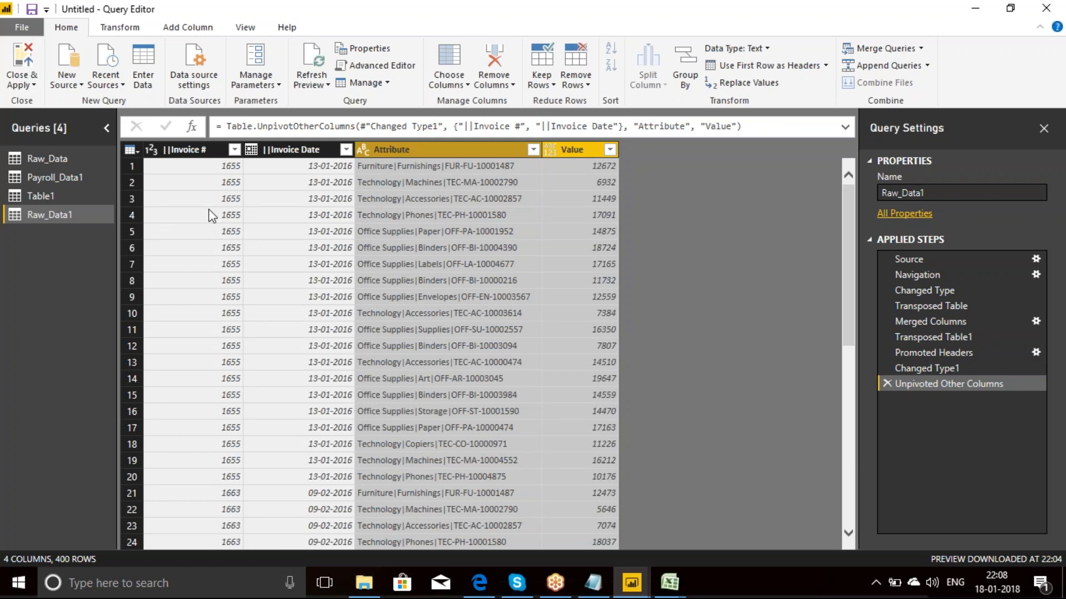
Step: Split the Attribute column by the custom | delimiter at each occurrence
{"action": "left_click", "coordinate": [192, 155]}
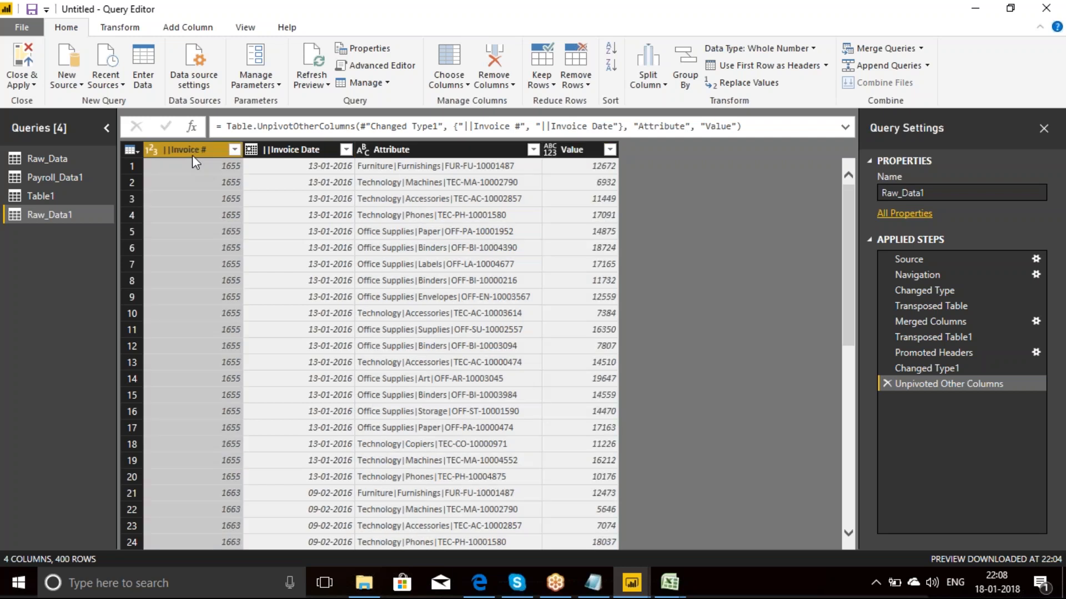
{"action": "left_click", "coordinate": [298, 151]}
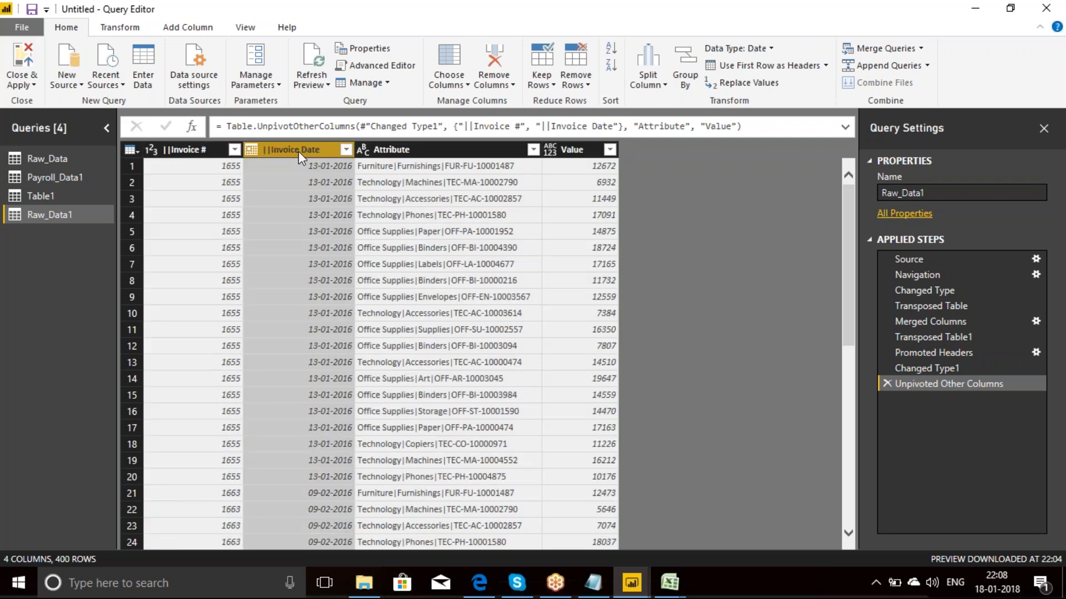
{"action": "left_click", "coordinate": [409, 151]}
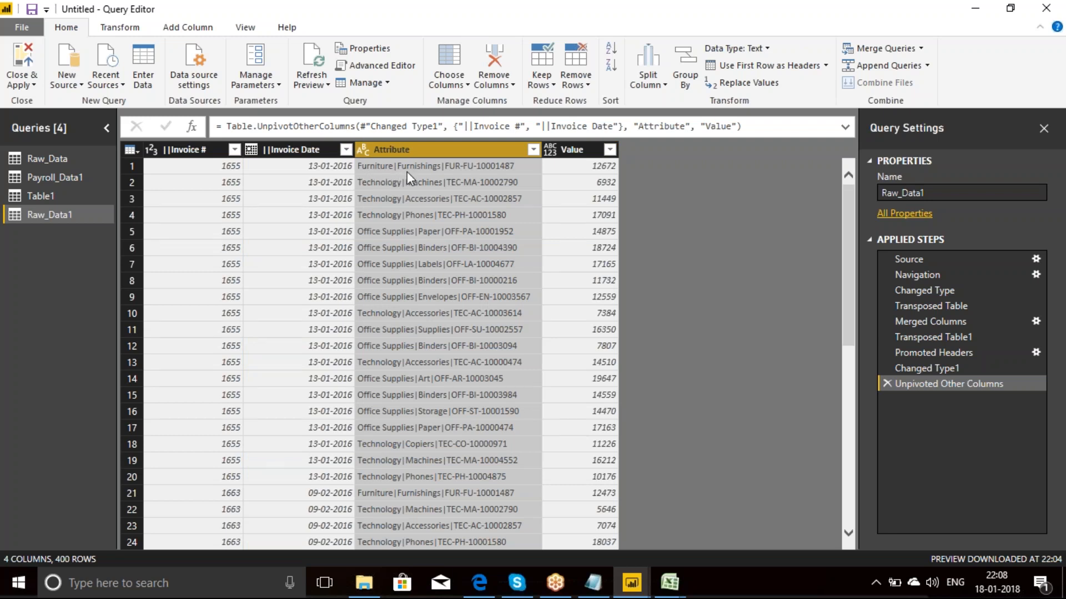
{"action": "right_click", "coordinate": [454, 151]}
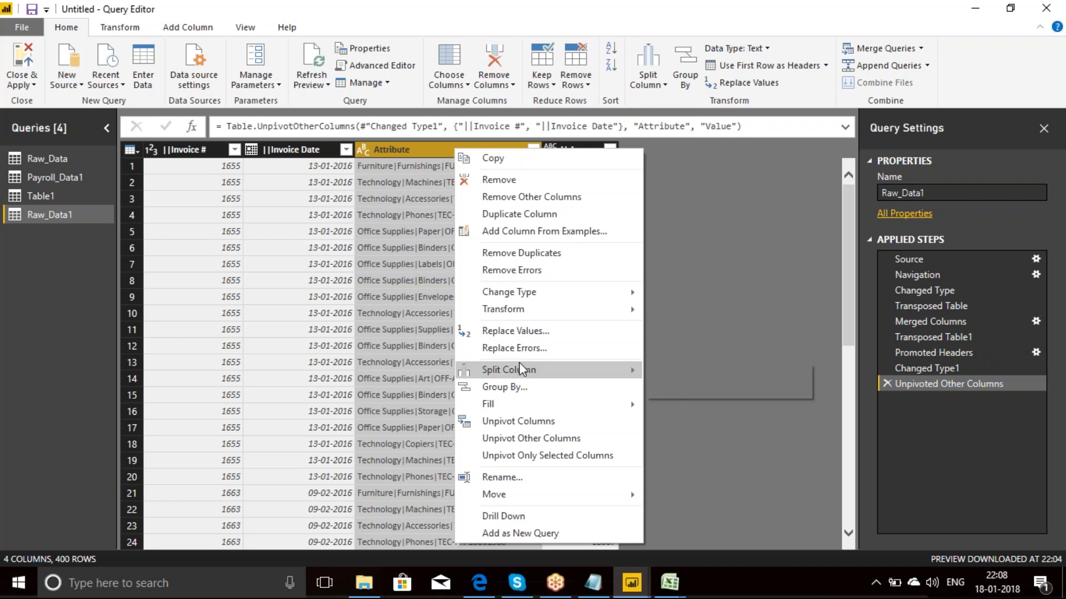
{"action": "mouse_move", "coordinate": [602, 376]}
{"action": "left_click", "coordinate": [691, 372]}
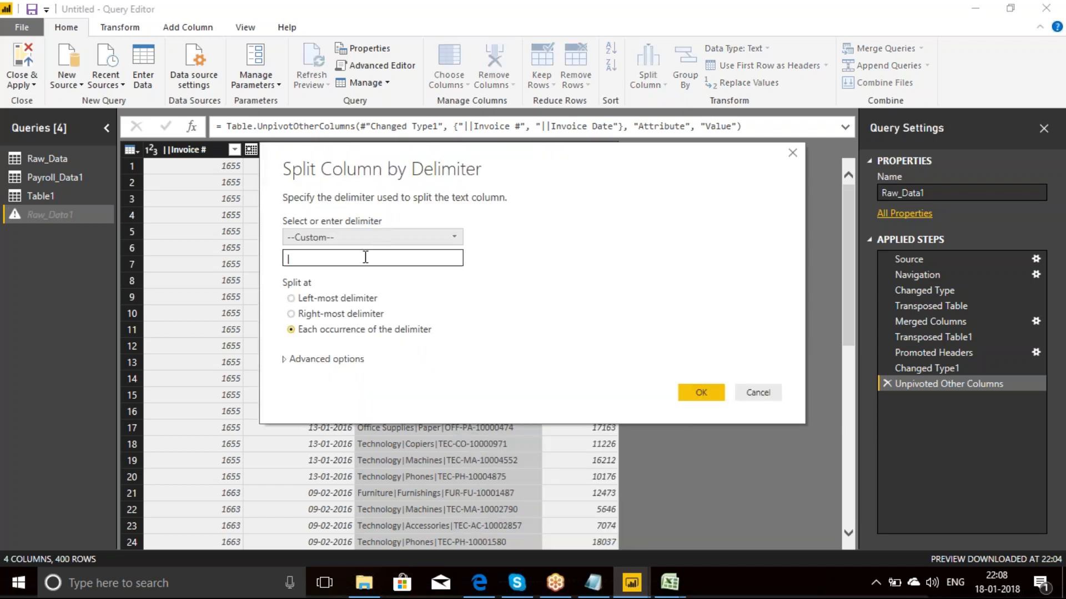
{"action": "left_click", "coordinate": [365, 257]}
{"action": "type", "text": "||"}
{"action": "left_click", "coordinate": [514, 296]}
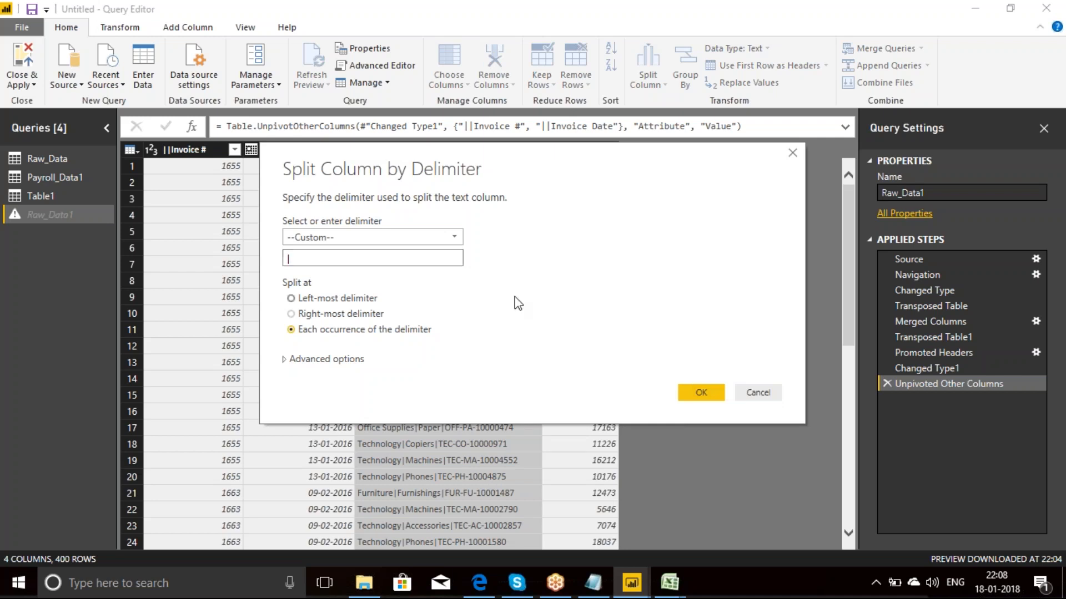
{"action": "left_click", "coordinate": [352, 332]}
{"action": "left_click", "coordinate": [709, 395]}
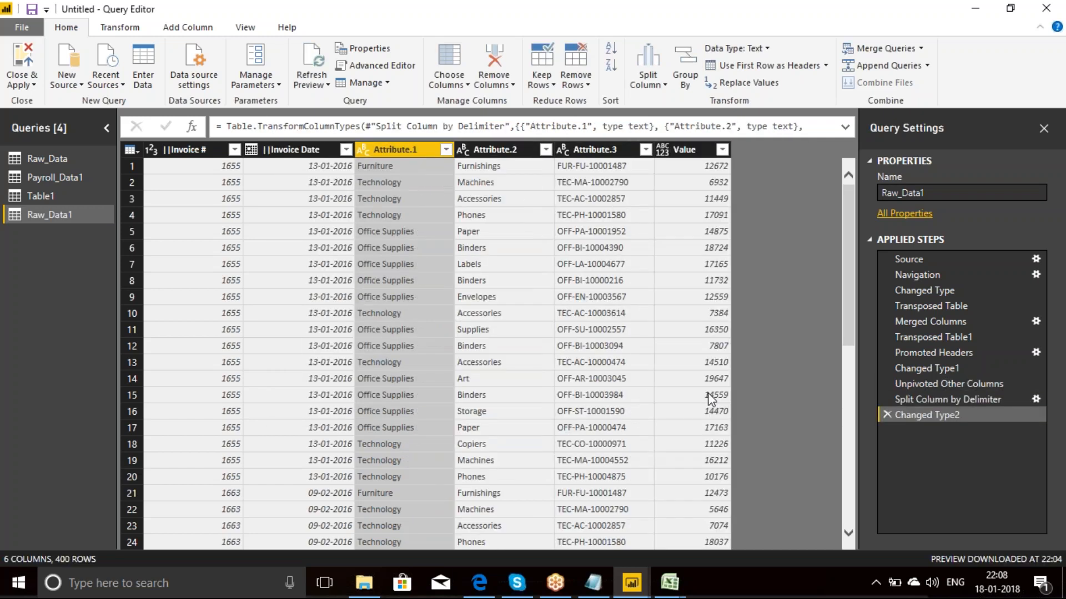
{"action": "double_click", "coordinate": [412, 149]}
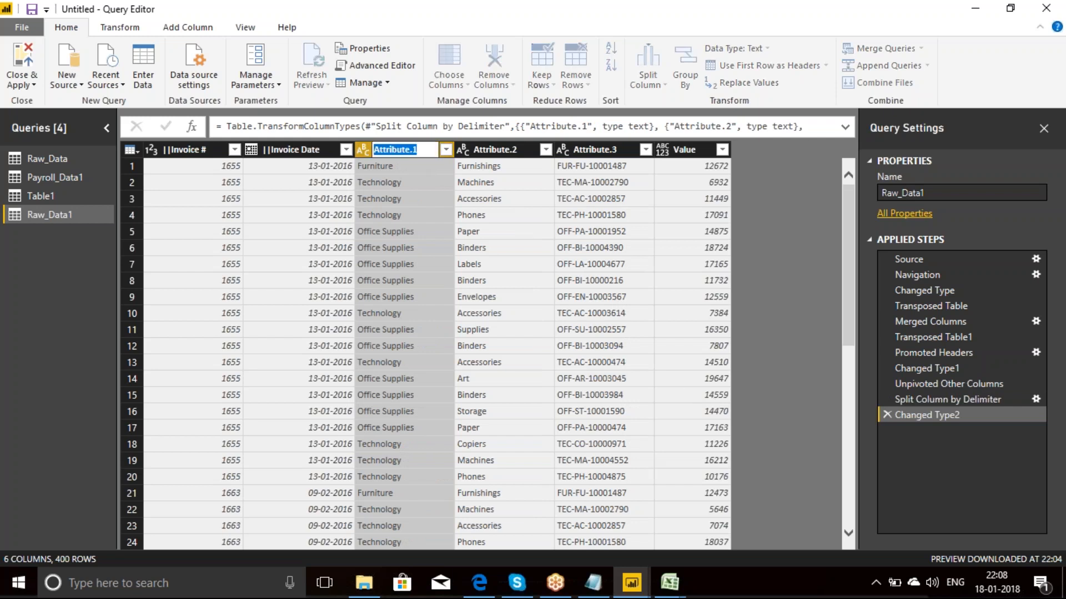
{"action": "left_click", "coordinate": [489, 151]}
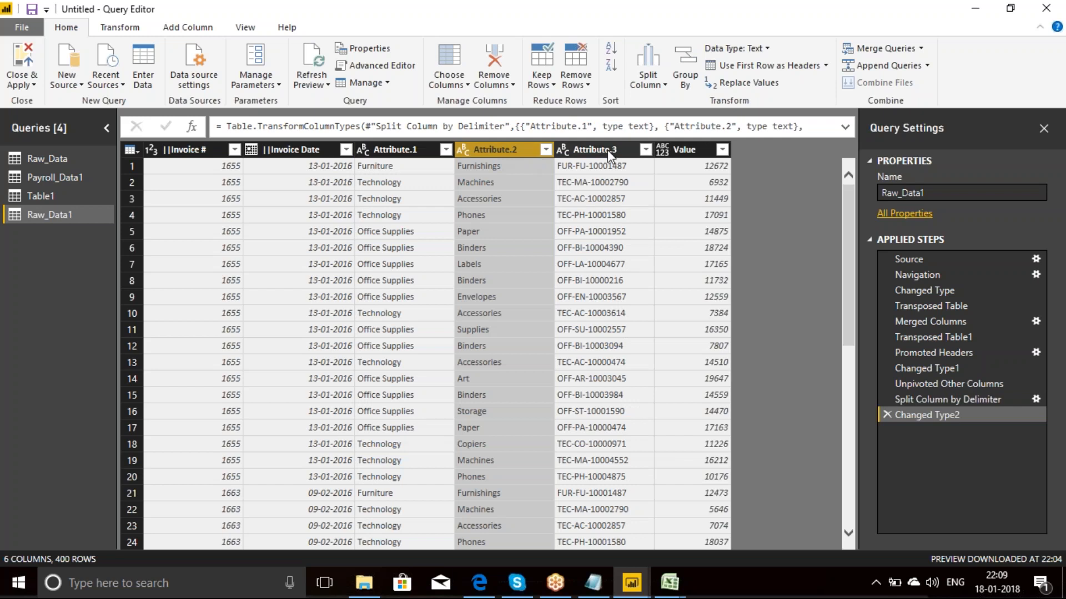
{"action": "left_click", "coordinate": [610, 151]}
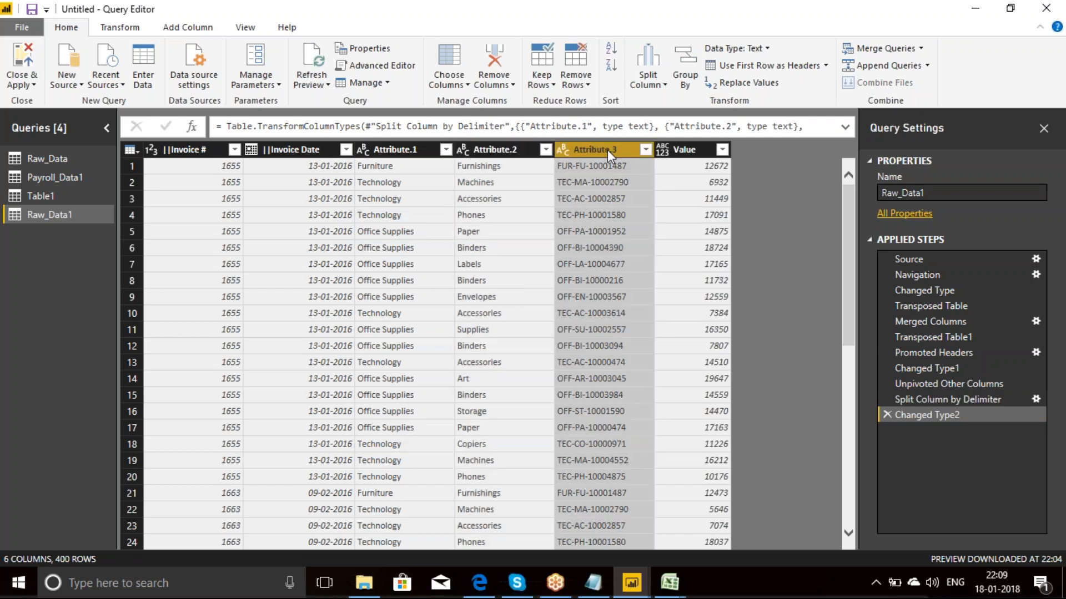
Step: Delete the Raw_Data1 query's applied steps from Changed Type2 back through Transposed Table, keeping Source, Navigation and Changed Type
{"action": "left_click", "coordinate": [888, 415]}
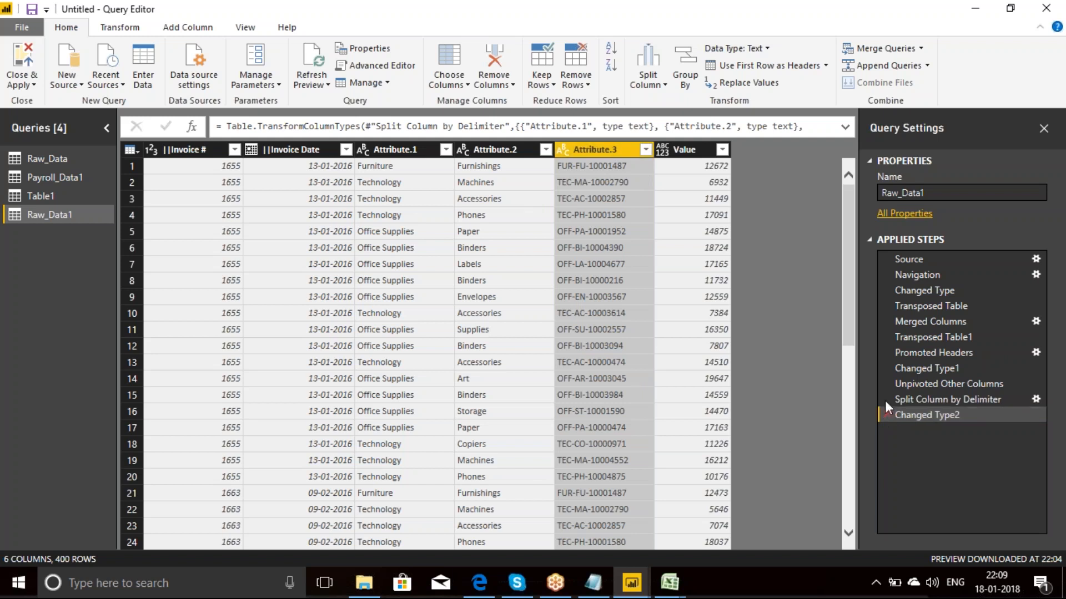
{"action": "left_click", "coordinate": [887, 399]}
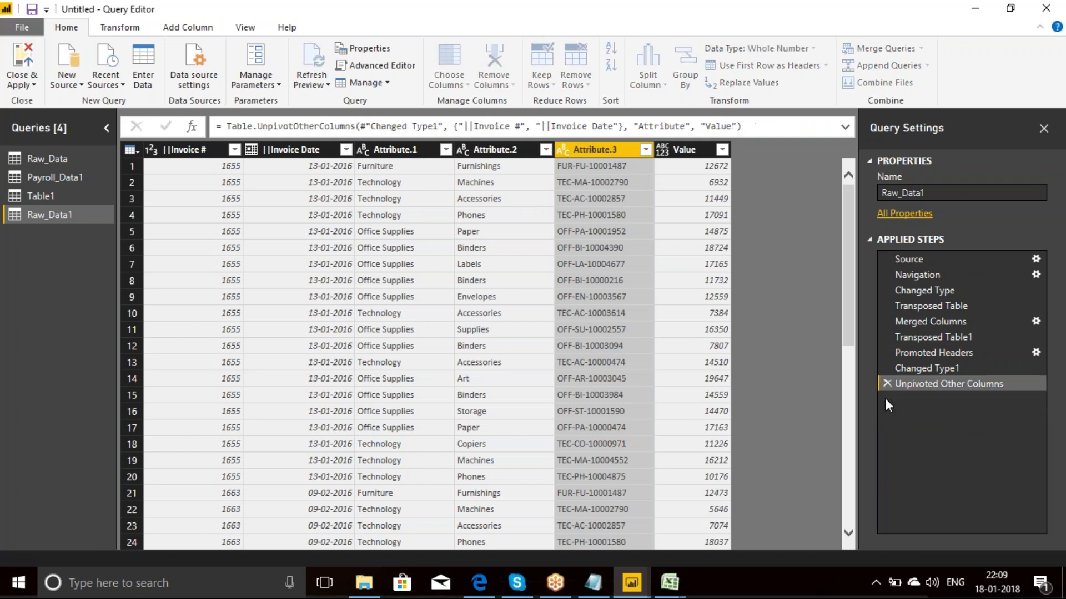
{"action": "left_click", "coordinate": [886, 384]}
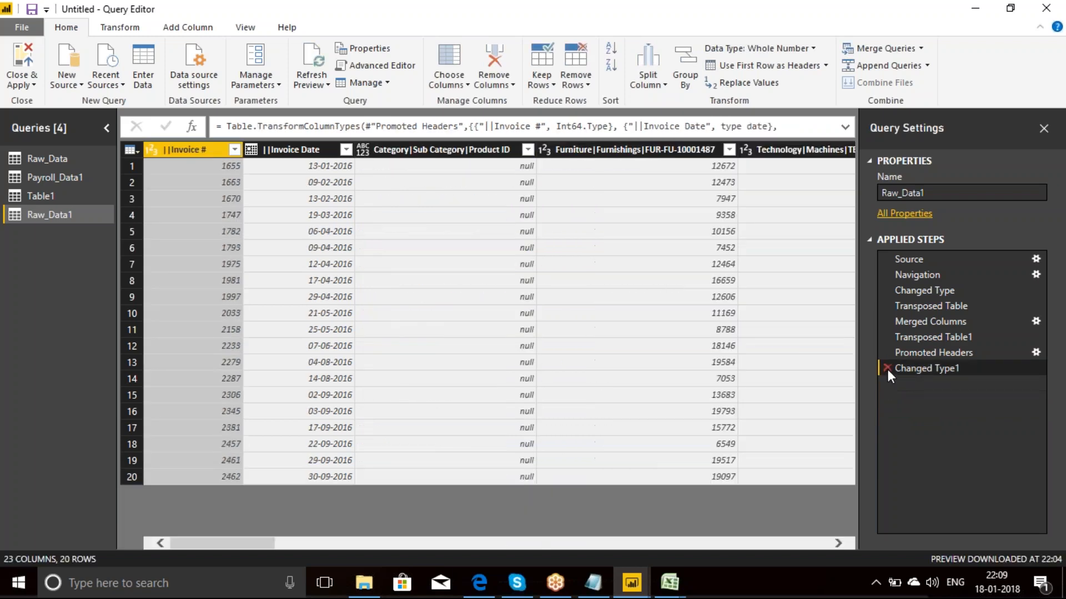
{"action": "left_click", "coordinate": [887, 369]}
{"action": "left_click", "coordinate": [887, 353]}
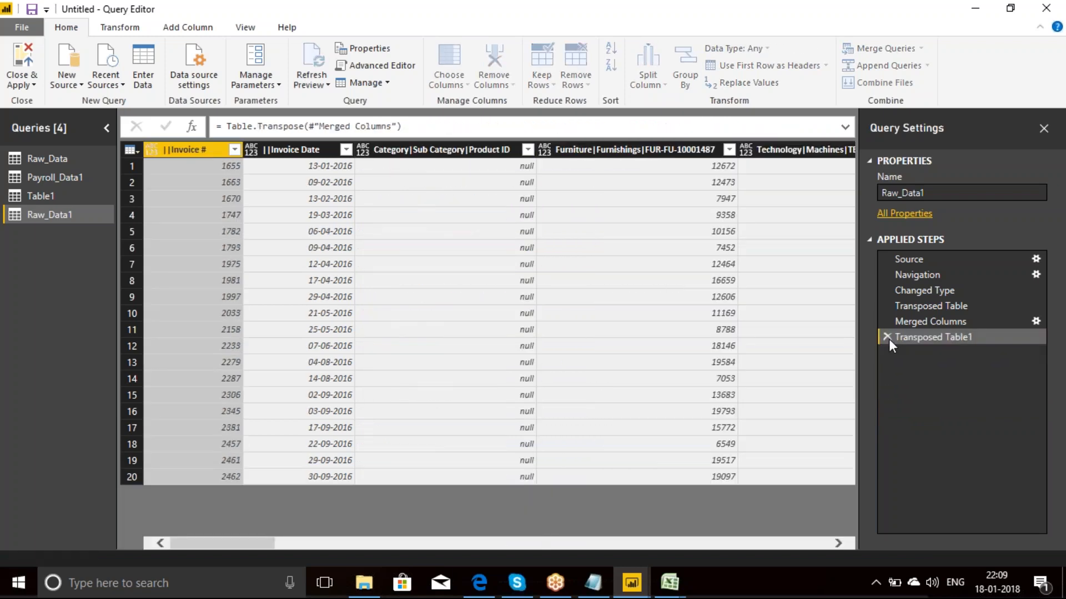
{"action": "left_click", "coordinate": [887, 337]}
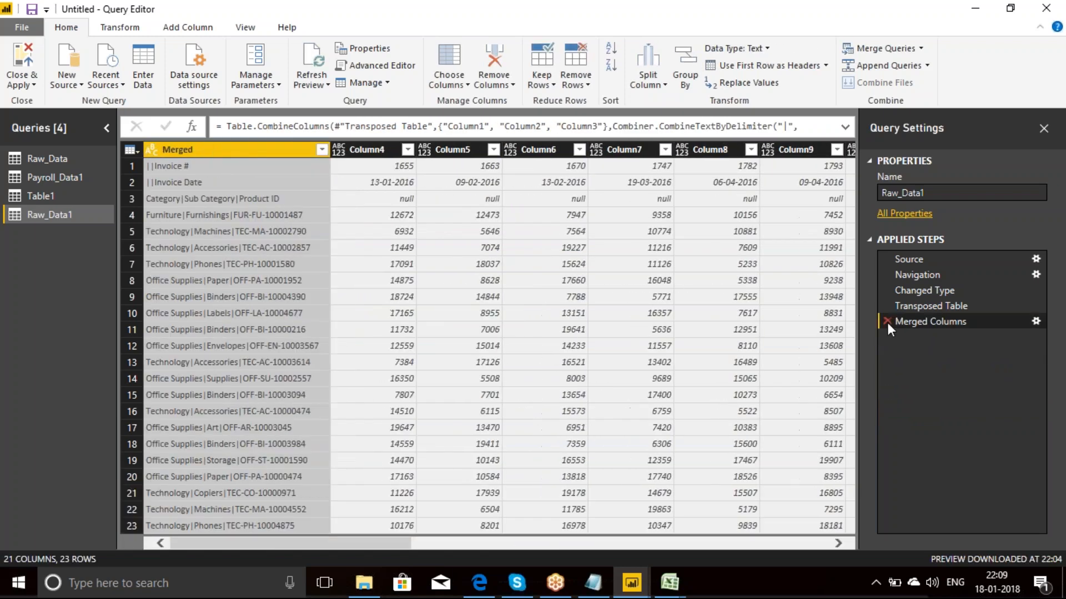
{"action": "left_click", "coordinate": [887, 322]}
{"action": "left_click", "coordinate": [886, 306]}
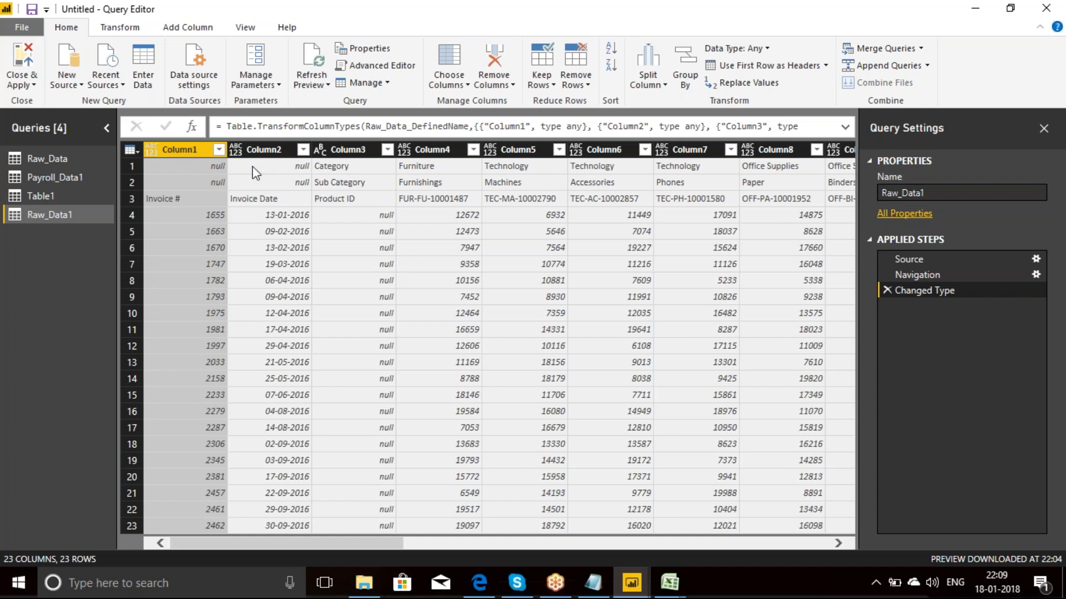
Step: Transpose the Raw_Data1 table so its header rows become columns
{"action": "left_click", "coordinate": [130, 164]}
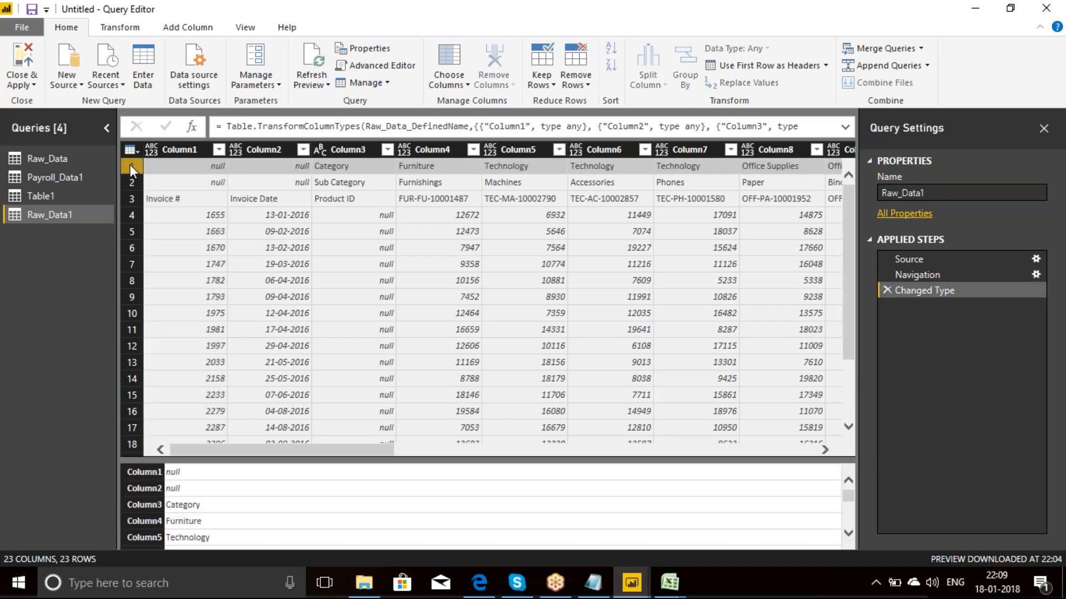
{"action": "left_click", "coordinate": [197, 142]}
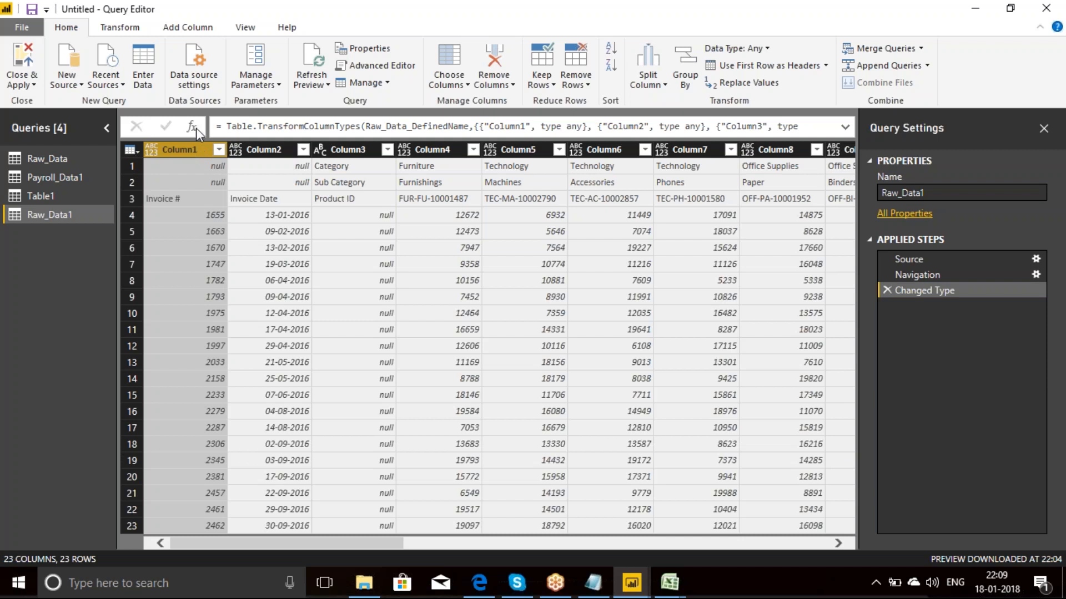
{"action": "left_click", "coordinate": [102, 28]}
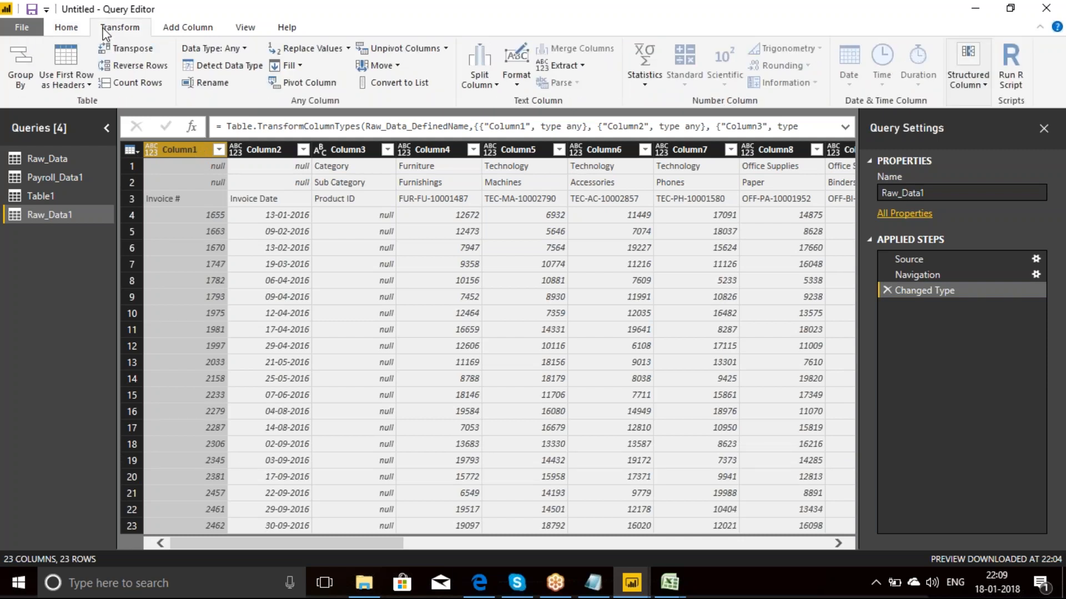
{"action": "left_click", "coordinate": [138, 48]}
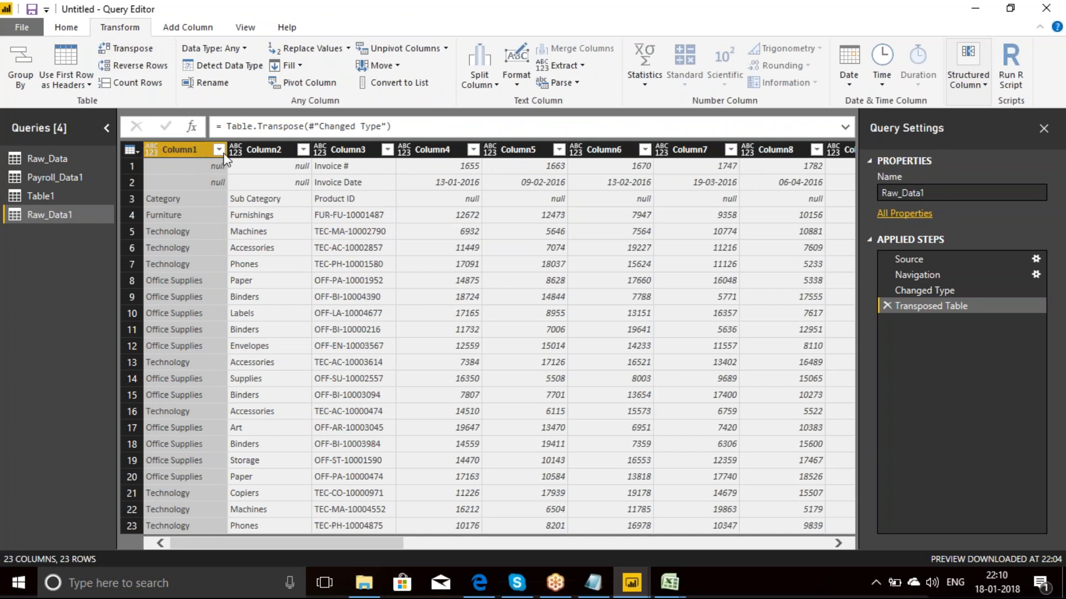
Step: Merge Column1, Column2 and Column3 with the custom separator |, keeping the new column name Merged
{"action": "left_click", "coordinate": [270, 151], "text": "shift"}
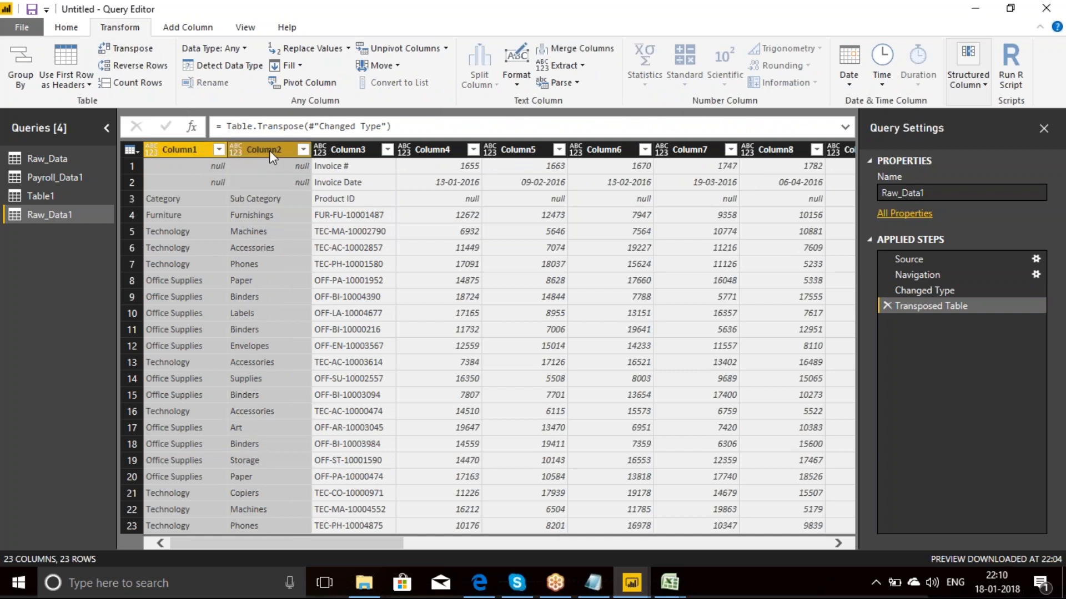
{"action": "left_click", "coordinate": [347, 149], "text": "shift"}
{"action": "left_click", "coordinate": [591, 51]}
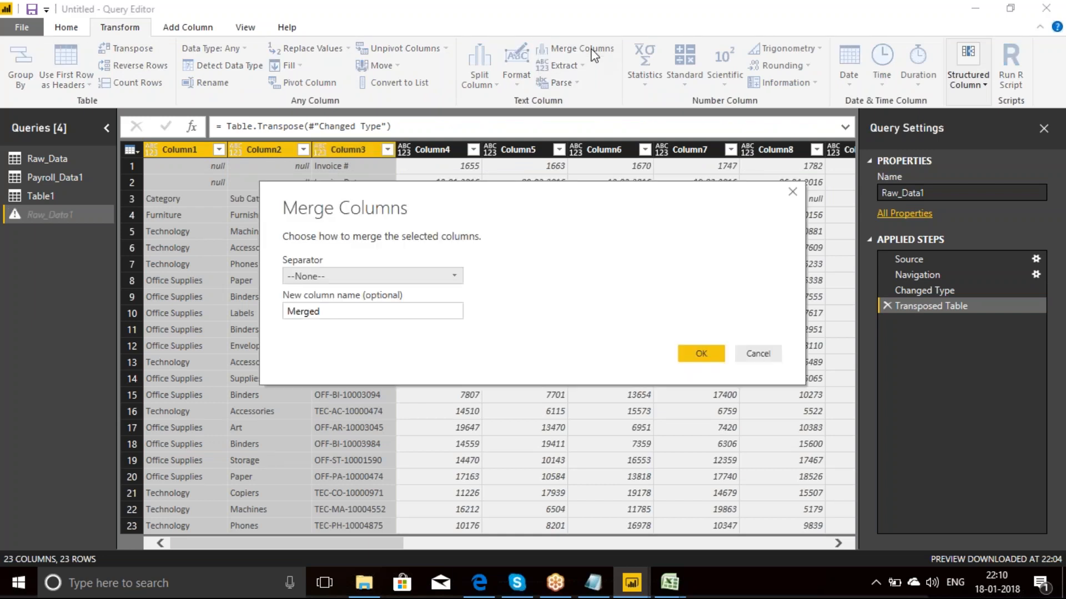
{"action": "left_click", "coordinate": [454, 275]}
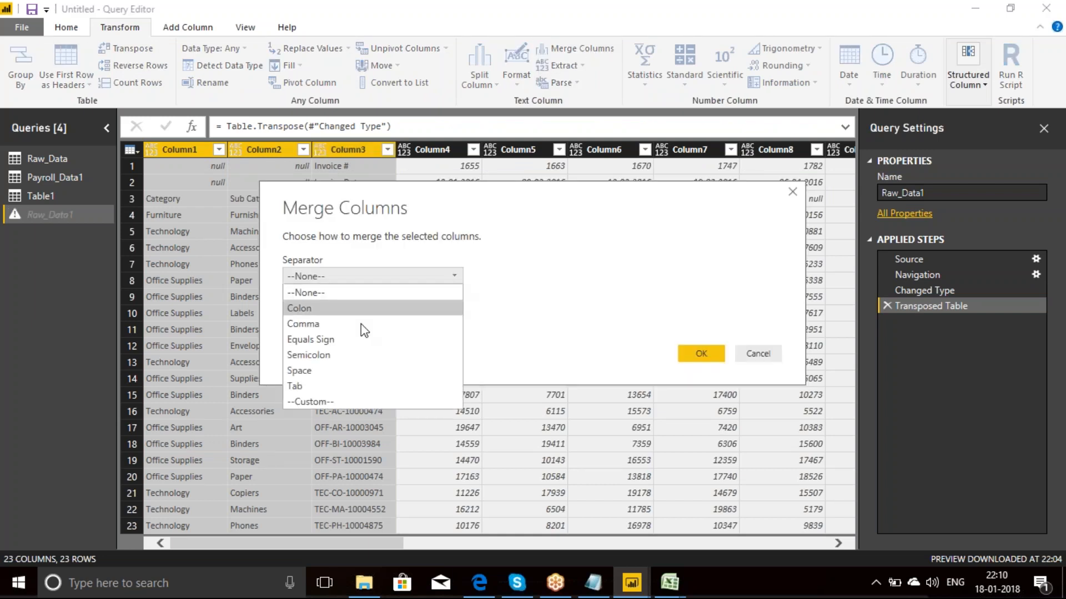
{"action": "left_click", "coordinate": [309, 402]}
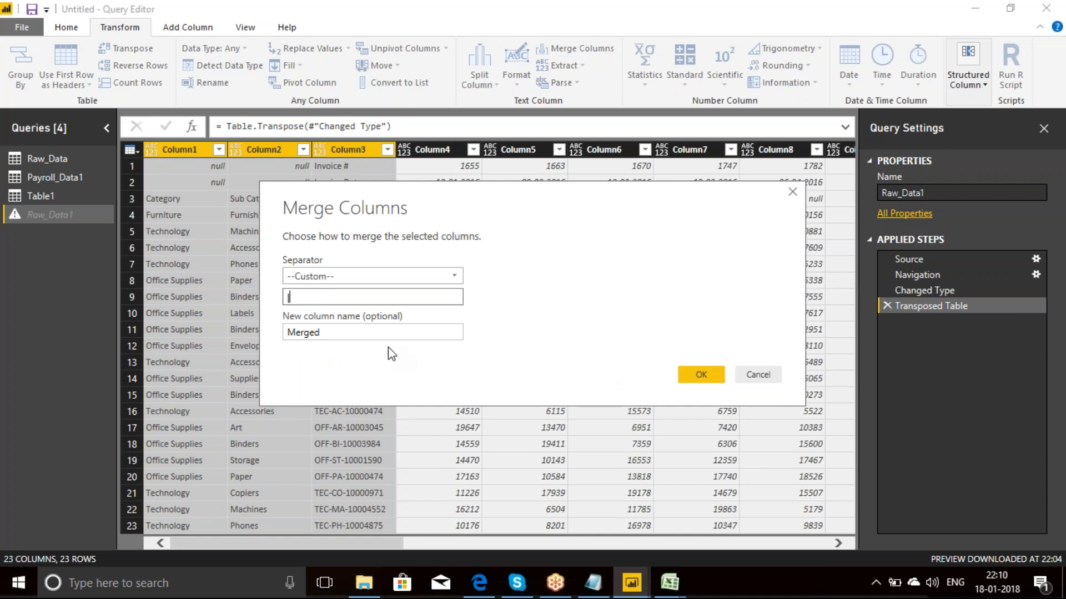
{"action": "left_click", "coordinate": [697, 372]}
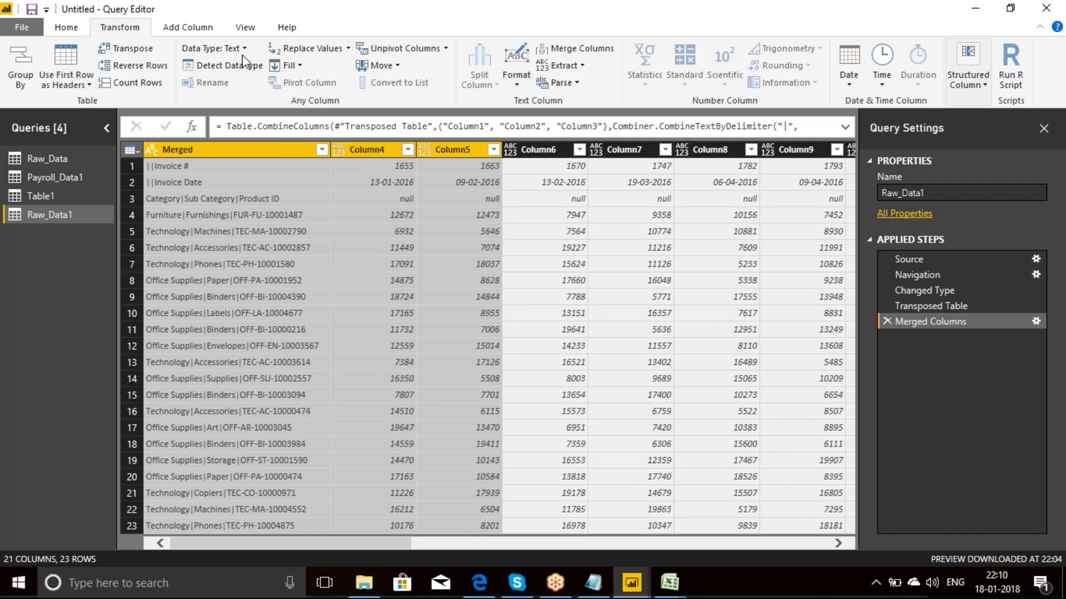
Step: Transpose the merged table back to its original orientation and use its first row as headers
{"action": "left_click", "coordinate": [140, 51]}
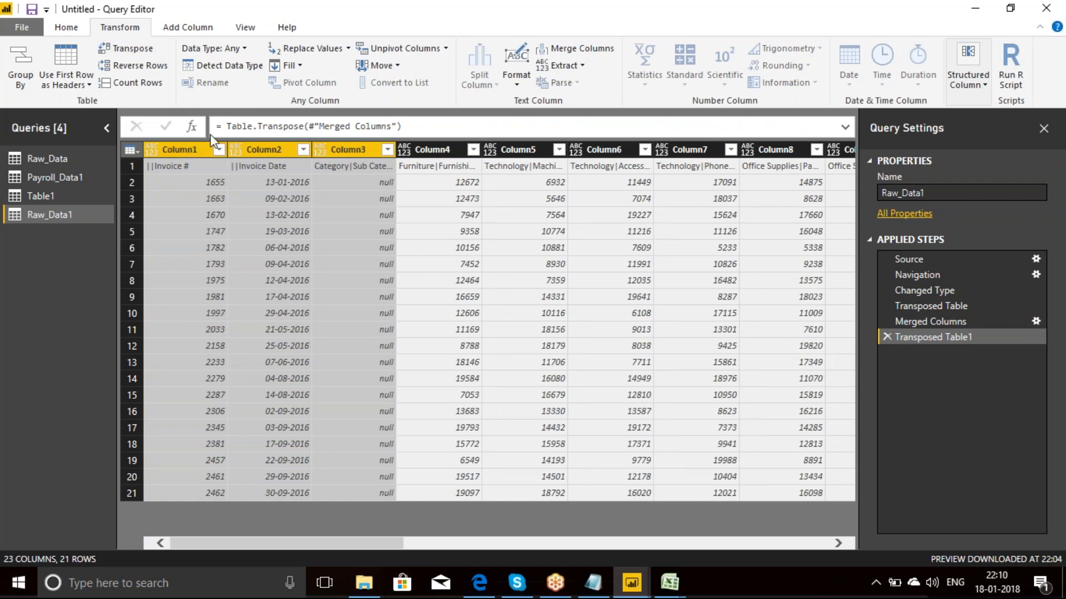
{"action": "left_click", "coordinate": [78, 29]}
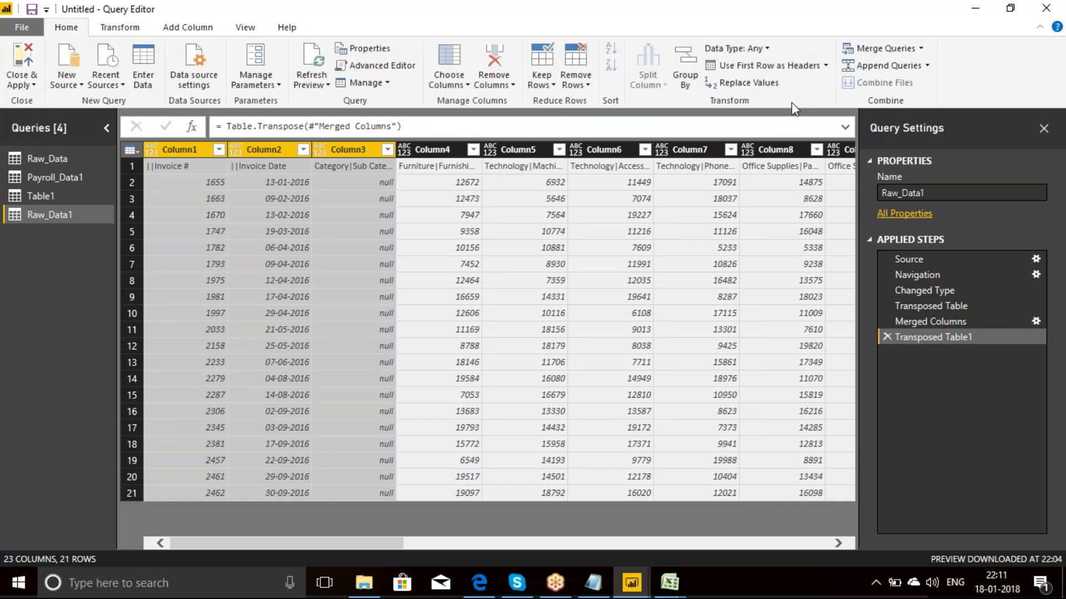
{"action": "left_click", "coordinate": [811, 67]}
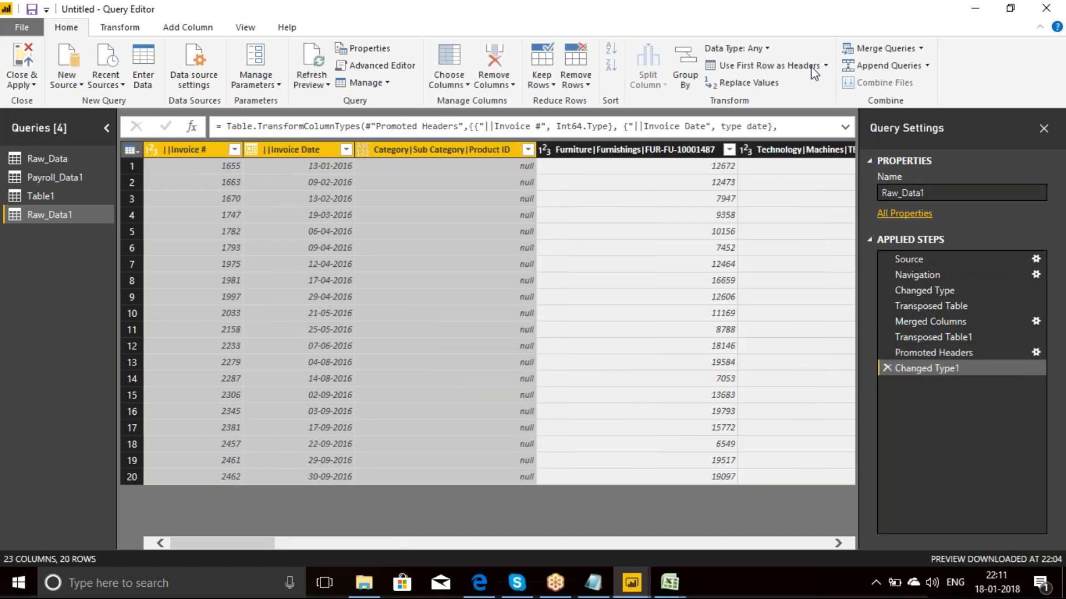
Step: Unpivot every column except ||Invoice # and ||Invoice Date
{"action": "left_click", "coordinate": [192, 148]}
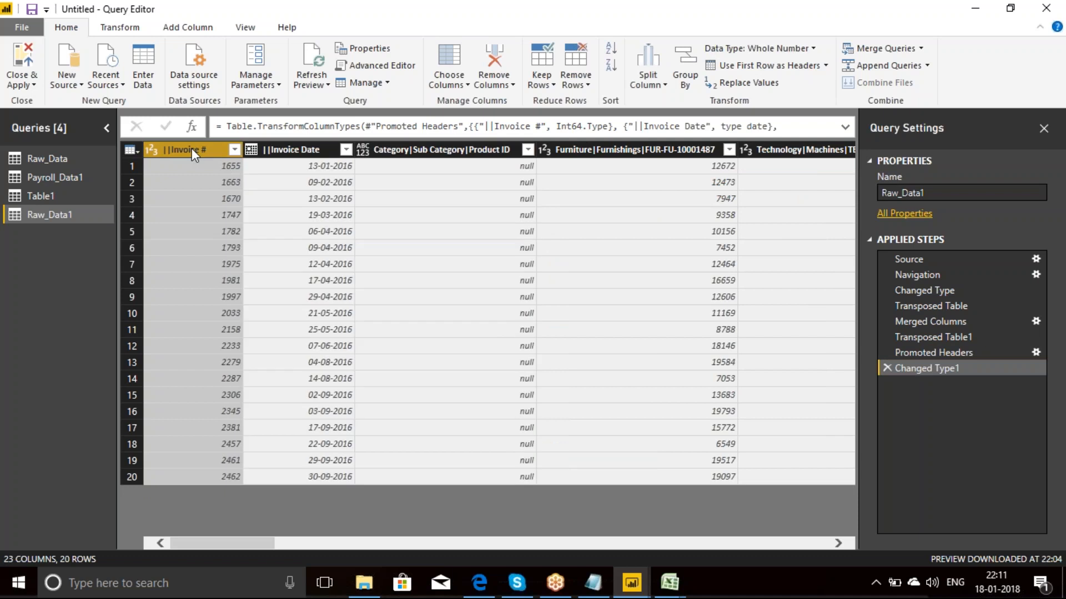
{"action": "left_click", "coordinate": [293, 151], "text": "ctrl"}
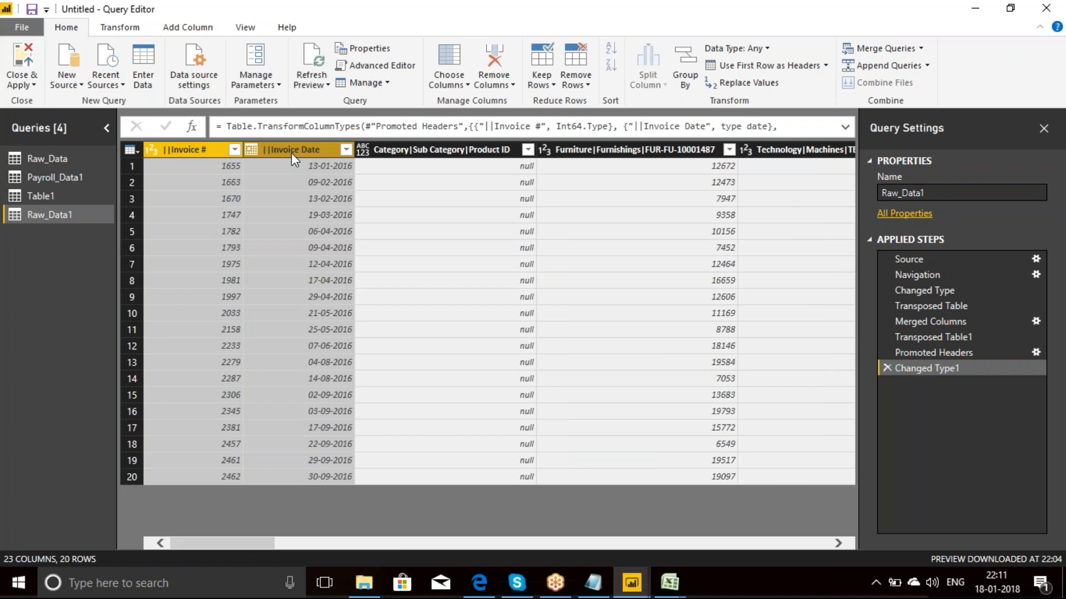
{"action": "right_click", "coordinate": [291, 153]}
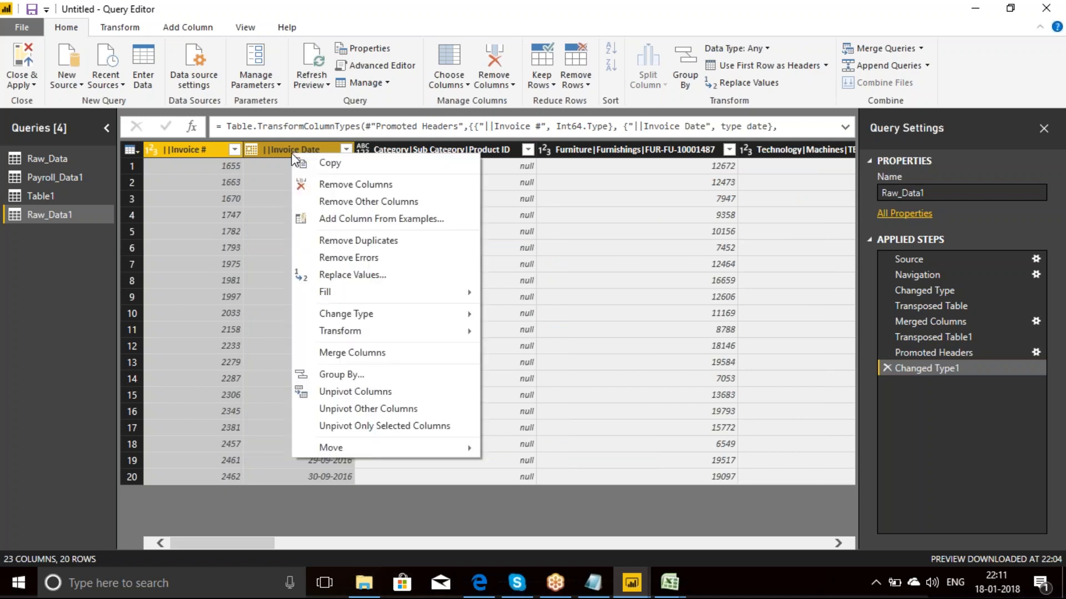
{"action": "left_click", "coordinate": [367, 410]}
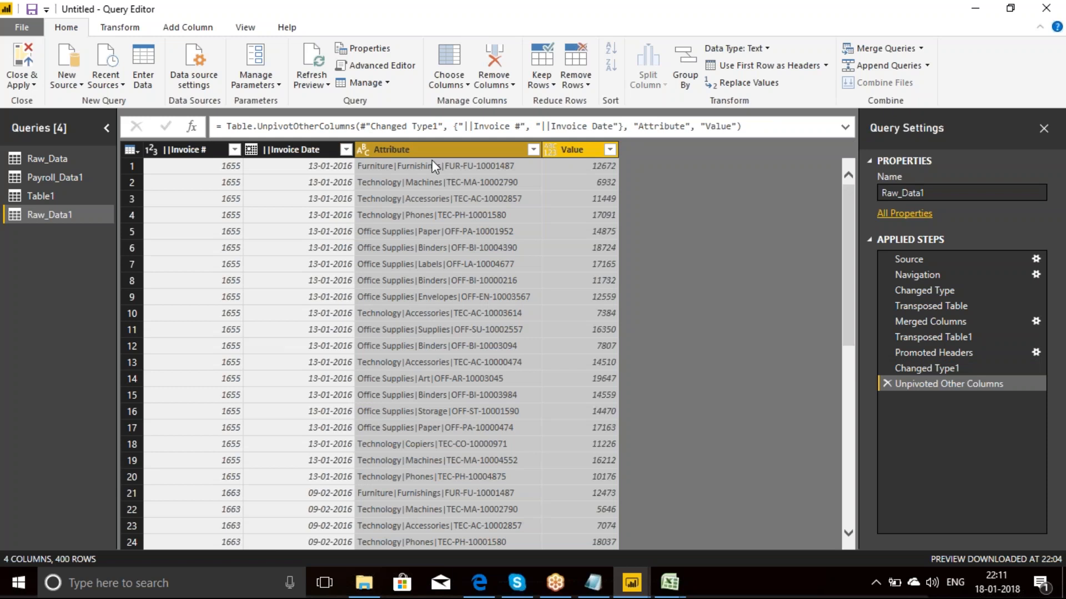
Step: Split the Attribute column by the custom delimiter | at each occurrence of the delimiter
{"action": "left_click", "coordinate": [188, 150]}
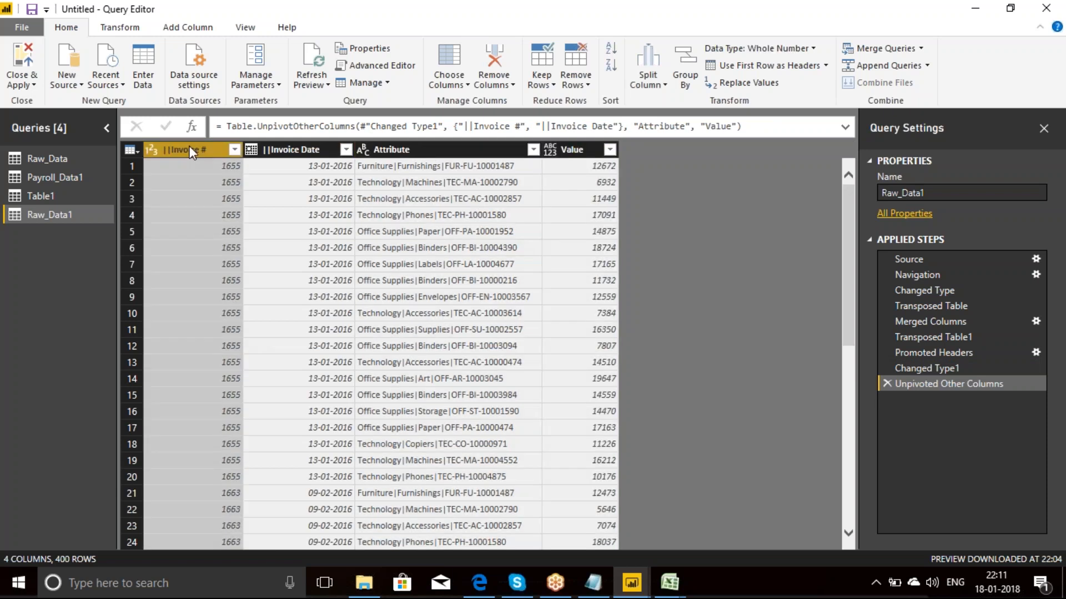
{"action": "left_click", "coordinate": [295, 151]}
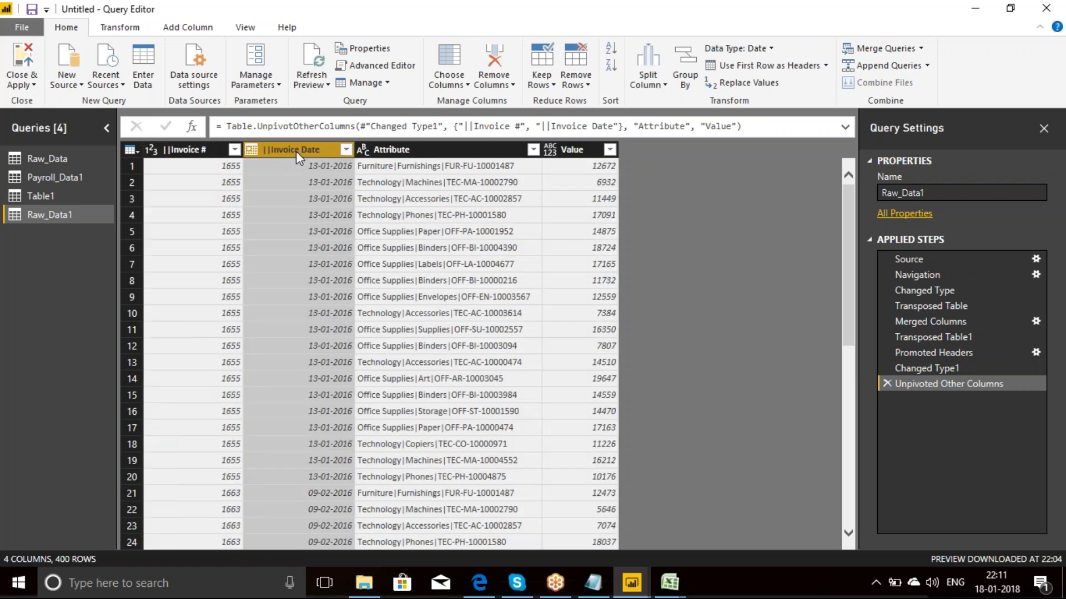
{"action": "left_click", "coordinate": [422, 151]}
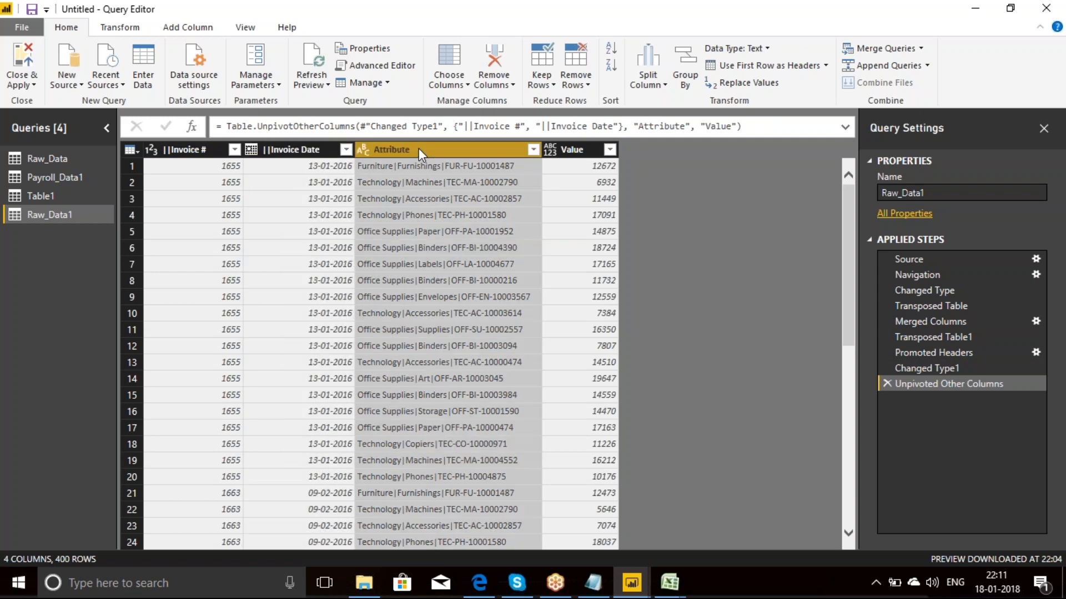
{"action": "left_click", "coordinate": [571, 148]}
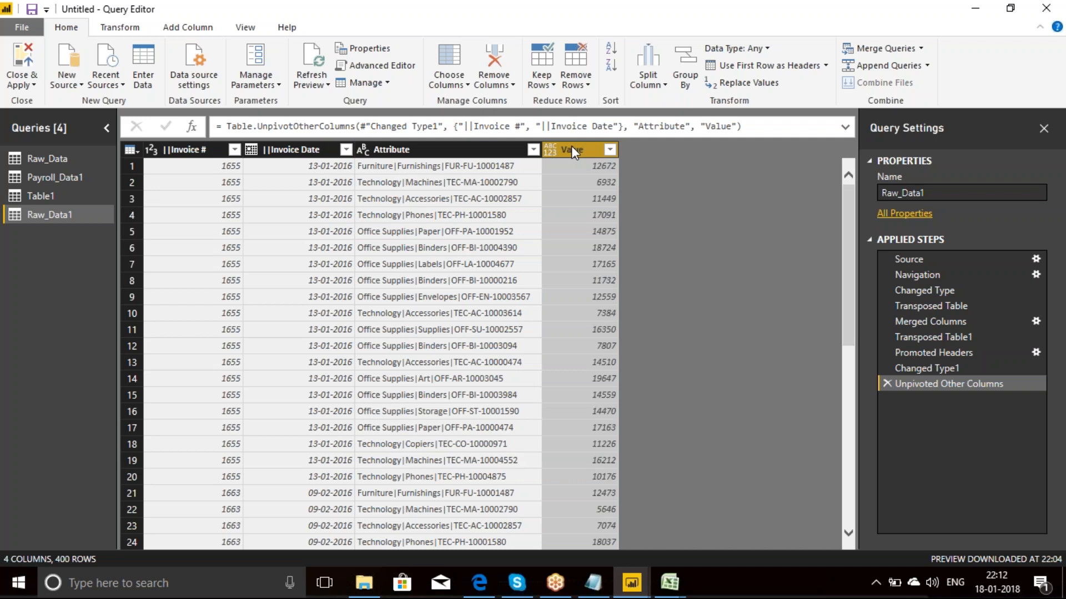
{"action": "left_click", "coordinate": [405, 152]}
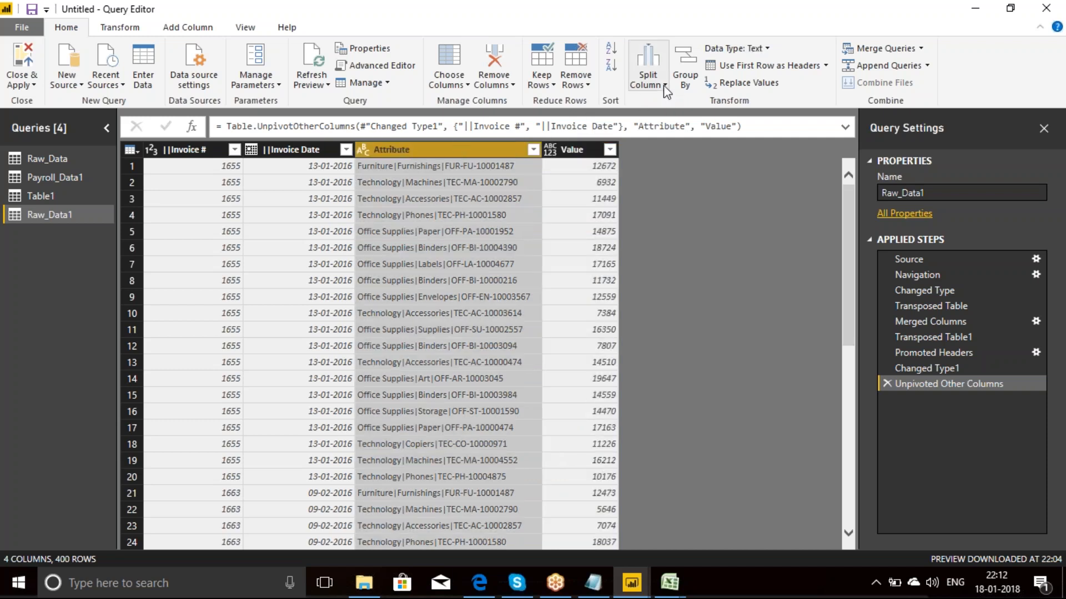
{"action": "right_click", "coordinate": [457, 144]}
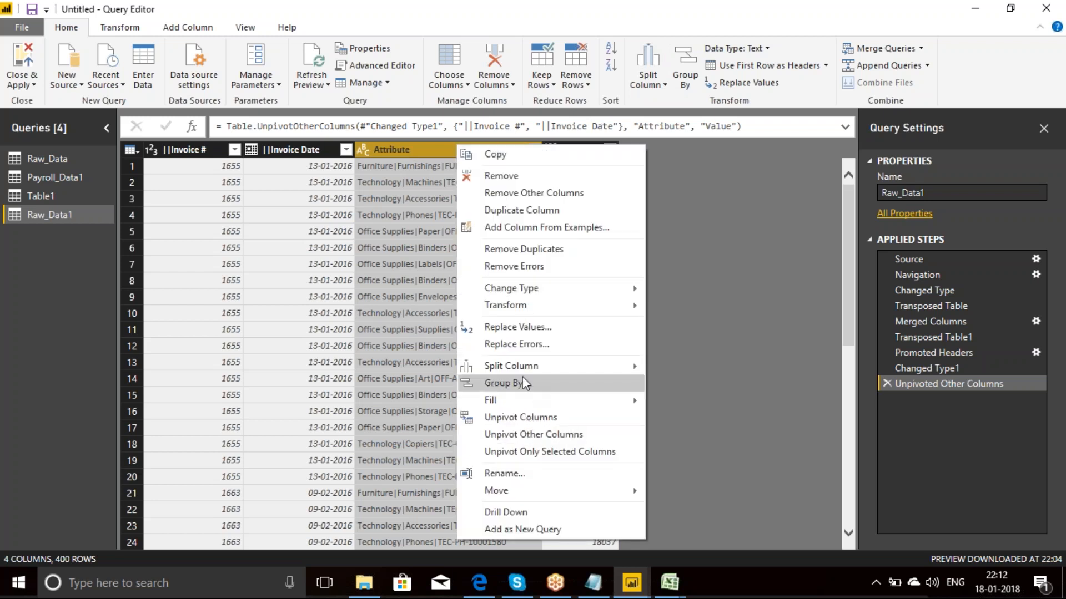
{"action": "mouse_move", "coordinate": [521, 368]}
{"action": "left_click", "coordinate": [703, 366]}
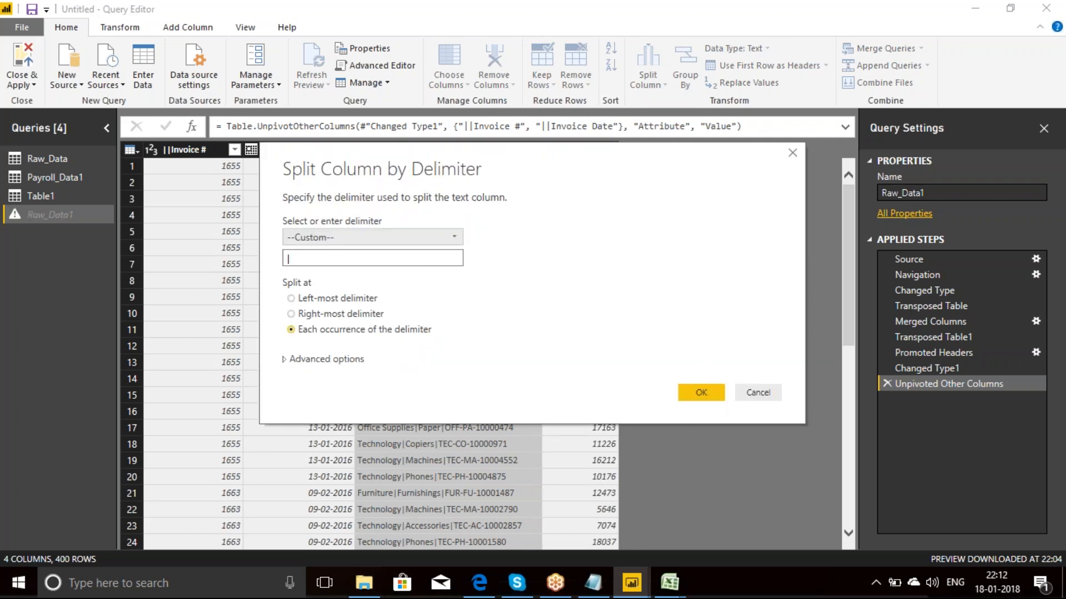
{"action": "left_click", "coordinate": [697, 393]}
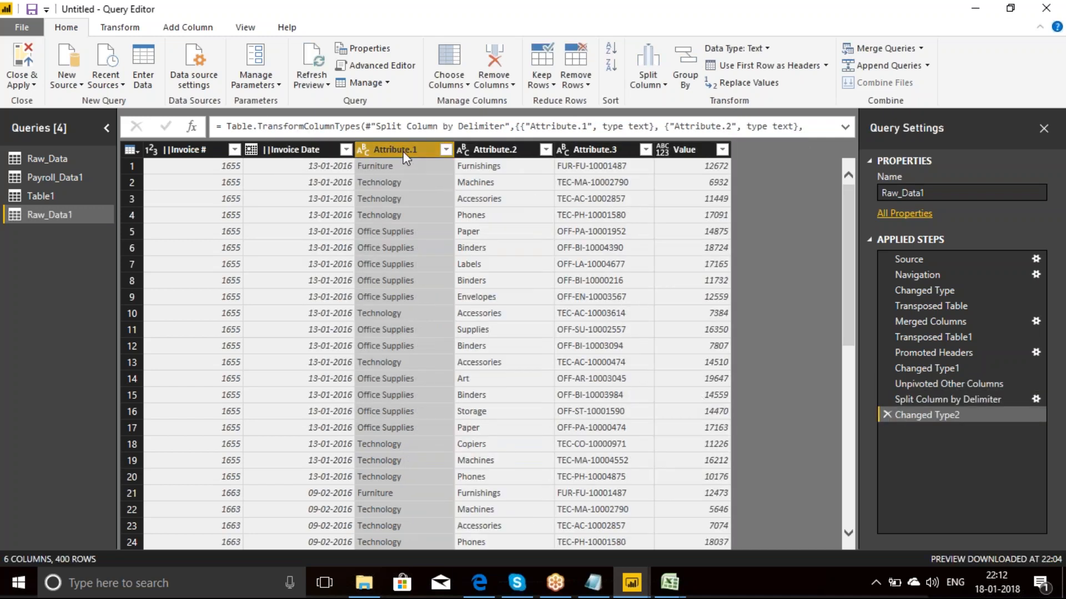
Step: Rename the Attribute.1 column as Category
{"action": "double_click", "coordinate": [403, 151]}
{"action": "type", "text": "C"}
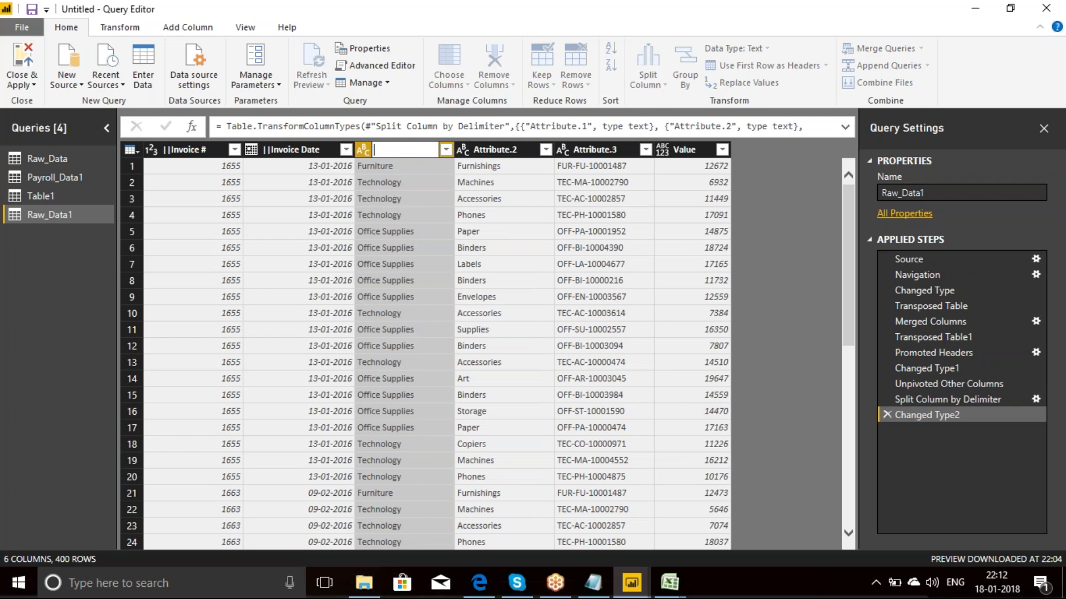
{"action": "type", "text": "ategory"}
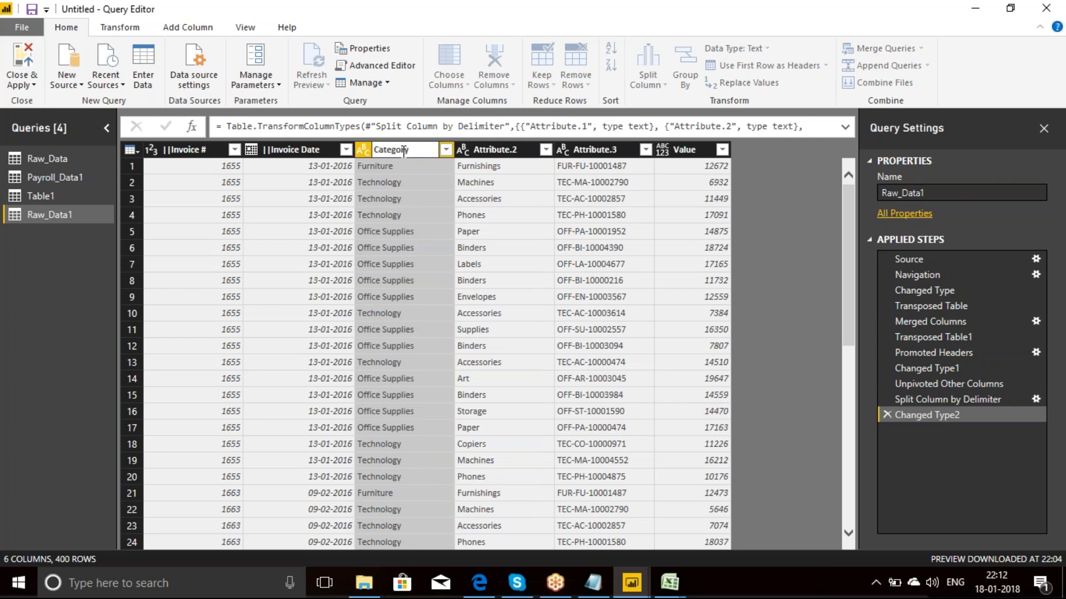
{"action": "key", "text": "Return"}
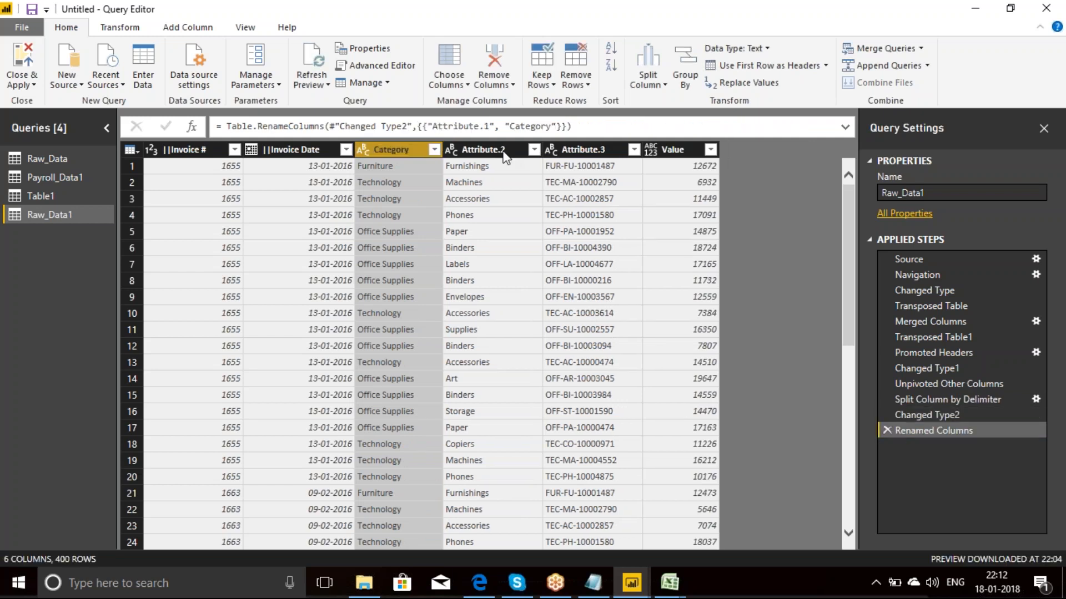
Step: Rename the Attribute.2 column as Subcategory
{"action": "left_click", "coordinate": [499, 151]}
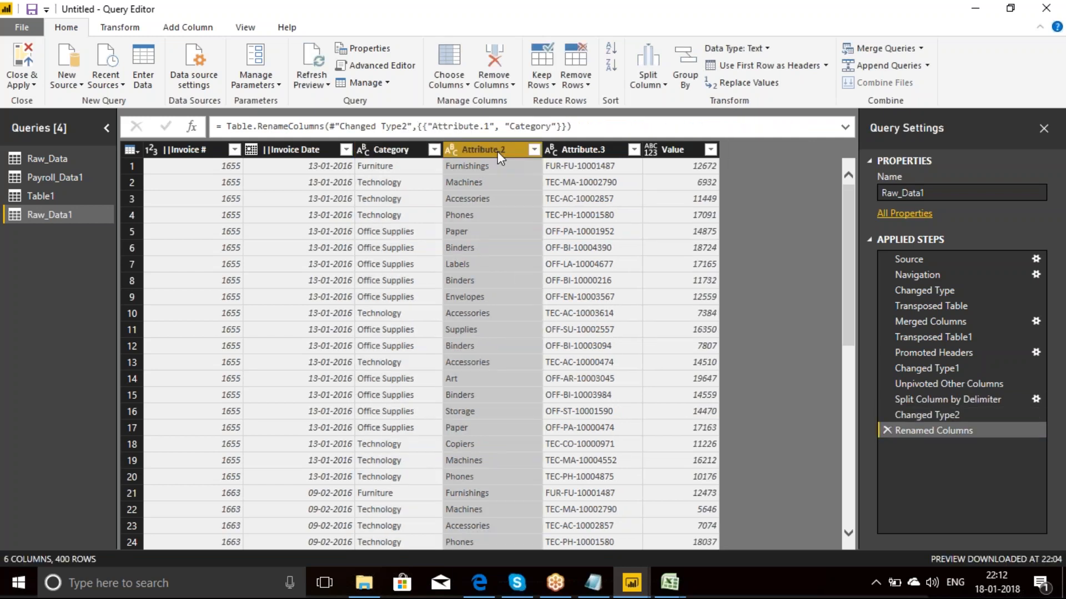
{"action": "double_click", "coordinate": [497, 151]}
{"action": "type", "text": "S"}
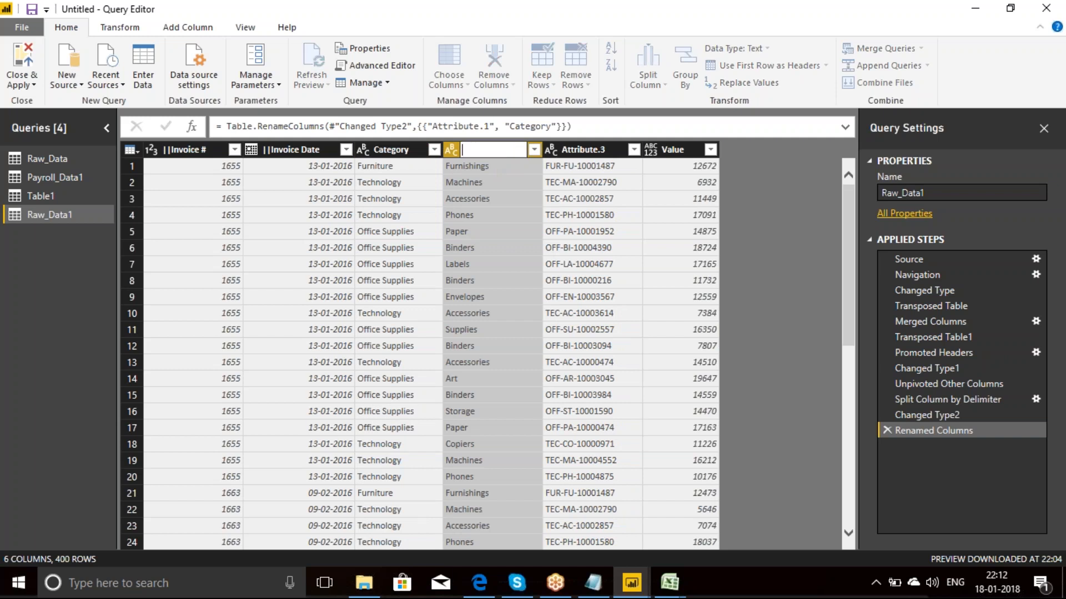
{"action": "type", "text": "ubcategory"}
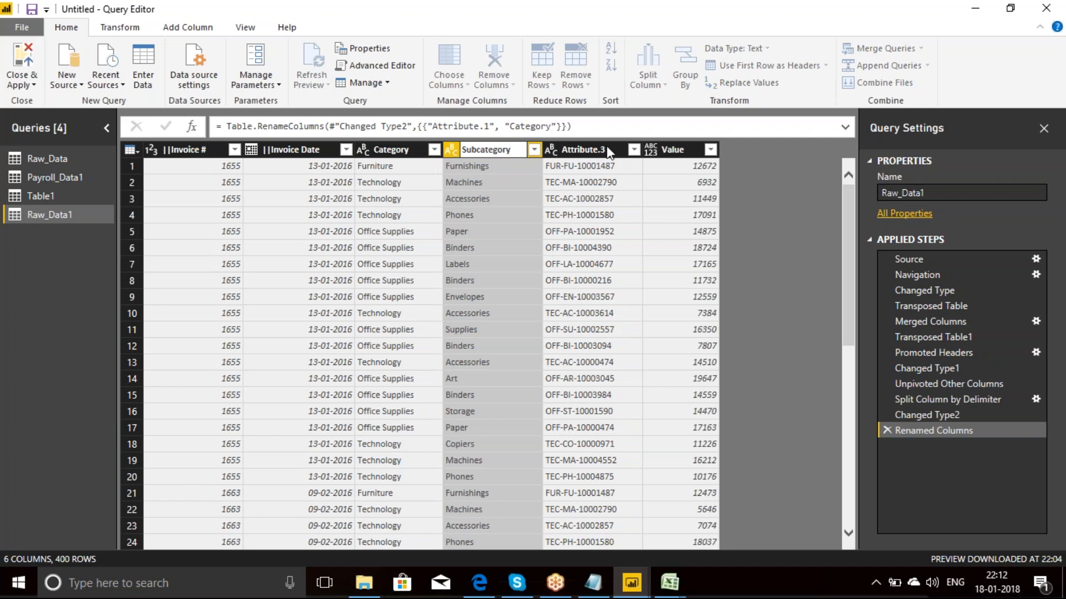
Step: Rename the Attribute.3 column as ProductId
{"action": "left_click", "coordinate": [589, 149]}
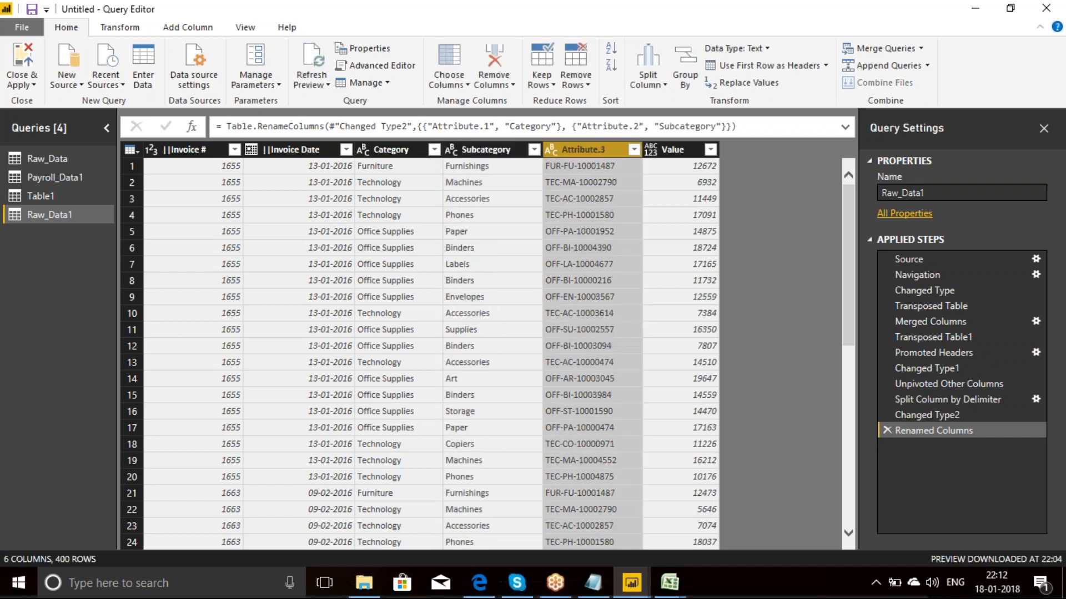
{"action": "double_click", "coordinate": [612, 147]}
{"action": "type", "text": "ProductI"}
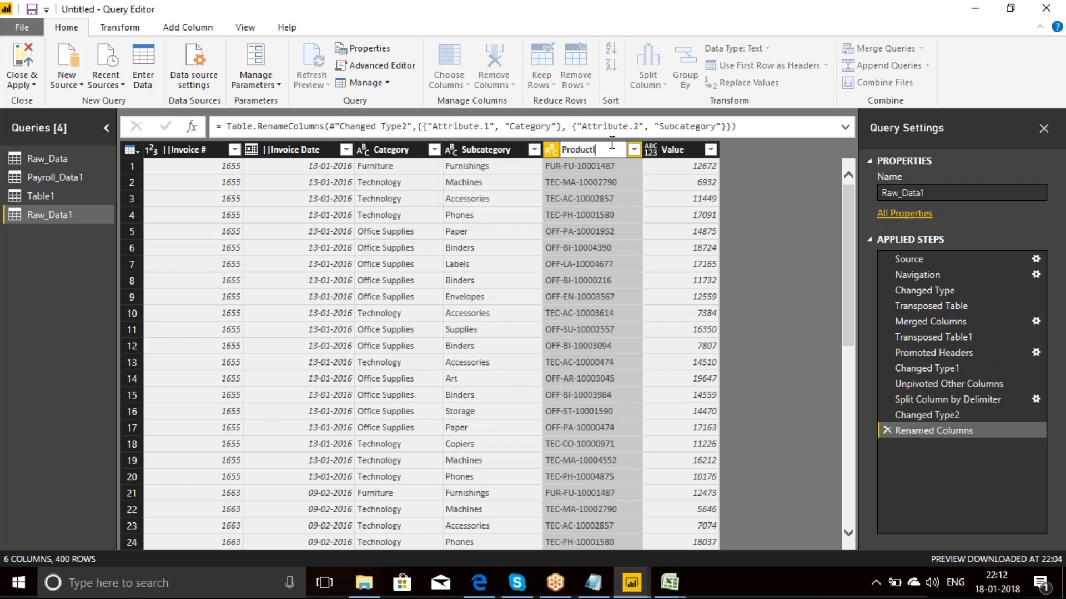
{"action": "type", "text": "d"}
{"action": "key", "text": "Return"}
Step: Rename the Value column as Amount
{"action": "double_click", "coordinate": [680, 150]}
{"action": "type", "text": "Amount"}
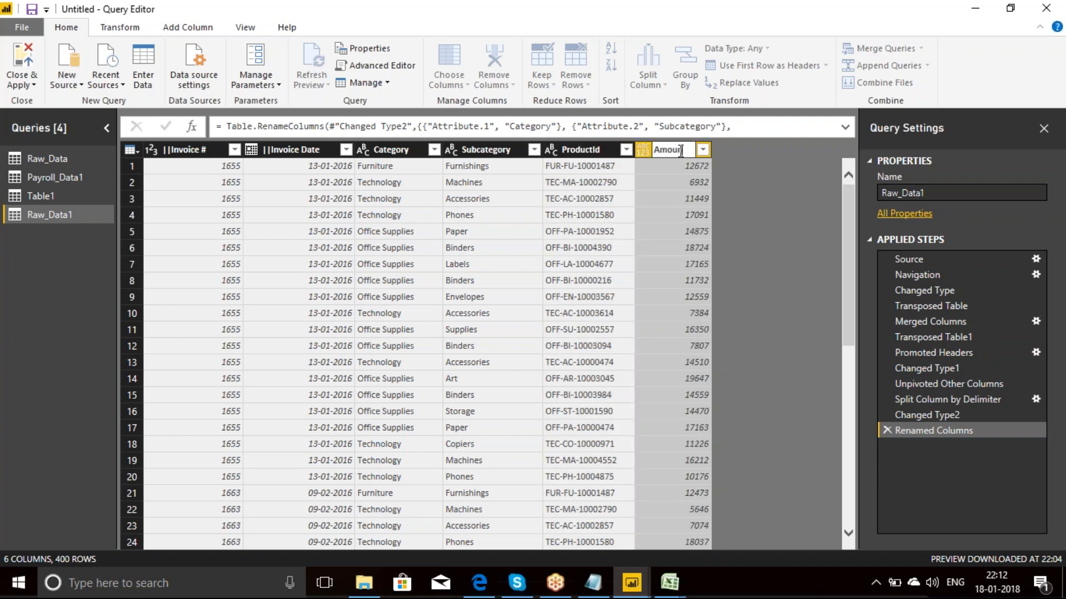
{"action": "key", "text": "Return"}
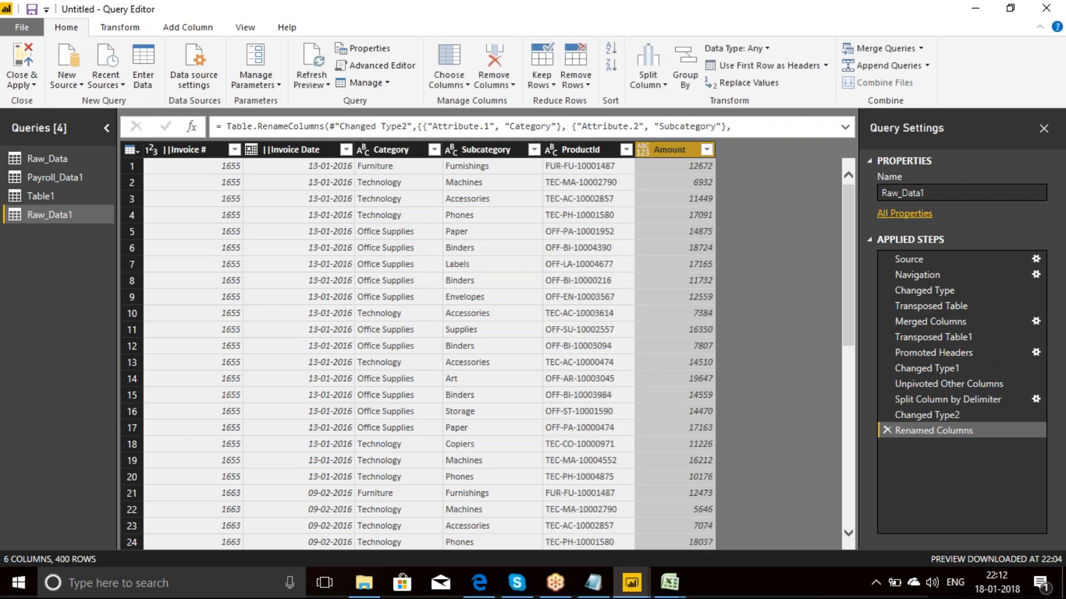
Step: Switch to the 7. Invoice Data workbook in Excel, compare the Formatted Data sheet with the query result, and minimize the workbook
{"action": "mouse_move", "coordinate": [670, 583]}
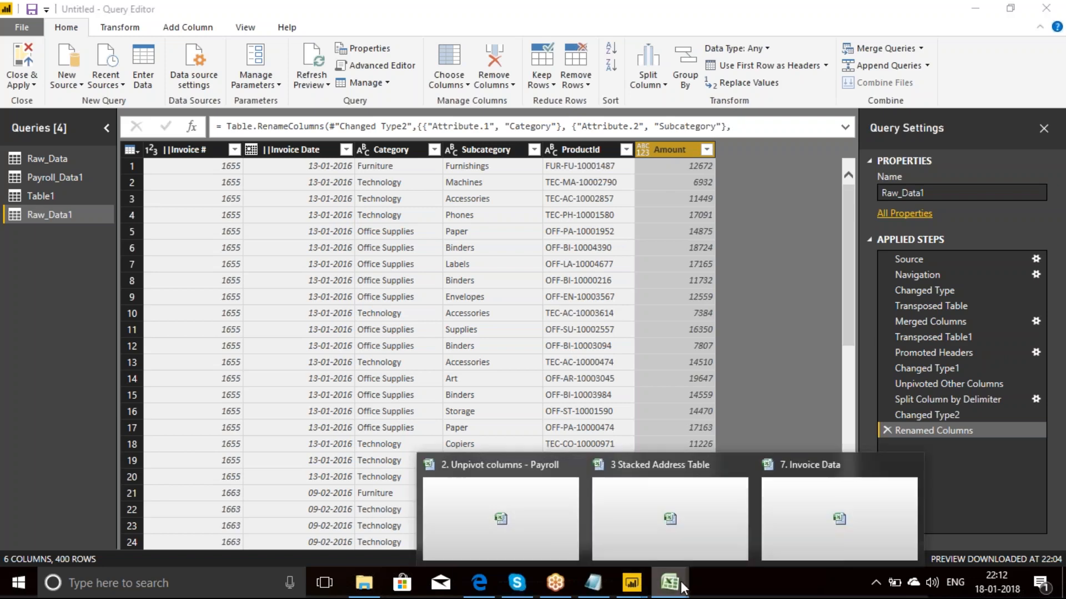
{"action": "left_click", "coordinate": [763, 518]}
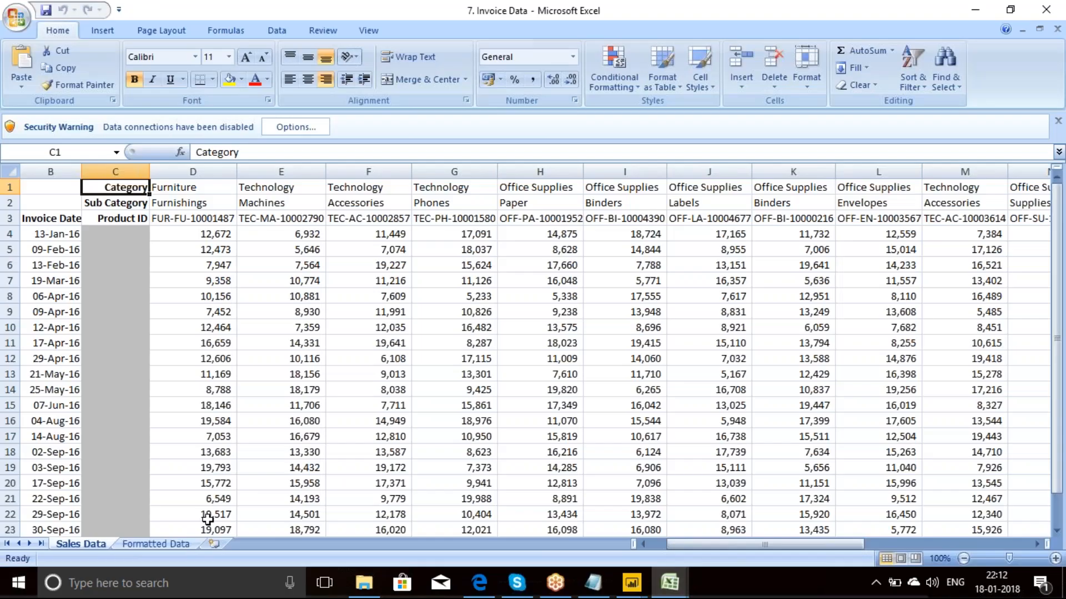
{"action": "left_click", "coordinate": [141, 544]}
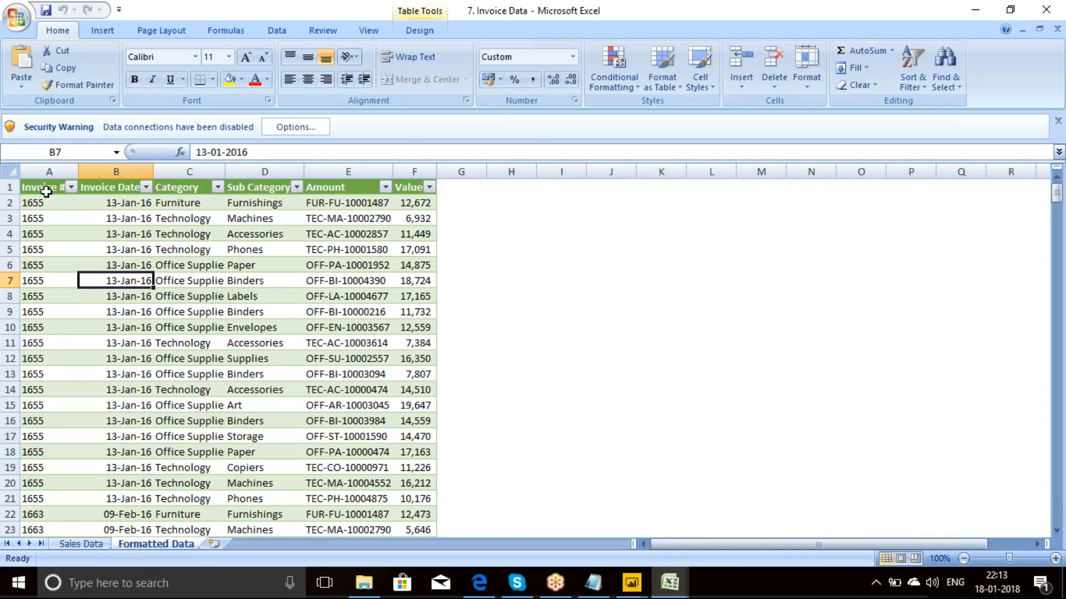
{"action": "left_click", "coordinate": [975, 14]}
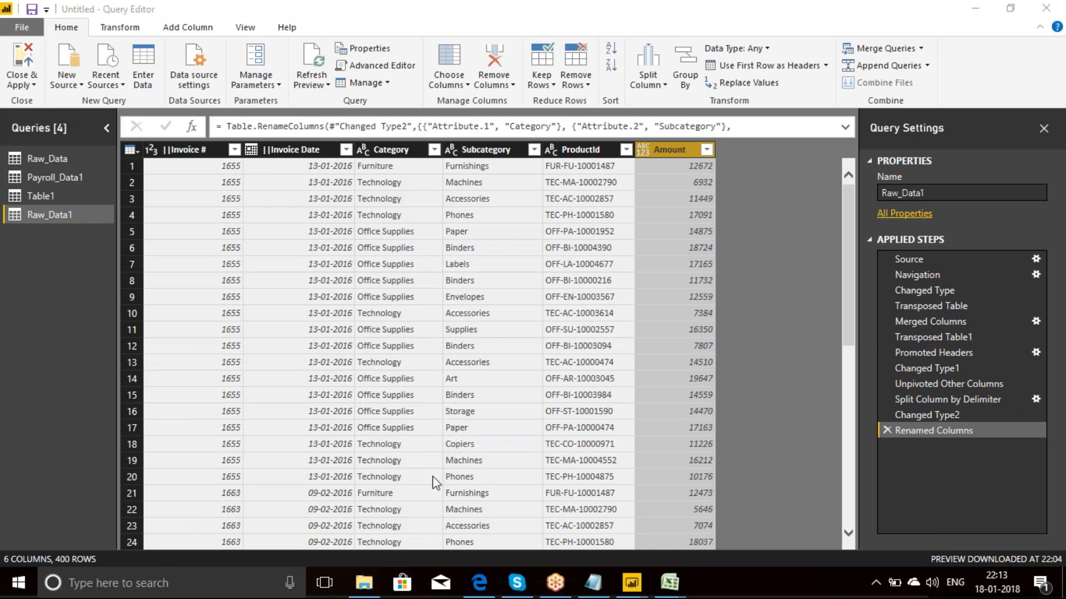
Step: Open the 3 Stacked Address Table workbook from the 7. Case Studies Simple folder, view its Formatted sheet, and minimize the workbook
{"action": "left_click", "coordinate": [366, 582]}
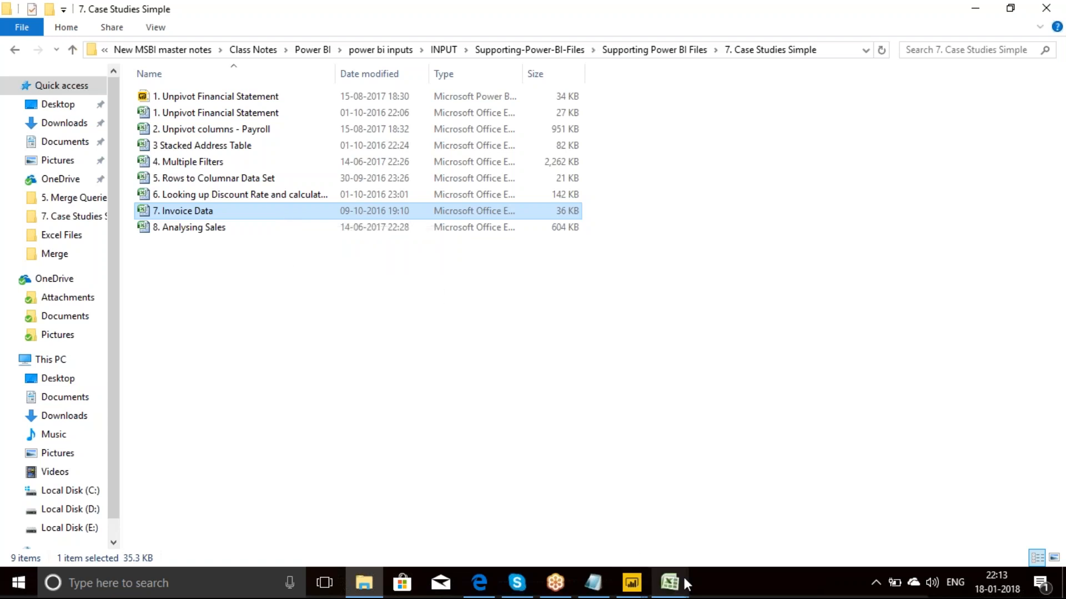
{"action": "left_click", "coordinate": [194, 148]}
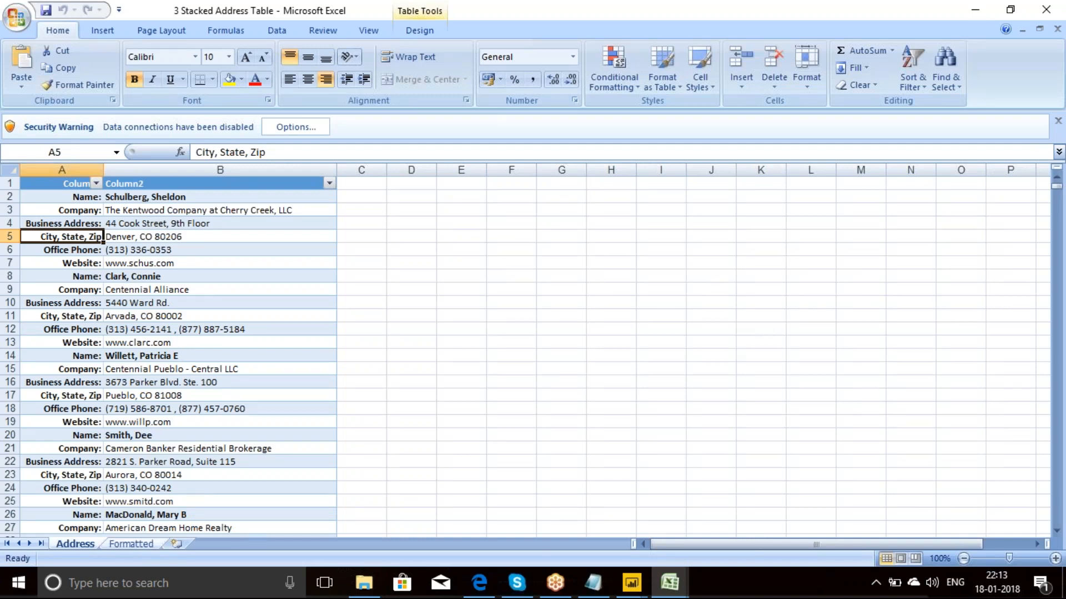
{"action": "left_click", "coordinate": [132, 547]}
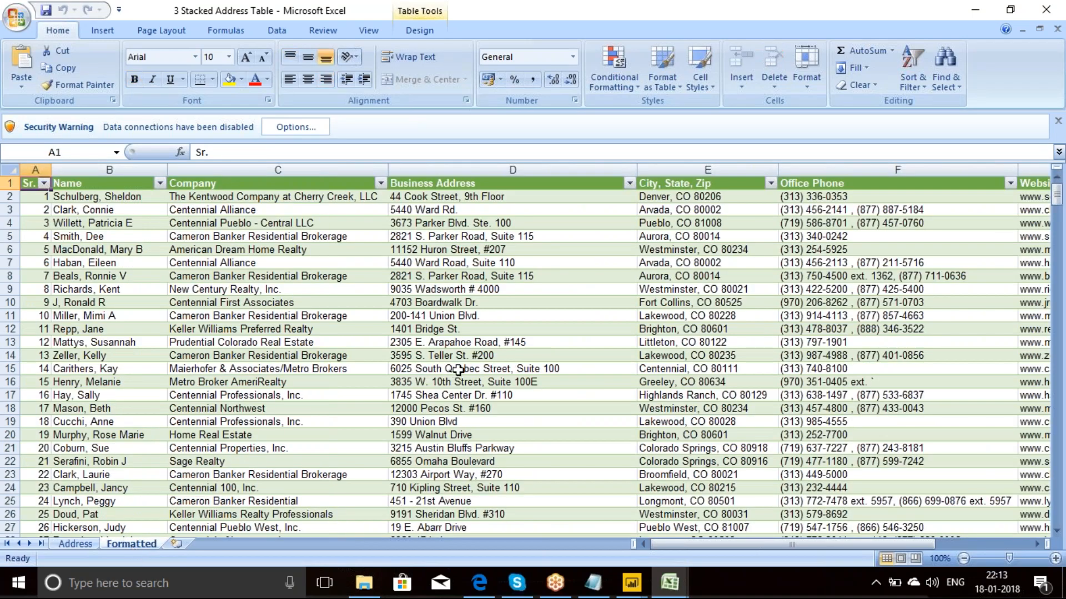
{"action": "left_click", "coordinate": [977, 10]}
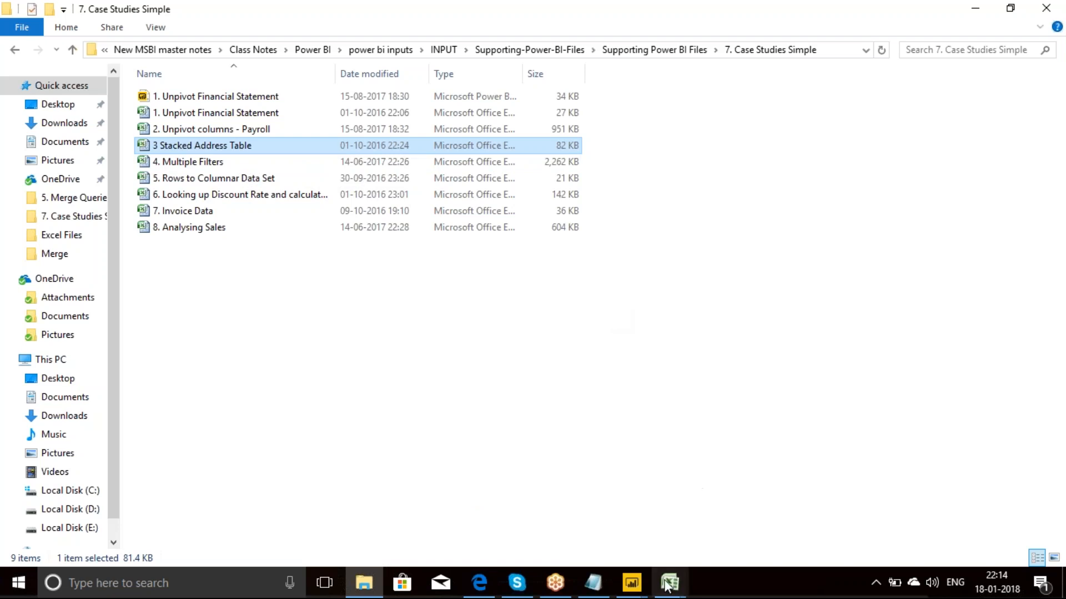
{"action": "mouse_move", "coordinate": [666, 589]}
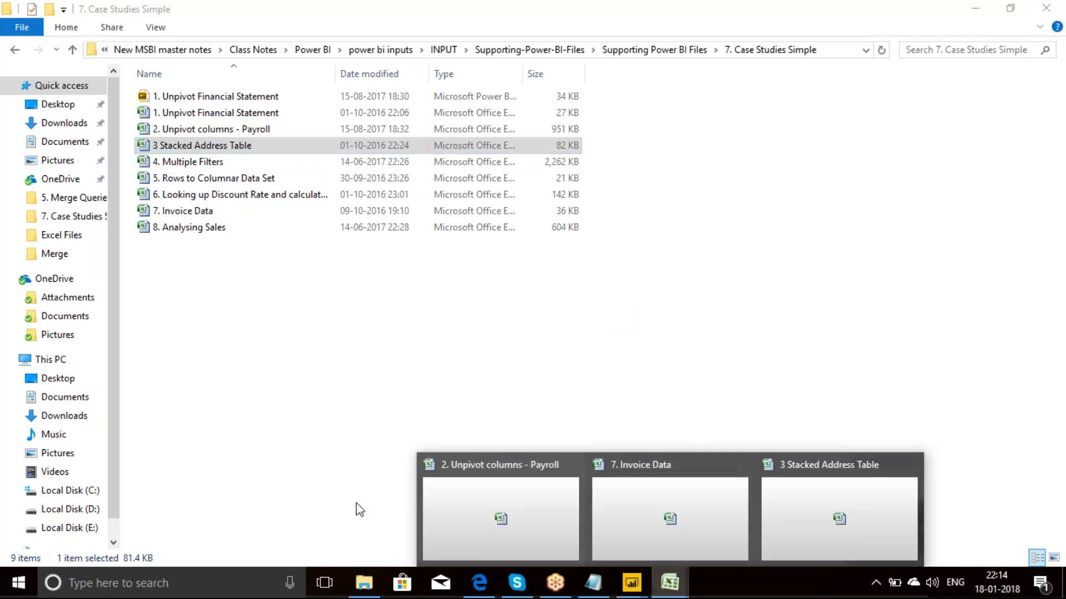
{"action": "left_click", "coordinate": [276, 344]}
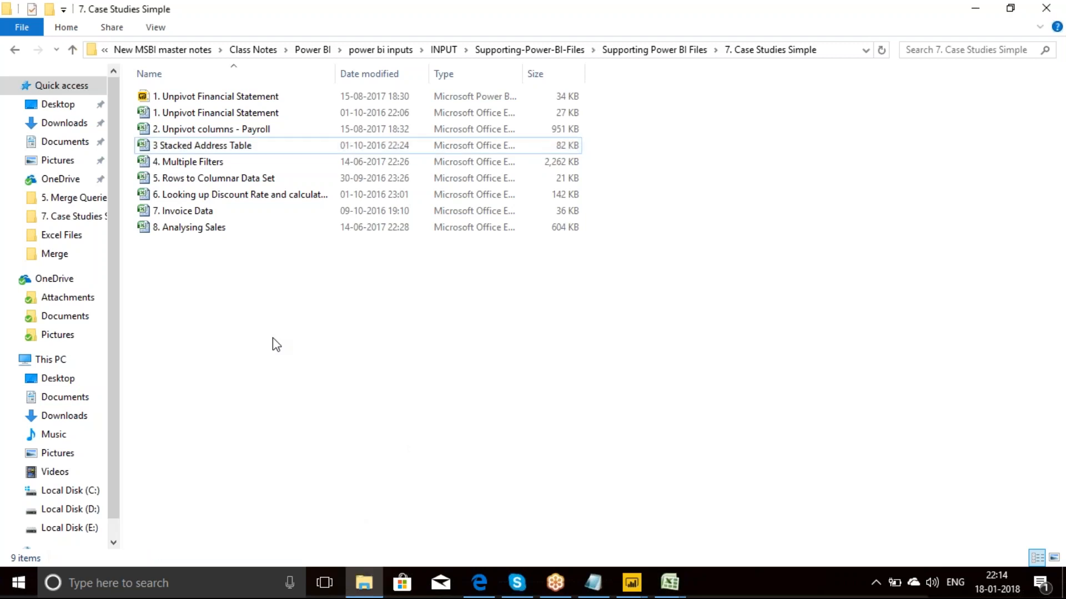